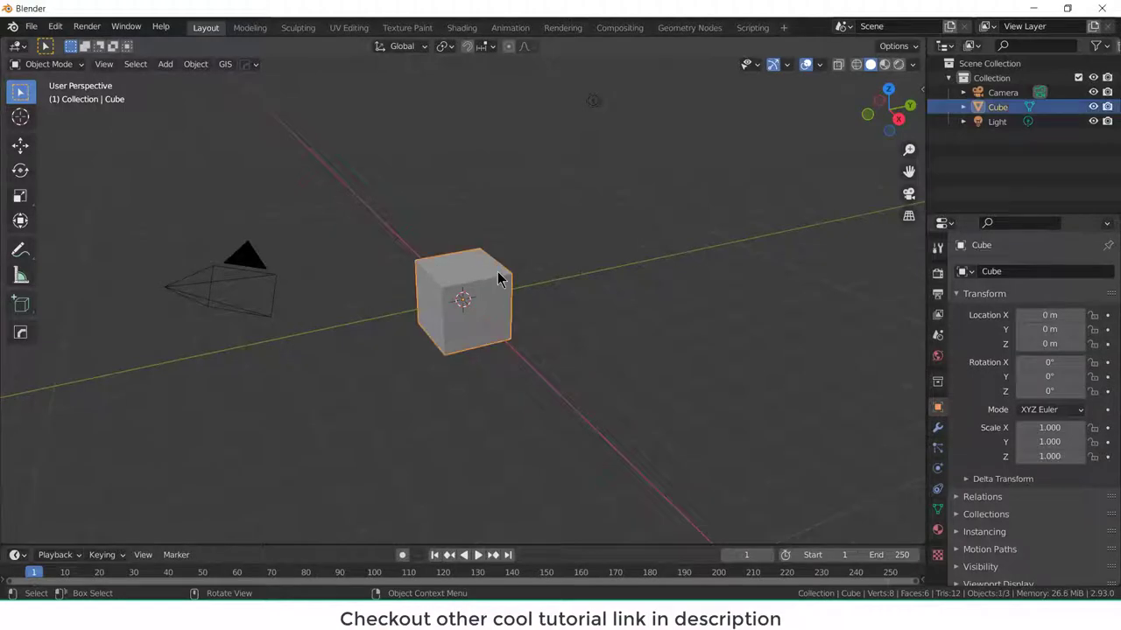
- Delete the default cube, leaving only the camera and light
{"action": "key", "text": "x"}
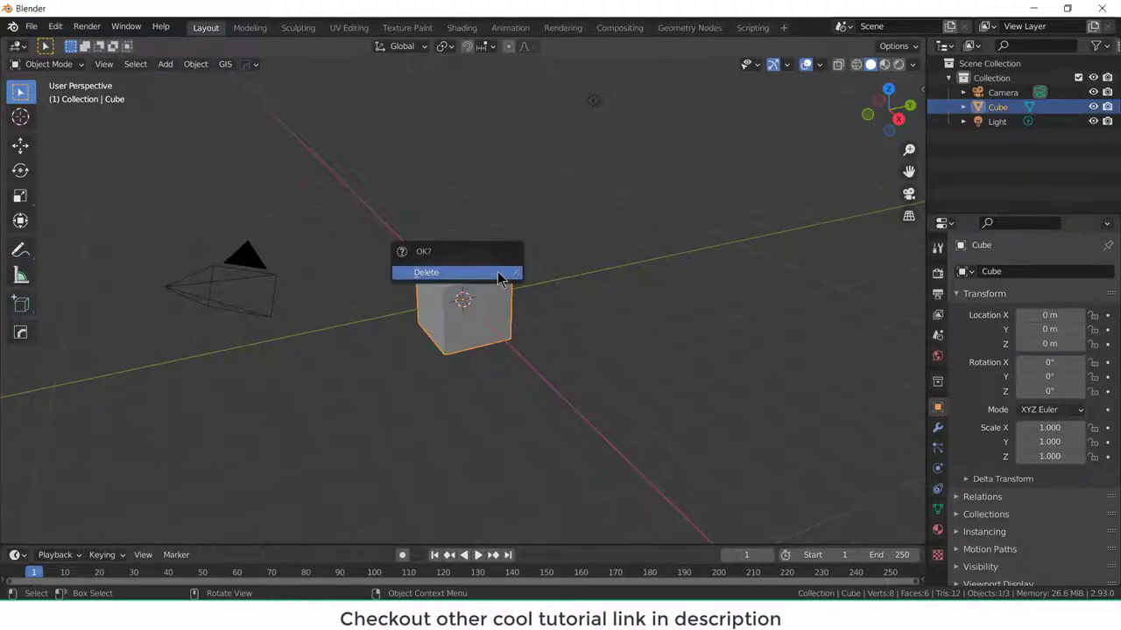
{"action": "left_click", "coordinate": [498, 275]}
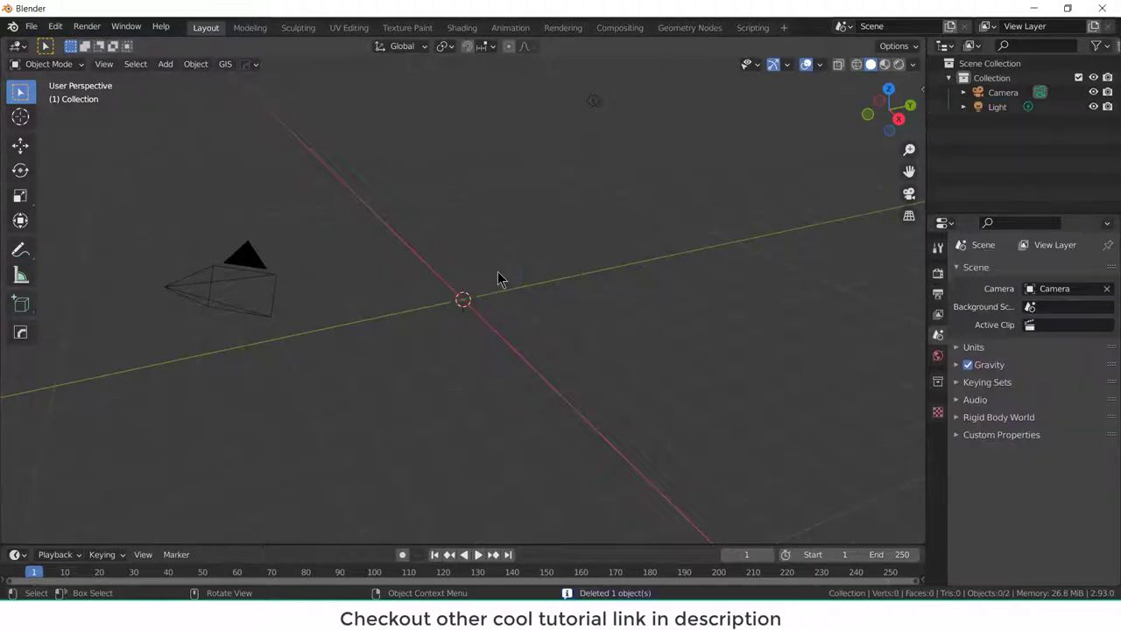
- Add a GearGenMaster spur gear at the origin with its tooth count Z set to 15
{"action": "left_click", "coordinate": [165, 64]}
{"action": "mouse_move", "coordinate": [266, 84]}
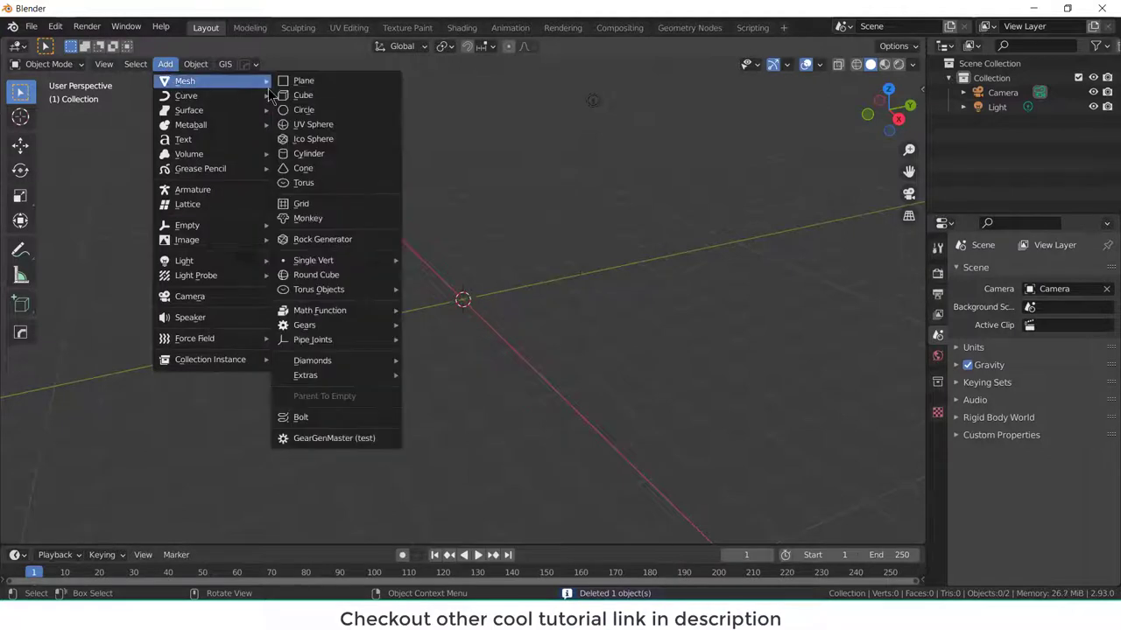
{"action": "left_click", "coordinate": [336, 441]}
{"action": "left_click", "coordinate": [133, 534]}
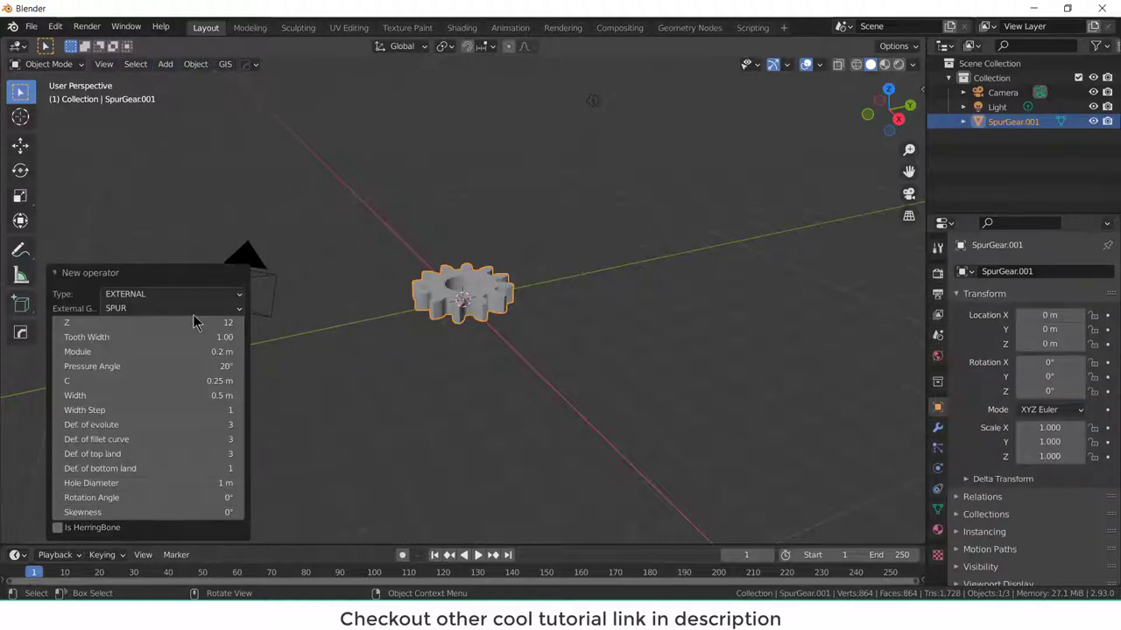
{"action": "left_click", "coordinate": [194, 322]}
{"action": "type", "text": "15"}
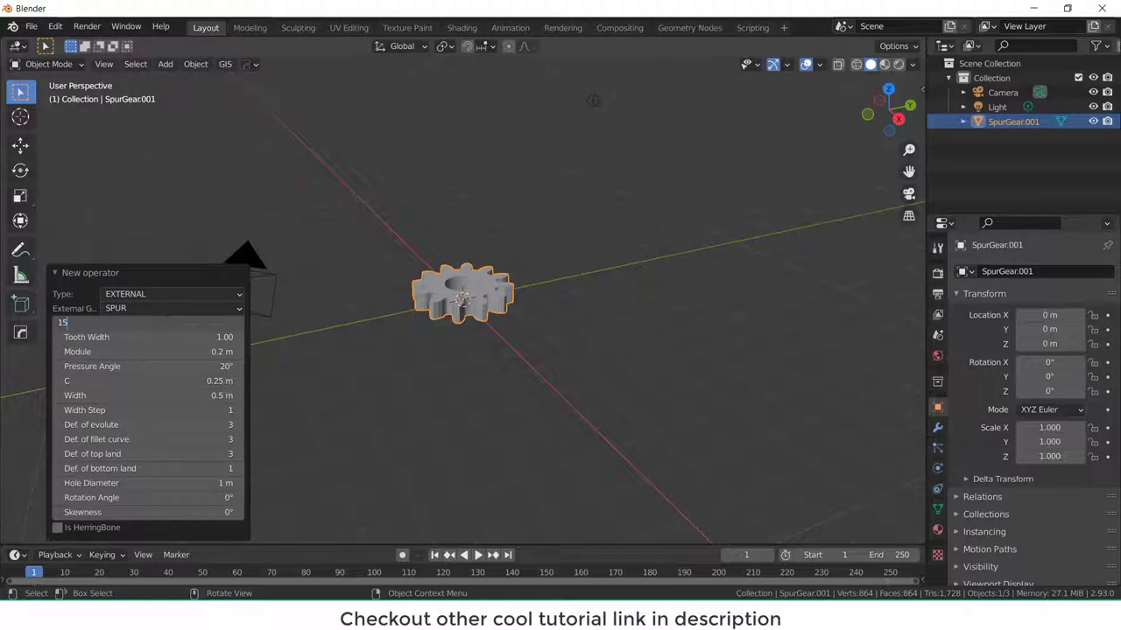
{"action": "key", "text": "Return"}
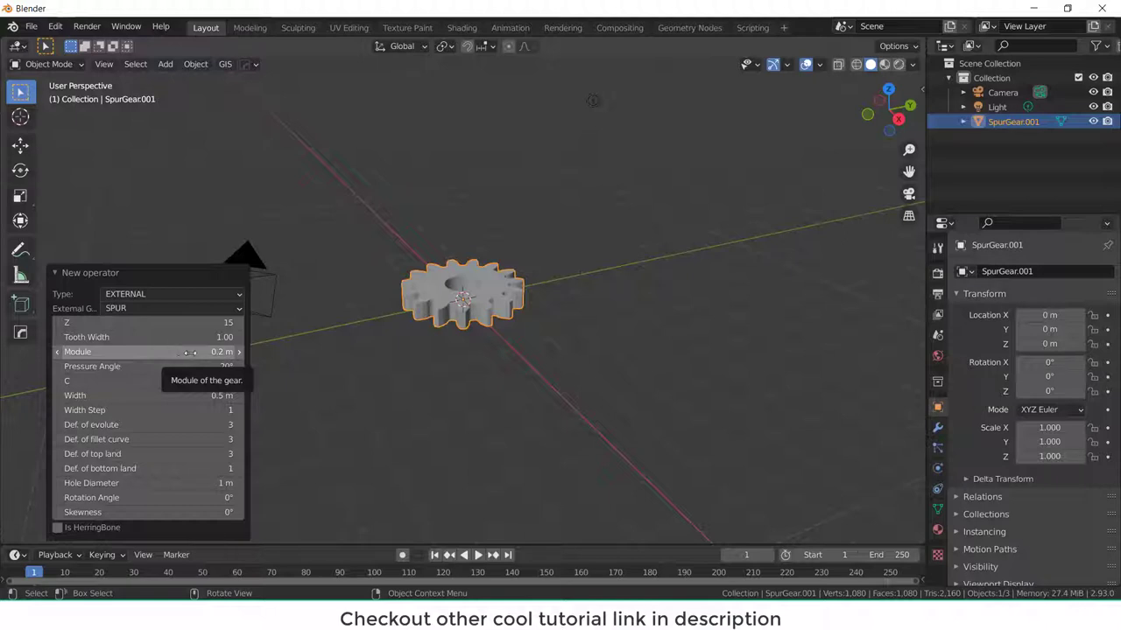
- Switch to top view and add a second spur gear with 30 teeth
{"action": "left_click", "coordinate": [674, 281]}
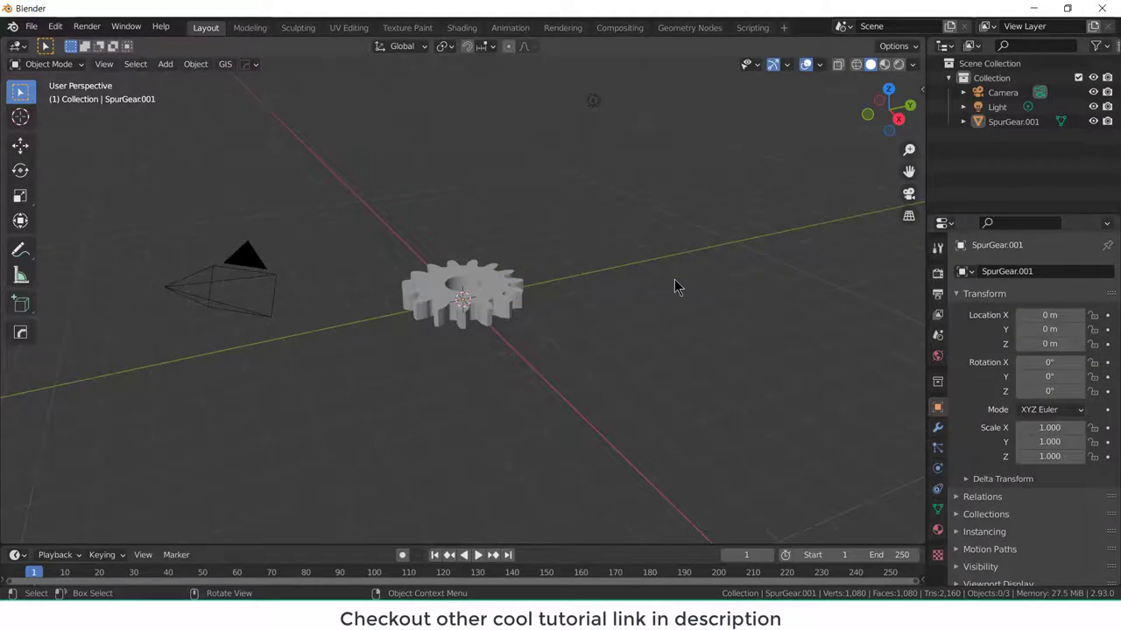
{"action": "key", "text": "KP_7"}
{"action": "middle_click_drag", "start_coordinate": [500, 325], "coordinate": [533, 325], "text": "shift"}
{"action": "left_click", "coordinate": [168, 67]}
{"action": "mouse_move", "coordinate": [179, 82]}
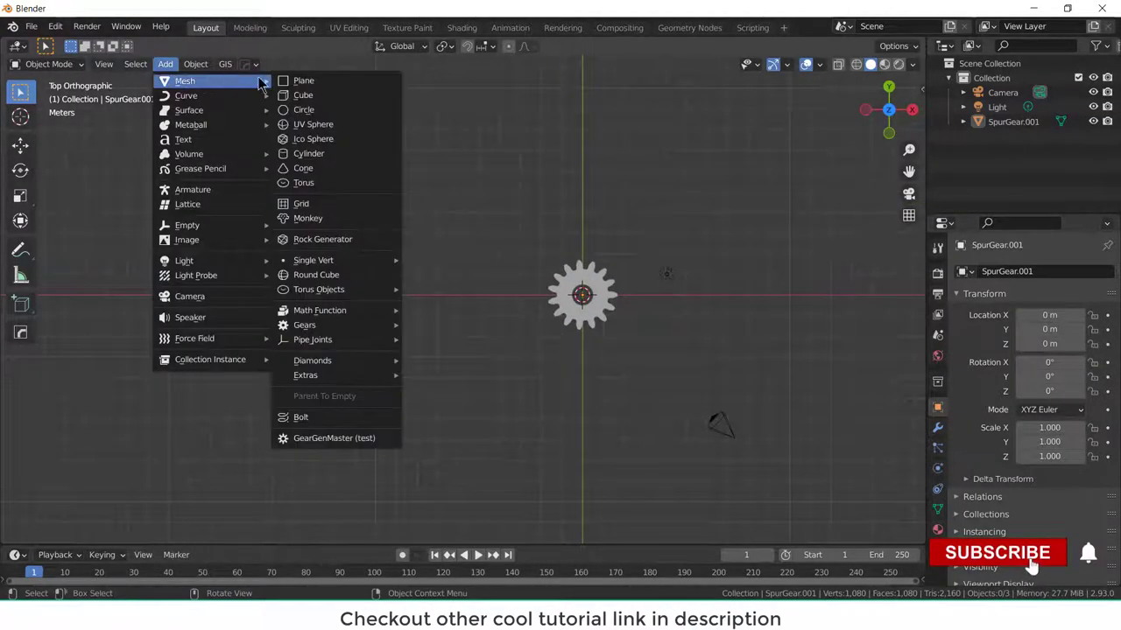
{"action": "left_click", "coordinate": [317, 440]}
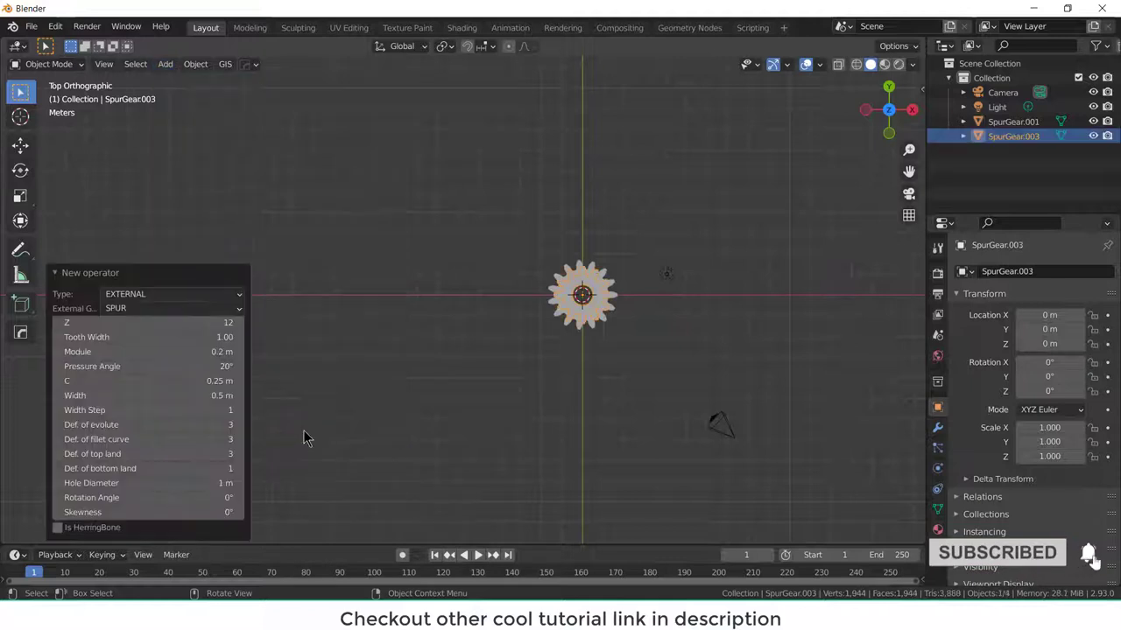
{"action": "left_click", "coordinate": [161, 324]}
{"action": "type", "text": "3"}
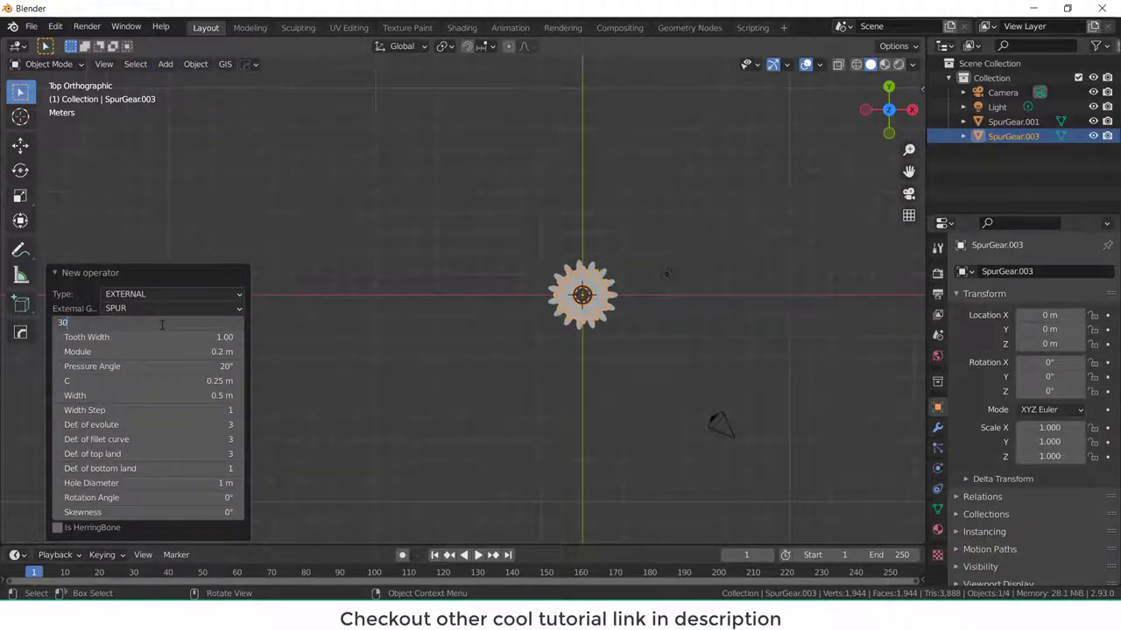
{"action": "type", "text": "0"}
{"action": "key", "text": "Return"}
- Move the 30-tooth gear to X -10 m, left of the small gear
{"action": "left_click", "coordinate": [579, 179]}
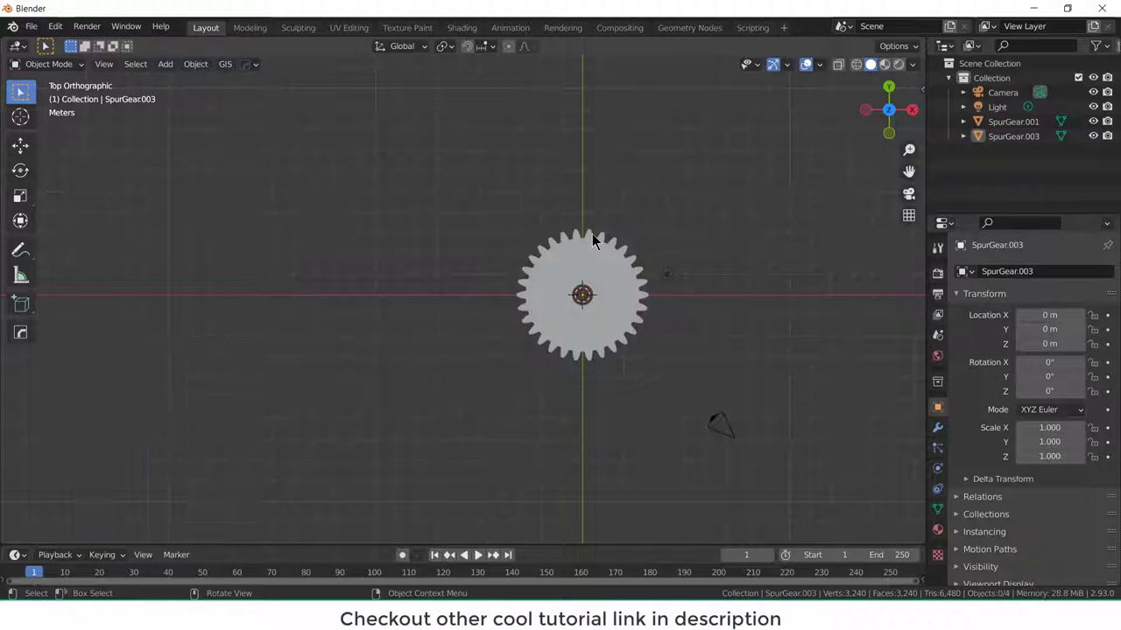
{"action": "left_click", "coordinate": [593, 241]}
{"action": "key", "text": "g"}
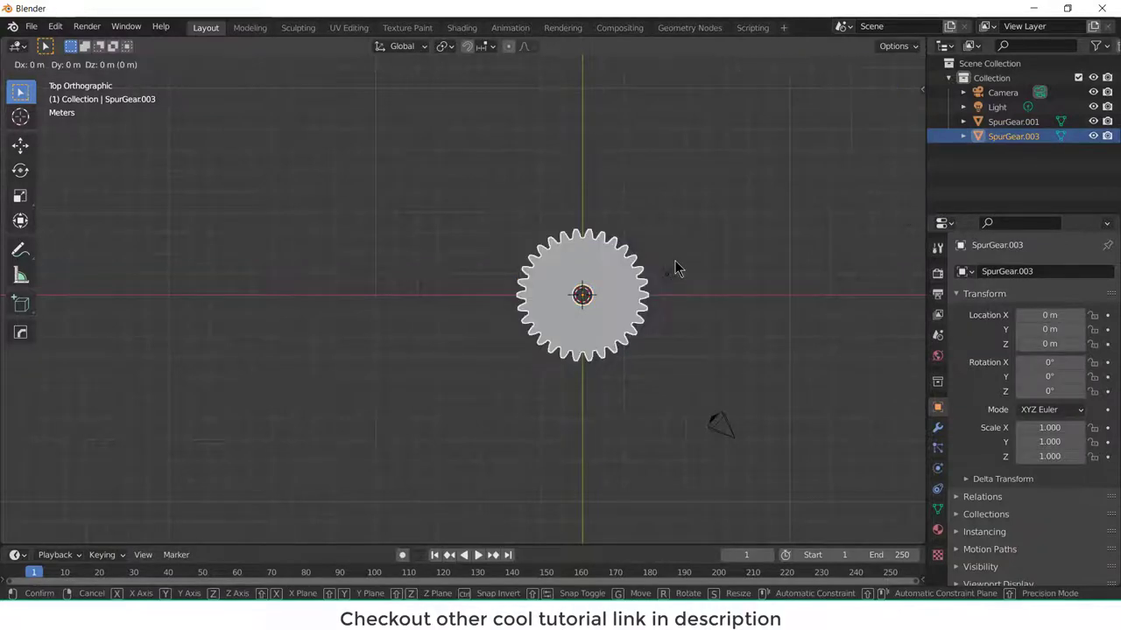
{"action": "key", "text": "x"}
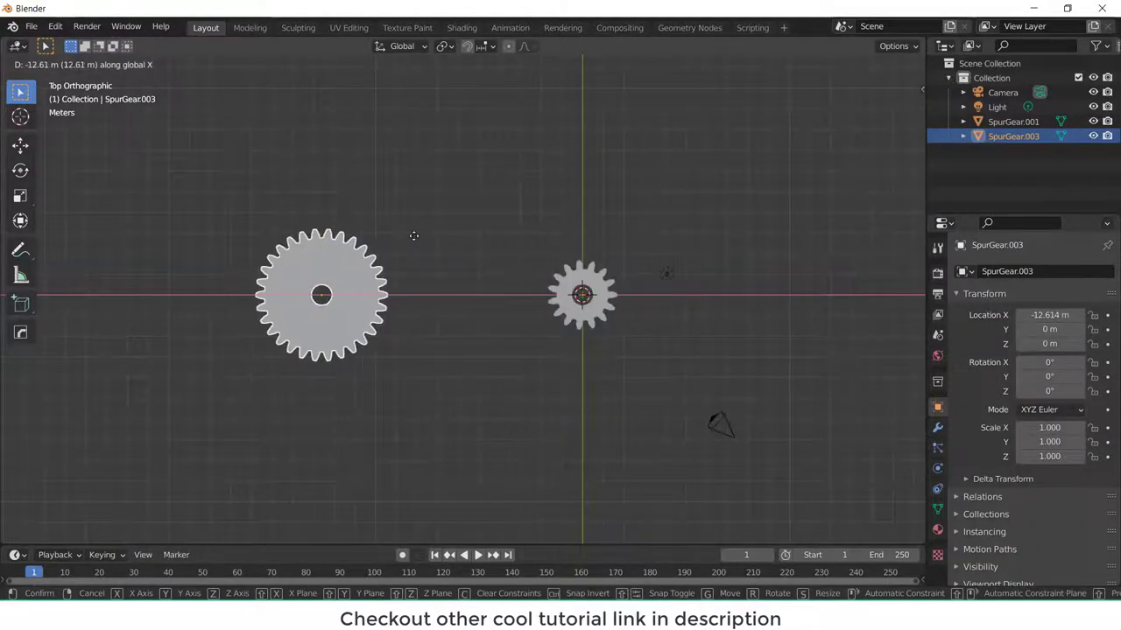
{"action": "type", "text": "-10"}
{"action": "key", "text": "Return"}
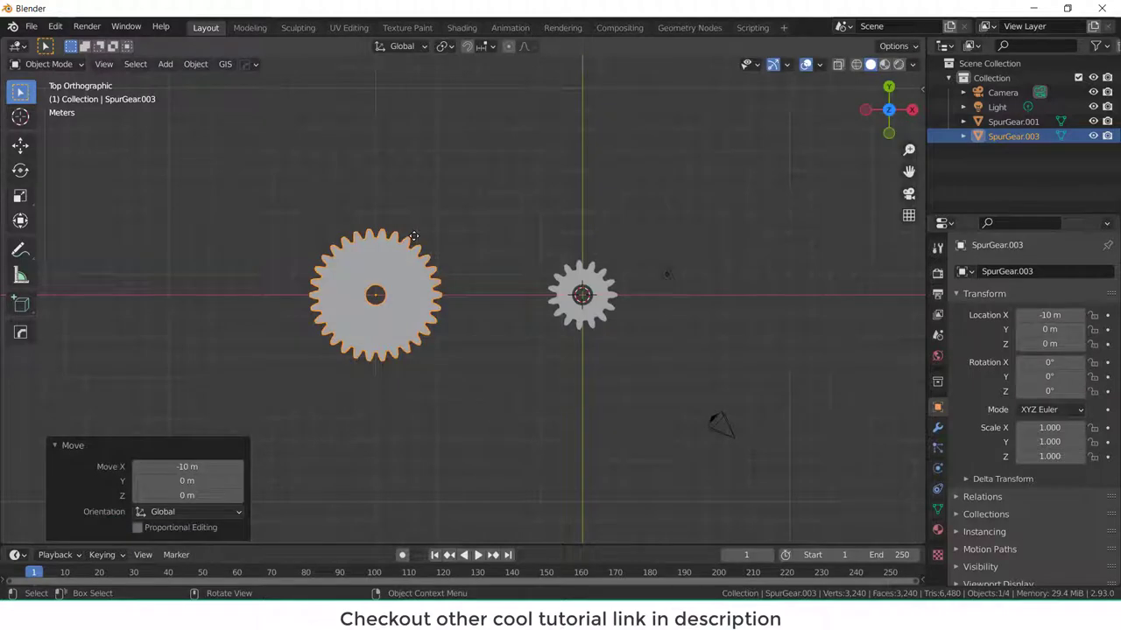
- Add a cylinder and scale it down to 0.142
{"action": "scroll", "coordinate": [410, 258], "scroll_direction": "up", "scroll_amount": 3}
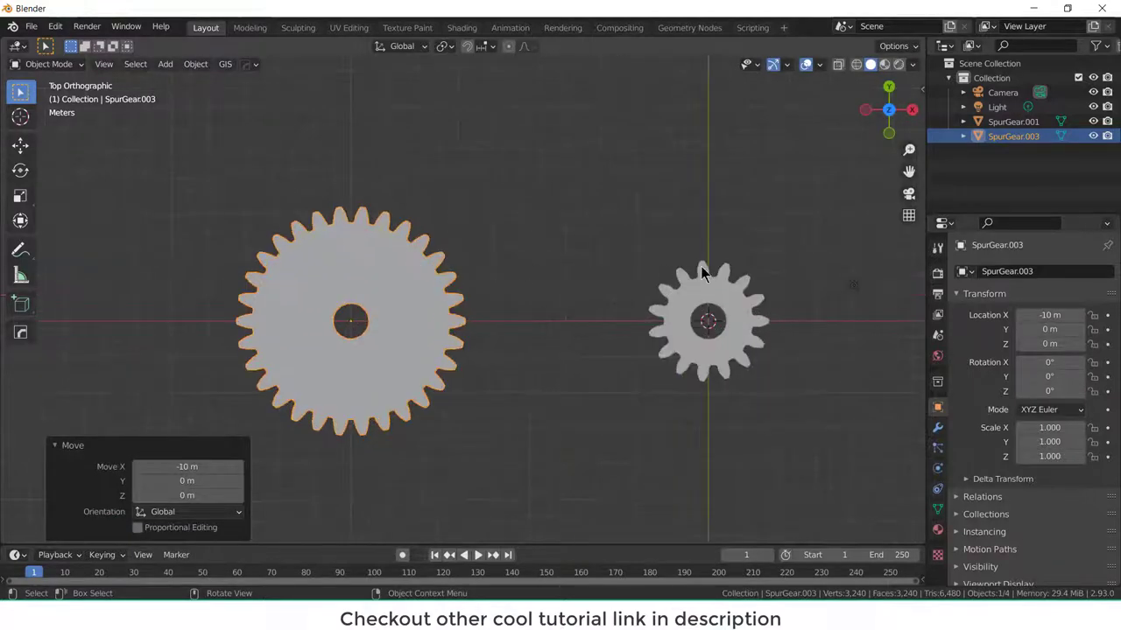
{"action": "left_click", "coordinate": [767, 240]}
{"action": "scroll", "coordinate": [778, 320], "scroll_direction": "up", "scroll_amount": 4}
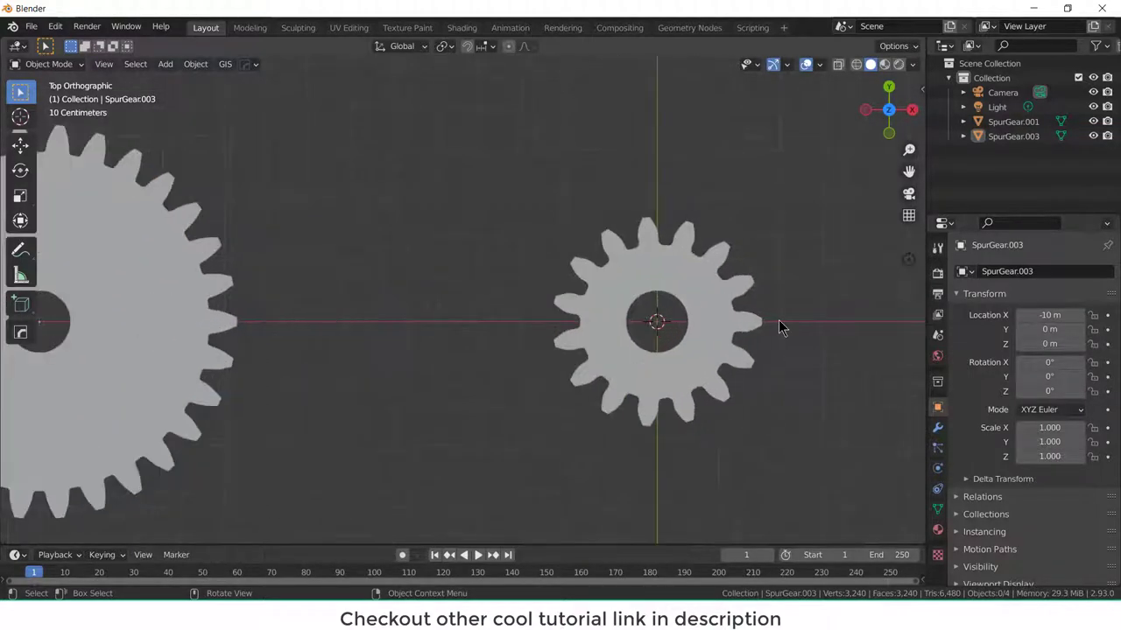
{"action": "left_click", "coordinate": [166, 63]}
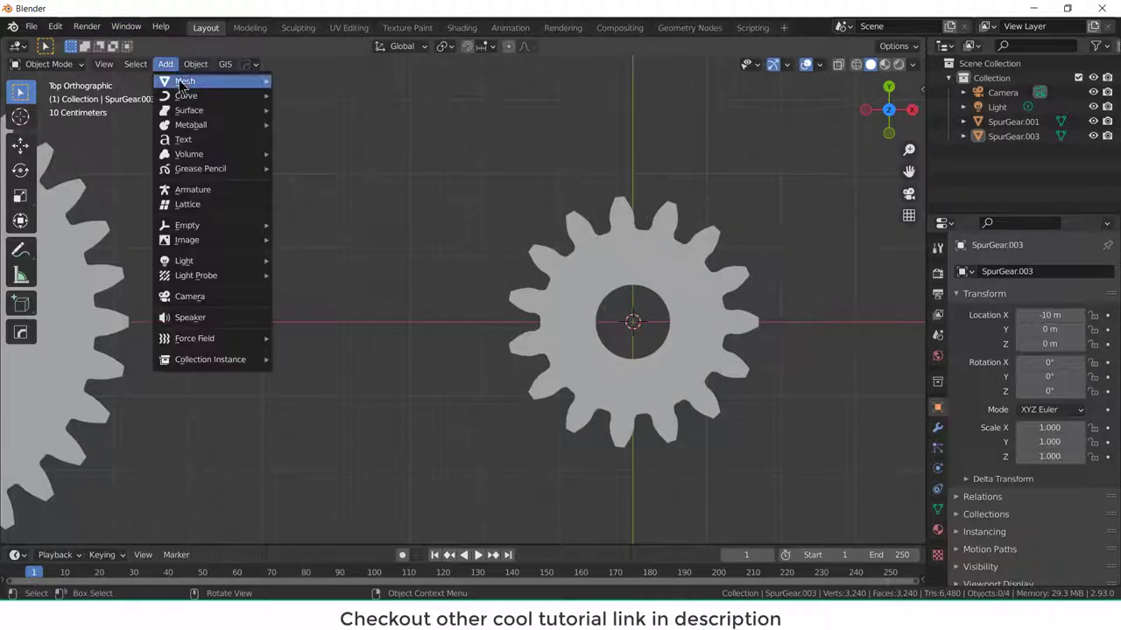
{"action": "mouse_move", "coordinate": [185, 80]}
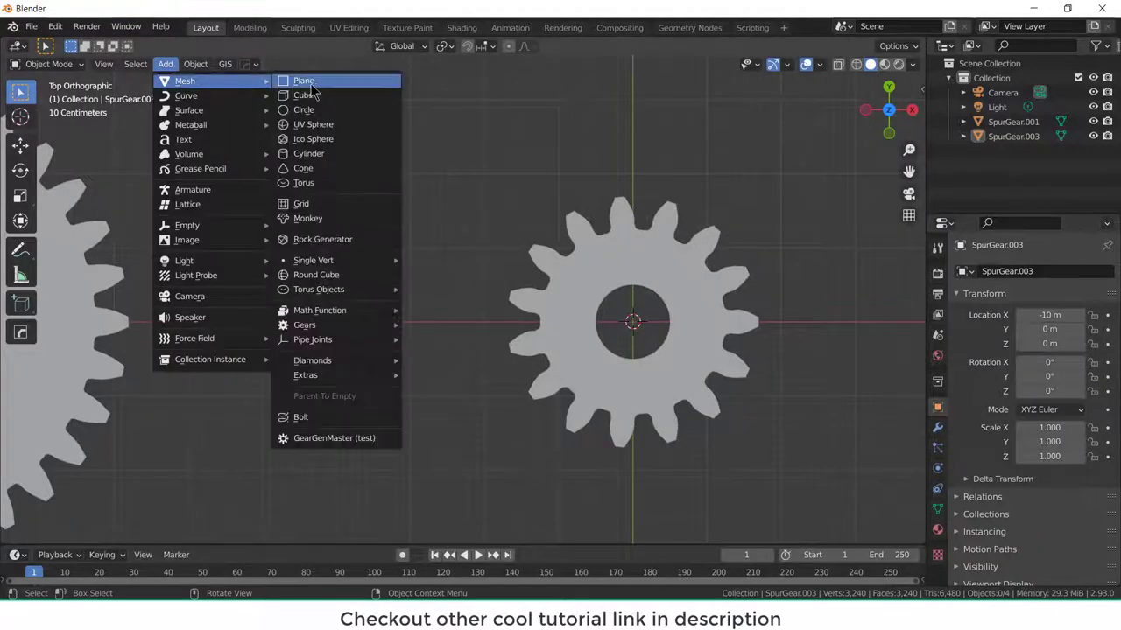
{"action": "left_click", "coordinate": [313, 154]}
{"action": "key", "text": "s"}
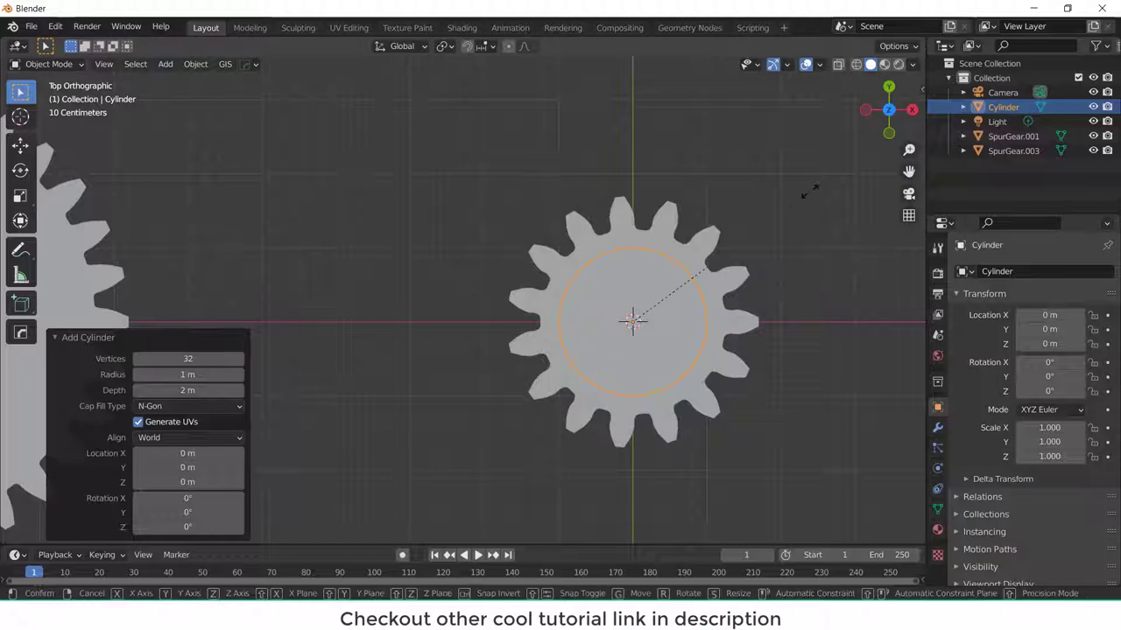
{"action": "left_click", "coordinate": [661, 300]}
- Slide the cylinder along X, trying distances of 1.2 and .215
{"action": "scroll", "coordinate": [667, 330], "scroll_direction": "up", "scroll_amount": 2}
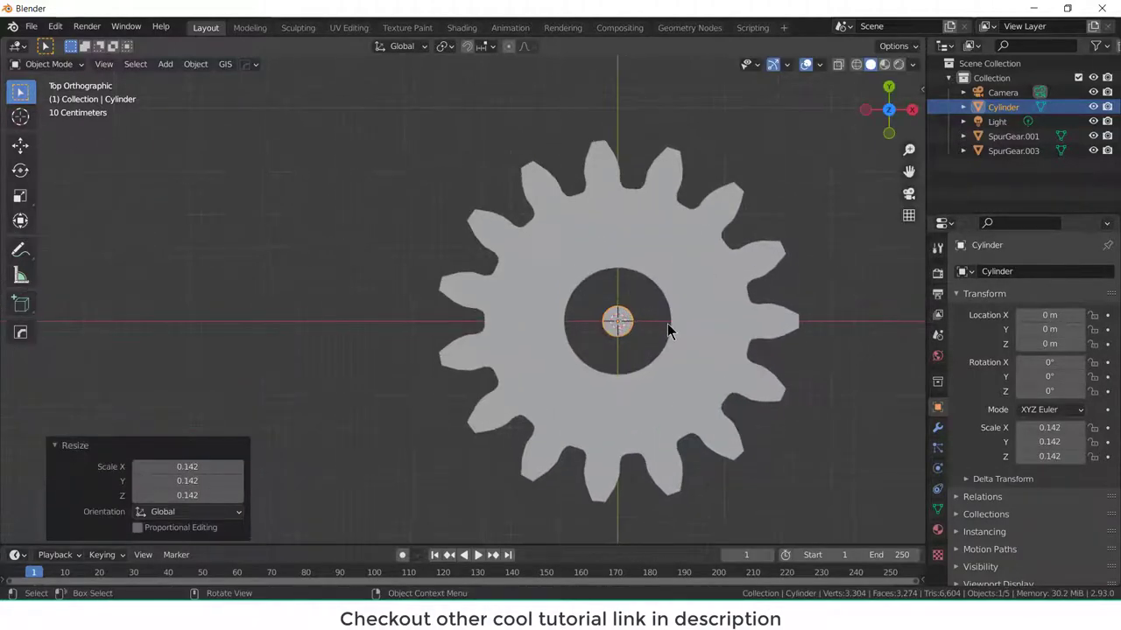
{"action": "key", "text": "g"}
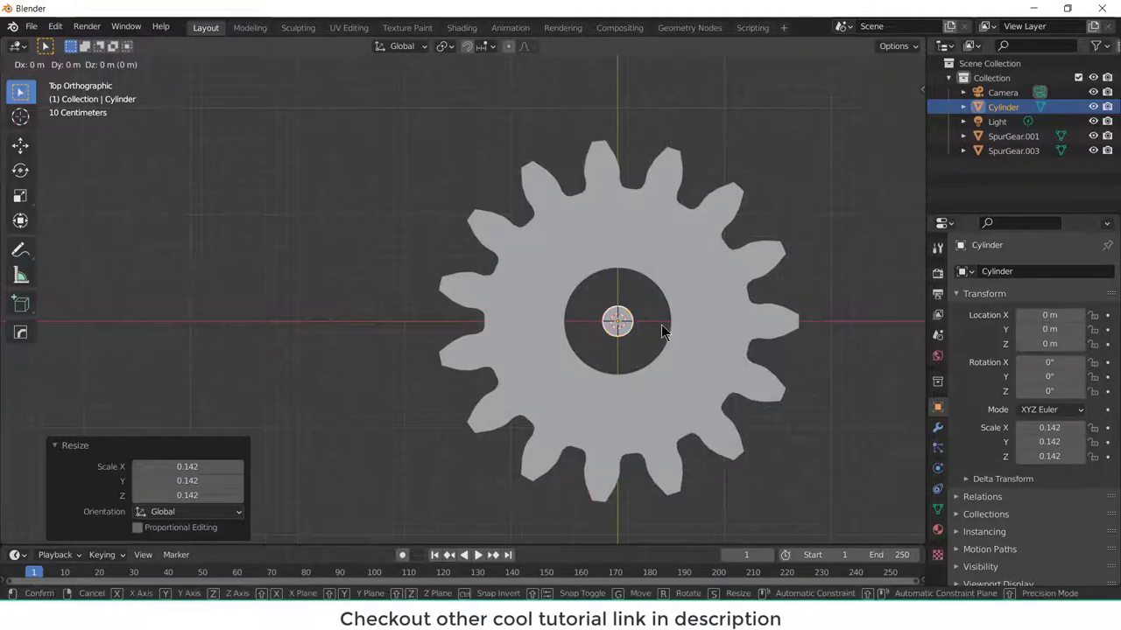
{"action": "key", "text": "x"}
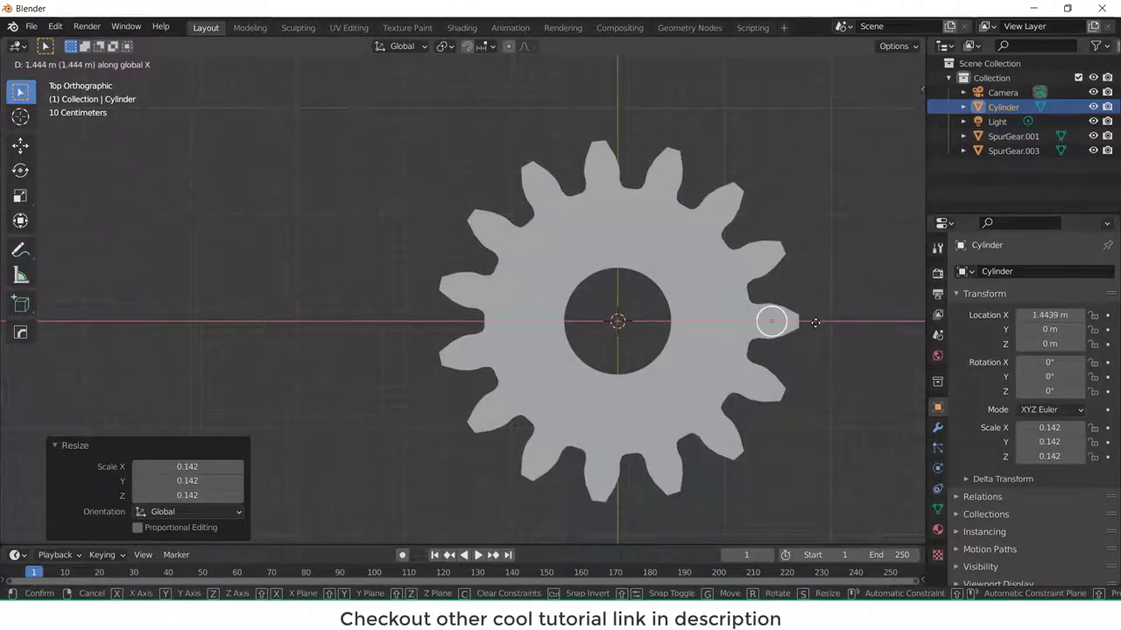
{"action": "type", "text": "1.2"}
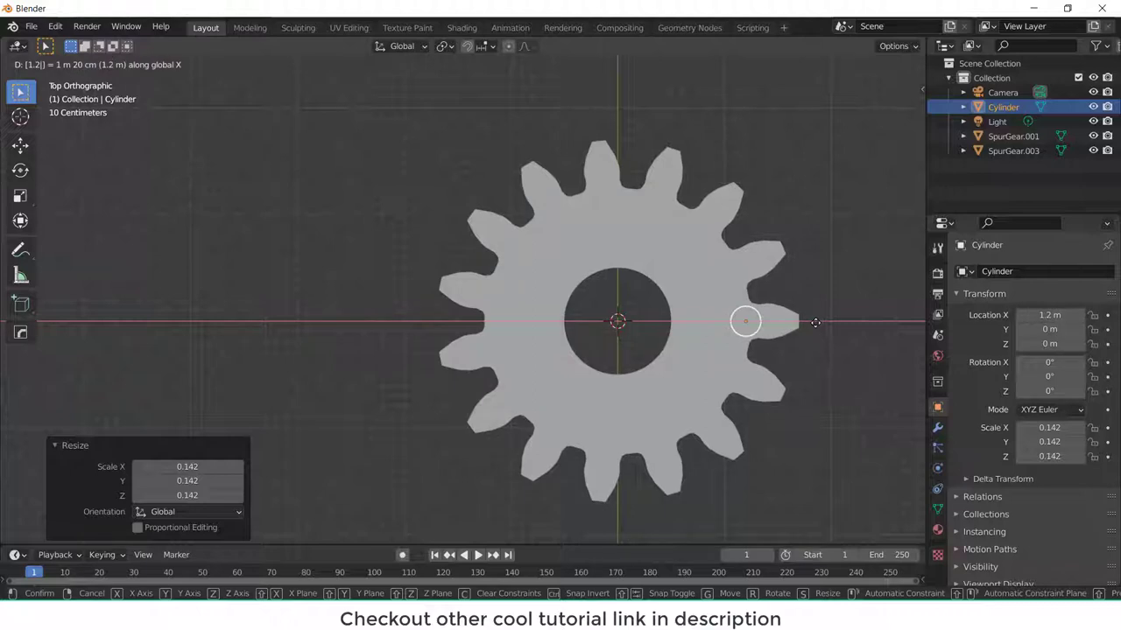
{"action": "key", "text": "BackSpace"}
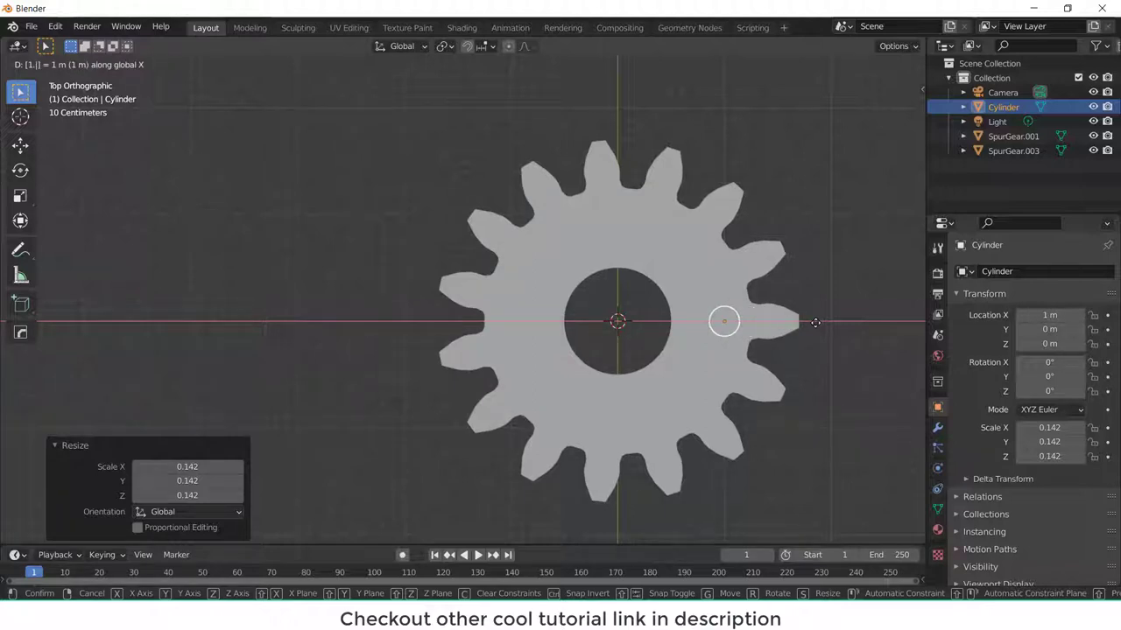
{"action": "key", "text": "BackSpace"}
{"action": "key", "text": "BackSpace"}
{"action": "key", "text": "BackSpace"}
{"action": "type", "text": ".2"}
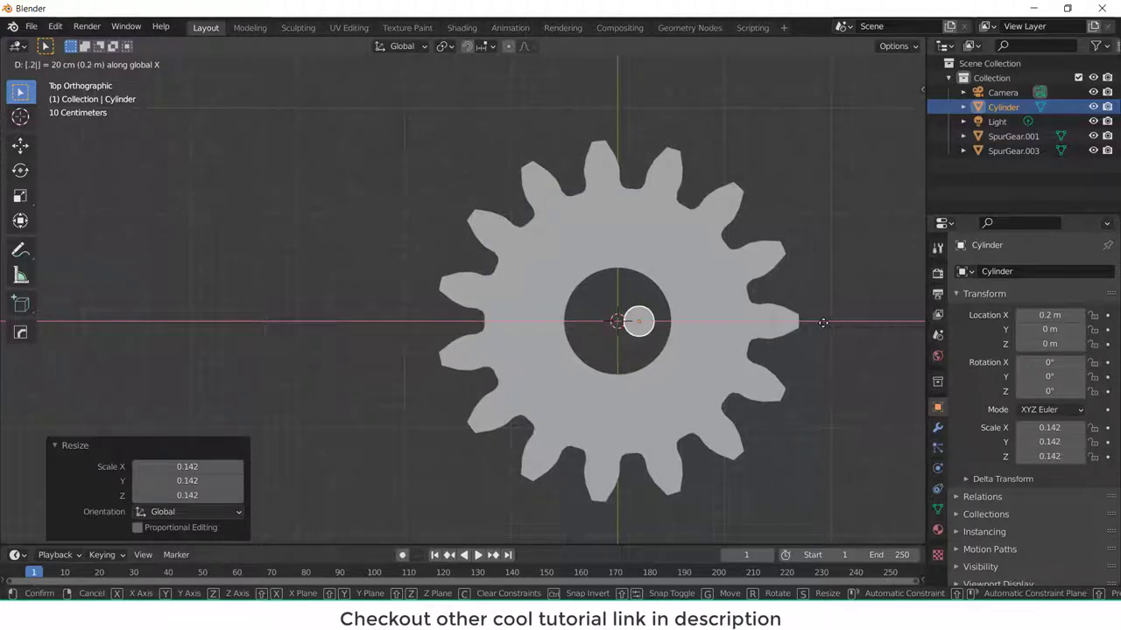
{"action": "type", "text": "15"}
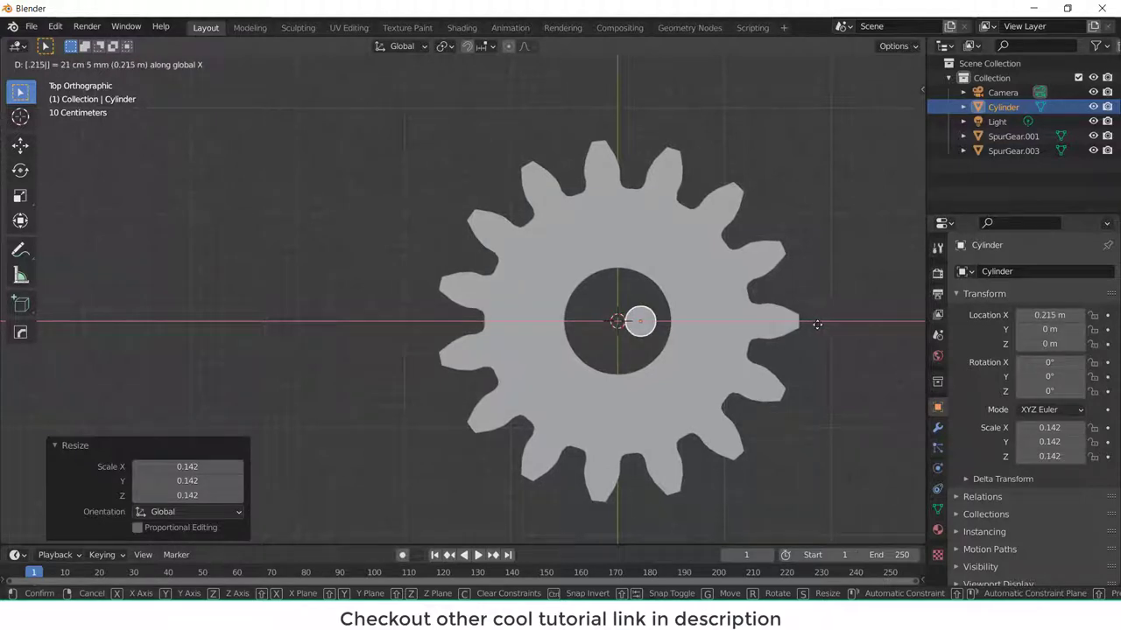
{"action": "key", "text": "BackSpace"}
{"action": "key", "text": "BackSpace"}
{"action": "key", "text": "BackSpace"}
{"action": "key", "text": "BackSpace"}
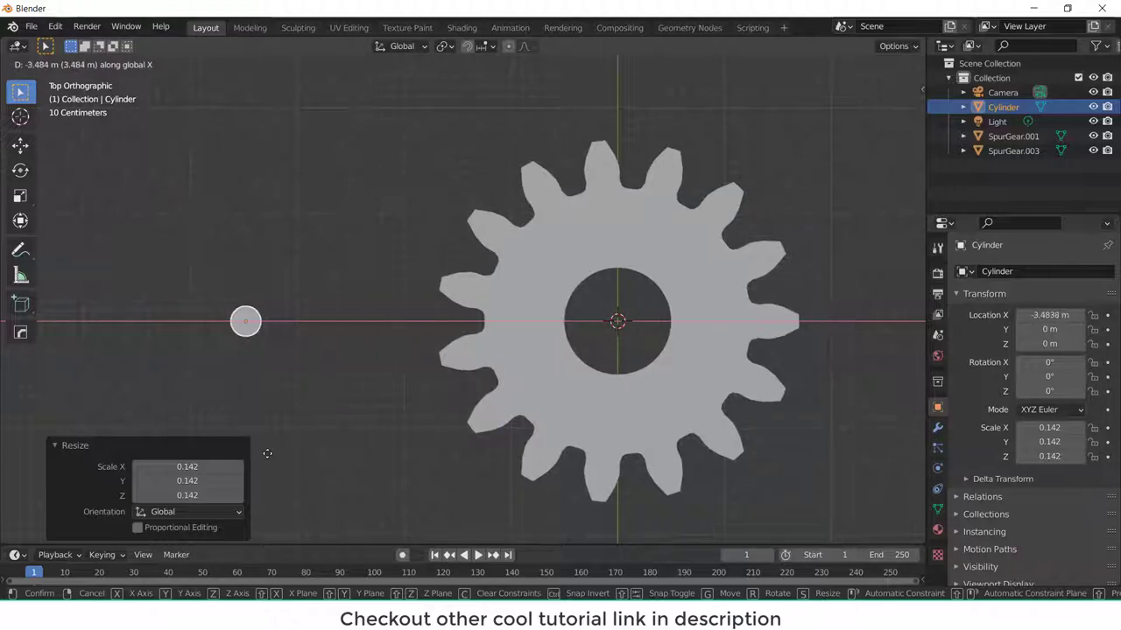
- Cancel the cylinder move and compute 0.2 × 15 = 3 in Windows Calculator
{"action": "key", "text": "Escape"}
{"action": "key", "text": "super"}
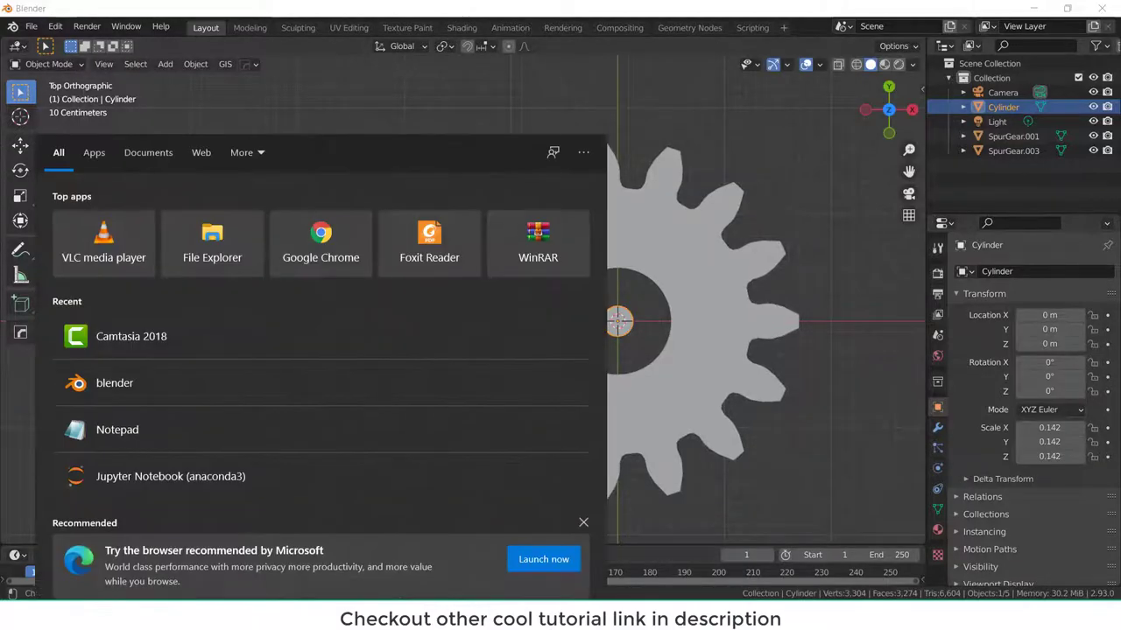
{"action": "type", "text": "ca"}
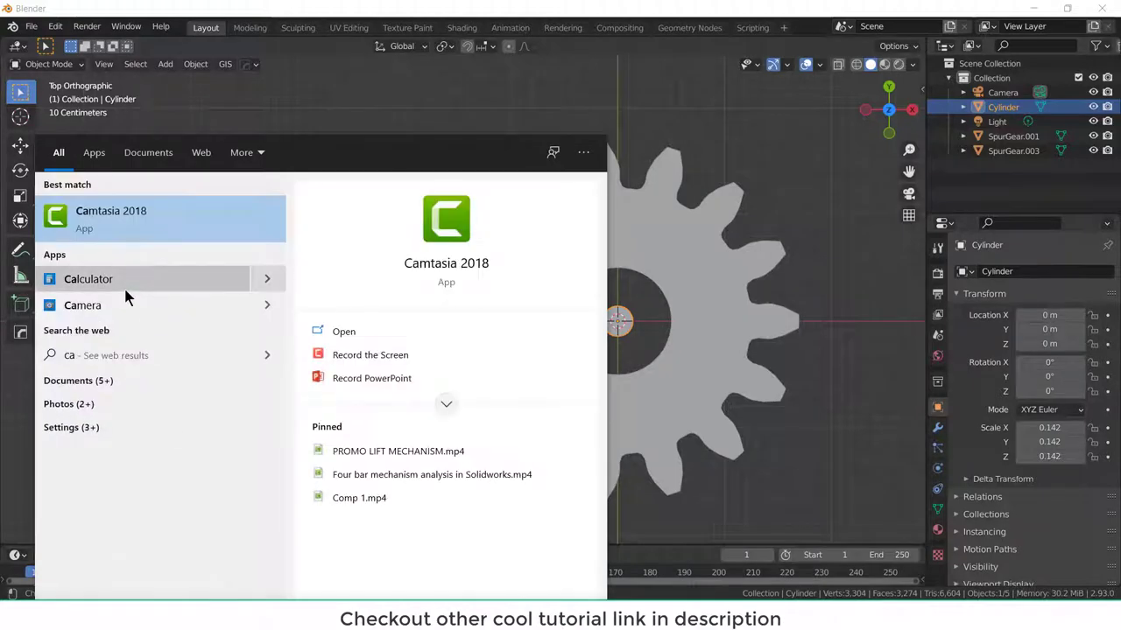
{"action": "left_click", "coordinate": [126, 281]}
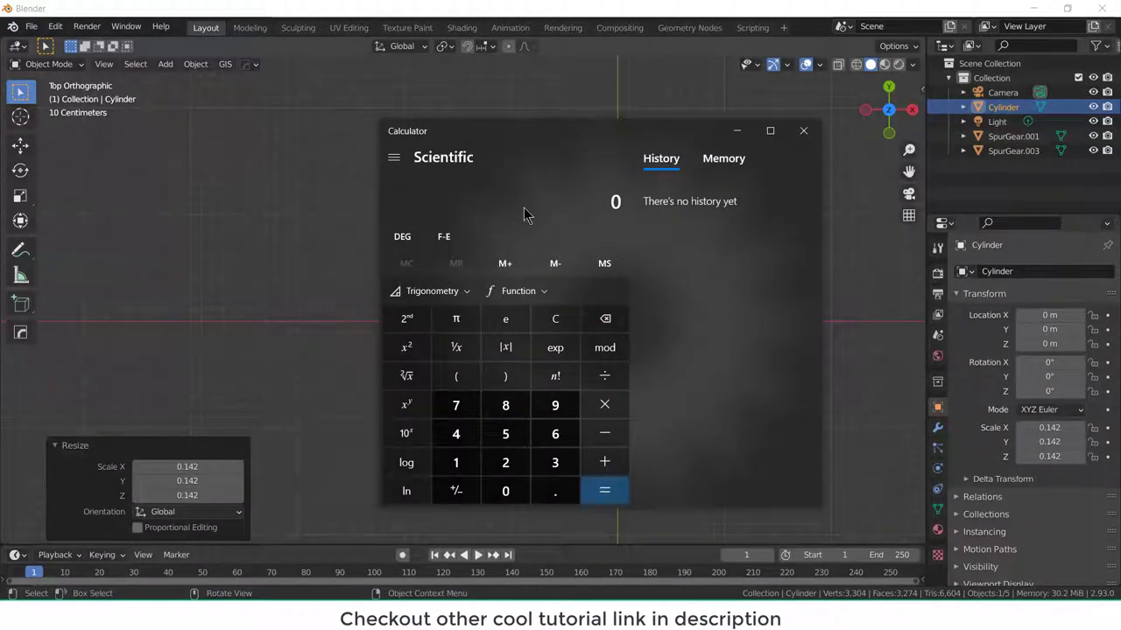
{"action": "type", "text": ".2*"}
{"action": "type", "text": "15"}
{"action": "key", "text": "Return"}
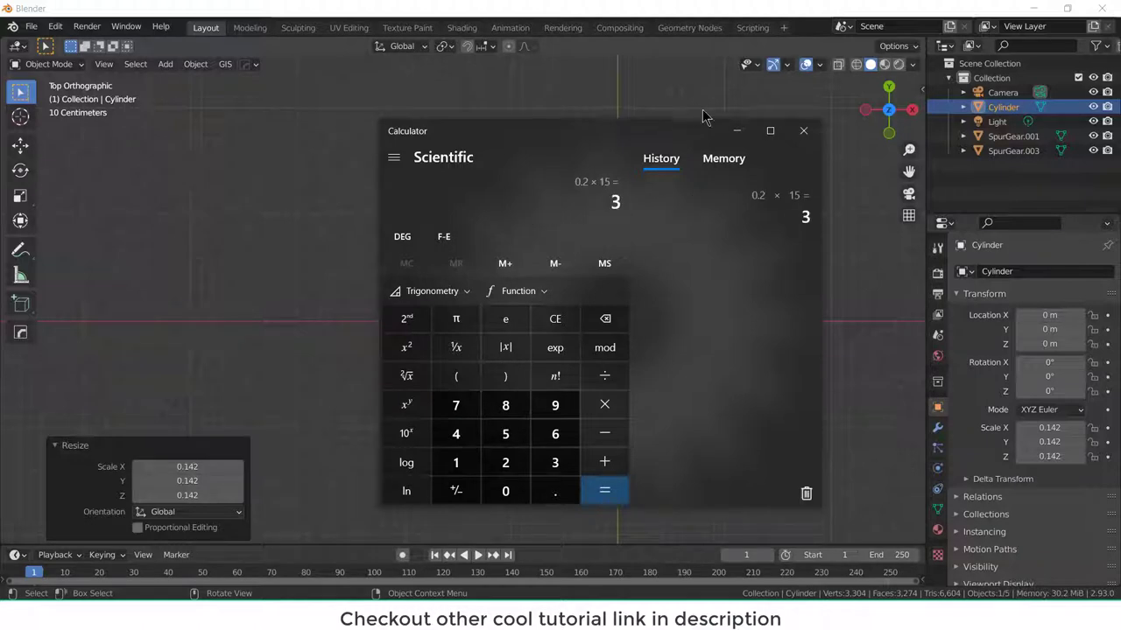
- Minimize the calculator and move the small cylinder 1.5 m along X with gx1.5
{"action": "left_click", "coordinate": [737, 130]}
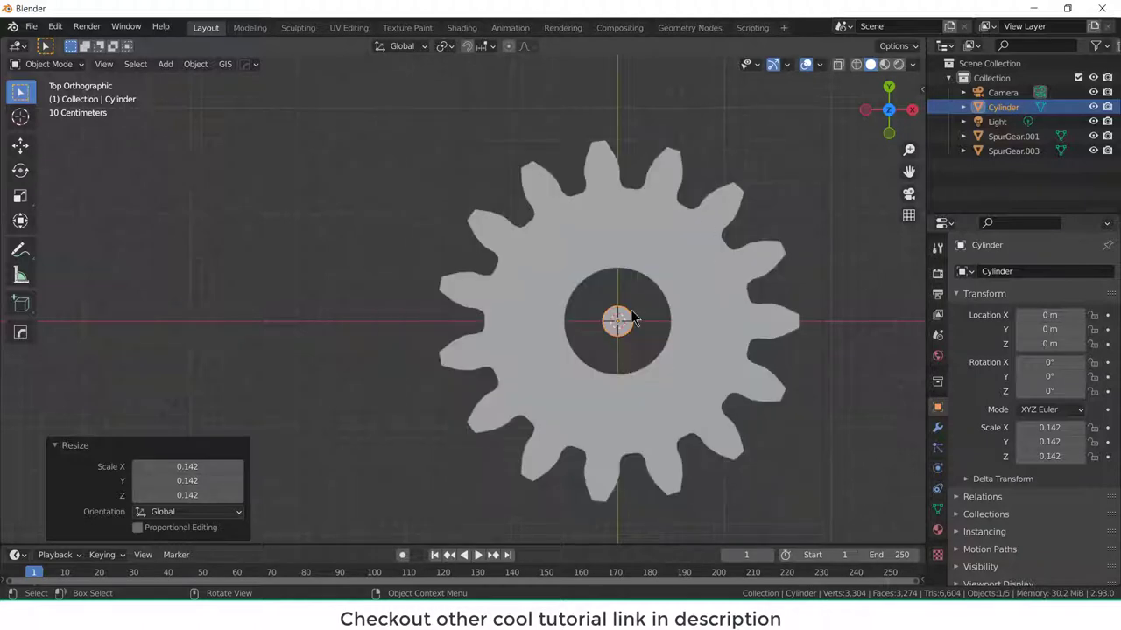
{"action": "left_click", "coordinate": [632, 326]}
{"action": "type", "text": "gx"}
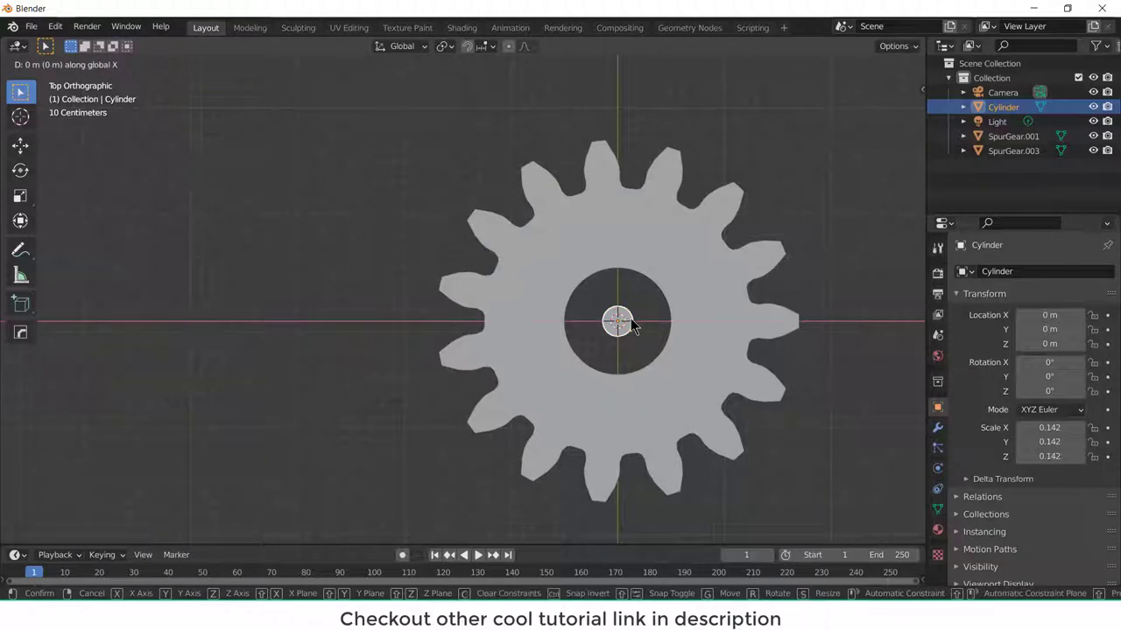
{"action": "type", "text": "1.5"}
{"action": "key", "text": "Return"}
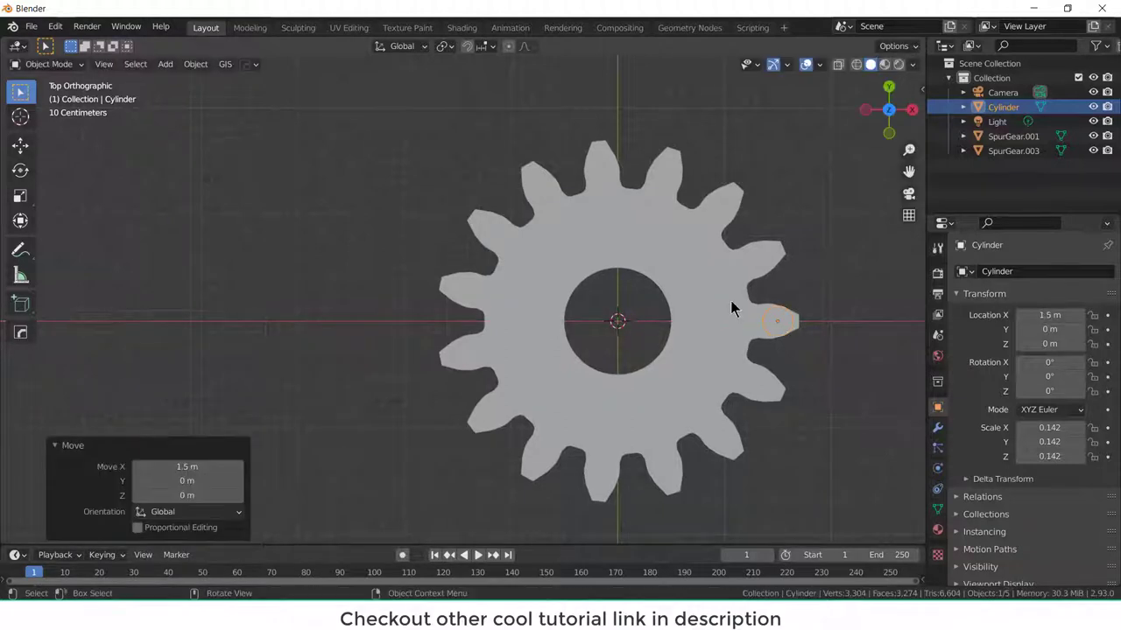
{"action": "scroll", "coordinate": [758, 305], "scroll_direction": "up", "scroll_amount": 1}
{"action": "scroll", "coordinate": [758, 305], "scroll_direction": "up", "scroll_amount": 1}
{"action": "scroll", "coordinate": [528, 248], "scroll_direction": "down", "scroll_amount": 2}
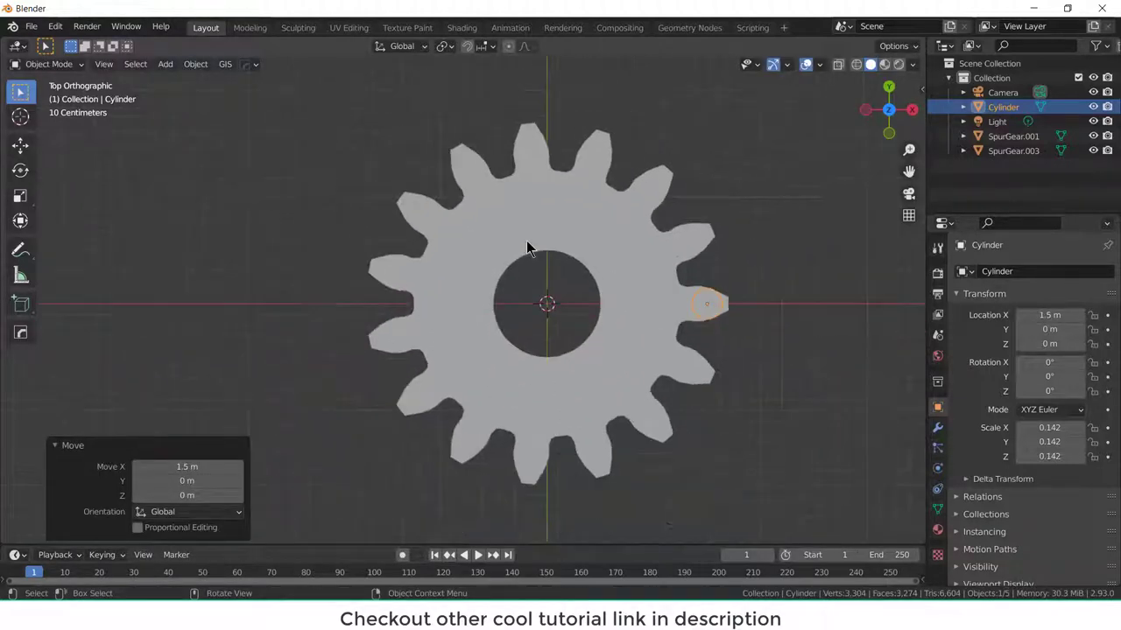
- Add a circle mesh, turn on X-ray, and set its radius to 1.5 m
{"action": "left_click", "coordinate": [165, 64]}
{"action": "mouse_move", "coordinate": [172, 78]}
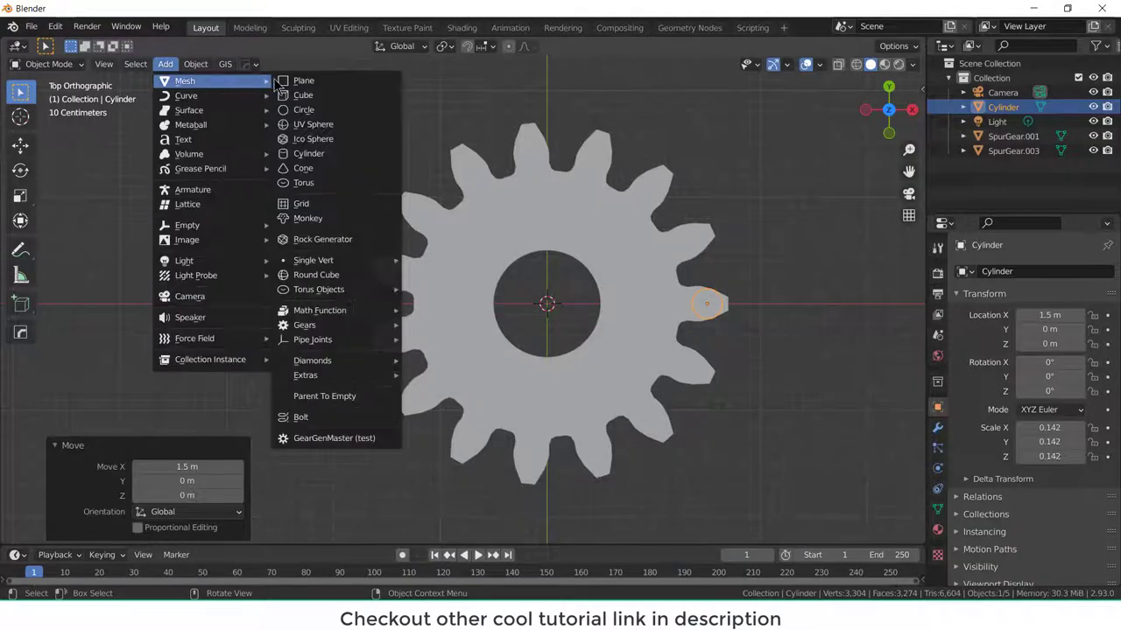
{"action": "left_click", "coordinate": [335, 110]}
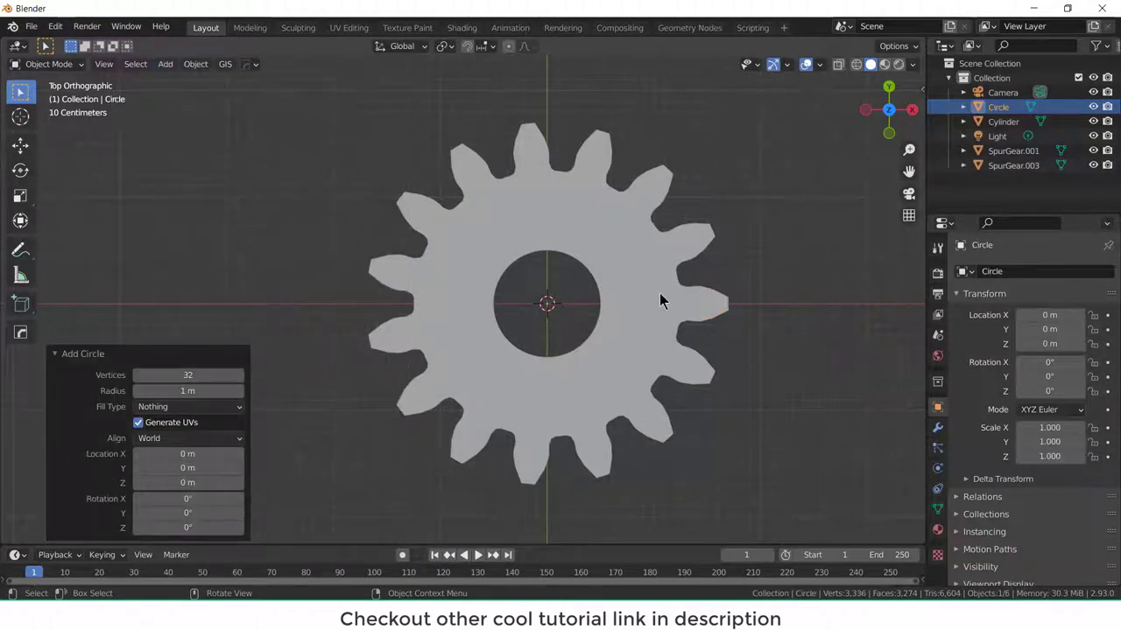
{"action": "scroll", "coordinate": [593, 305], "scroll_direction": "down", "scroll_amount": 6}
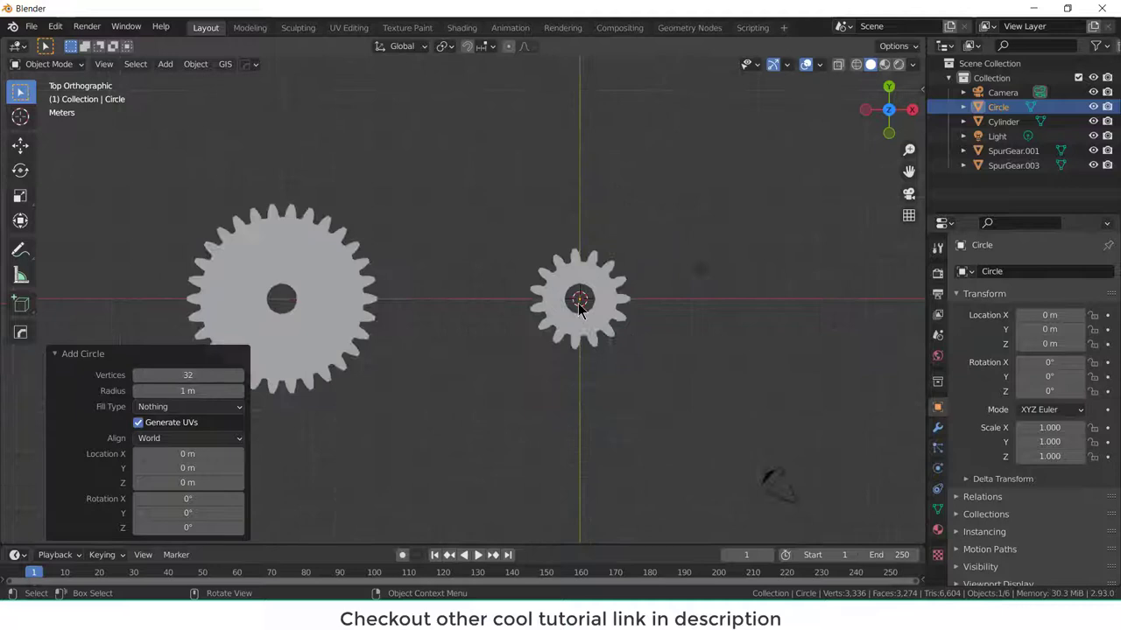
{"action": "scroll", "coordinate": [579, 306], "scroll_direction": "up", "scroll_amount": 3}
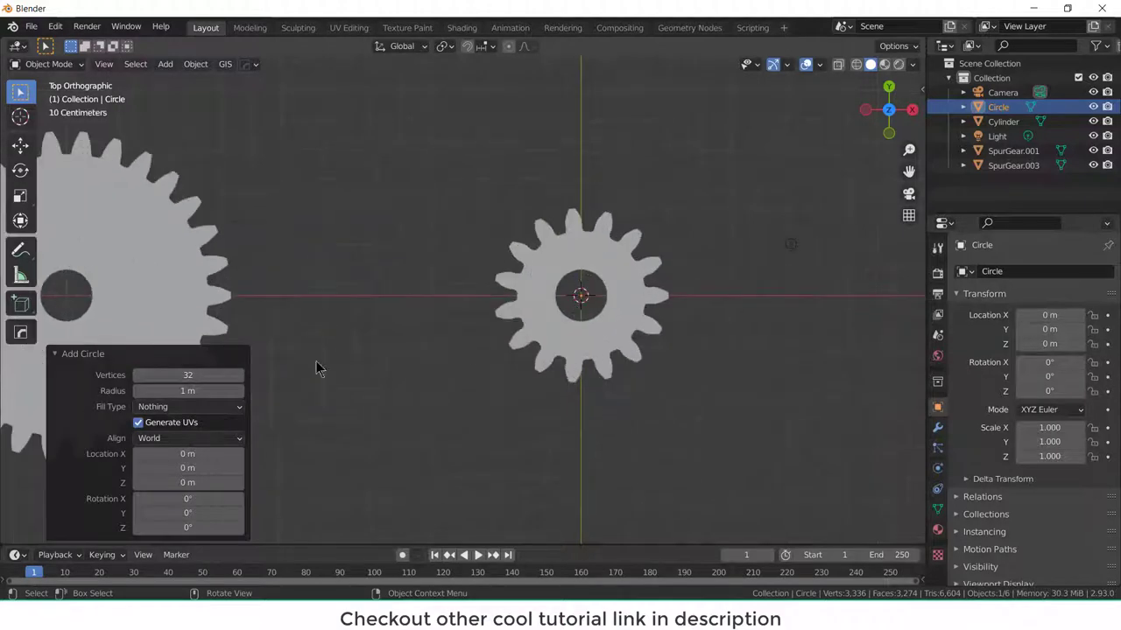
{"action": "left_click", "coordinate": [837, 64]}
{"action": "left_click", "coordinate": [188, 390]}
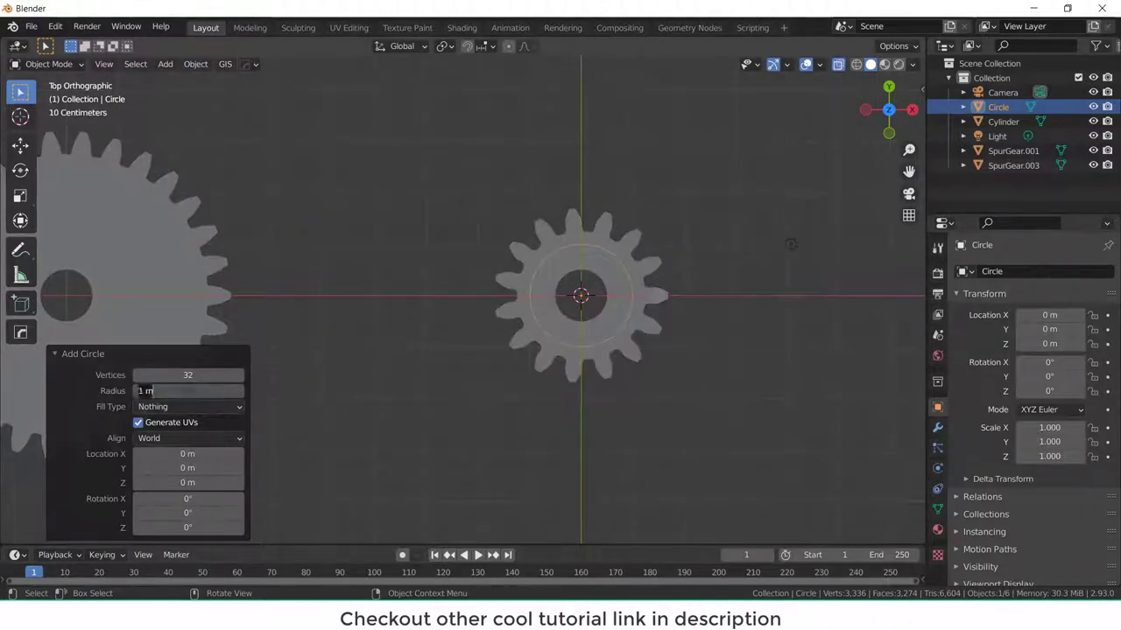
{"action": "type", "text": "1.5"}
{"action": "key", "text": "Return"}
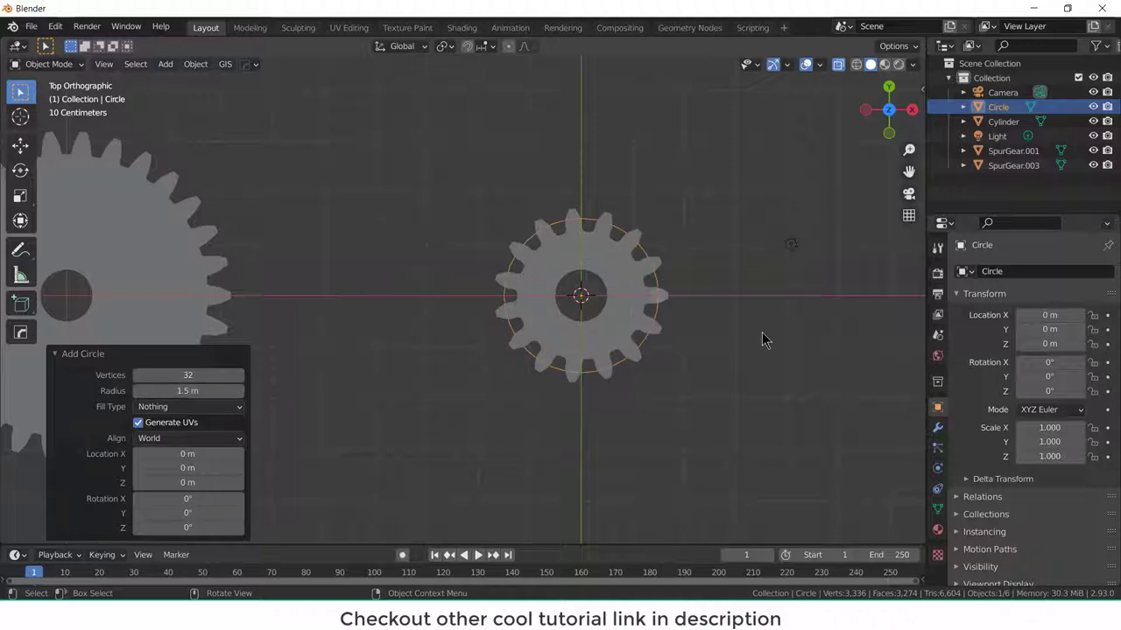
- Zoom in and reselect the new circle
{"action": "scroll", "coordinate": [692, 314], "scroll_direction": "up", "scroll_amount": 1}
{"action": "scroll", "coordinate": [692, 314], "scroll_direction": "down", "scroll_amount": 1}
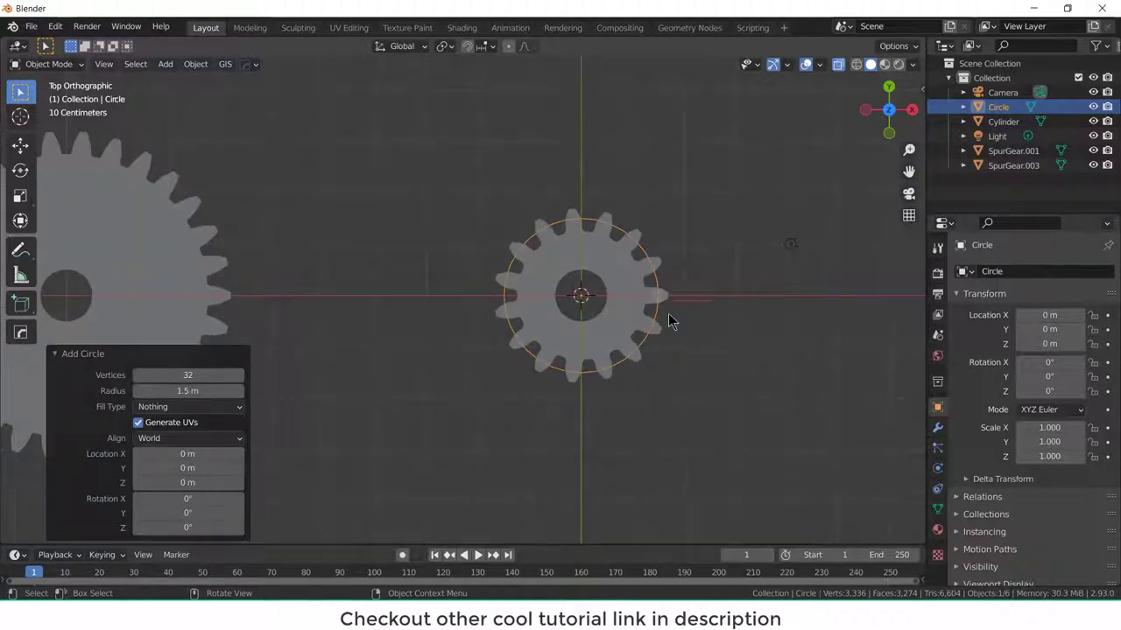
{"action": "left_click", "coordinate": [412, 333]}
{"action": "scroll", "coordinate": [418, 328], "scroll_direction": "up", "scroll_amount": 1}
{"action": "left_click", "coordinate": [531, 306]}
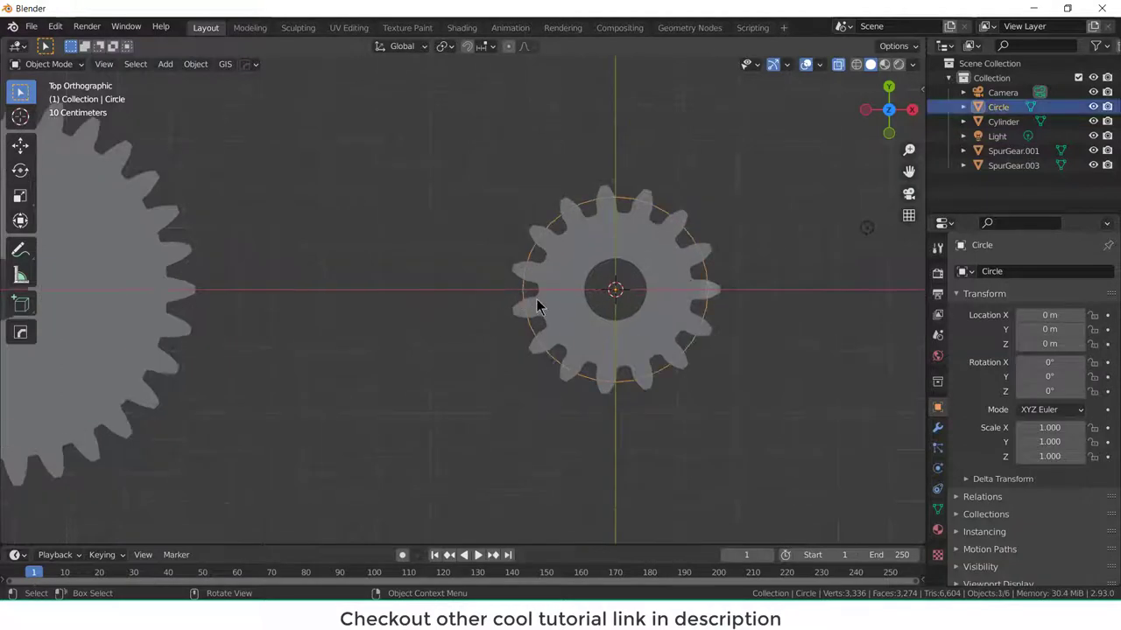
- In Edit Mode, box-select the circle's left-half vertices and move them -10 m along X
{"action": "key", "text": "Tab"}
{"action": "key", "text": "alt+a"}
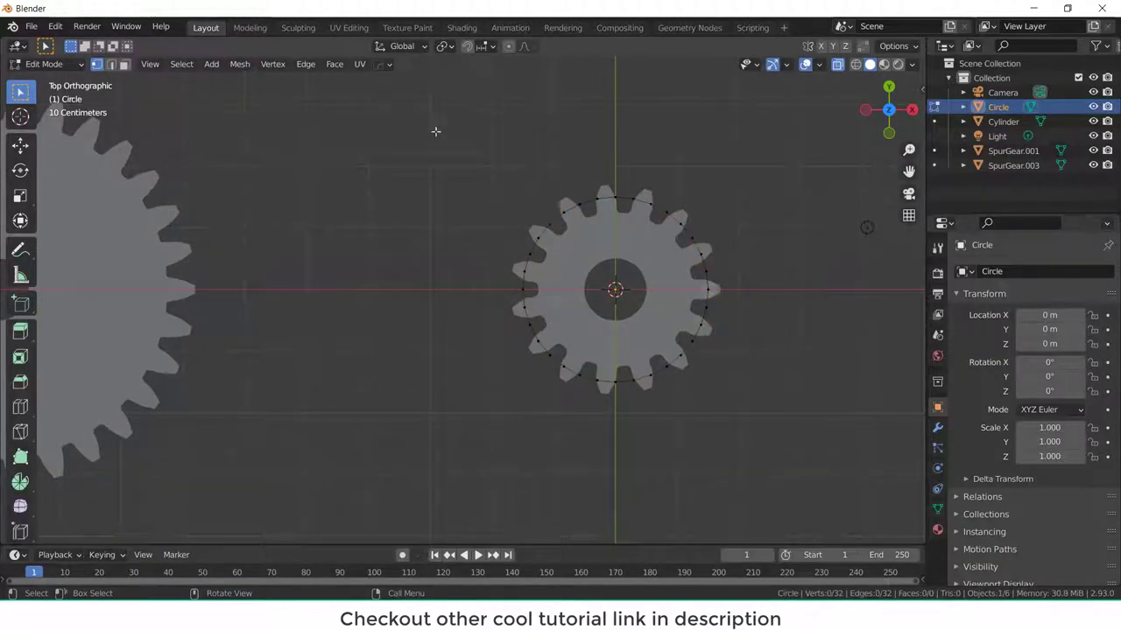
{"action": "left_click_drag", "start_coordinate": [435, 132], "coordinate": [622, 441]}
{"action": "scroll", "coordinate": [623, 440], "scroll_direction": "down", "scroll_amount": 4}
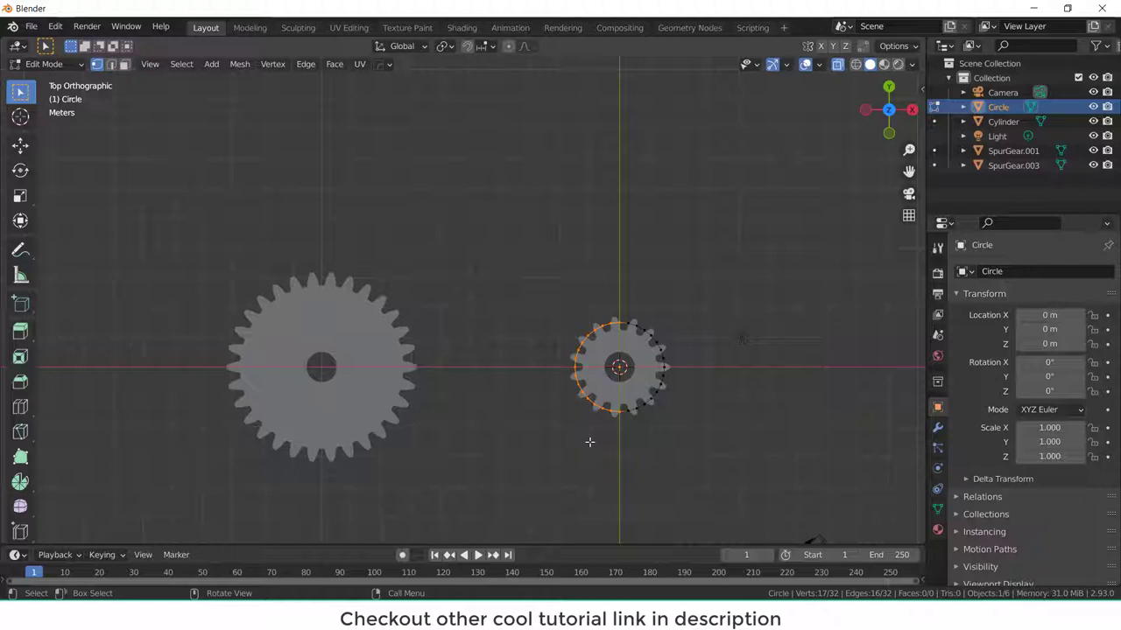
{"action": "key", "text": "g"}
{"action": "key", "text": "x"}
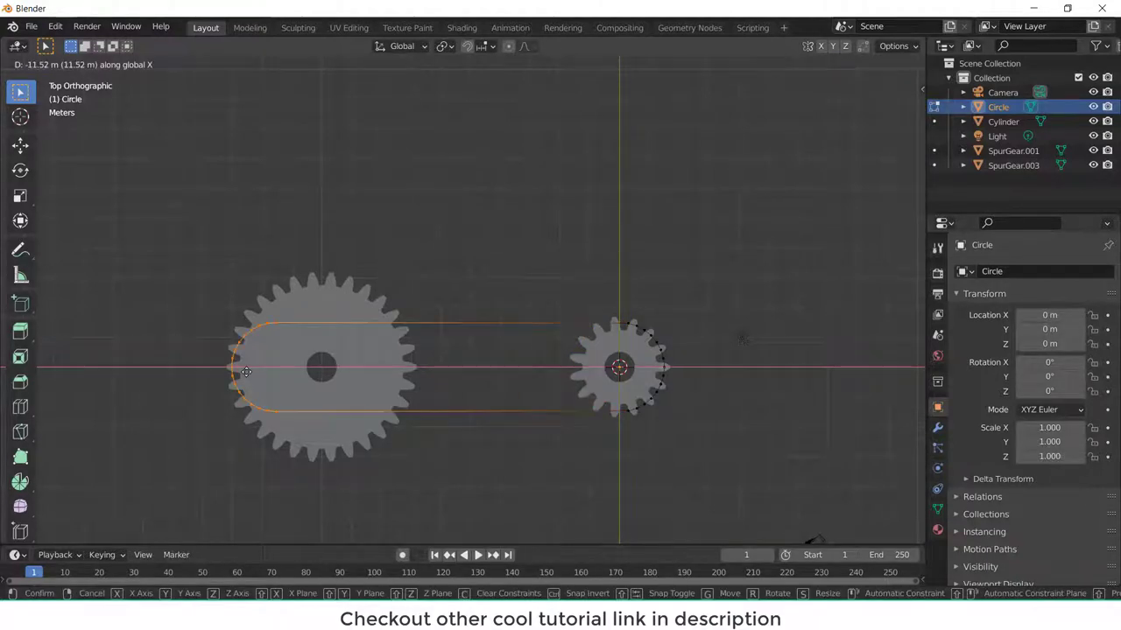
{"action": "type", "text": "-10"}
{"action": "key", "text": "Return"}
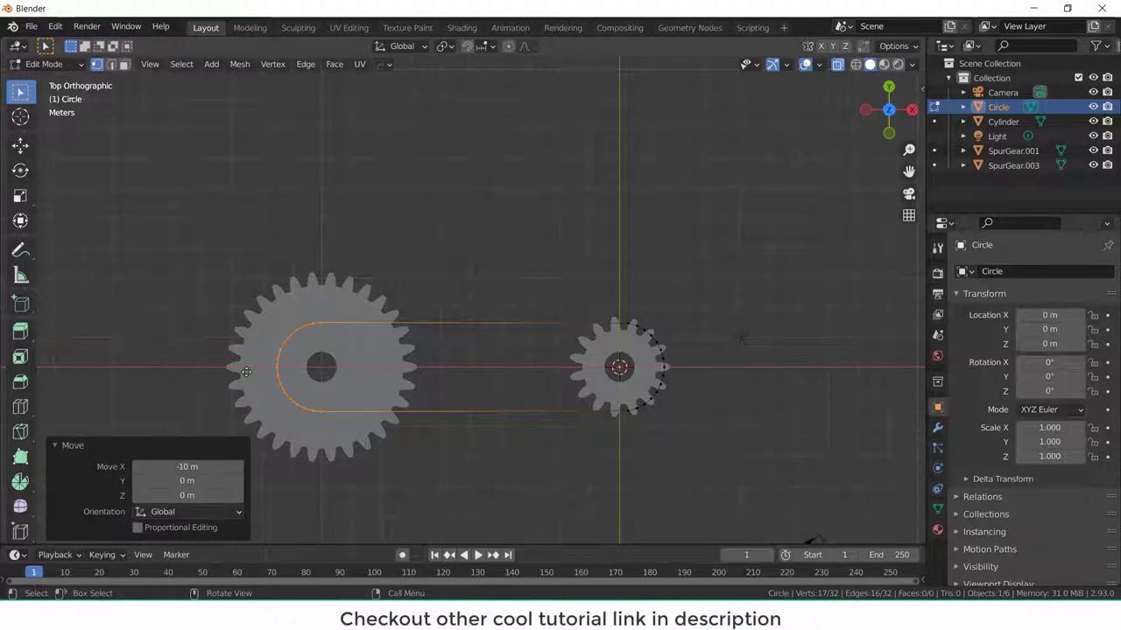
- Snap the 3D cursor to the large gear's centre and set the pivot point to 3D Cursor
{"action": "key", "text": "Tab"}
{"action": "left_click", "coordinate": [370, 371]}
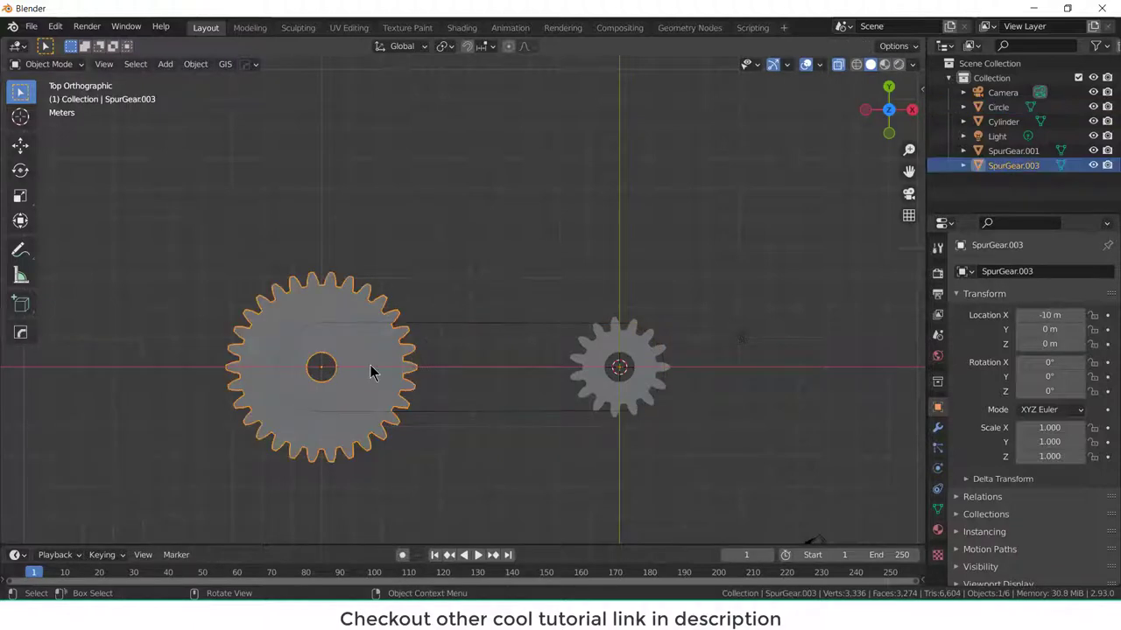
{"action": "key", "text": "shift+s"}
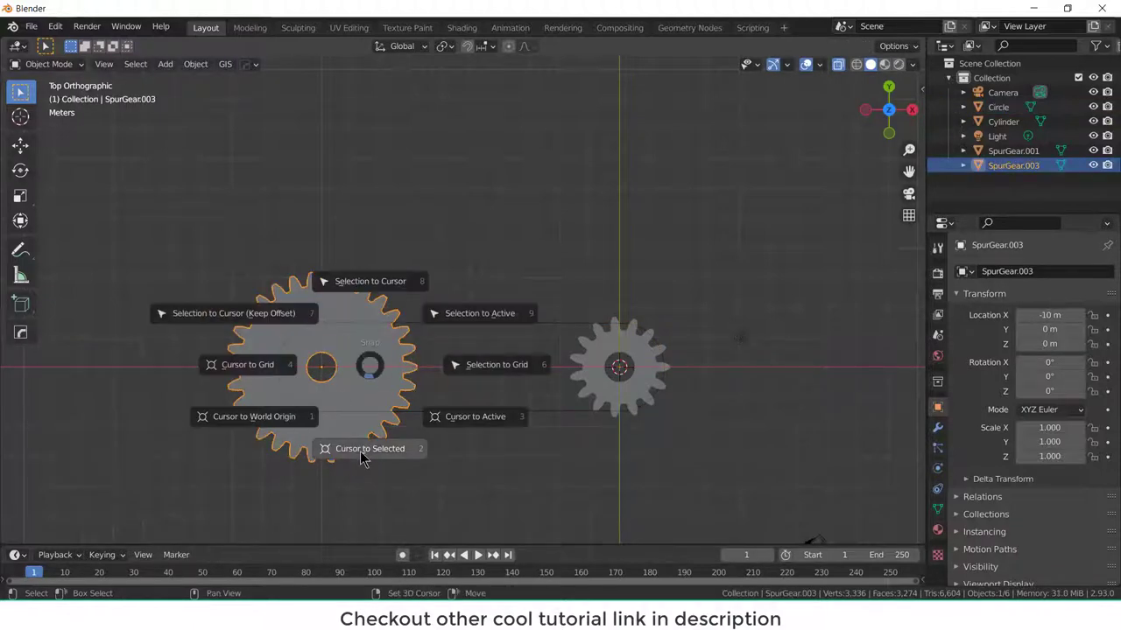
{"action": "left_click", "coordinate": [364, 451]}
{"action": "left_click", "coordinate": [445, 45]}
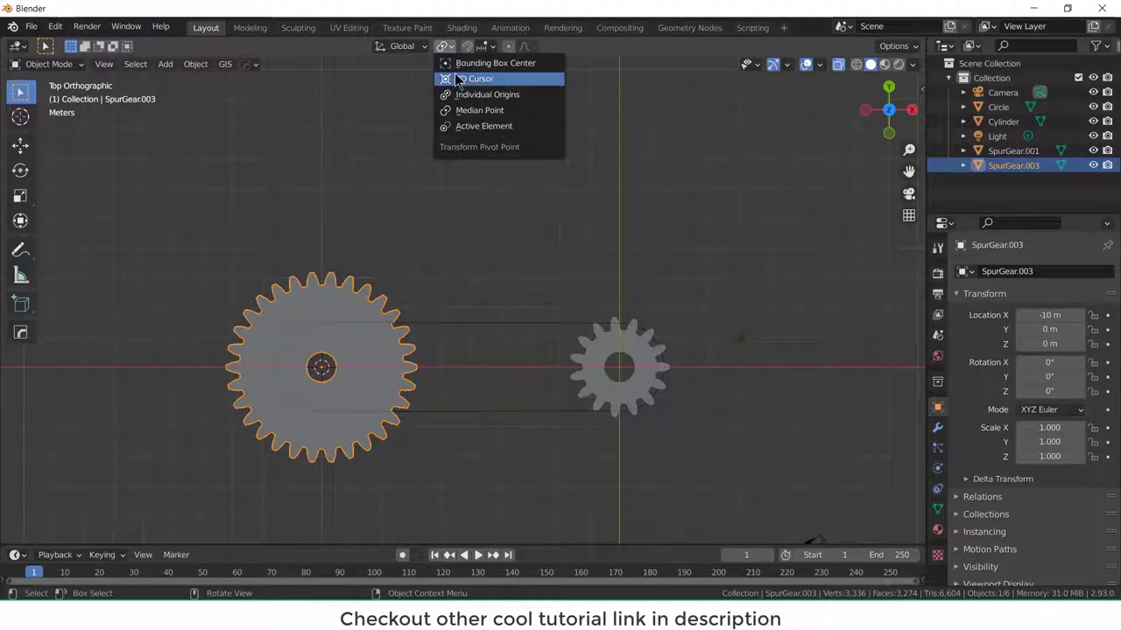
{"action": "left_click", "coordinate": [464, 79]}
- Scale the loop's left-end vertices by 2 around the large gear's centre
{"action": "left_click", "coordinate": [474, 326]}
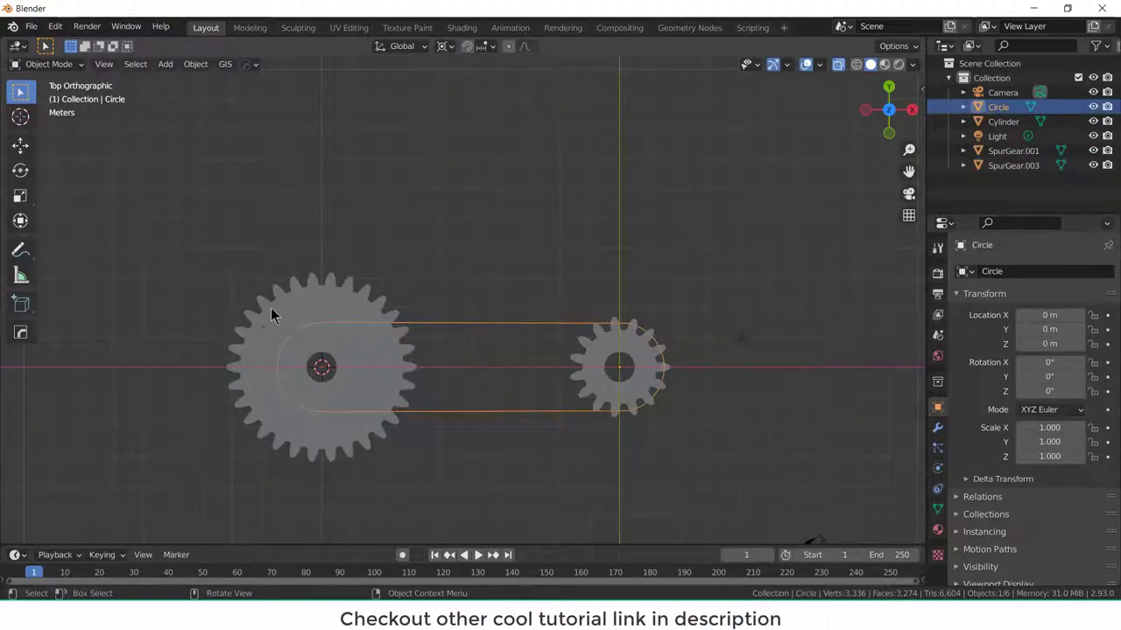
{"action": "key", "text": "Tab"}
{"action": "left_click_drag", "start_coordinate": [224, 294], "coordinate": [341, 443]}
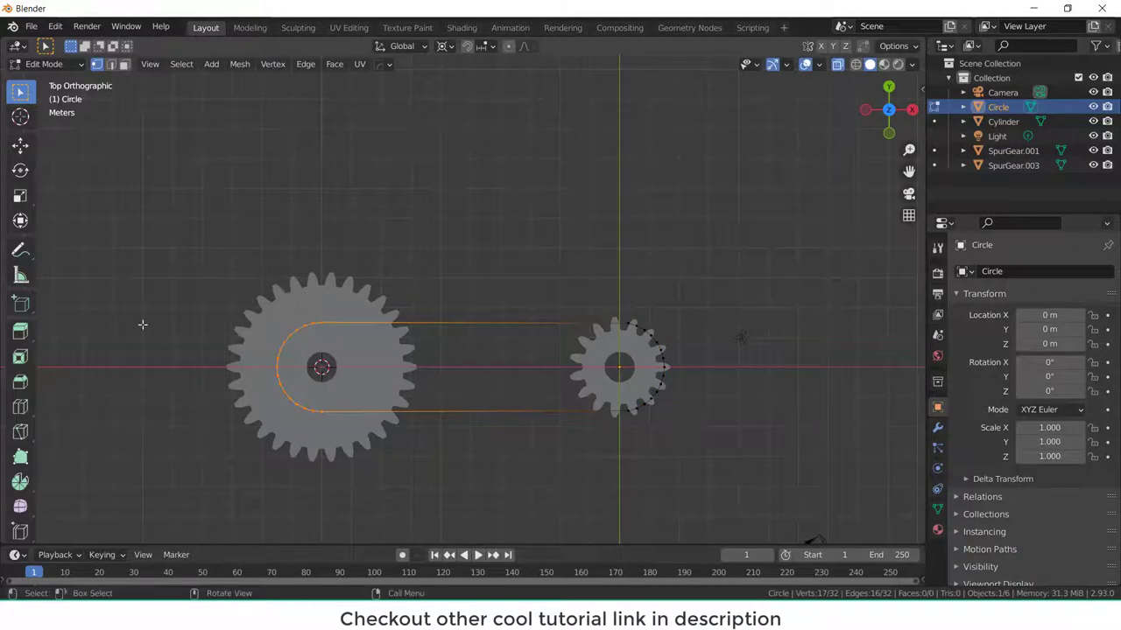
{"action": "key", "text": "s"}
{"action": "key", "text": "2"}
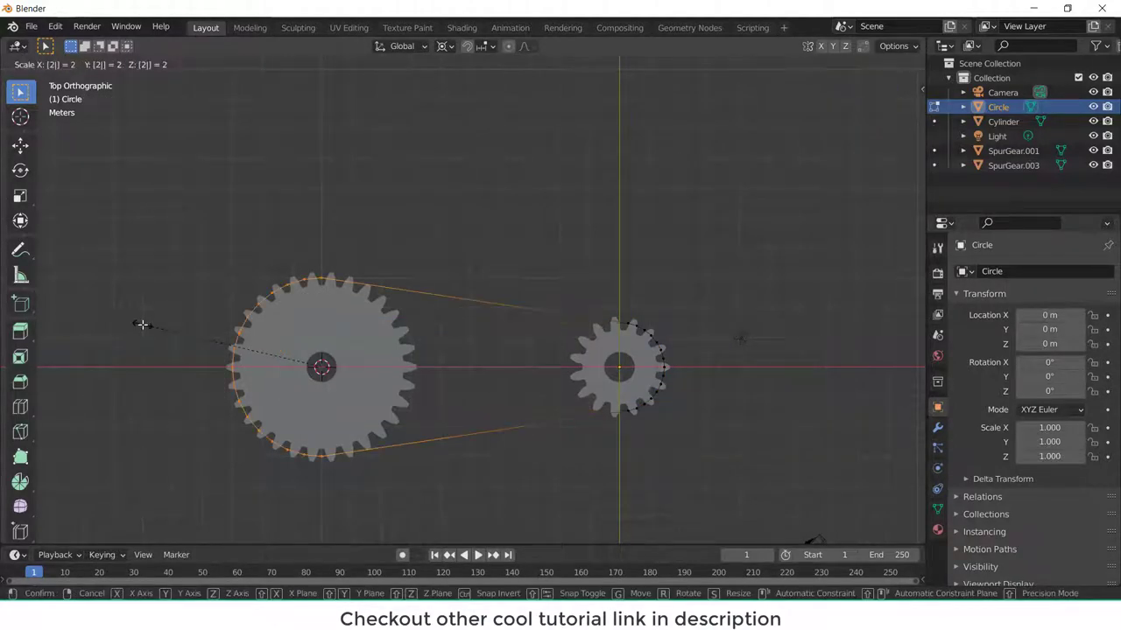
{"action": "key", "text": "Return"}
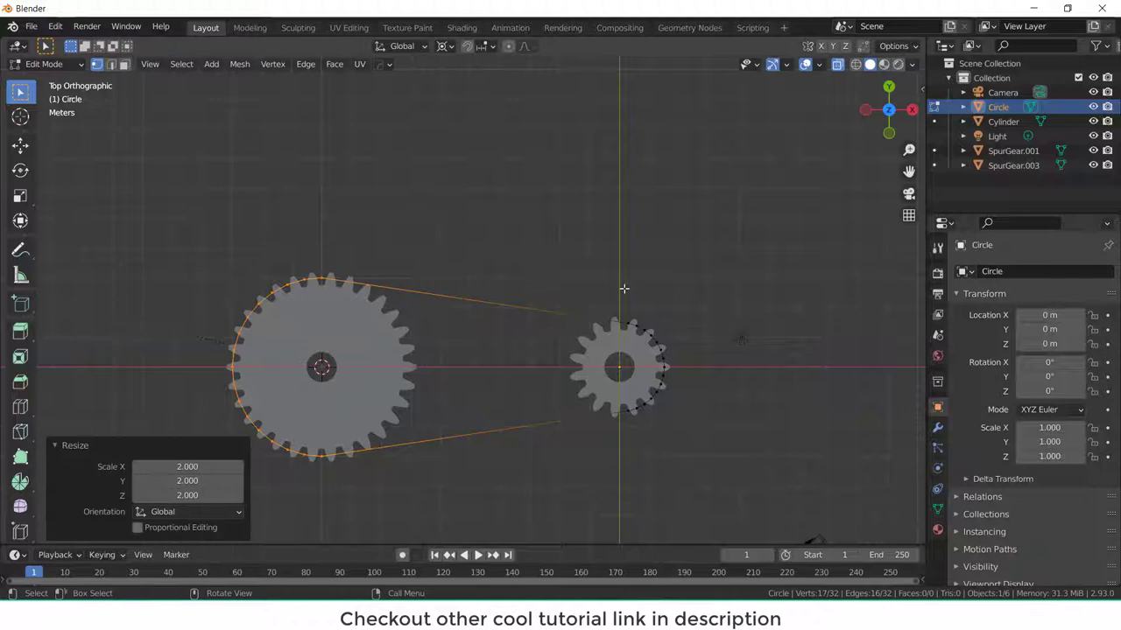
{"action": "key", "text": "Tab"}
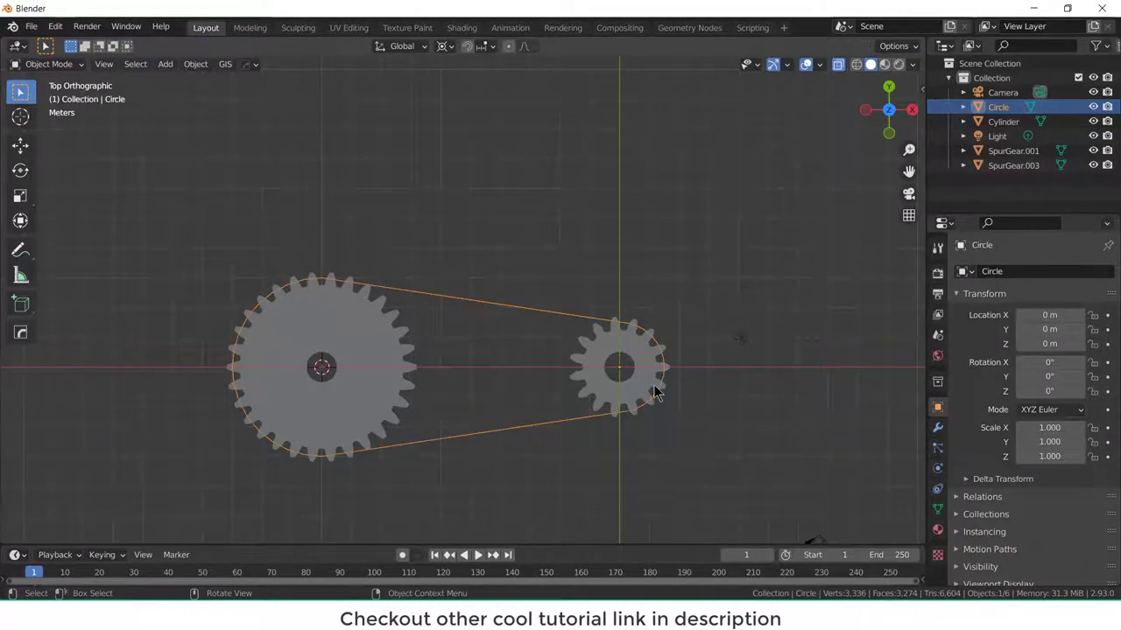
- Snap the 3D cursor to the centre of the small gear SpurGear.001
{"action": "scroll", "coordinate": [657, 392], "scroll_direction": "up", "scroll_amount": 6}
{"action": "left_click", "coordinate": [757, 334]}
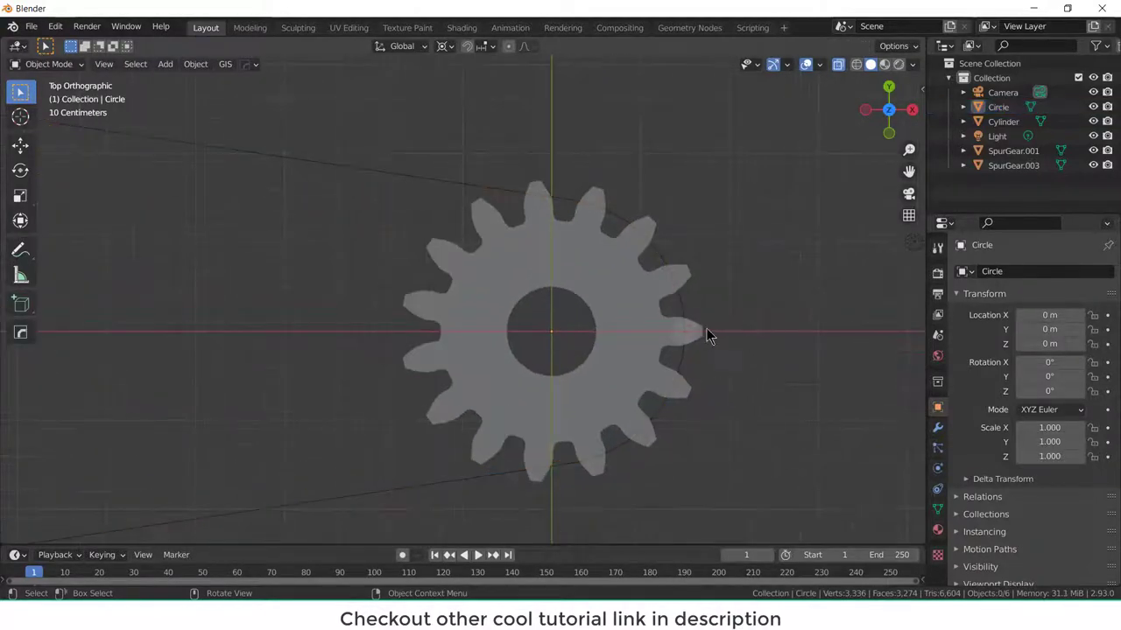
{"action": "left_click", "coordinate": [690, 333]}
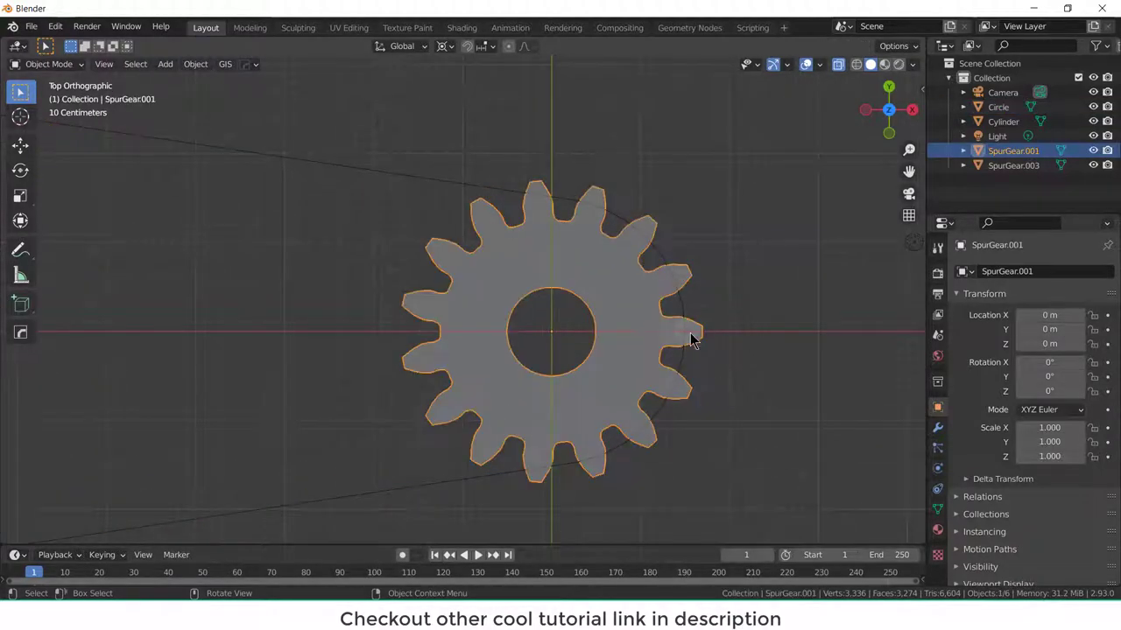
{"action": "left_click", "coordinate": [1003, 122]}
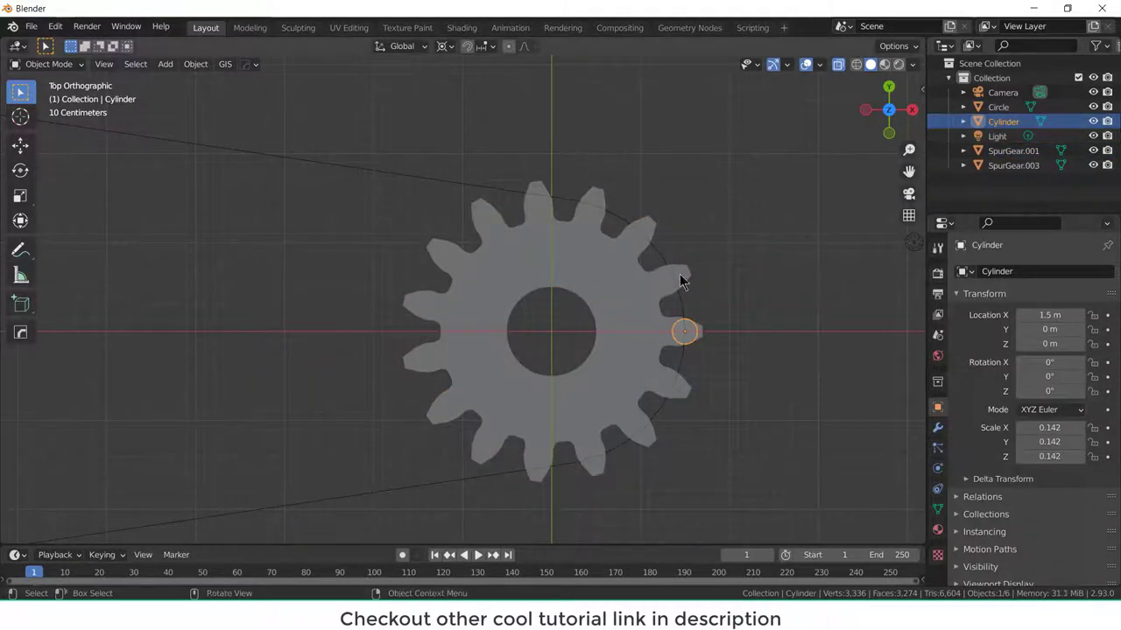
{"action": "left_click", "coordinate": [573, 294]}
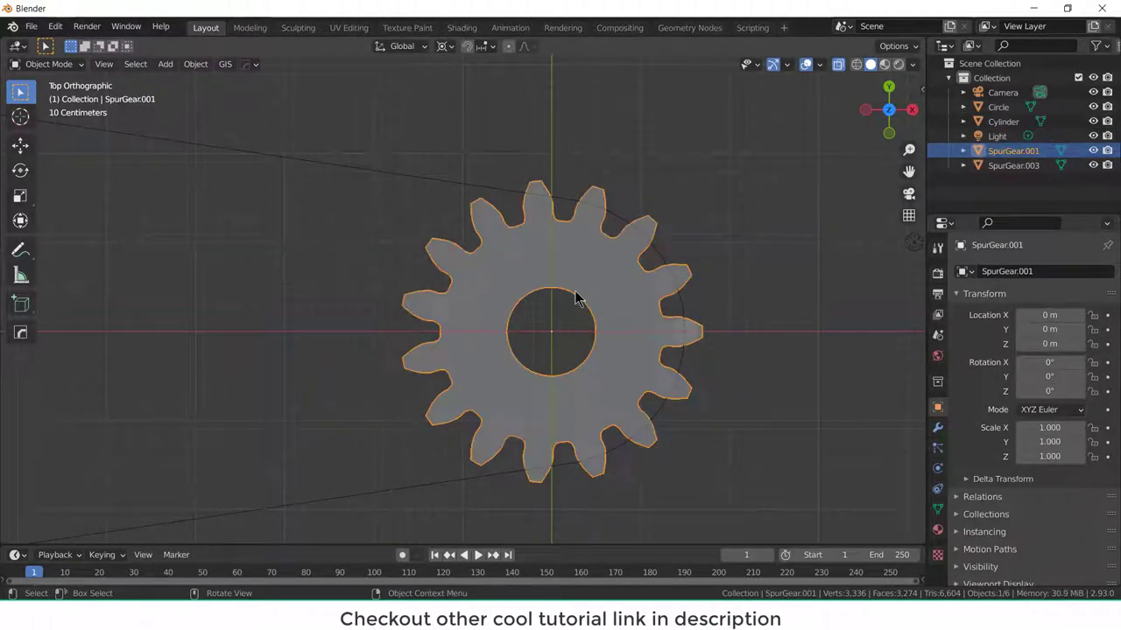
{"action": "key", "text": "shift+s"}
{"action": "left_click", "coordinate": [561, 382]}
- Rotate the small cylinder 12° around the gear centre
{"action": "left_click", "coordinate": [1004, 122]}
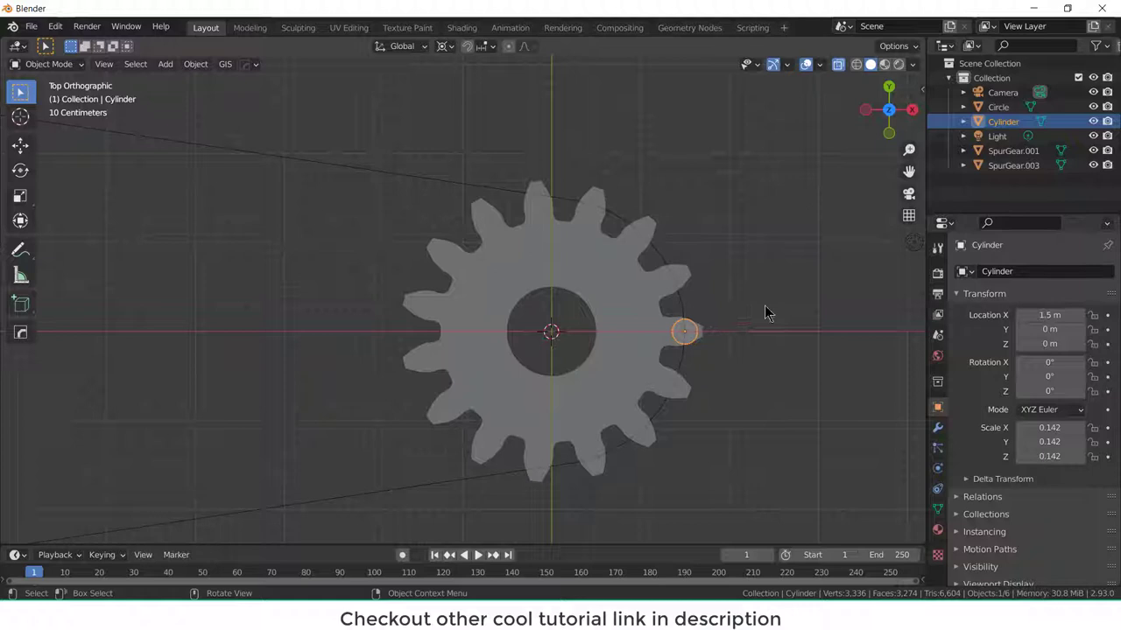
{"action": "key", "text": "r"}
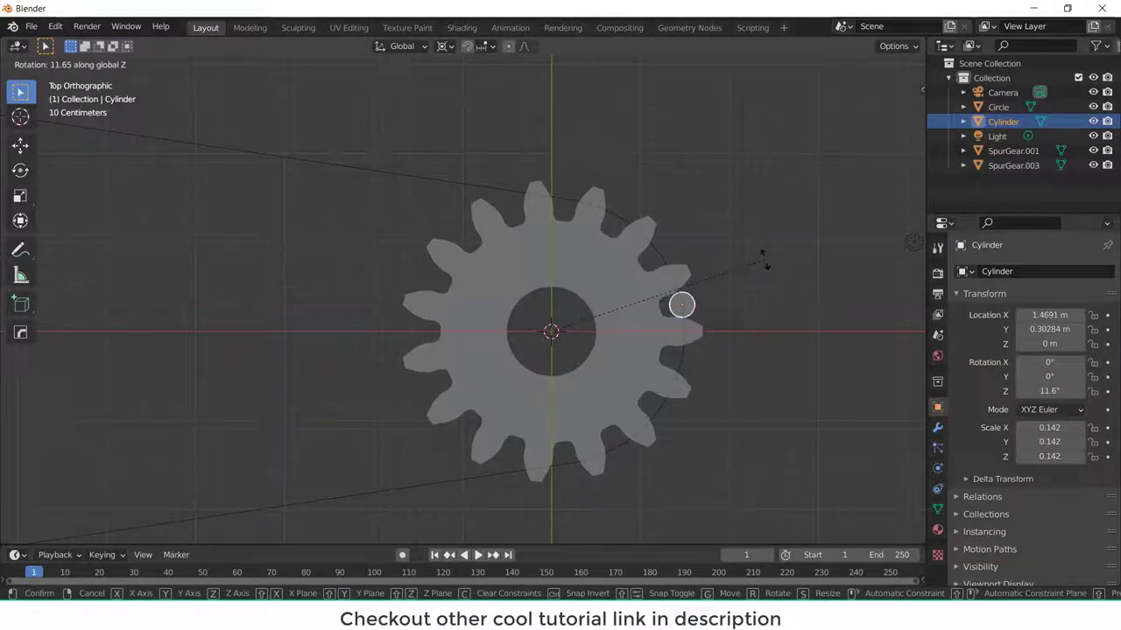
{"action": "type", "text": "12"}
{"action": "key", "text": "Return"}
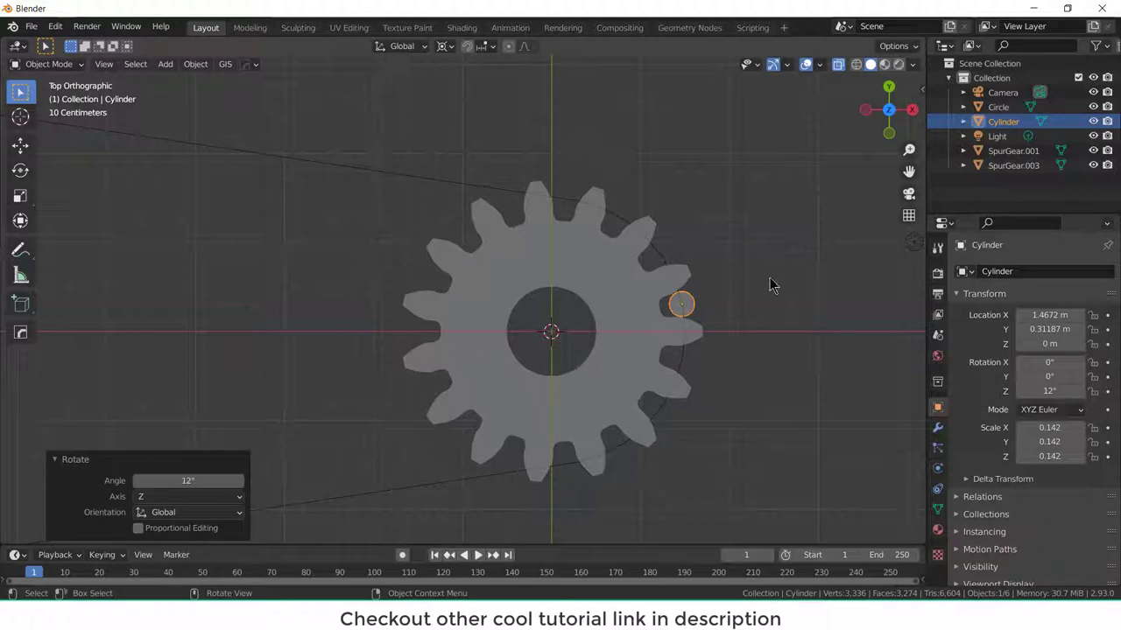
- Duplicate the cylinder and rotate the copy a further 24°
{"action": "key", "text": "shift+d"}
{"action": "key", "text": "r"}
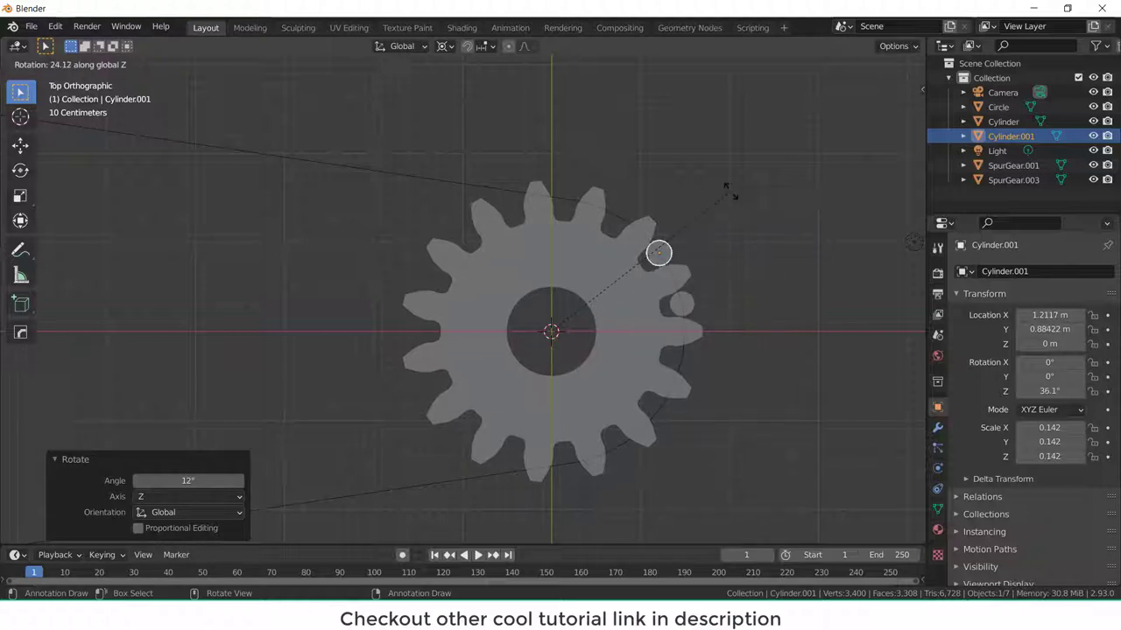
{"action": "type", "text": "24"}
{"action": "key", "text": "Return"}
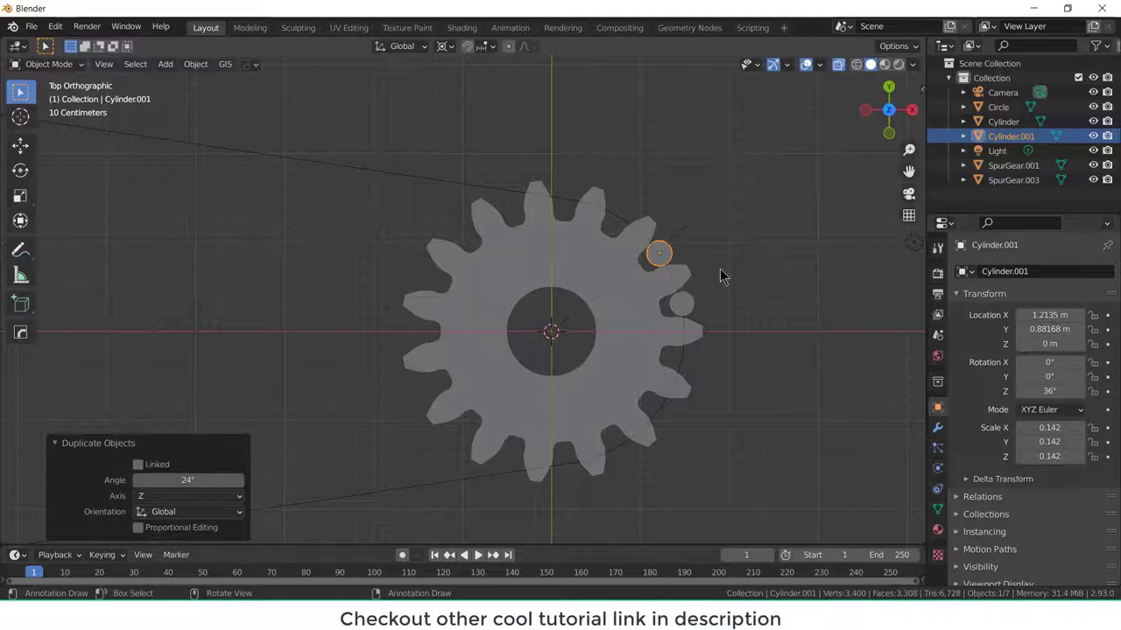
- Select the original Cylinder and bring up the Snap menu to move the cursor there
{"action": "scroll", "coordinate": [721, 277], "scroll_direction": "up", "scroll_amount": 2}
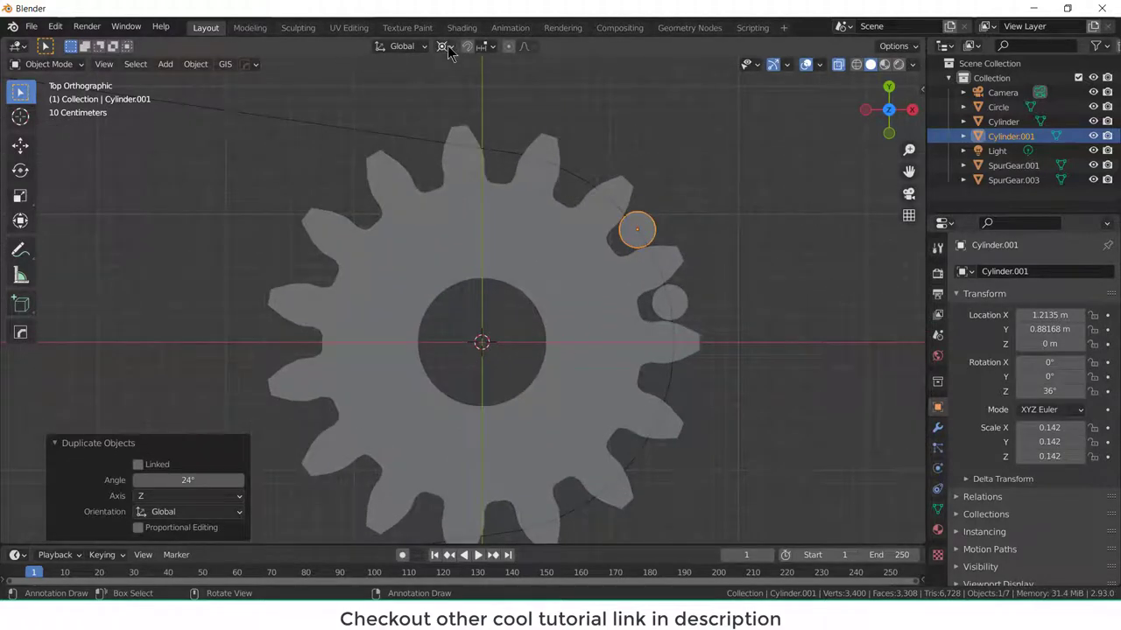
{"action": "left_click", "coordinate": [782, 231]}
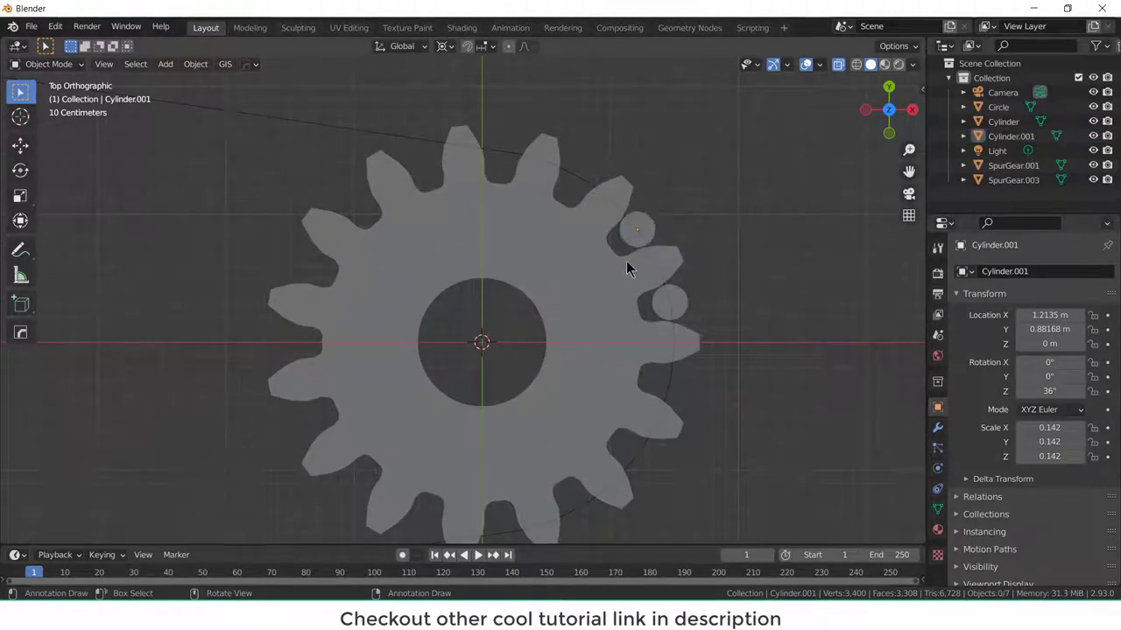
{"action": "scroll", "coordinate": [626, 261], "scroll_direction": "up", "scroll_amount": 3}
{"action": "left_click", "coordinate": [674, 210]}
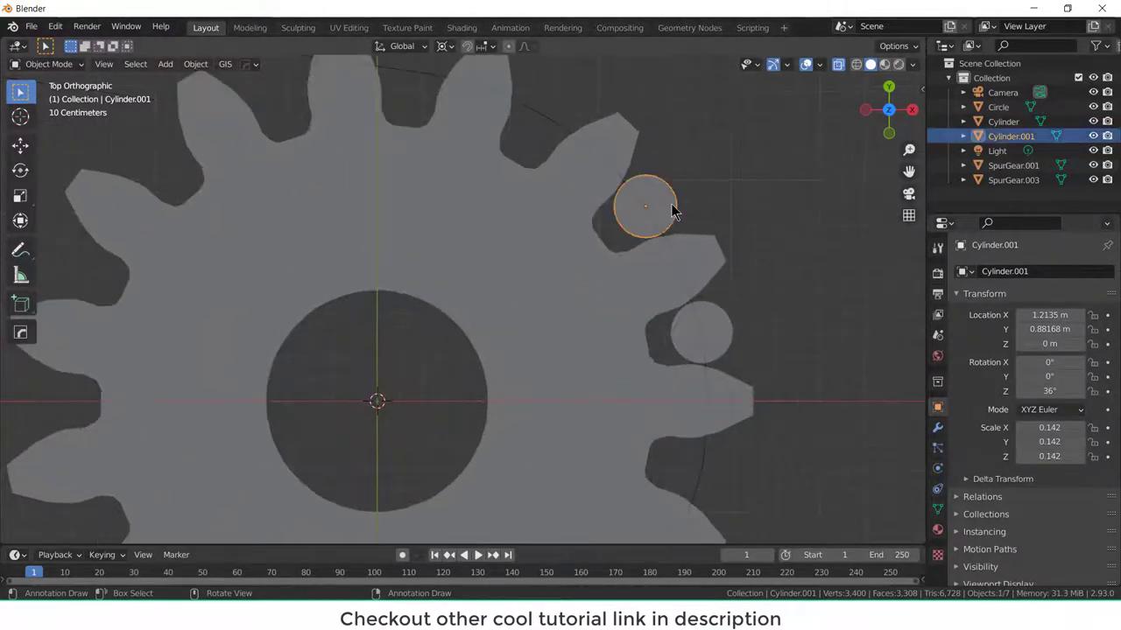
{"action": "left_click", "coordinate": [714, 335]}
{"action": "key", "text": "shift+s"}
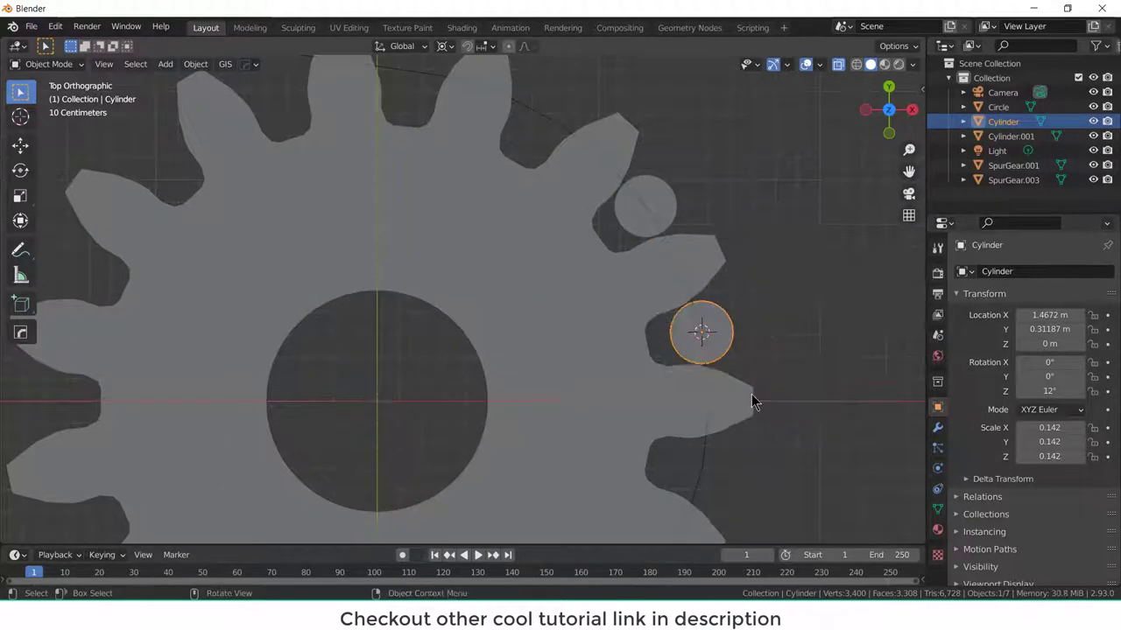
- Add a circle mesh at the 3D cursor on the first small disc
{"action": "left_click", "coordinate": [165, 64]}
{"action": "mouse_move", "coordinate": [181, 80]}
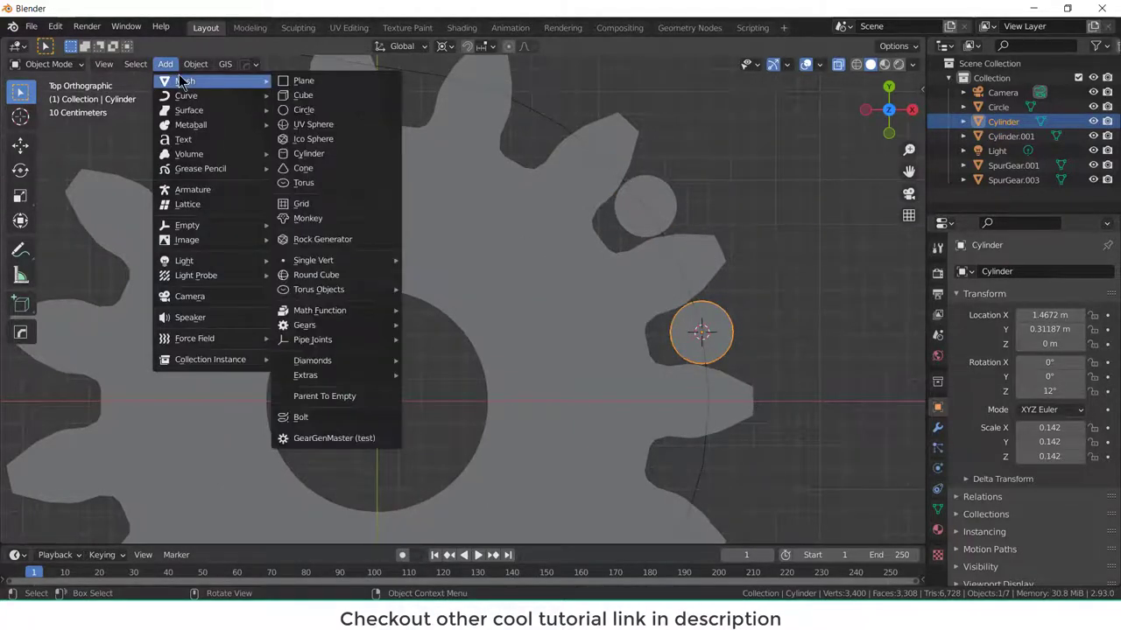
{"action": "left_click", "coordinate": [306, 110]}
{"action": "scroll", "coordinate": [693, 271], "scroll_direction": "down", "scroll_amount": 4}
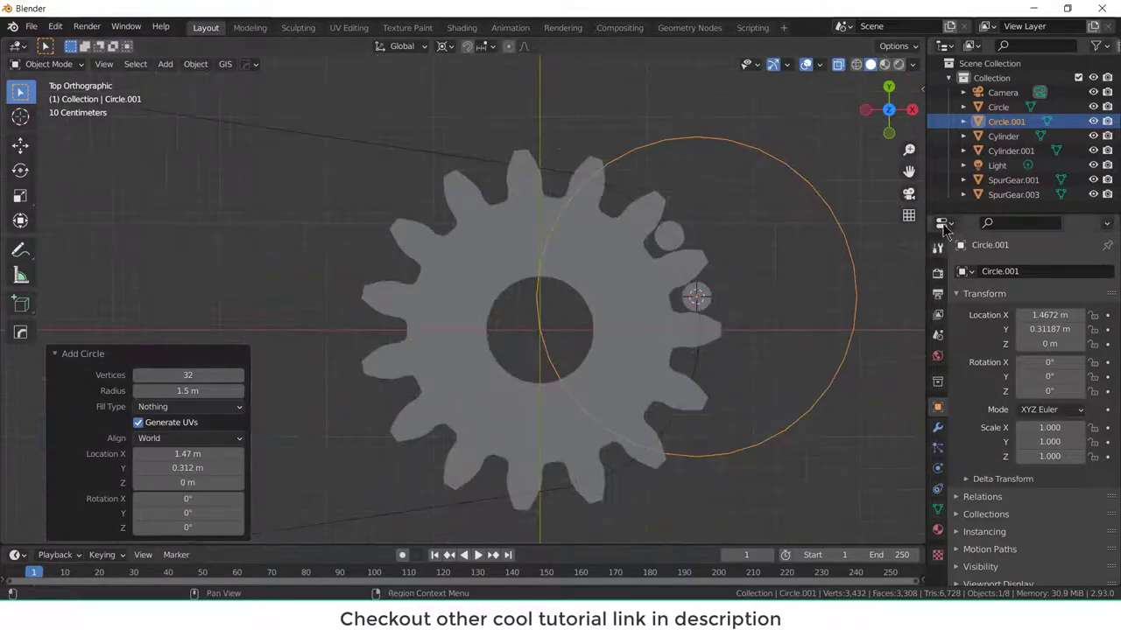
- Scale the new circle down to 0.15, discarding the earlier 0.2 and 0.1 attempts
{"action": "type", "text": "s"}
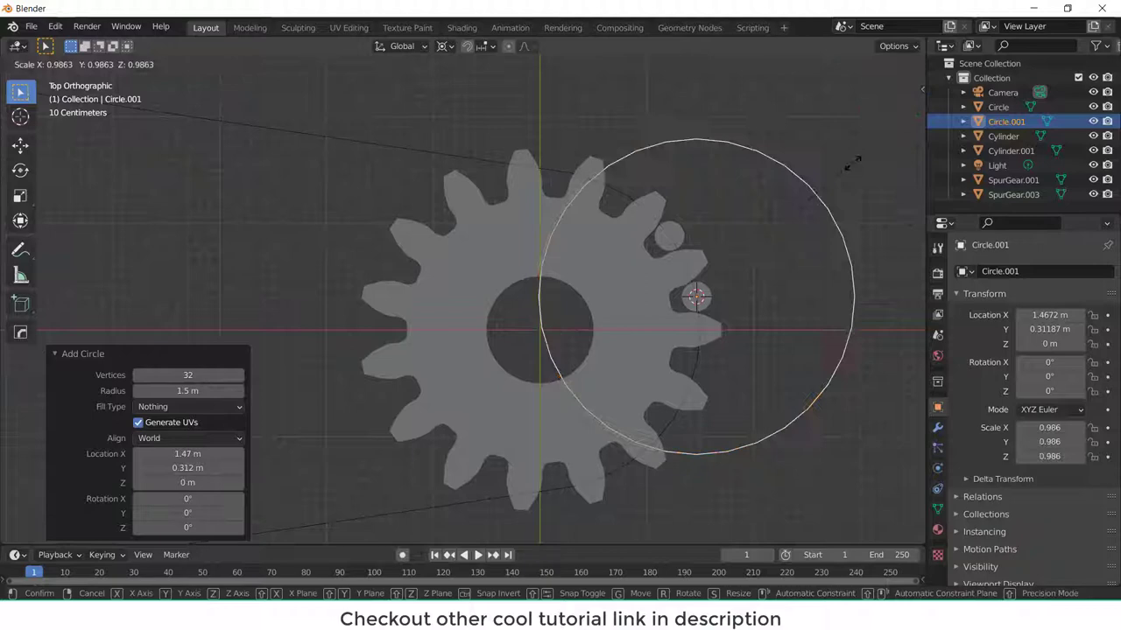
{"action": "type", "text": ".2"}
{"action": "key", "text": "Return"}
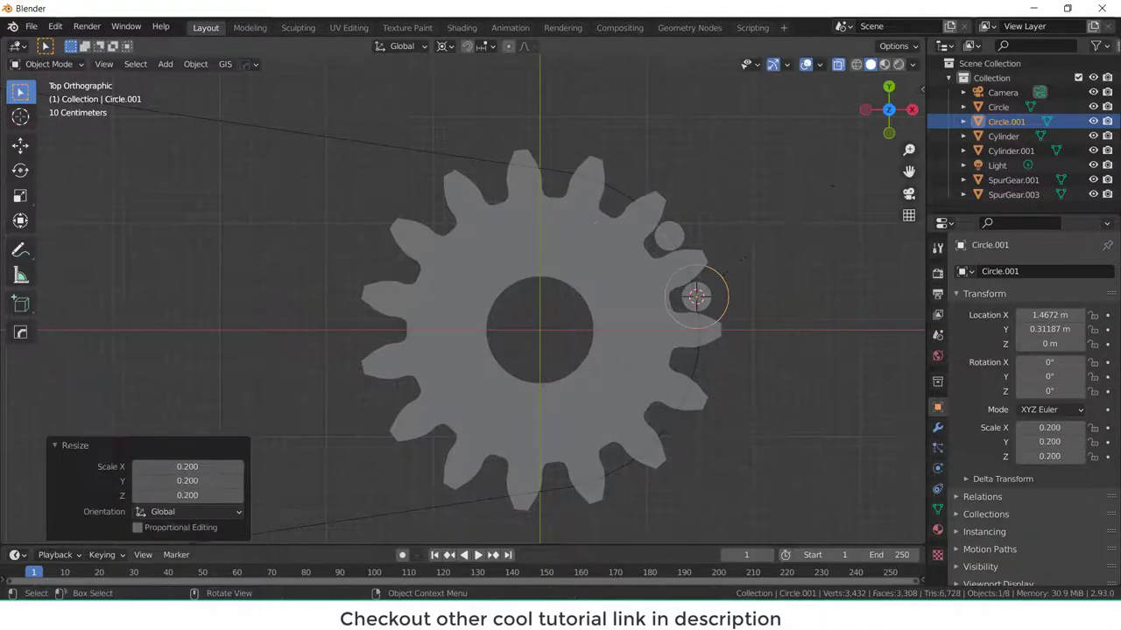
{"action": "scroll", "coordinate": [792, 268], "scroll_direction": "up", "scroll_amount": 3}
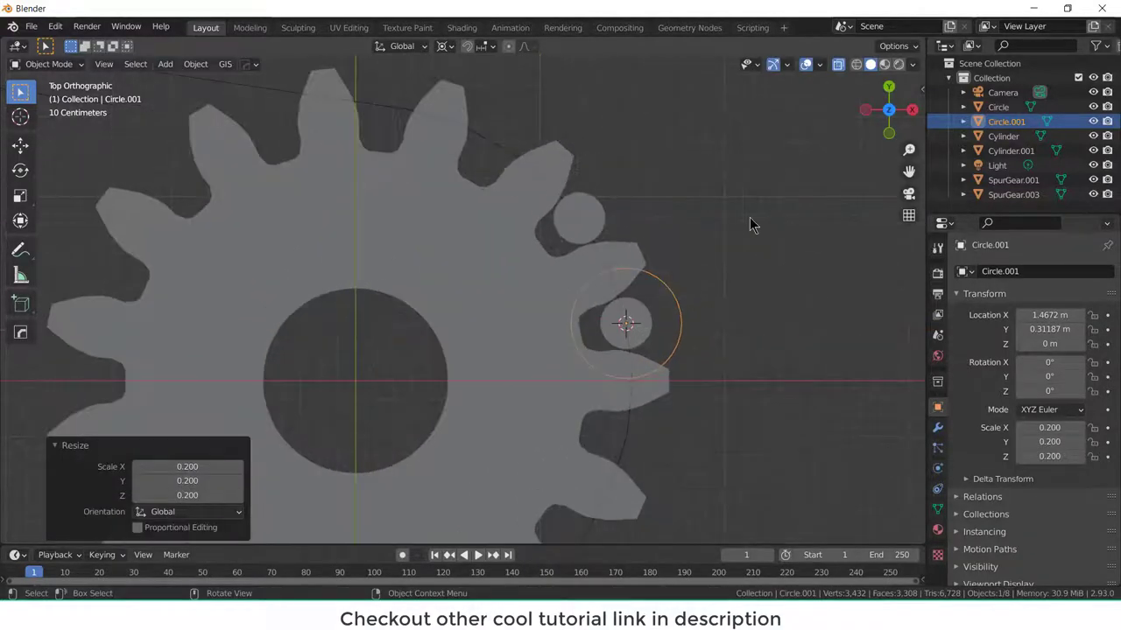
{"action": "key", "text": "s"}
{"action": "key", "text": "Escape"}
{"action": "key", "text": "ctrl+z"}
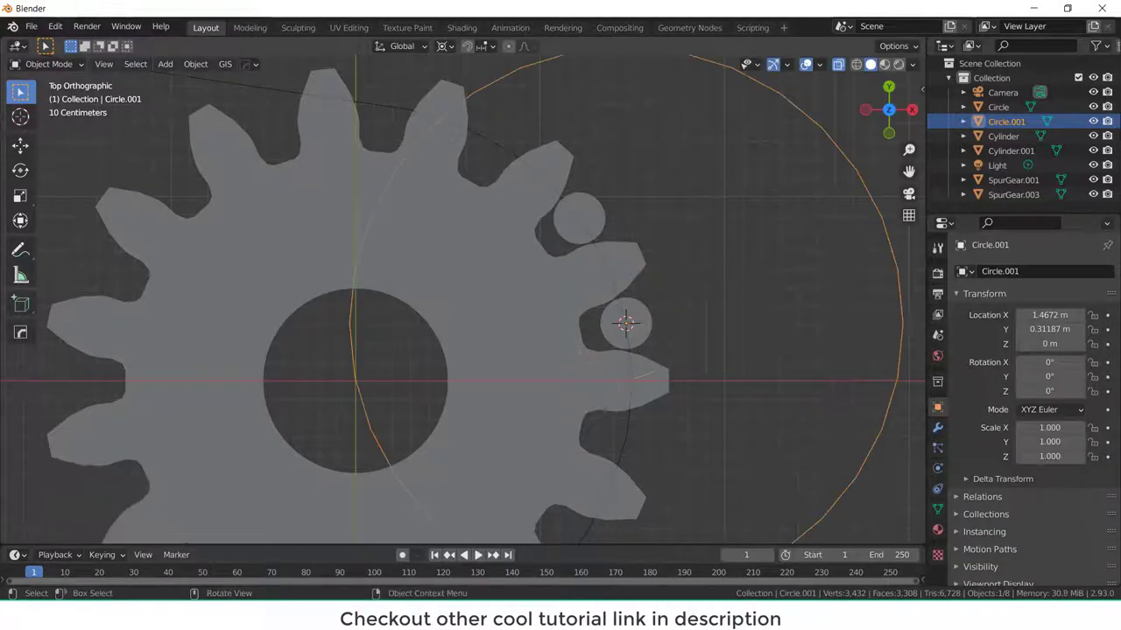
{"action": "type", "text": "s.1"}
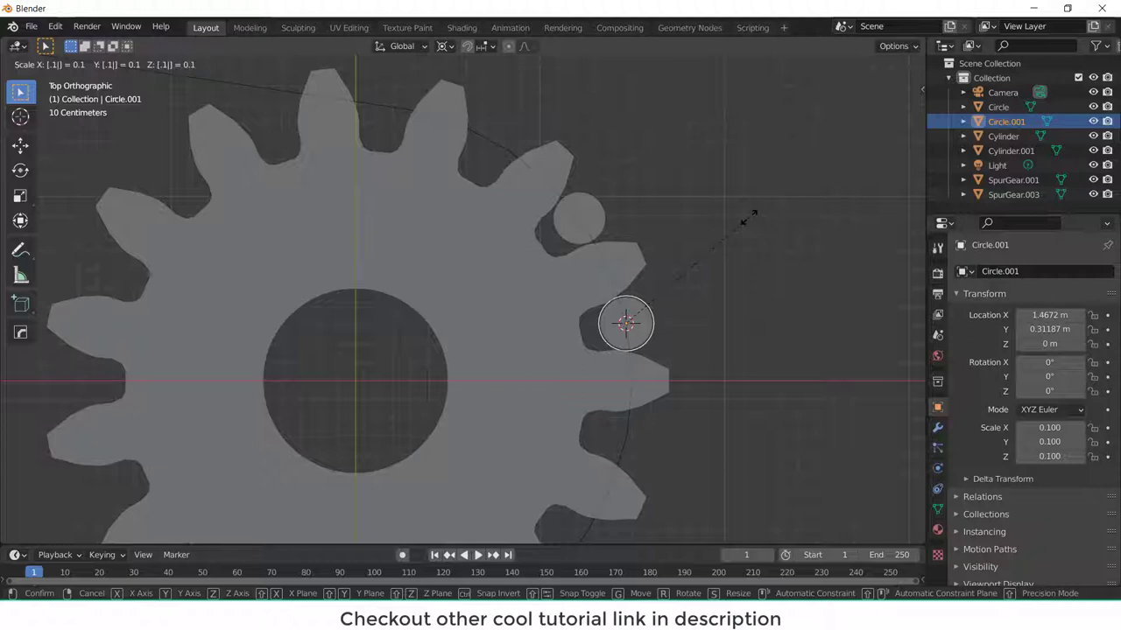
{"action": "key", "text": "Escape"}
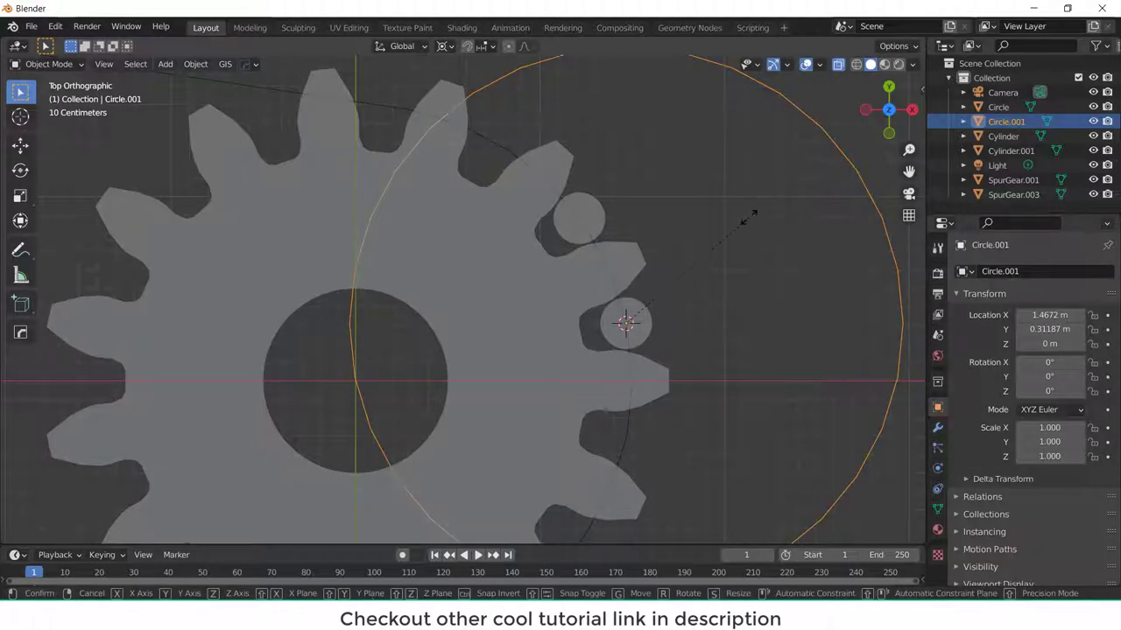
{"action": "type", "text": ".15"}
{"action": "key", "text": "Return"}
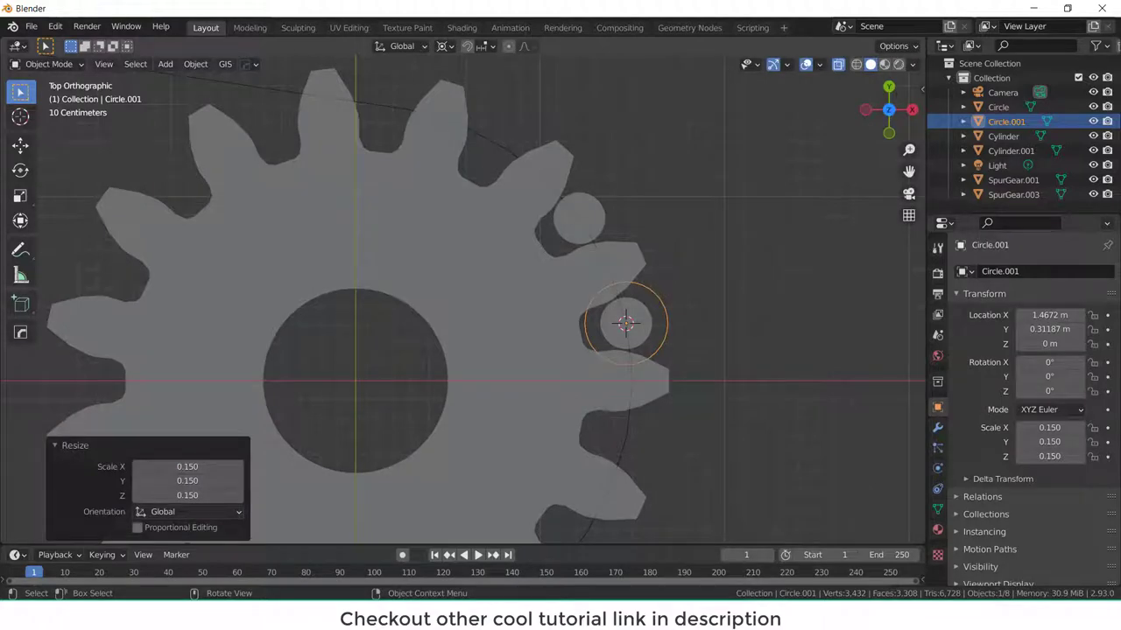
{"action": "scroll", "coordinate": [627, 308], "scroll_direction": "up", "scroll_amount": 2}
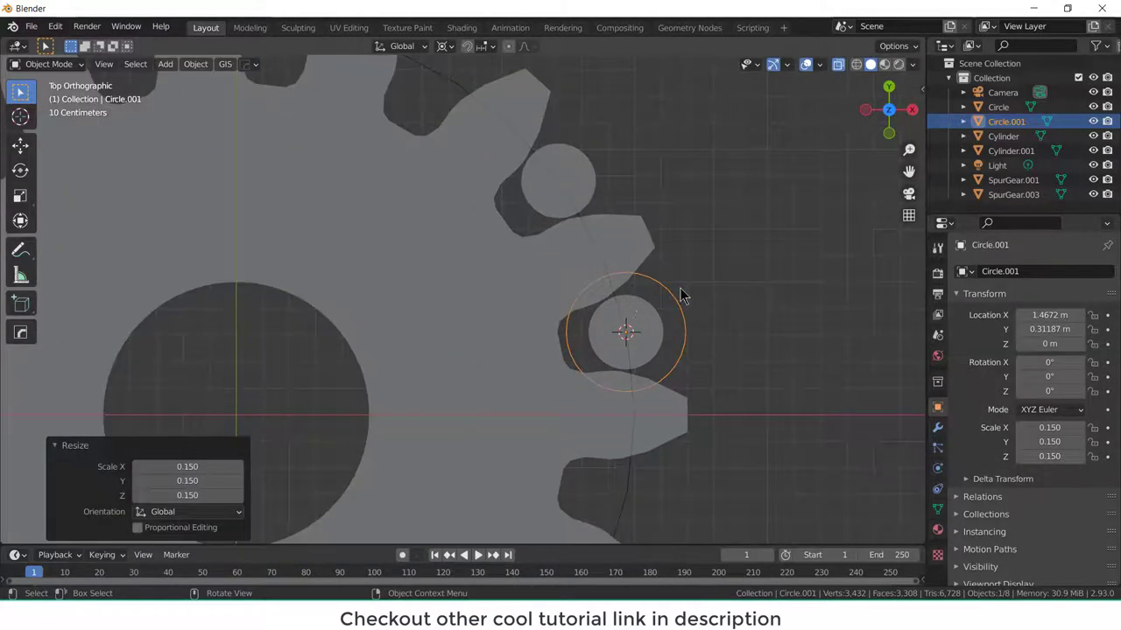
- Fill Circle.001, inset it by 0.515 m and delete its centre face, leaving a 32-face ring
{"action": "key", "text": "Tab"}
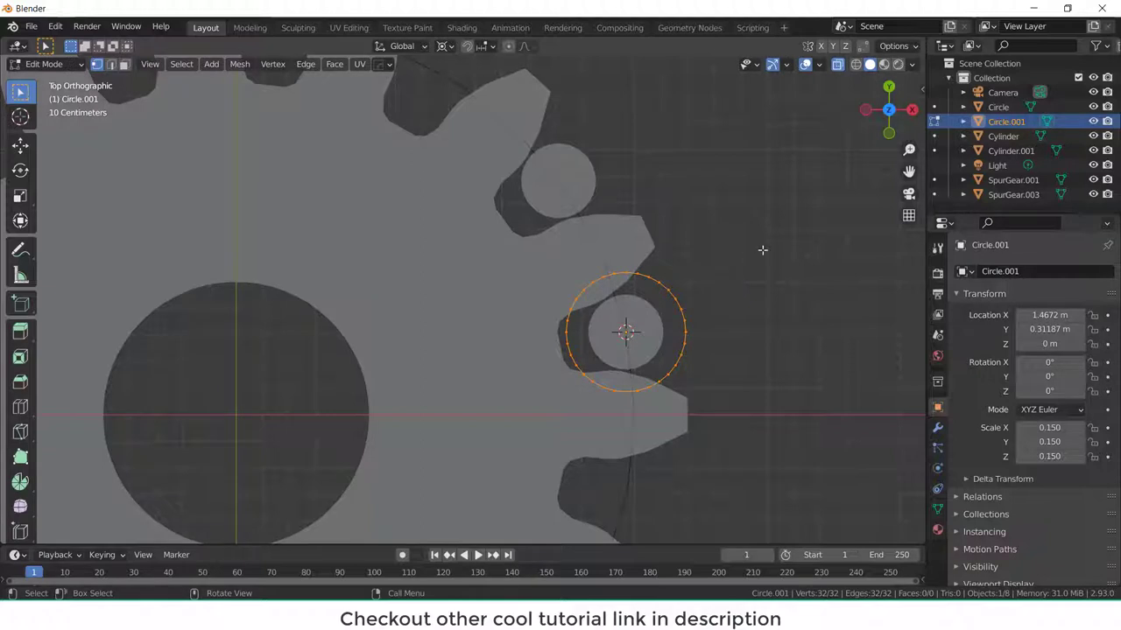
{"action": "key", "text": "f"}
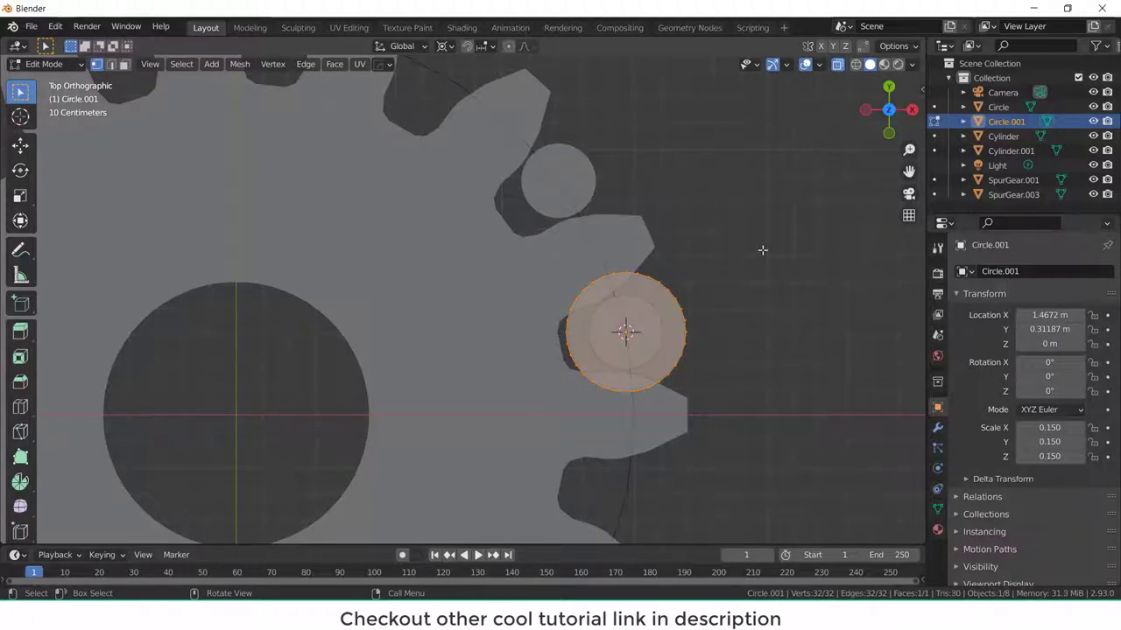
{"action": "key", "text": "i"}
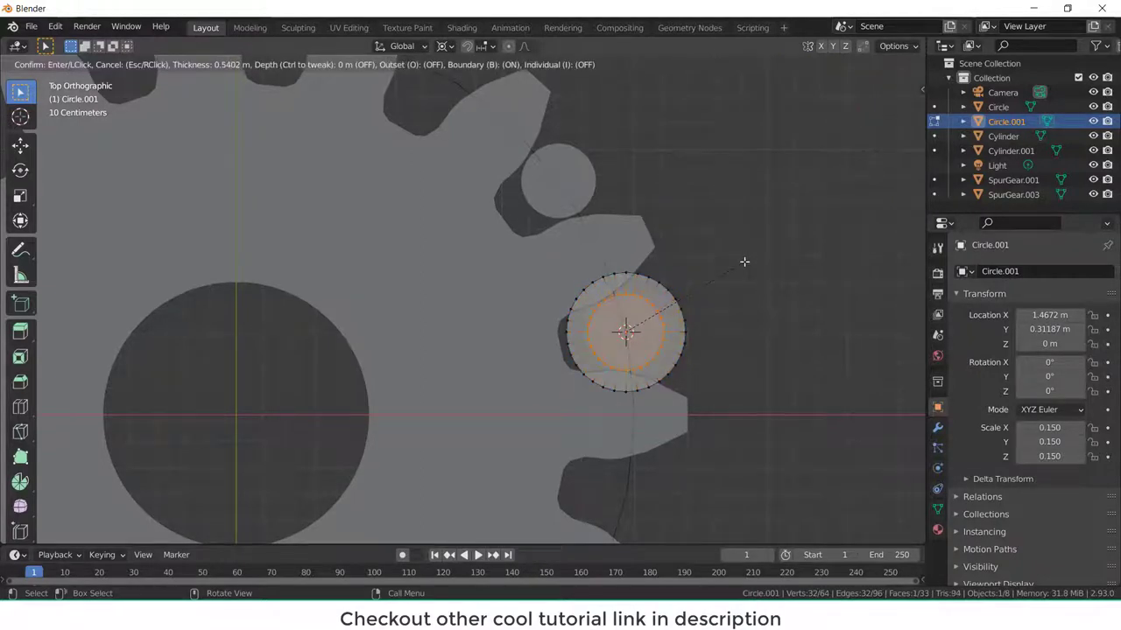
{"action": "left_click", "coordinate": [745, 261]}
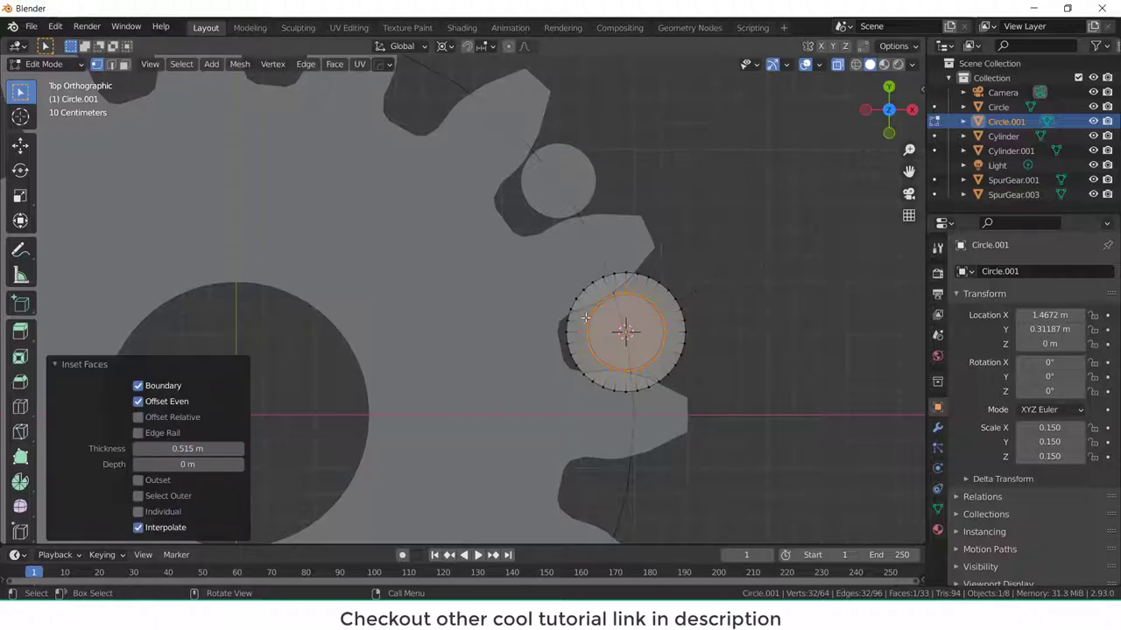
{"action": "key", "text": "3"}
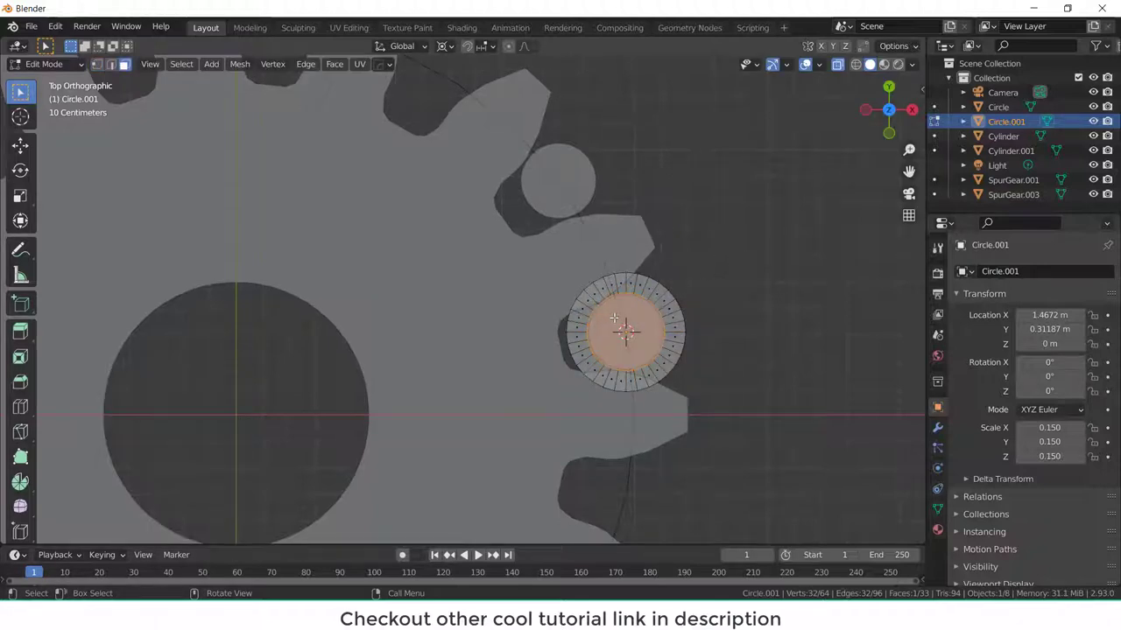
{"action": "key", "text": "x"}
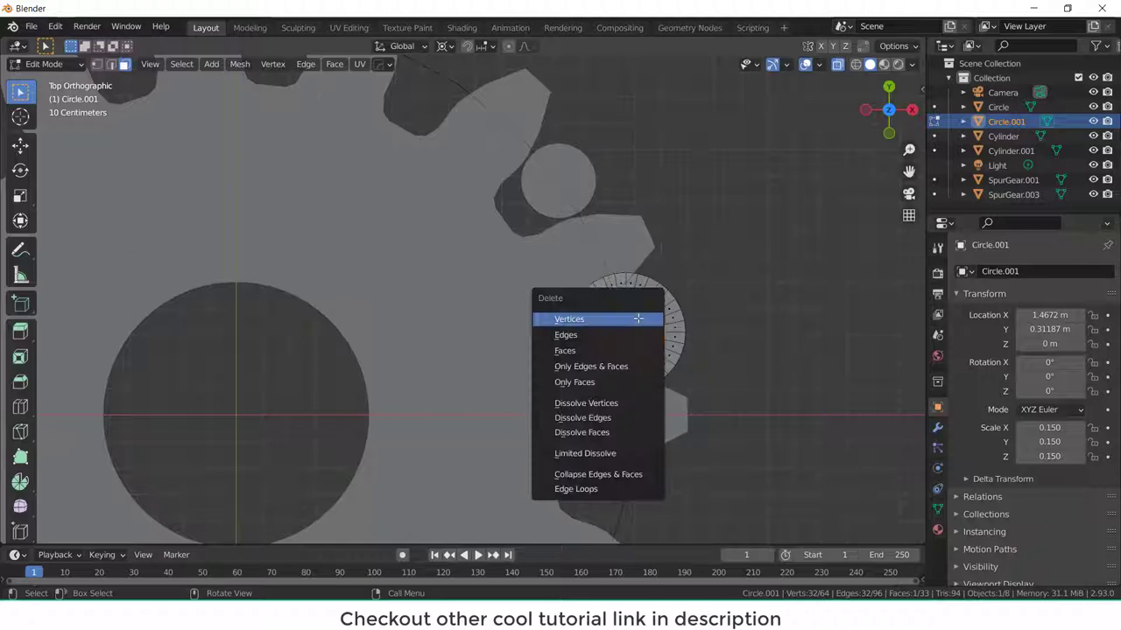
{"action": "left_click", "coordinate": [643, 353]}
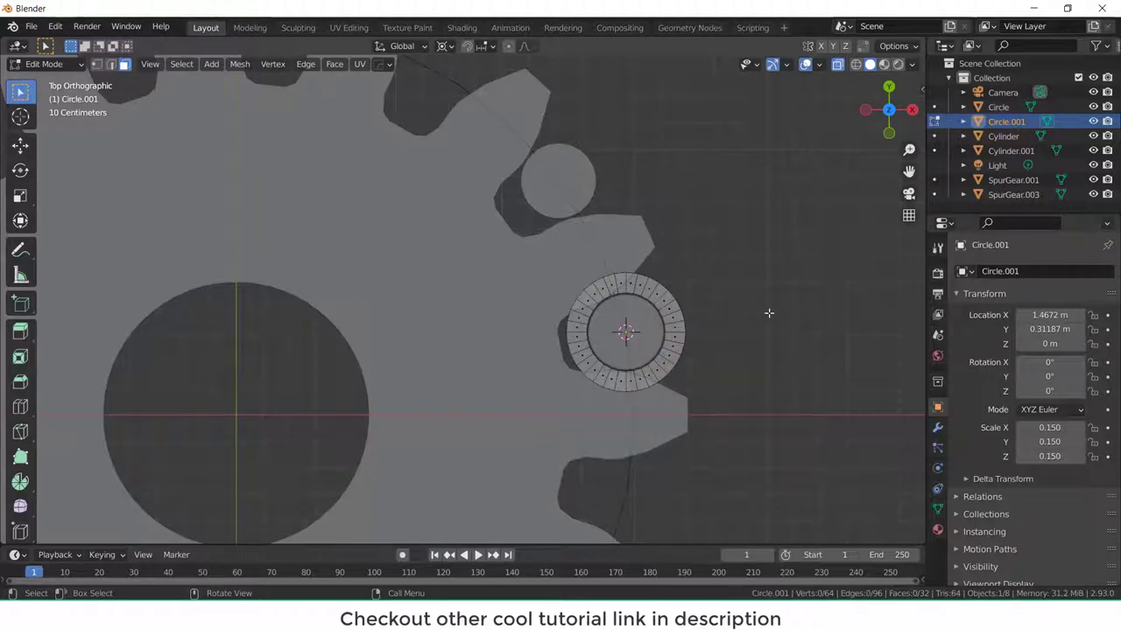
{"action": "key", "text": "Tab"}
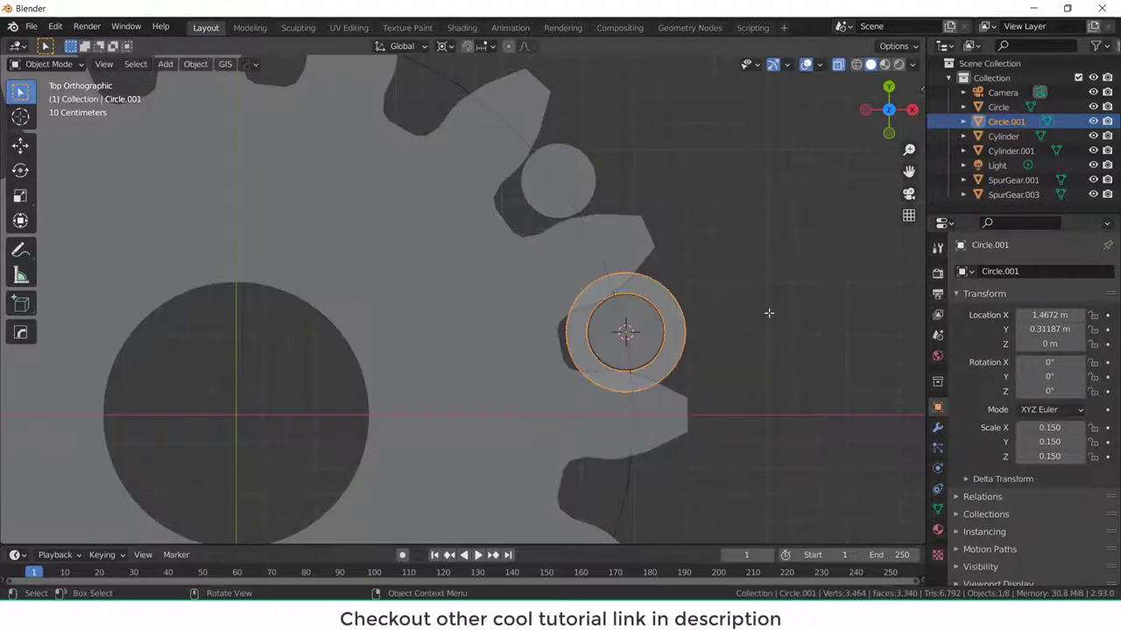
{"action": "left_click", "coordinate": [587, 187]}
{"action": "key", "text": "shift+s"}
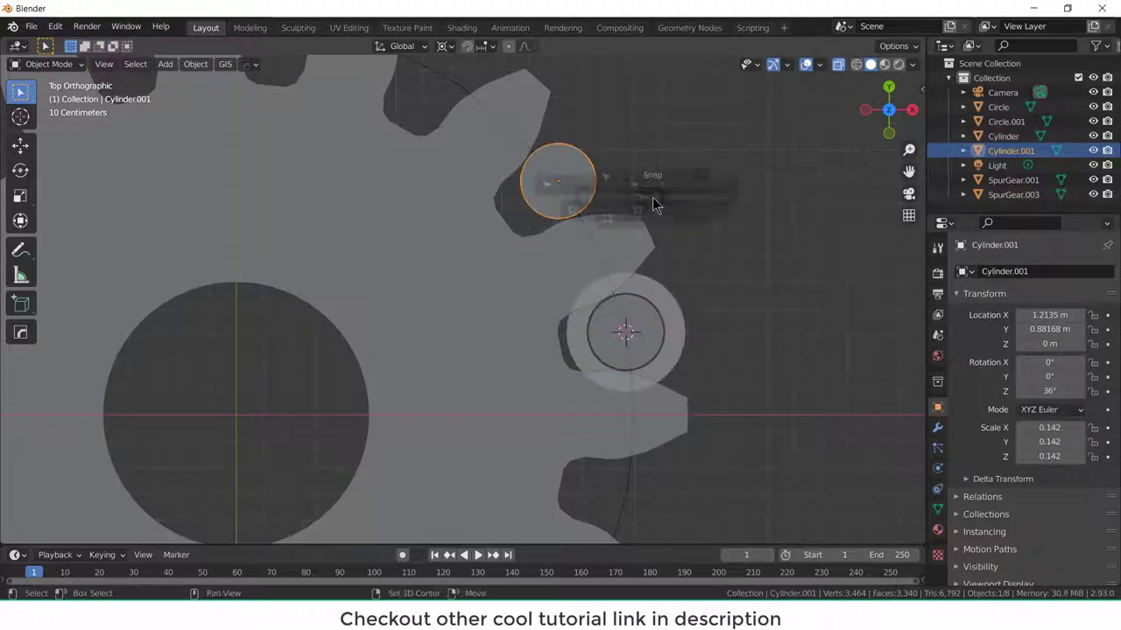
- Place the 3D cursor on the second disc and add a circle there scaled to 0.15
{"action": "left_click", "coordinate": [653, 280]}
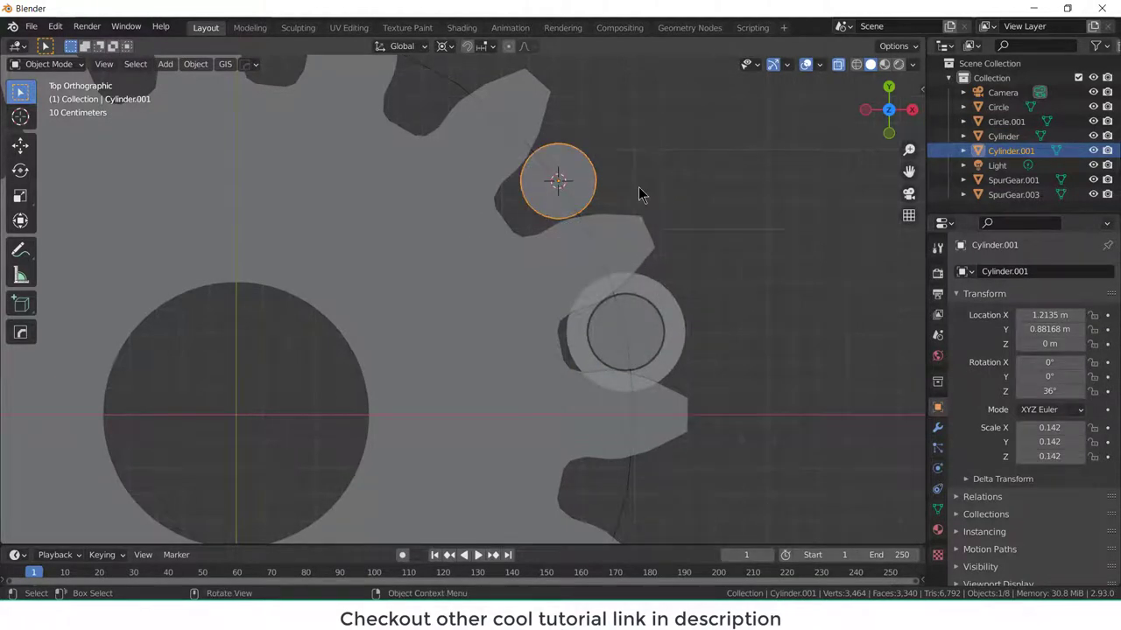
{"action": "left_click", "coordinate": [172, 70]}
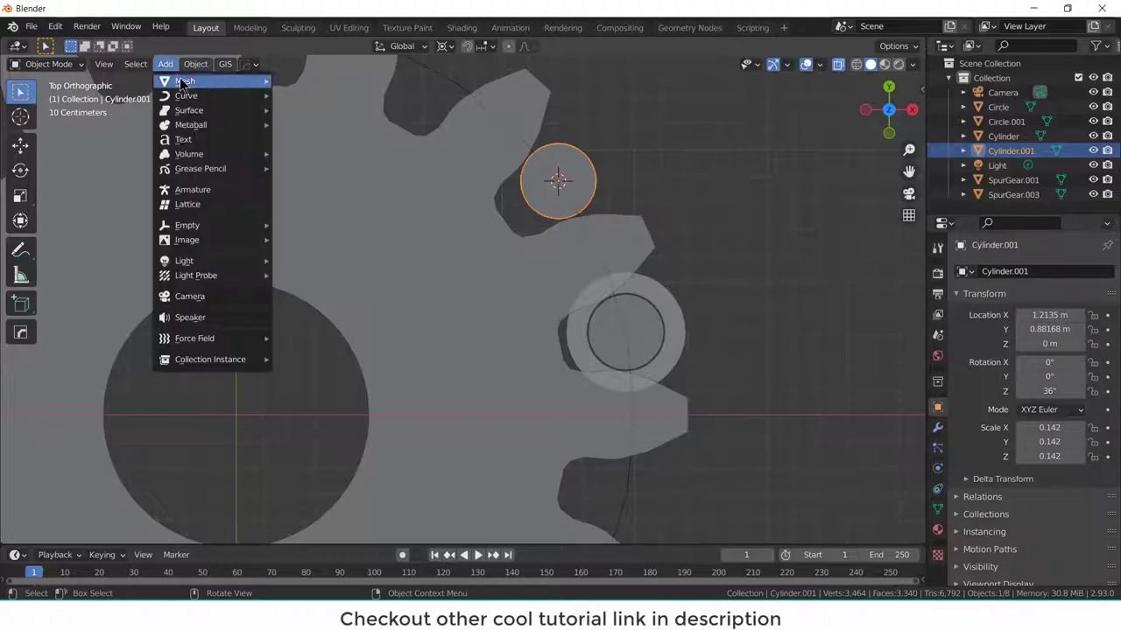
{"action": "mouse_move", "coordinate": [186, 81]}
{"action": "left_click", "coordinate": [313, 107]}
{"action": "scroll", "coordinate": [648, 225], "scroll_direction": "down", "scroll_amount": 3}
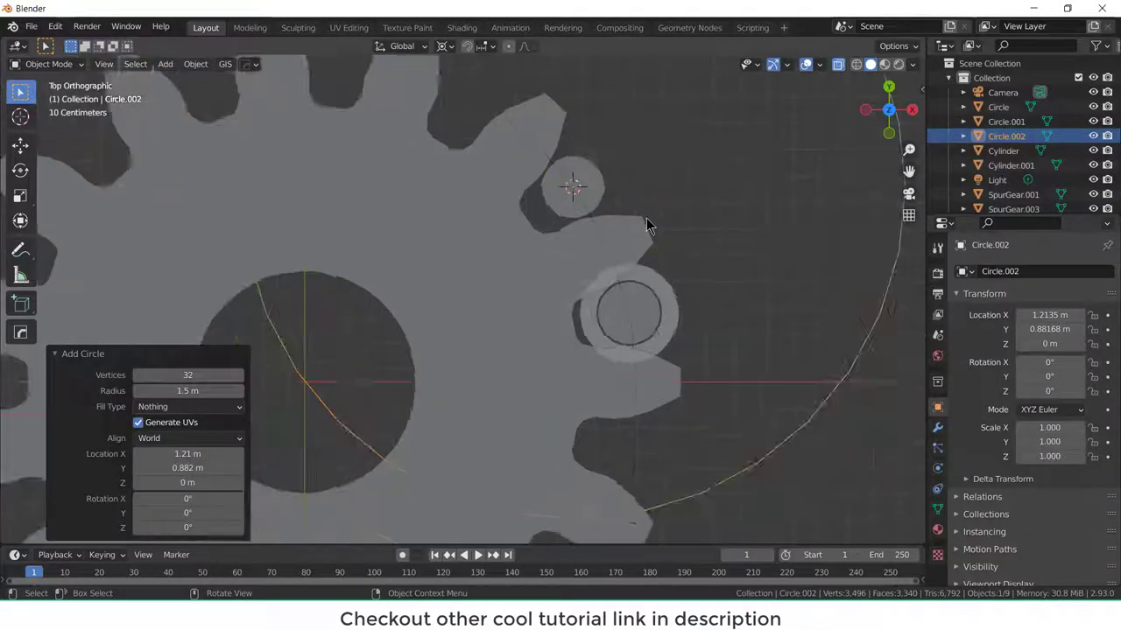
{"action": "key", "text": "KP_Decimal"}
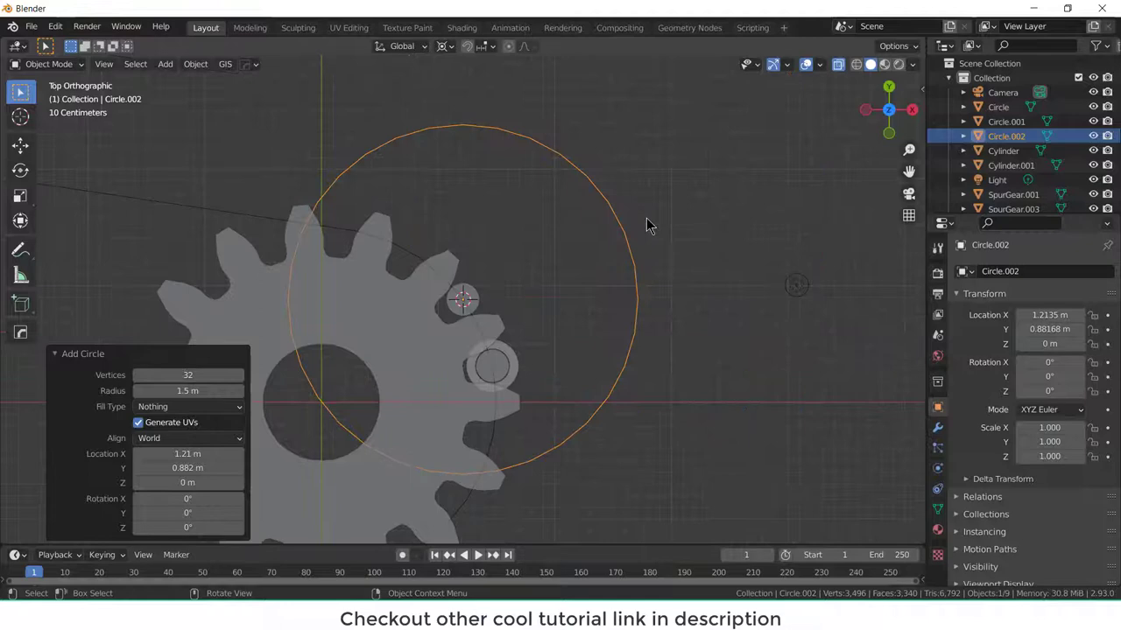
{"action": "key", "text": "s"}
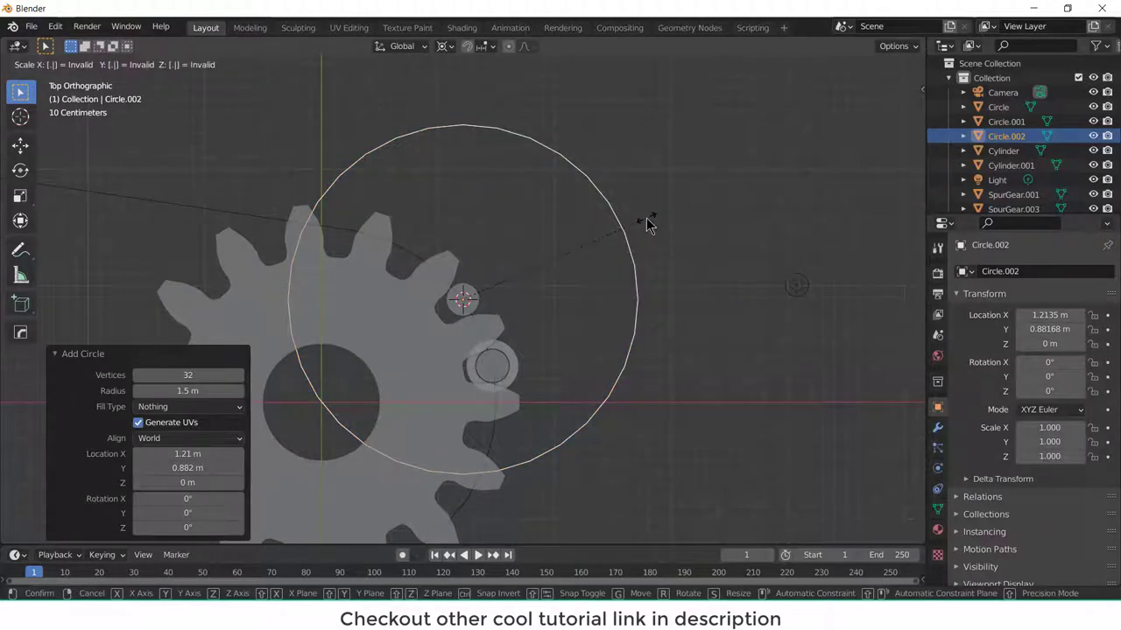
{"action": "type", "text": "0.15"}
{"action": "key", "text": "Return"}
{"action": "scroll", "coordinate": [429, 283], "scroll_direction": "up", "scroll_amount": 2}
{"action": "scroll", "coordinate": [528, 275], "scroll_direction": "up", "scroll_amount": 3}
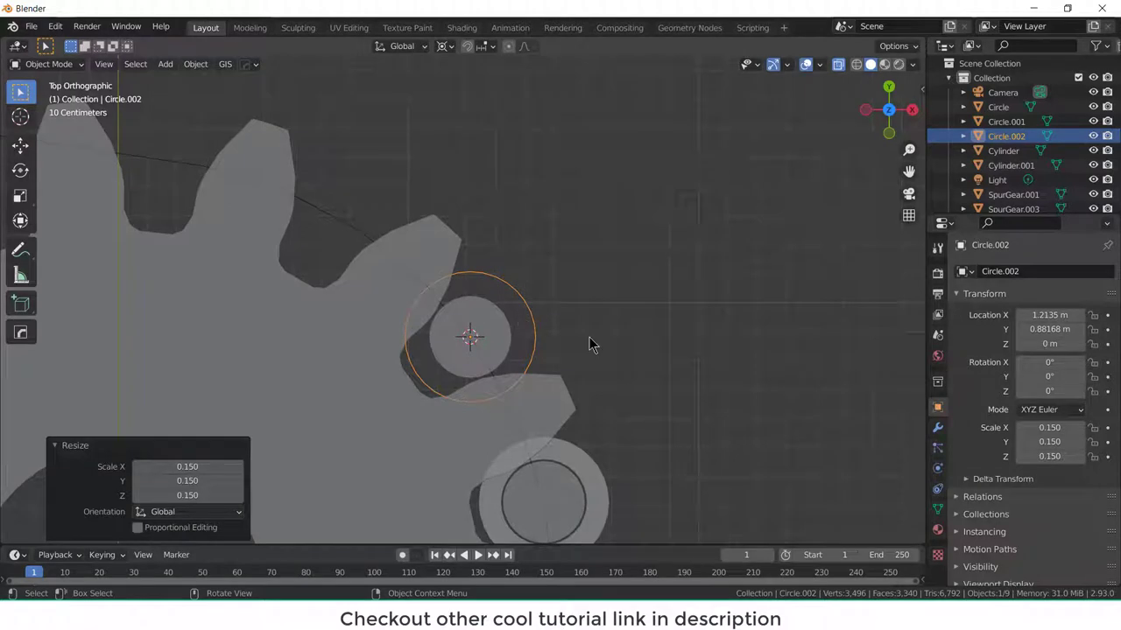
- Fill Circle.002, inset it about 0.5 m and delete the centre face to hollow it
{"action": "key", "text": "Tab"}
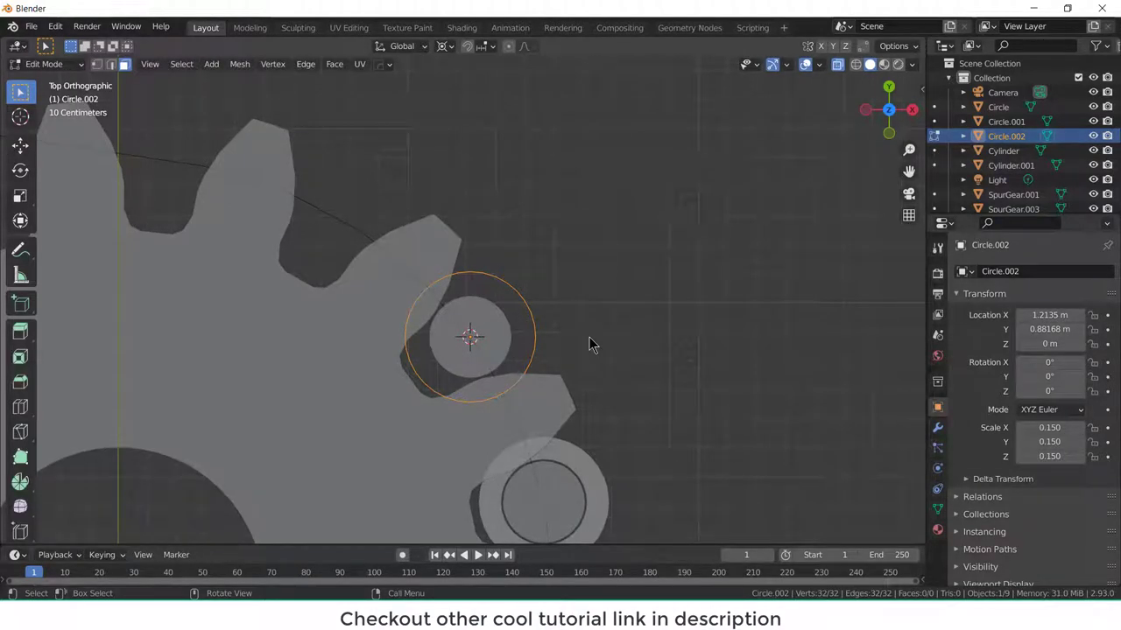
{"action": "key", "text": "f"}
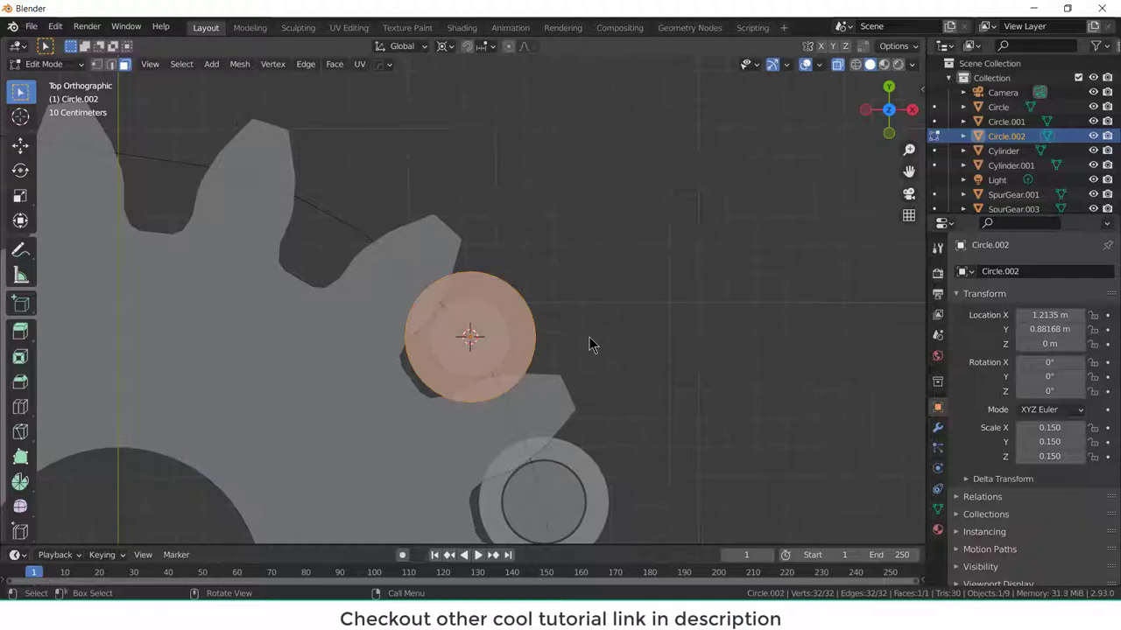
{"action": "key", "text": "i"}
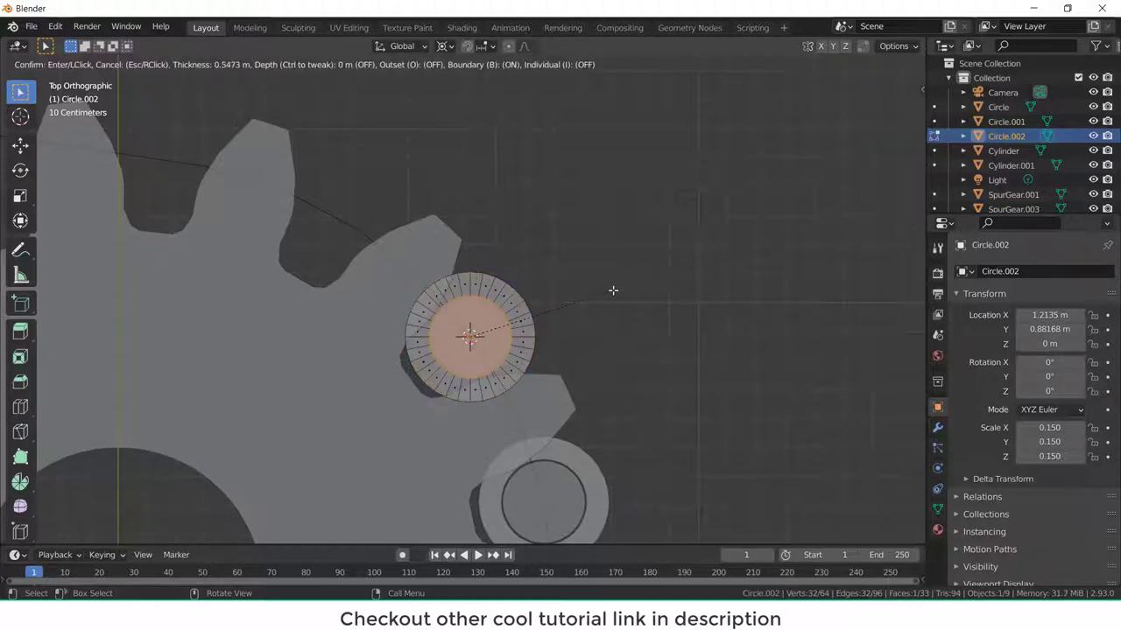
{"action": "left_click", "coordinate": [615, 291]}
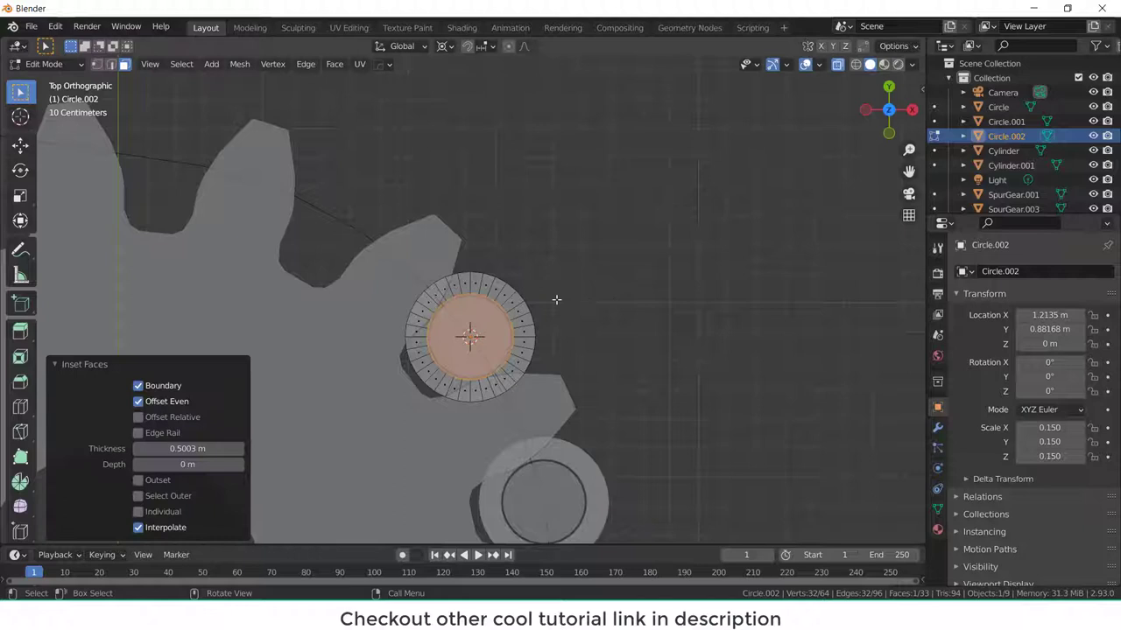
{"action": "key", "text": "x"}
{"action": "left_click", "coordinate": [614, 303]}
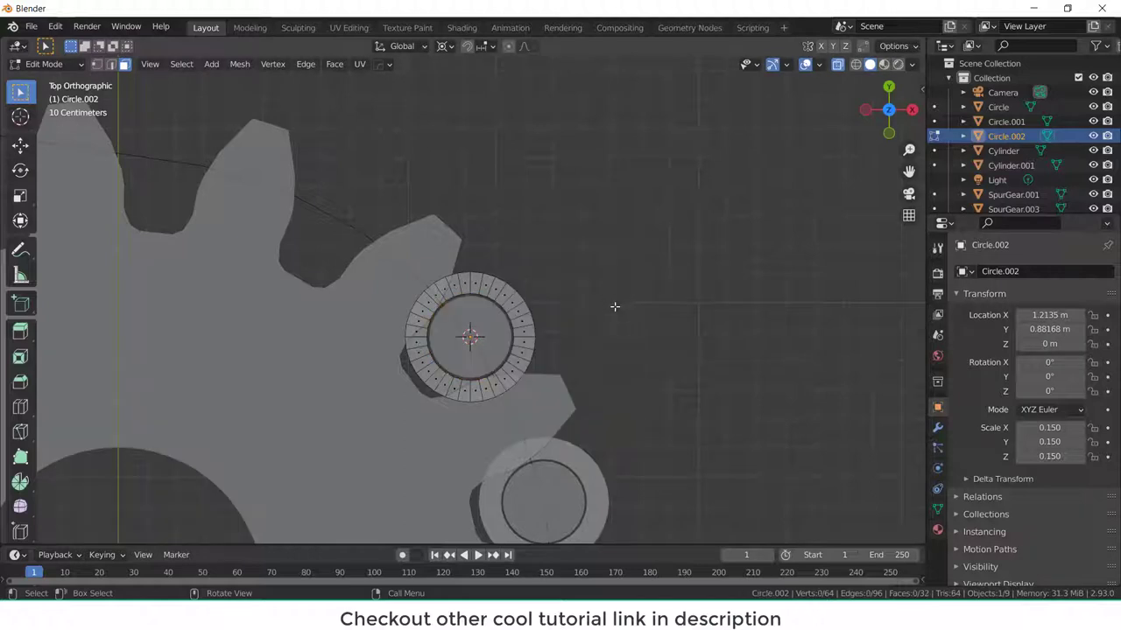
{"action": "key", "text": "Tab"}
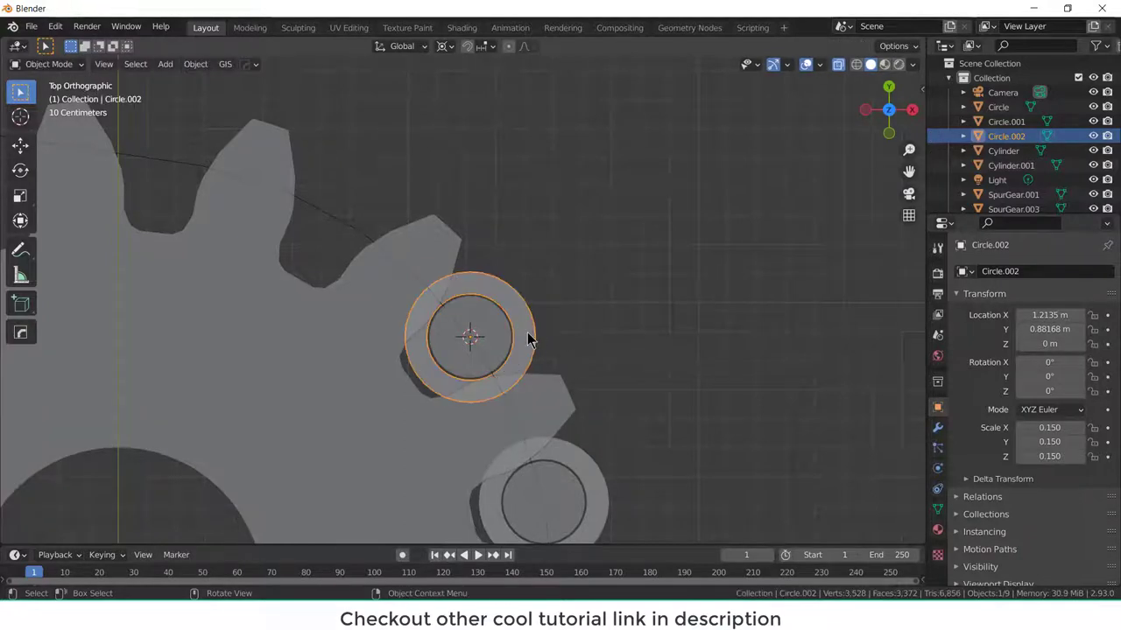
- Join both rings into one object and slightly rotate the upper ring's faces
{"action": "left_click", "coordinate": [585, 471], "text": "shift"}
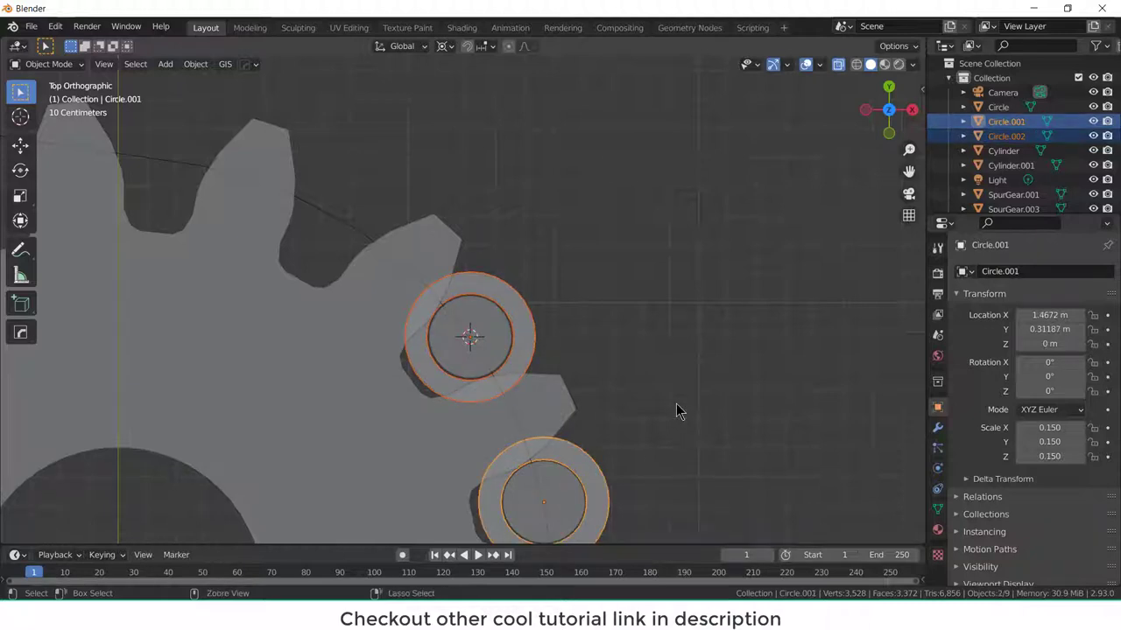
{"action": "key", "text": "Delete"}
{"action": "key", "text": "Tab"}
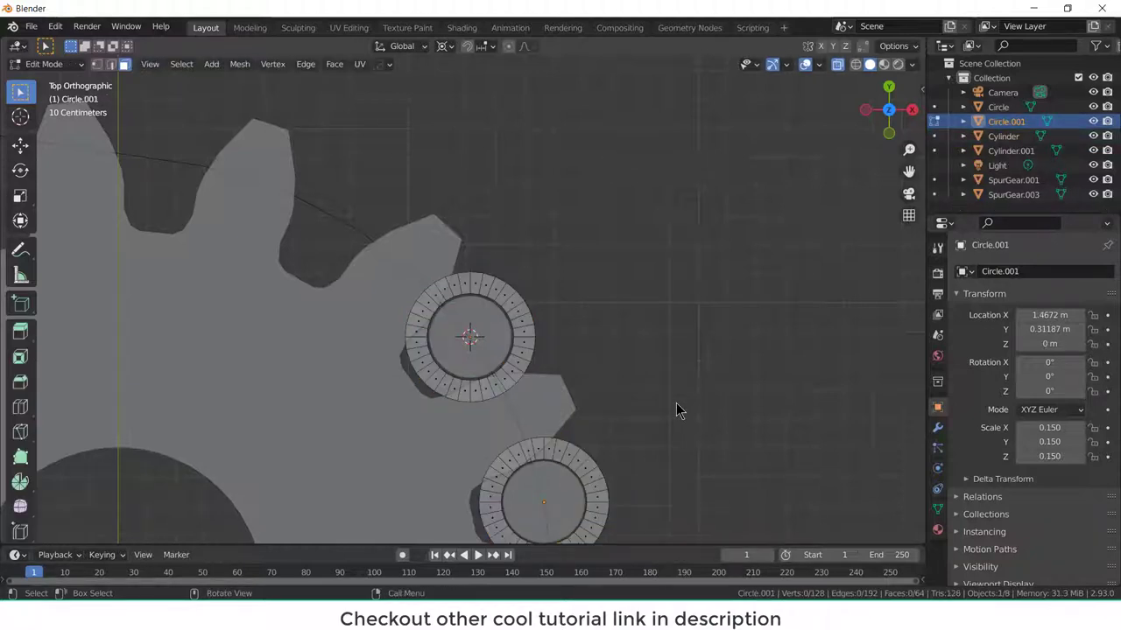
{"action": "scroll", "coordinate": [496, 442], "scroll_direction": "up", "scroll_amount": 3}
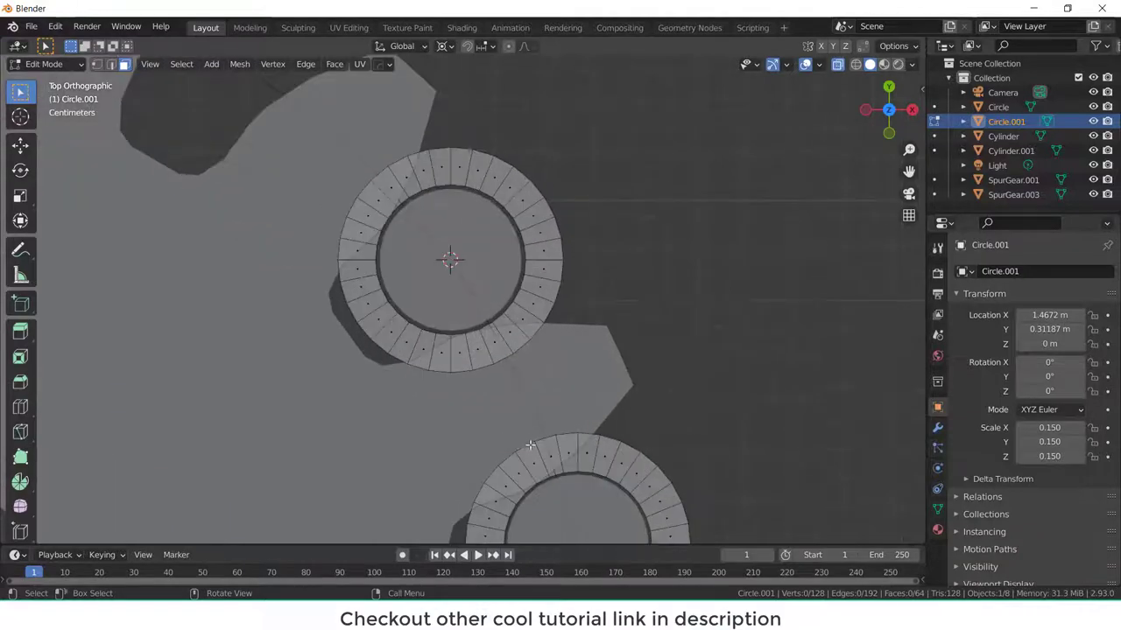
{"action": "scroll", "coordinate": [528, 435], "scroll_direction": "up", "scroll_amount": 1}
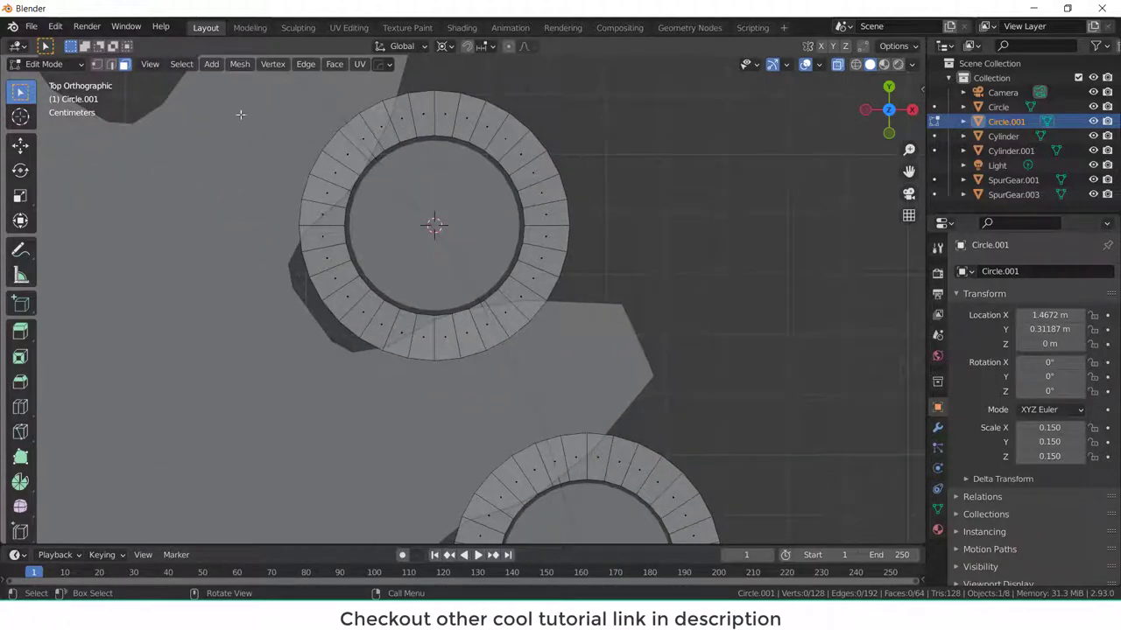
{"action": "scroll", "coordinate": [250, 105], "scroll_direction": "up", "scroll_amount": 2}
{"action": "scroll", "coordinate": [263, 109], "scroll_direction": "down", "scroll_amount": 2}
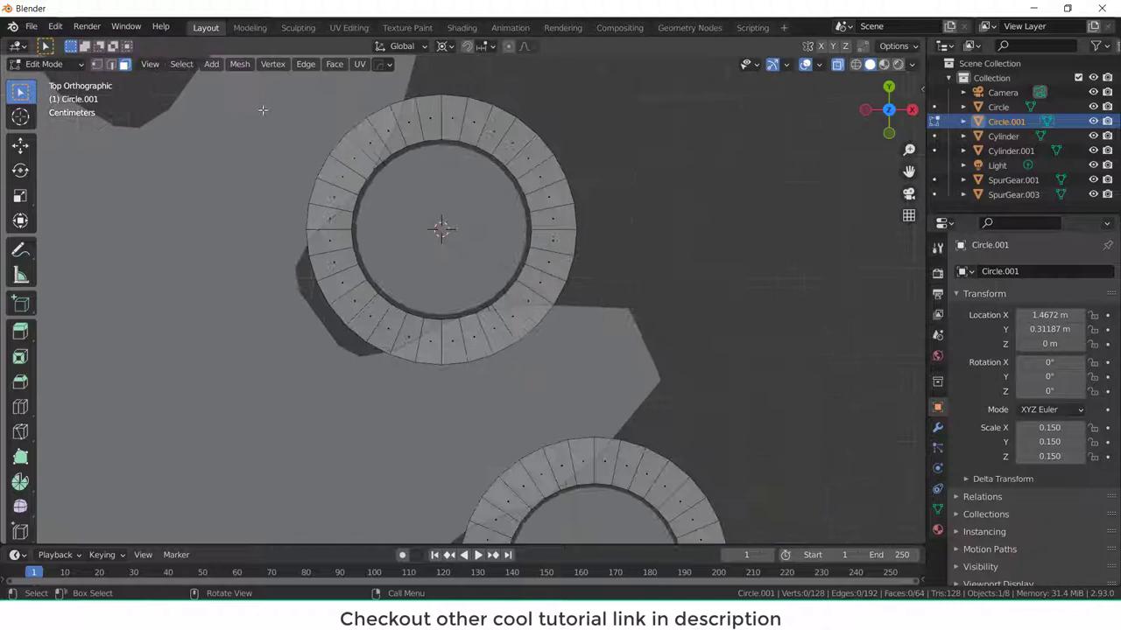
{"action": "left_click_drag", "start_coordinate": [595, 78], "coordinate": [261, 375]}
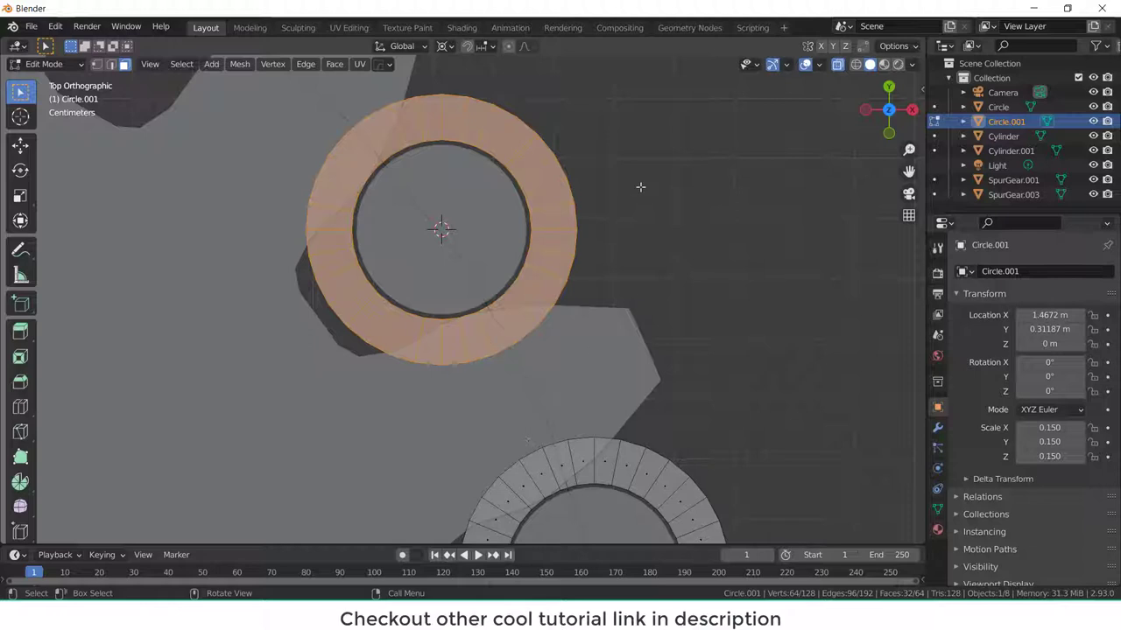
{"action": "key", "text": "r"}
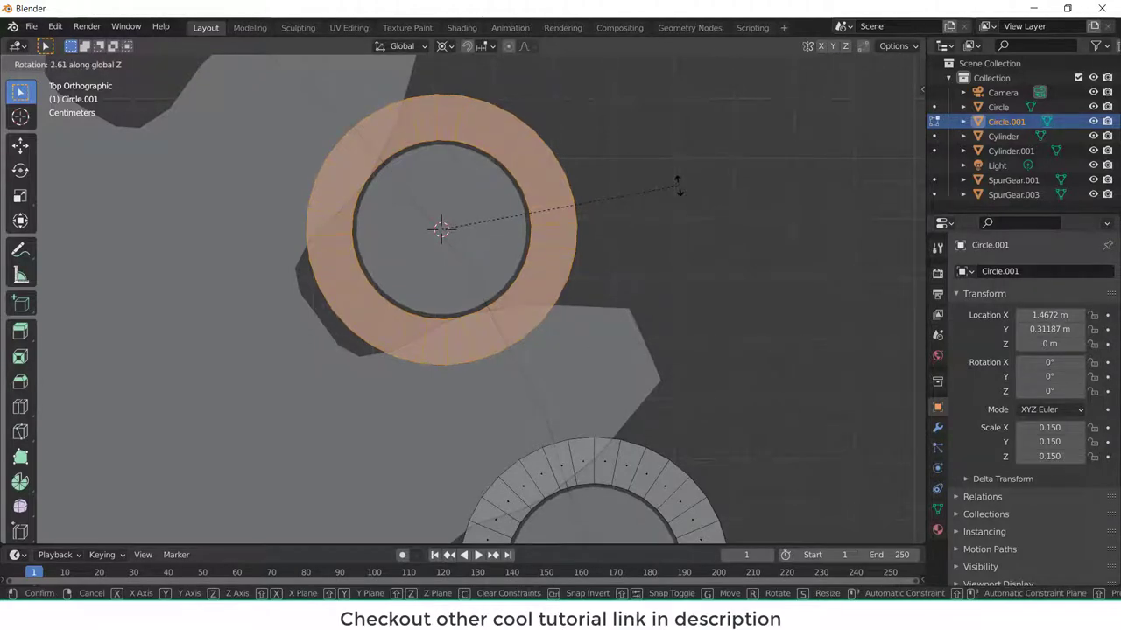
{"action": "left_click", "coordinate": [679, 184]}
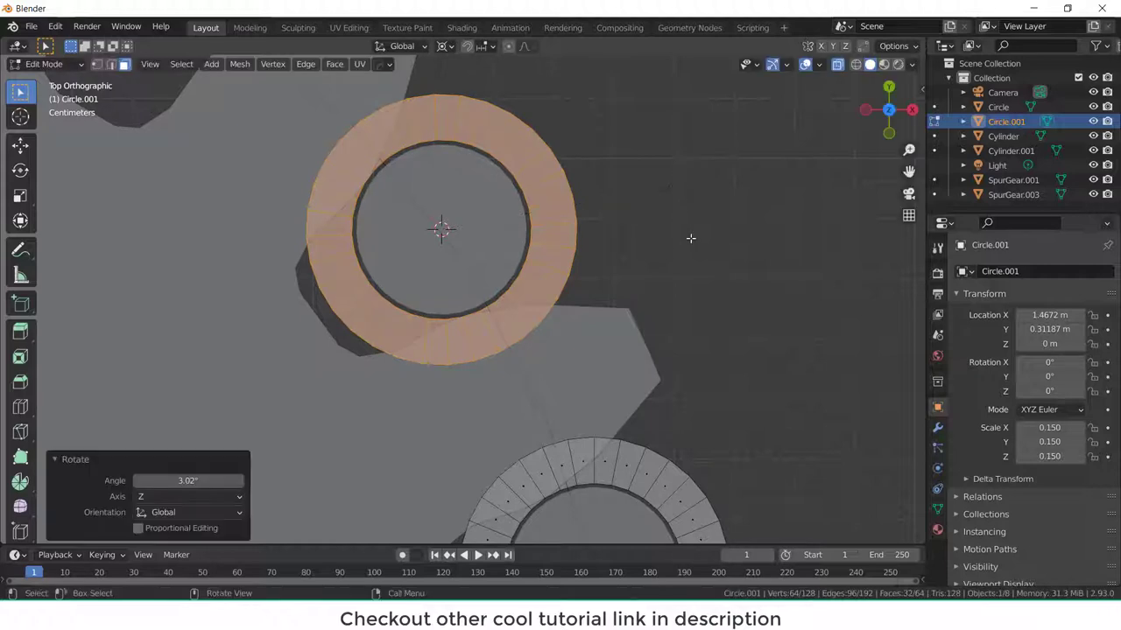
- Bridge facing rim edges of the two rings with four faces forming a connecting strip
{"action": "key", "text": "alt+a"}
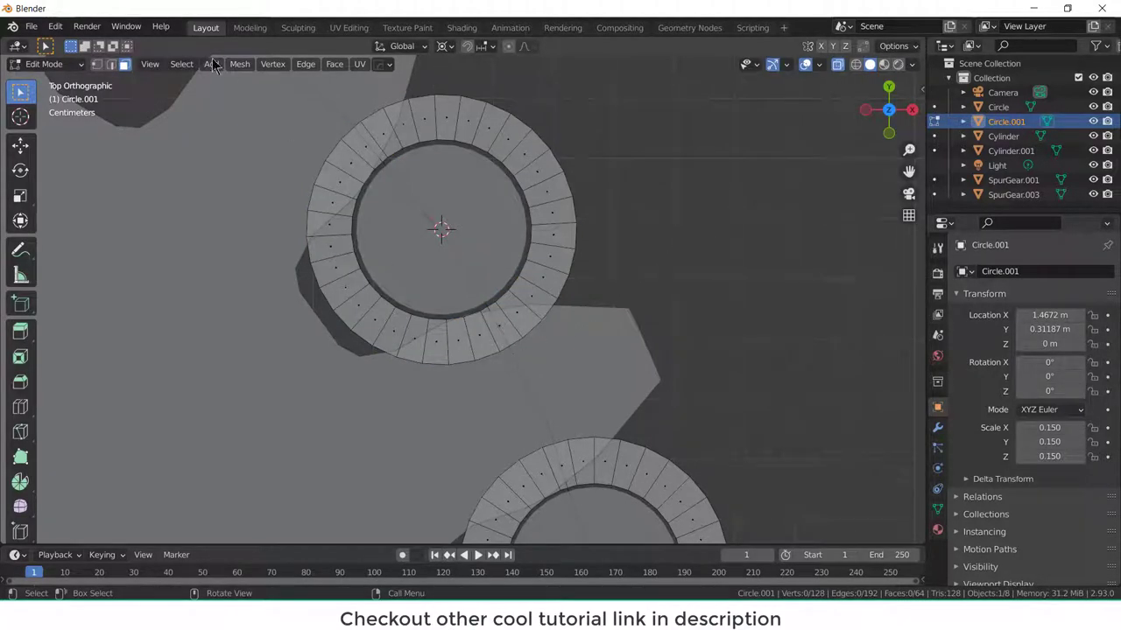
{"action": "key", "text": "2"}
{"action": "left_click", "coordinate": [489, 360]}
{"action": "left_click", "coordinate": [529, 450], "text": "shift"}
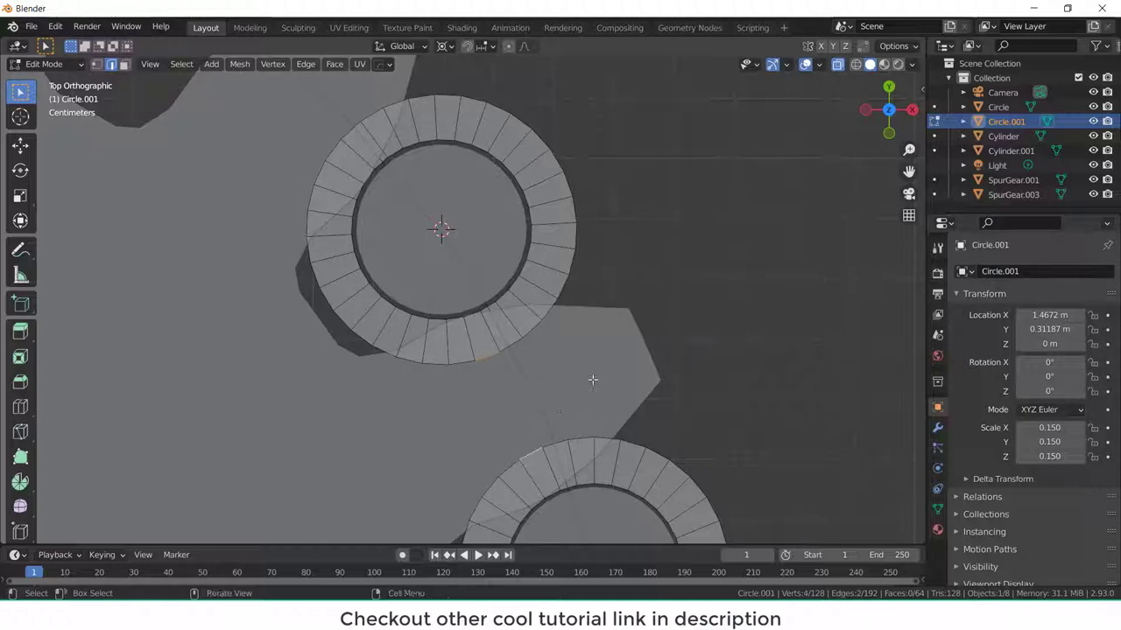
{"action": "key", "text": "f"}
{"action": "left_click", "coordinate": [551, 413]}
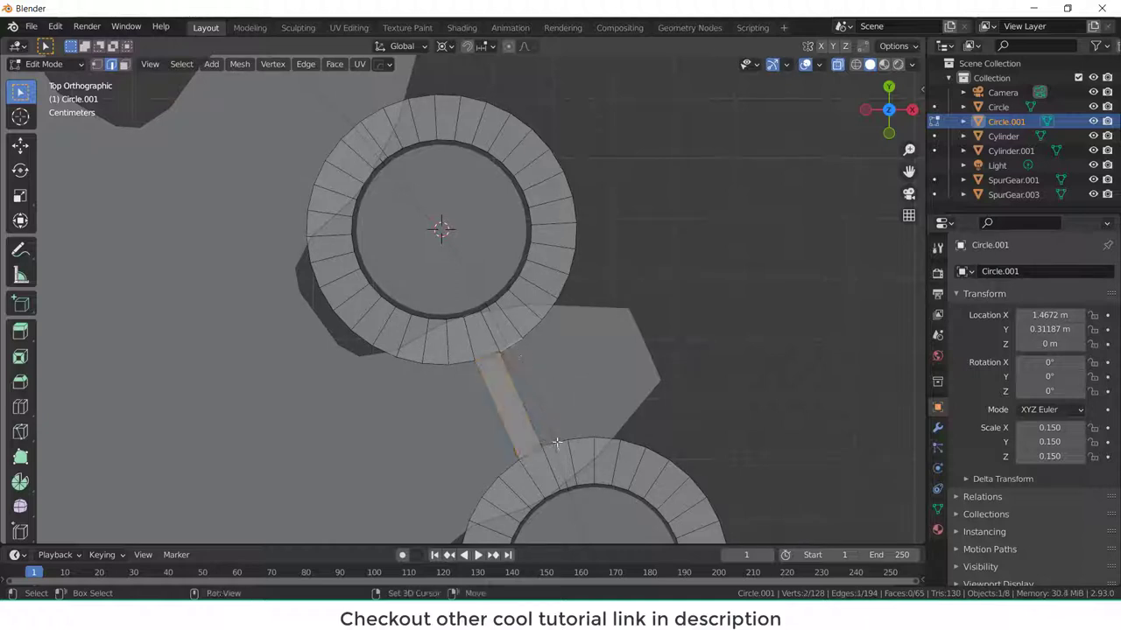
{"action": "key", "text": "f"}
{"action": "left_click", "coordinate": [541, 338]}
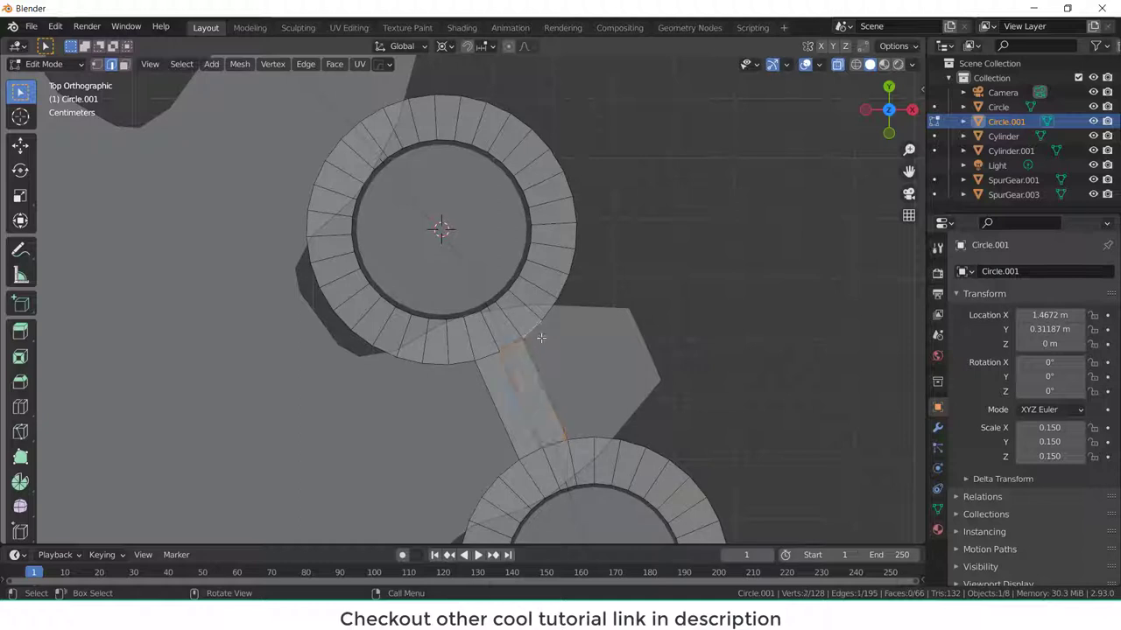
{"action": "left_click", "coordinate": [582, 437], "text": "shift"}
{"action": "key", "text": "f"}
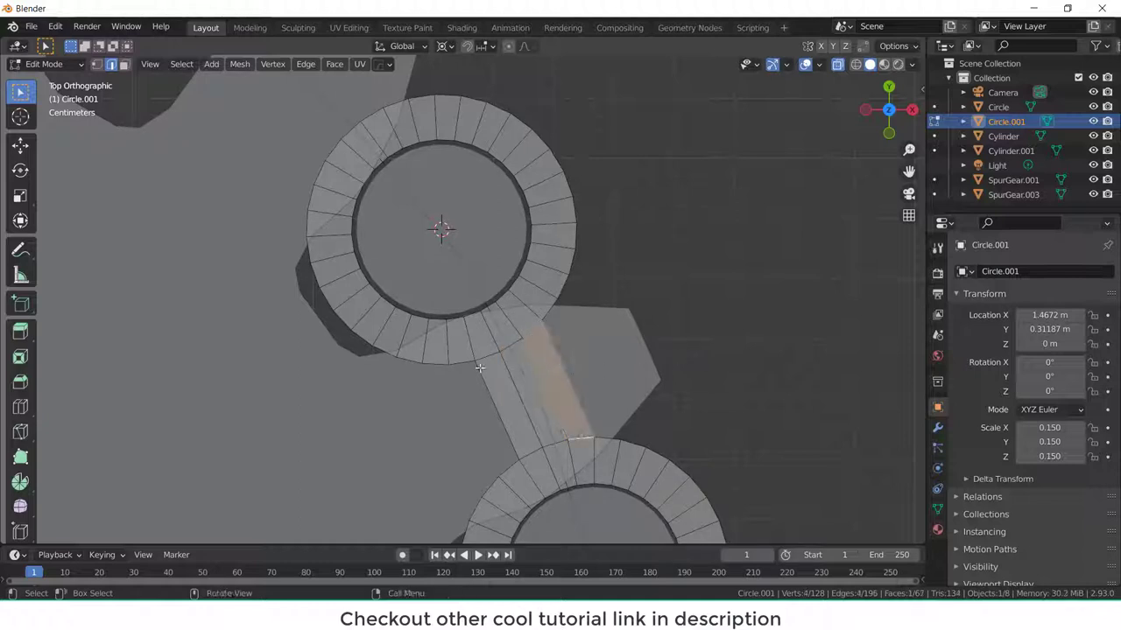
{"action": "left_click", "coordinate": [461, 363]}
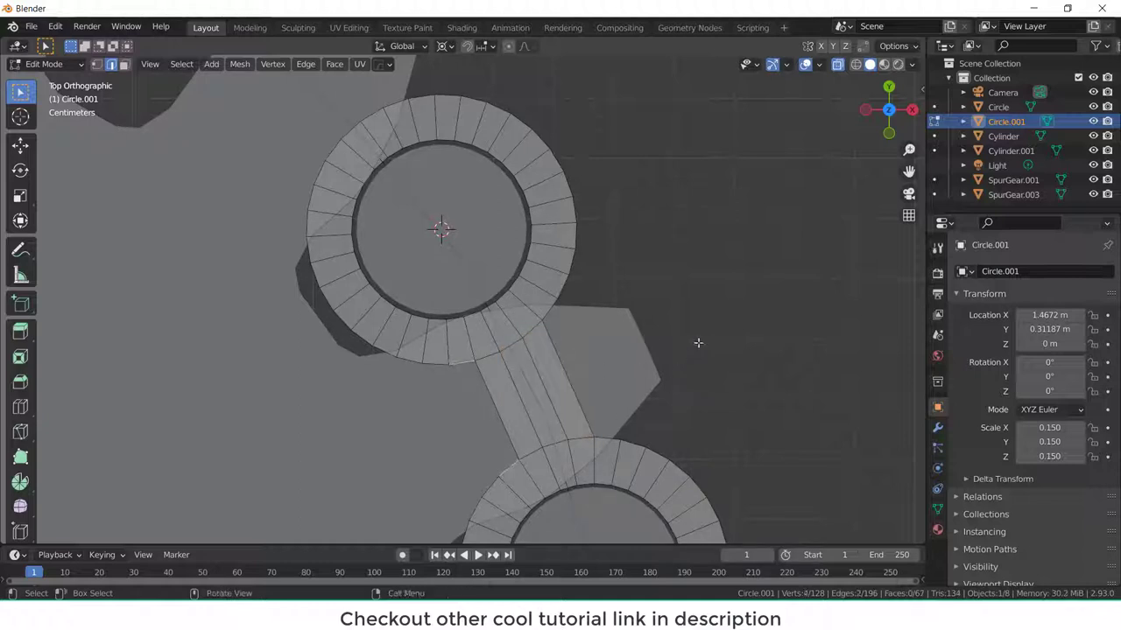
{"action": "key", "text": "f"}
{"action": "left_click", "coordinate": [771, 327]}
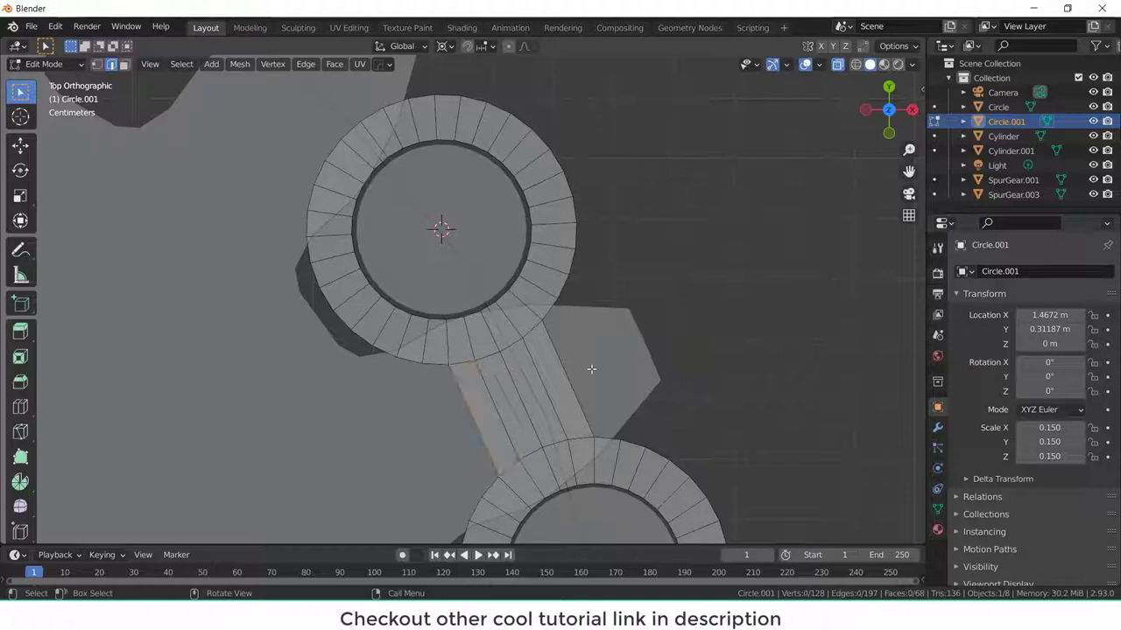
- Select the entire chain link mesh and extrude it about 0.049 m along Z
{"action": "key", "text": "a"}
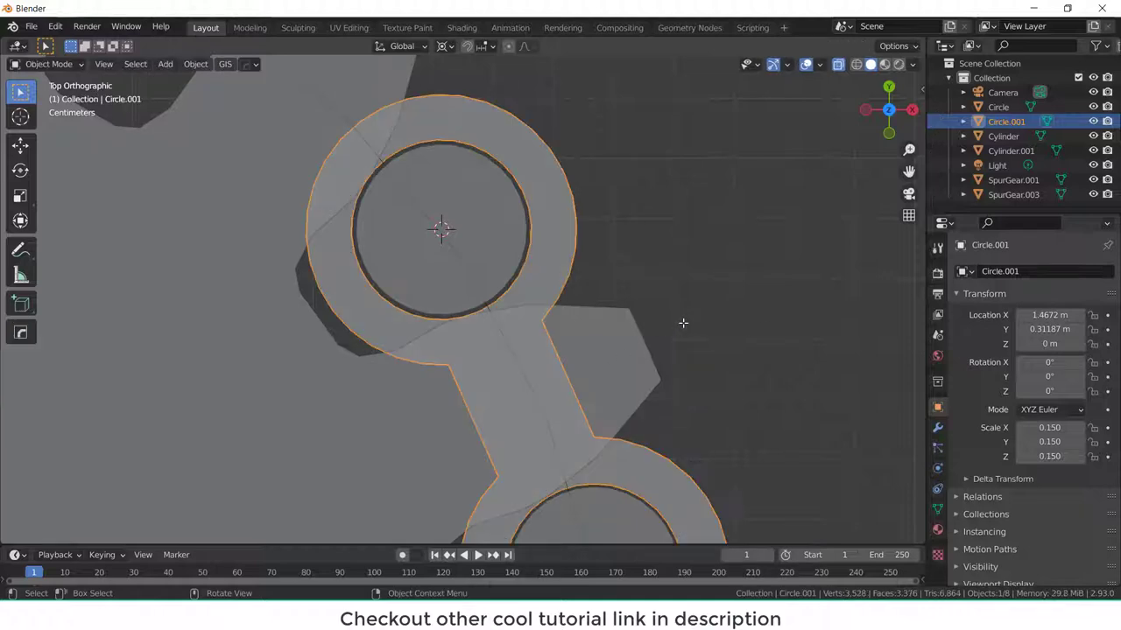
{"action": "key", "text": "alt+a"}
{"action": "key", "text": "a"}
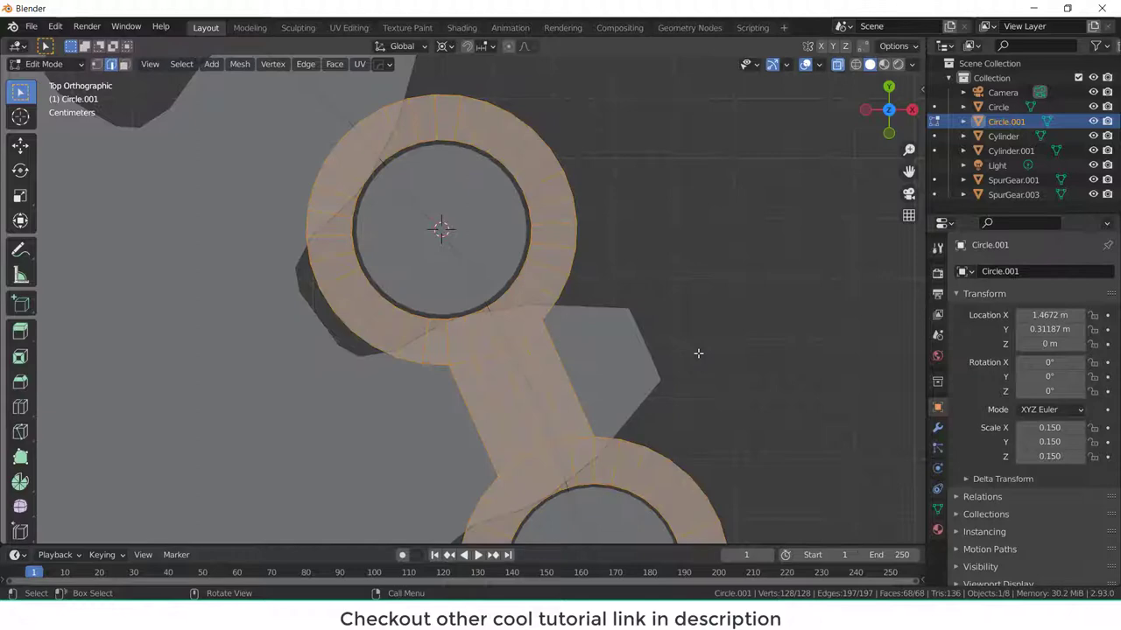
{"action": "scroll", "coordinate": [698, 353], "scroll_direction": "down", "scroll_amount": 5}
{"action": "middle_click_drag", "start_coordinate": [698, 353], "coordinate": [638, 183]}
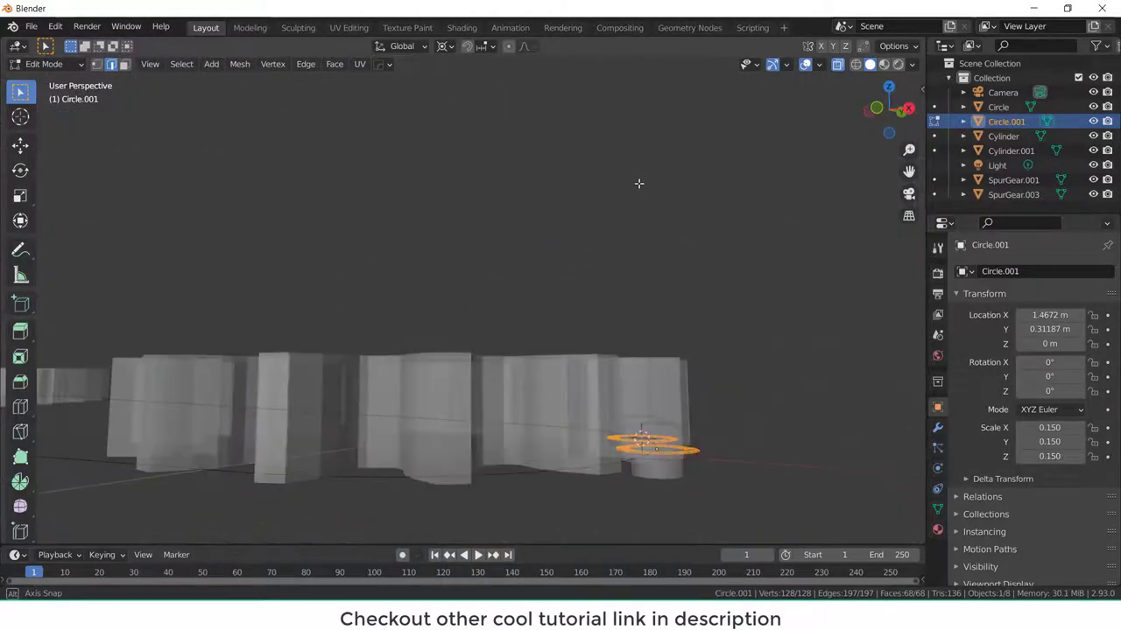
{"action": "key", "text": "g"}
{"action": "key", "text": "z"}
{"action": "key", "text": "z"}
{"action": "key", "text": "z"}
{"action": "key", "text": "z"}
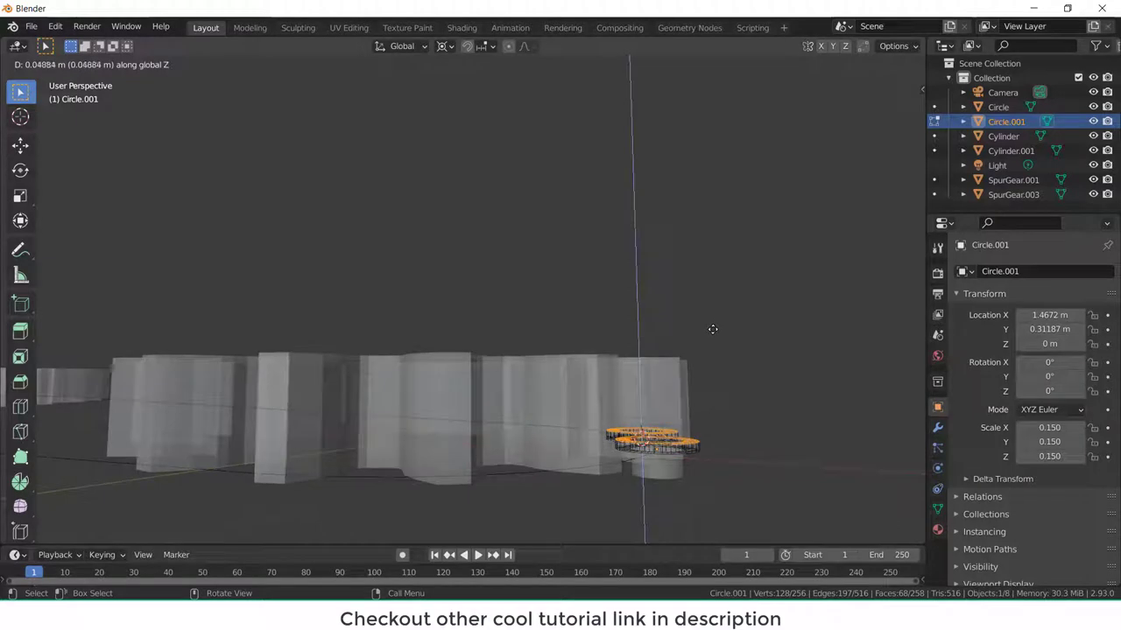
{"action": "left_click", "coordinate": [714, 331]}
{"action": "middle_click_drag", "start_coordinate": [726, 342], "coordinate": [737, 461]}
{"action": "key", "text": "KP_7"}
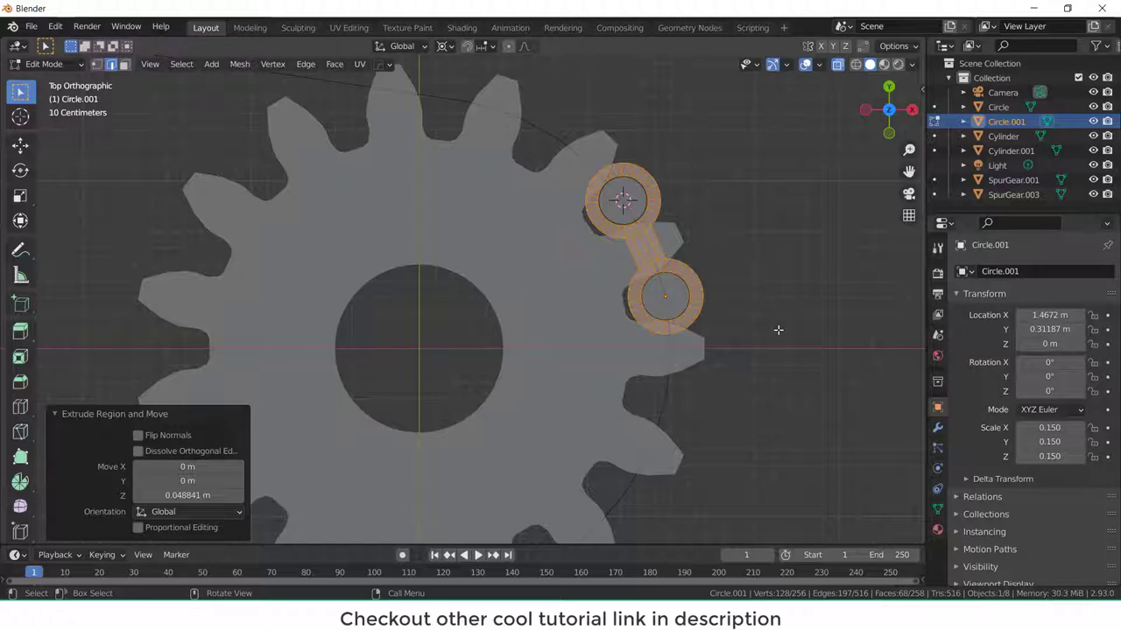
{"action": "key", "text": "a"}
{"action": "middle_click_drag", "start_coordinate": [777, 327], "coordinate": [696, 176]}
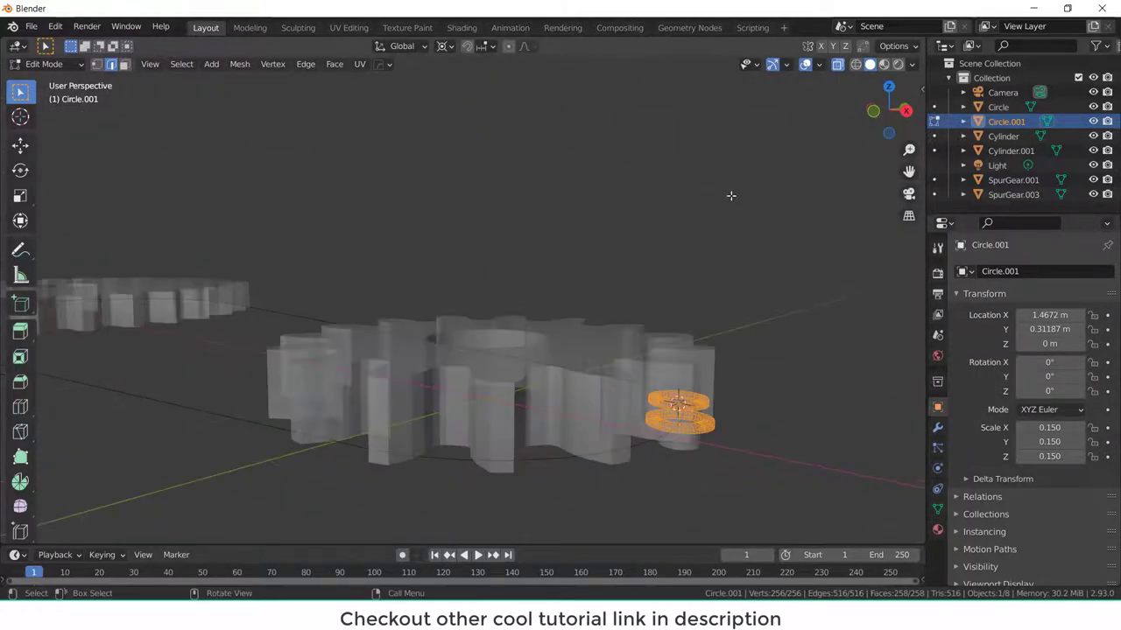
{"action": "key", "text": "shift+d"}
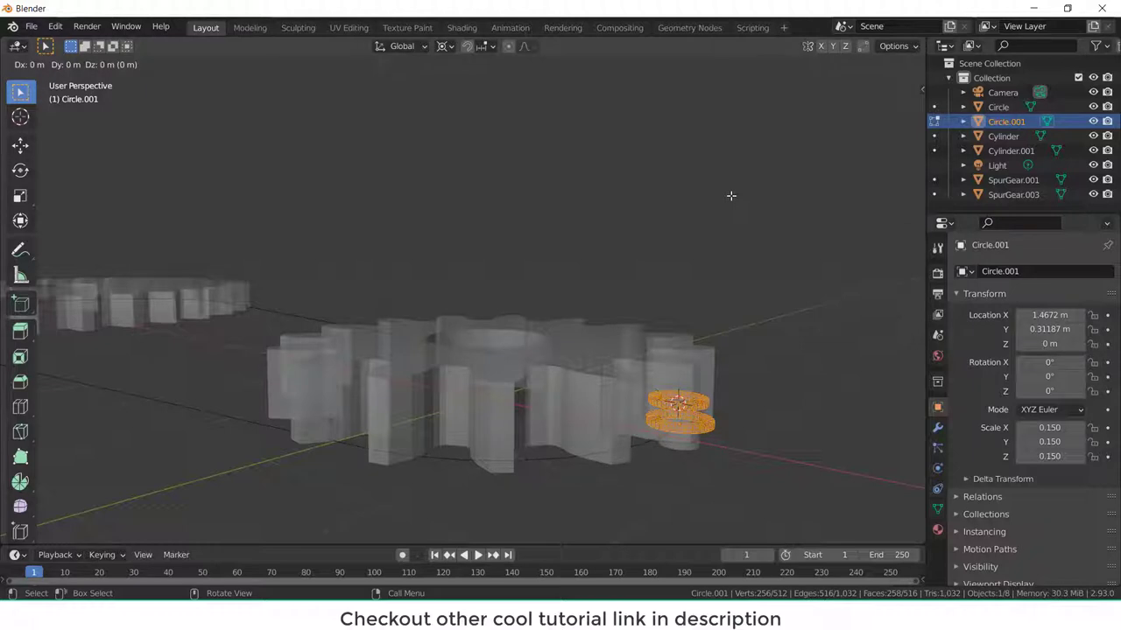
{"action": "key", "text": "g"}
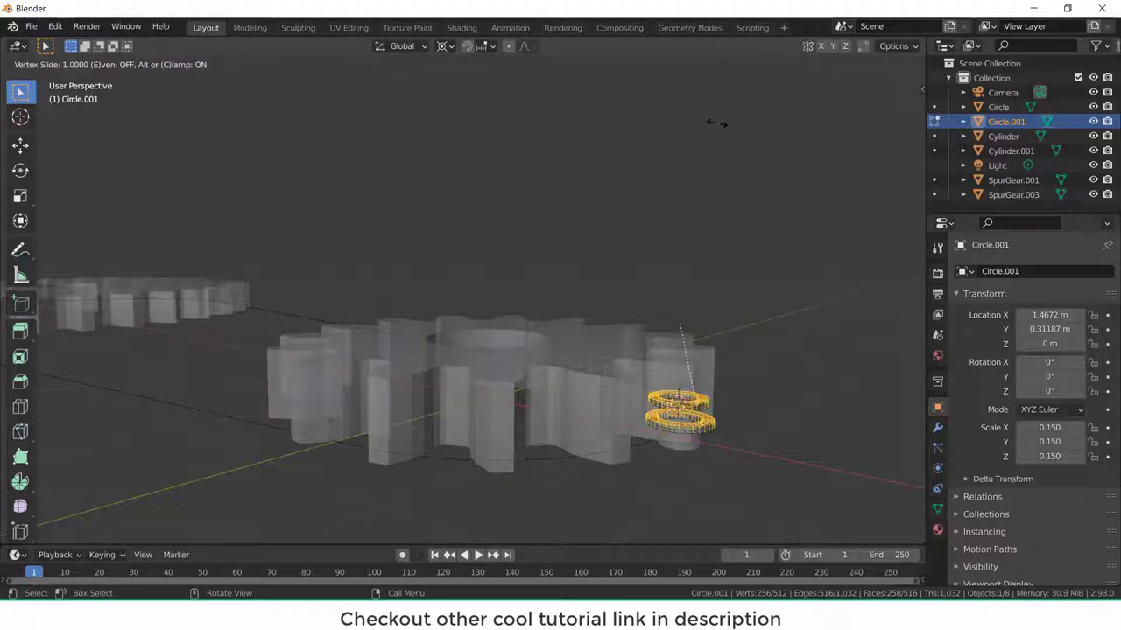
{"action": "key", "text": "Escape"}
{"action": "key", "text": "g"}
{"action": "key", "text": "z"}
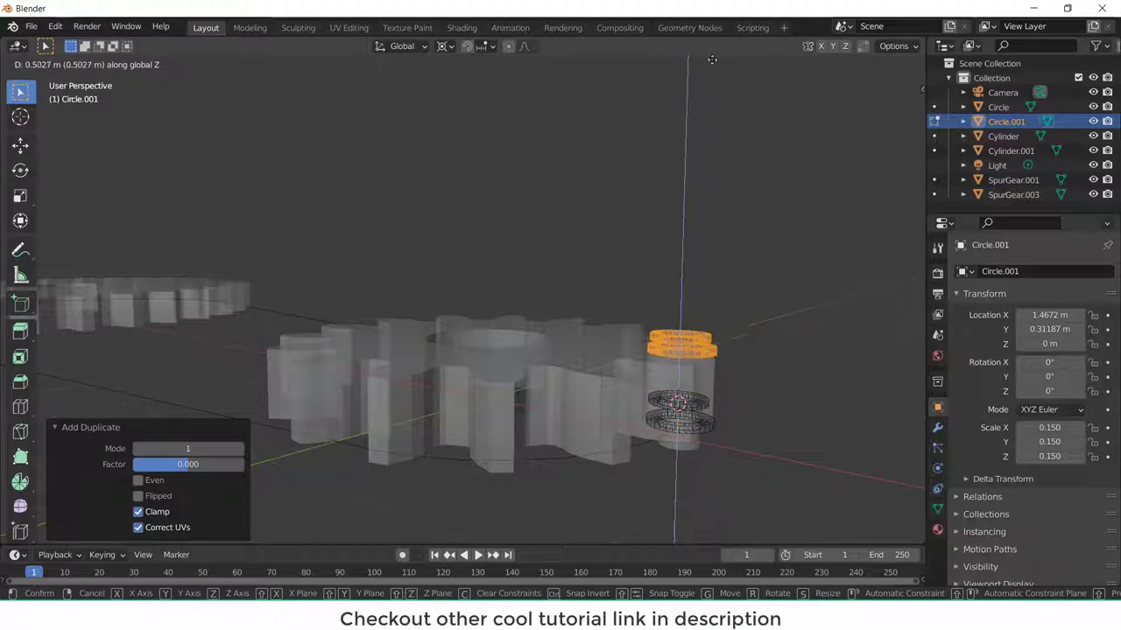
{"action": "left_click", "coordinate": [716, 191]}
{"action": "left_click", "coordinate": [723, 233]}
{"action": "middle_click_drag", "start_coordinate": [723, 233], "coordinate": [743, 355]}
{"action": "key", "text": "KP_7"}
{"action": "scroll", "coordinate": [674, 192], "scroll_direction": "down", "scroll_amount": 2}
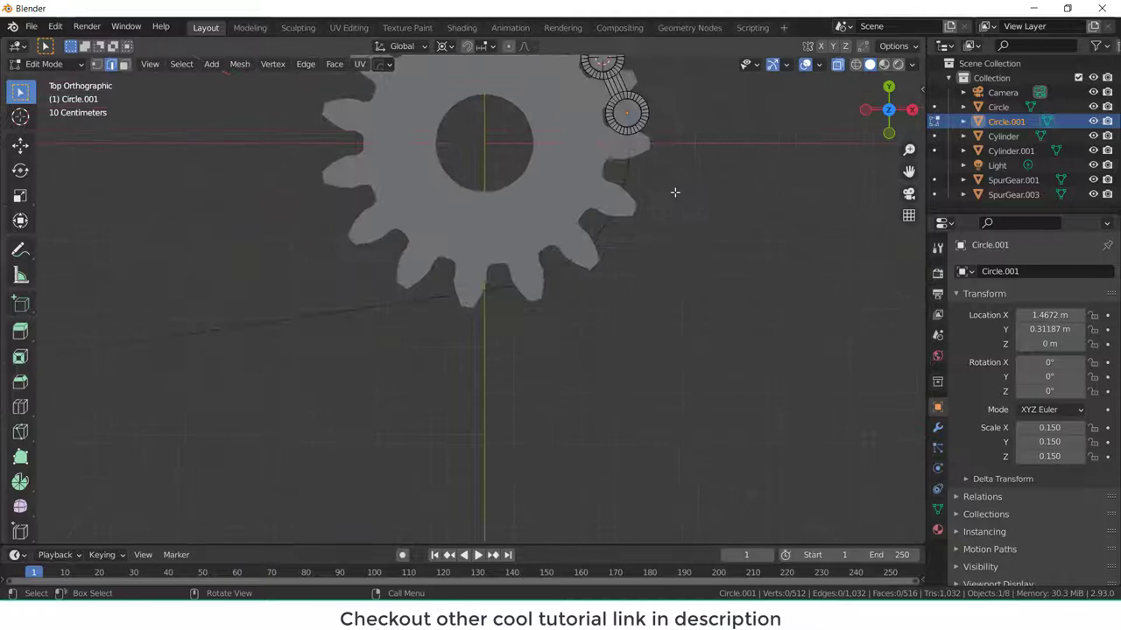
{"action": "middle_click_drag", "start_coordinate": [675, 192], "coordinate": [584, 115]}
{"action": "key", "text": "KP_7"}
{"action": "scroll", "coordinate": [662, 143], "scroll_direction": "down", "scroll_amount": 1}
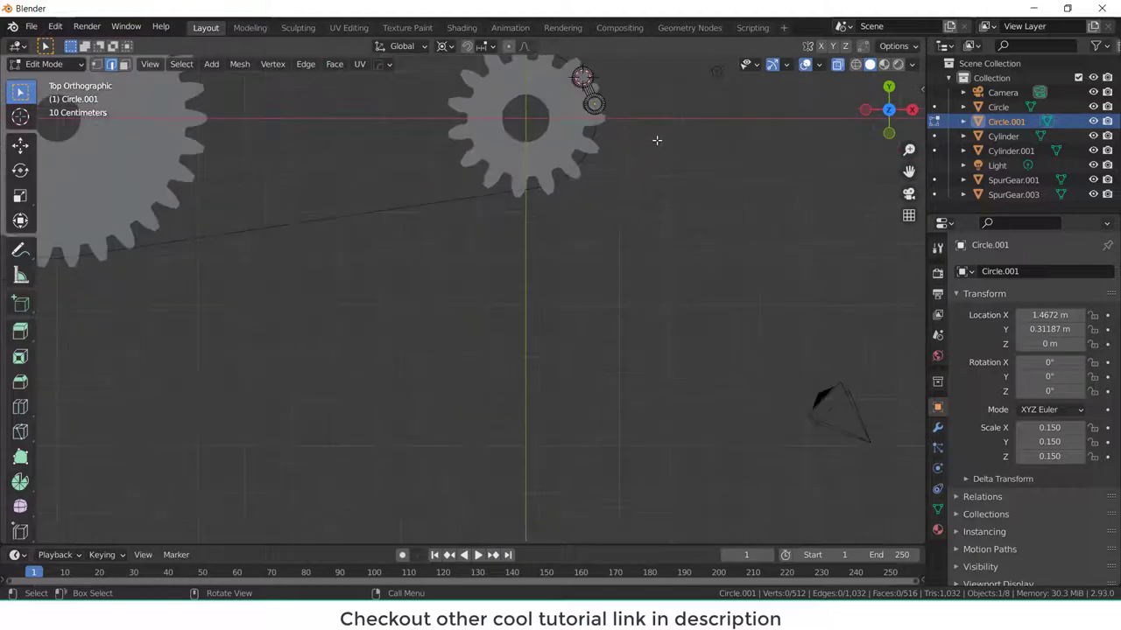
{"action": "scroll", "coordinate": [657, 141], "scroll_direction": "up", "scroll_amount": 1}
{"action": "middle_click_drag", "start_coordinate": [596, 79], "coordinate": [603, 167], "text": "shift"}
{"action": "scroll", "coordinate": [603, 166], "scroll_direction": "up", "scroll_amount": 4}
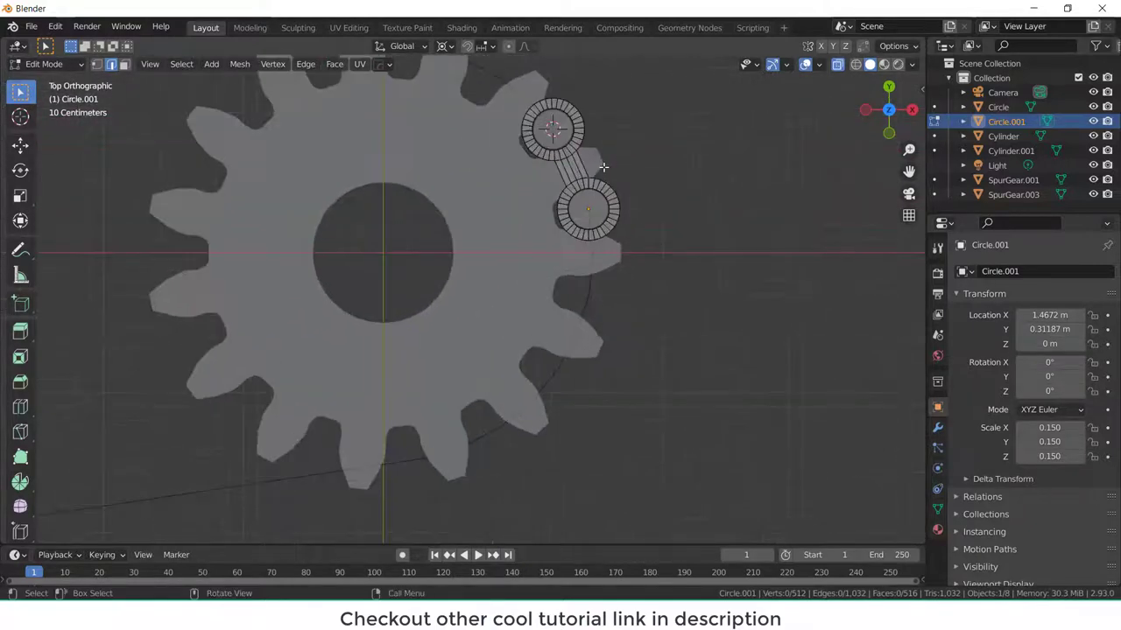
{"action": "scroll", "coordinate": [603, 166], "scroll_direction": "up", "scroll_amount": 1}
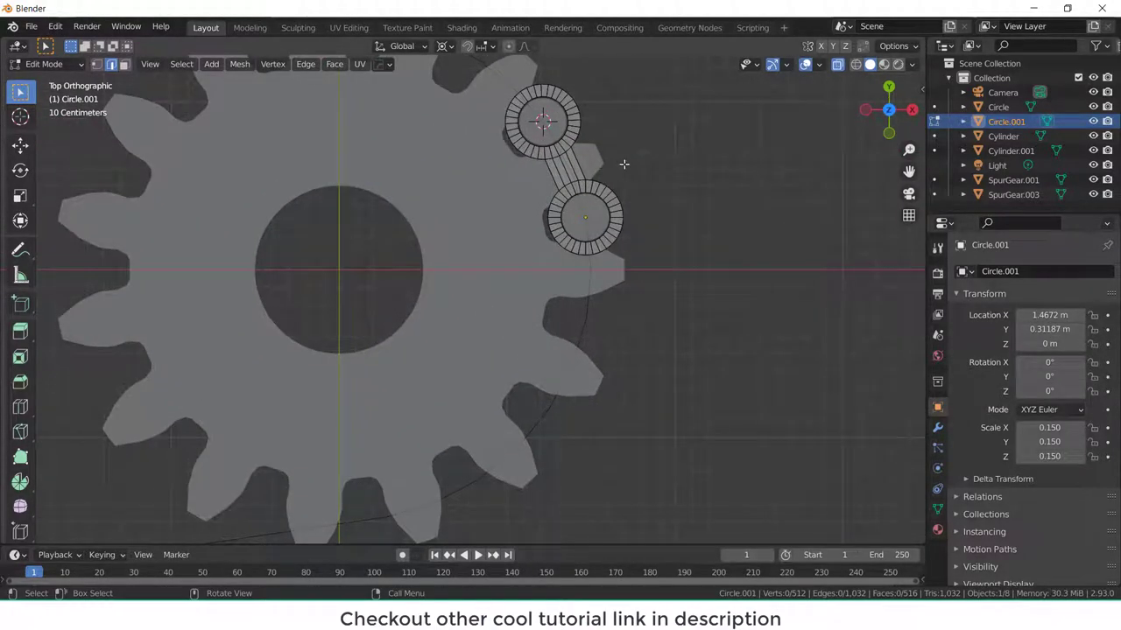
- Snap the 3D cursor to the large gear's centre and move Circle.001 onto it
{"action": "key", "text": "Tab"}
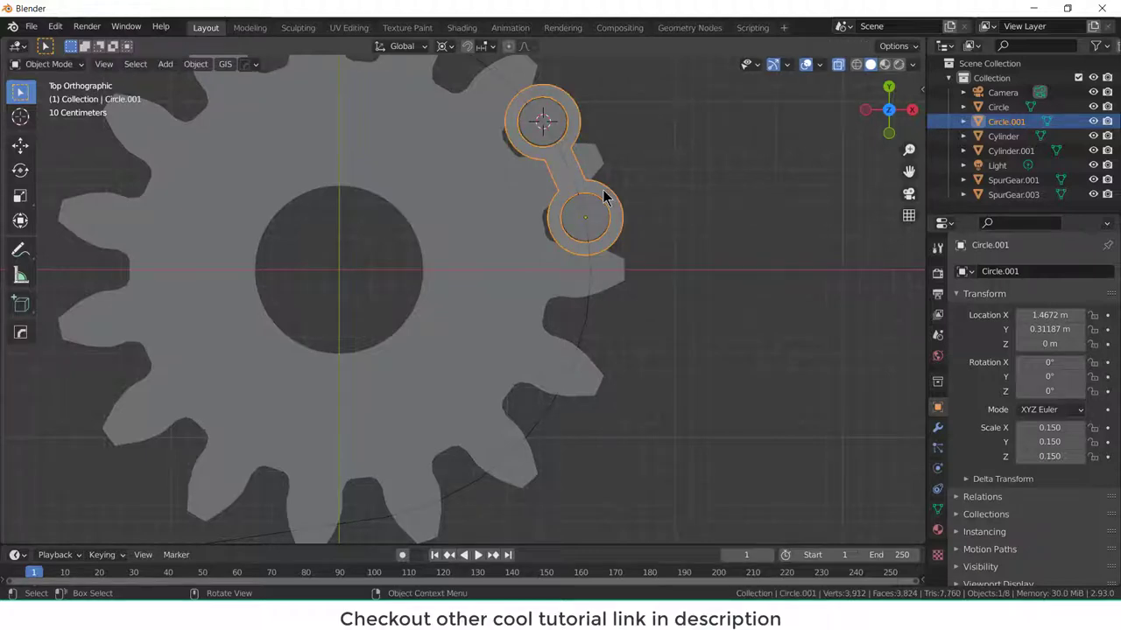
{"action": "left_click", "coordinate": [496, 208]}
{"action": "key", "text": "shift+s"}
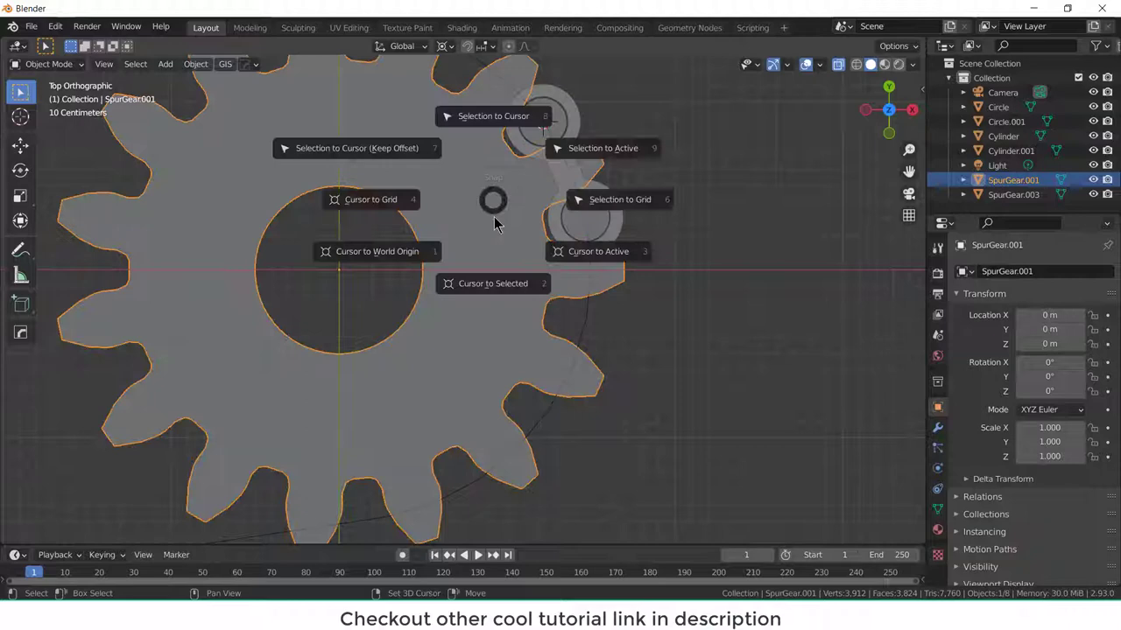
{"action": "left_click", "coordinate": [500, 283]}
{"action": "left_click", "coordinate": [613, 218]}
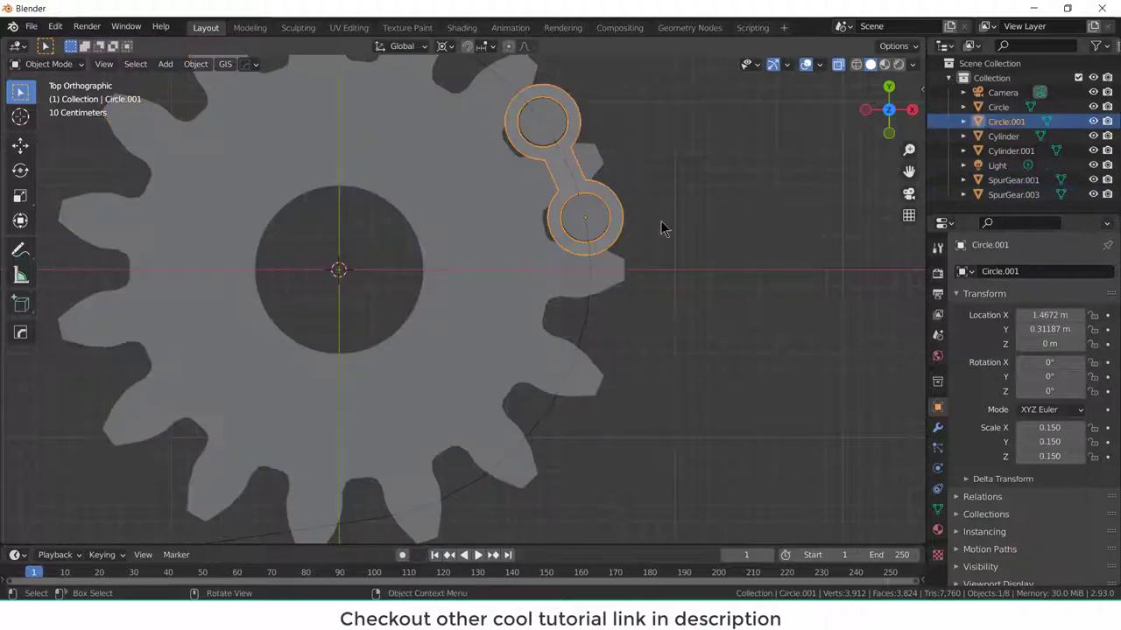
{"action": "key", "text": "shift+s"}
{"action": "left_click", "coordinate": [702, 151]}
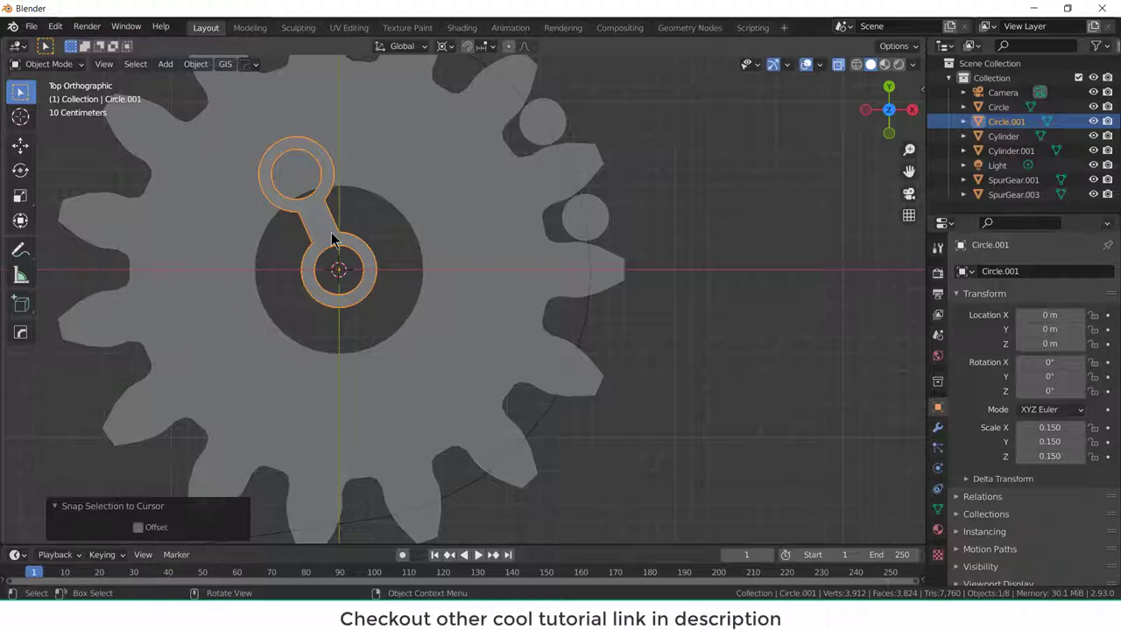
- Show the sidebar and roughly rotate the chain link about Z to around -113°
{"action": "key", "text": "n"}
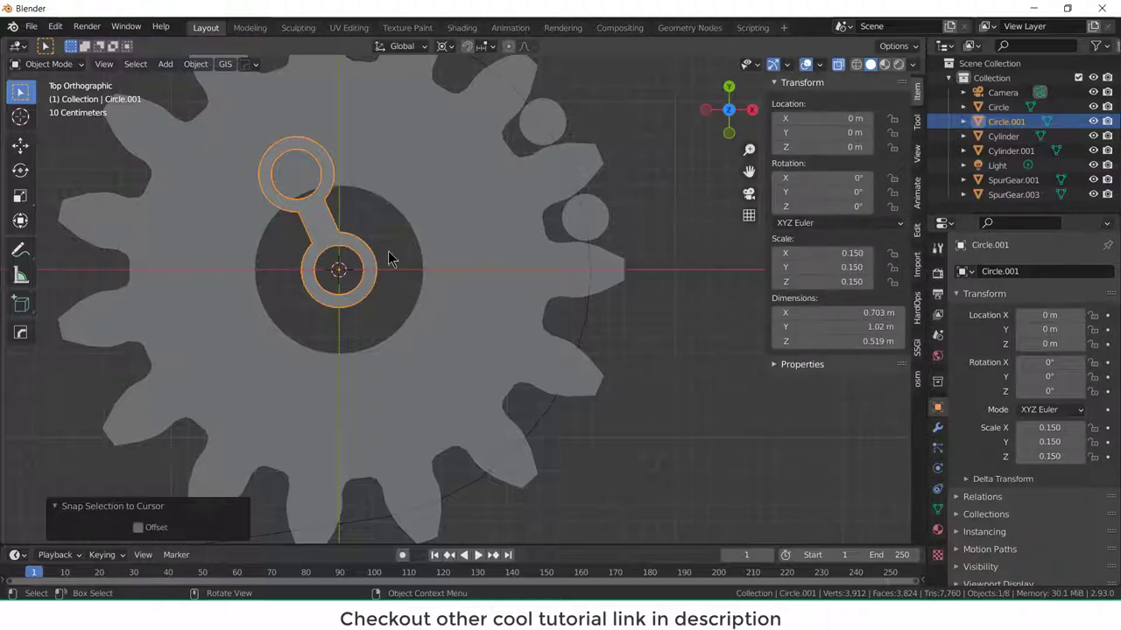
{"action": "key", "text": "r"}
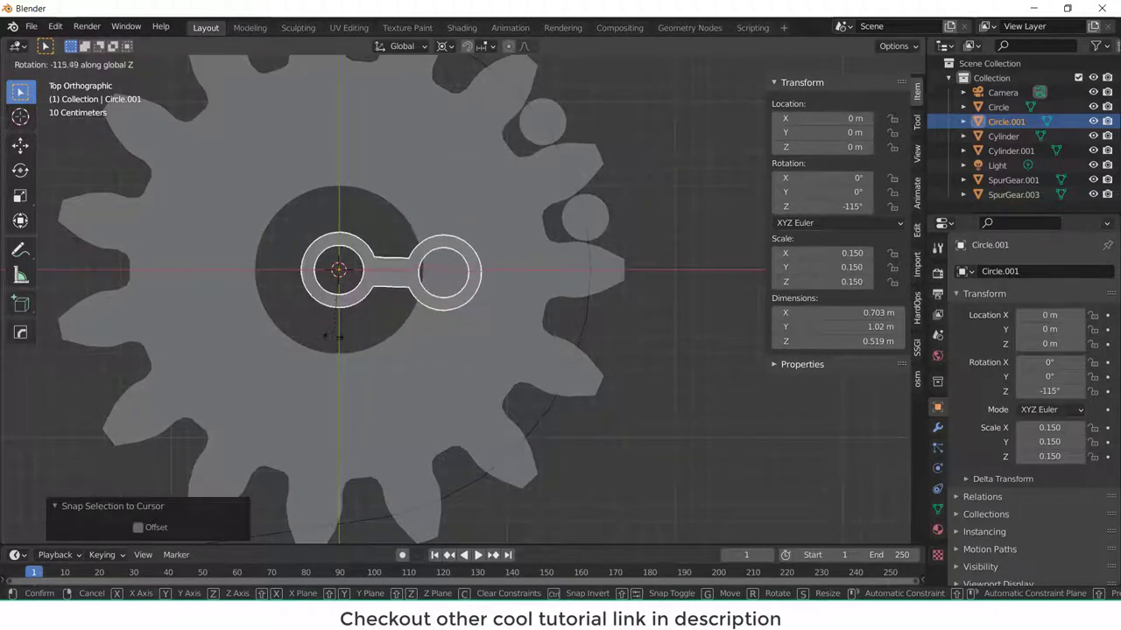
{"action": "left_click", "coordinate": [337, 331]}
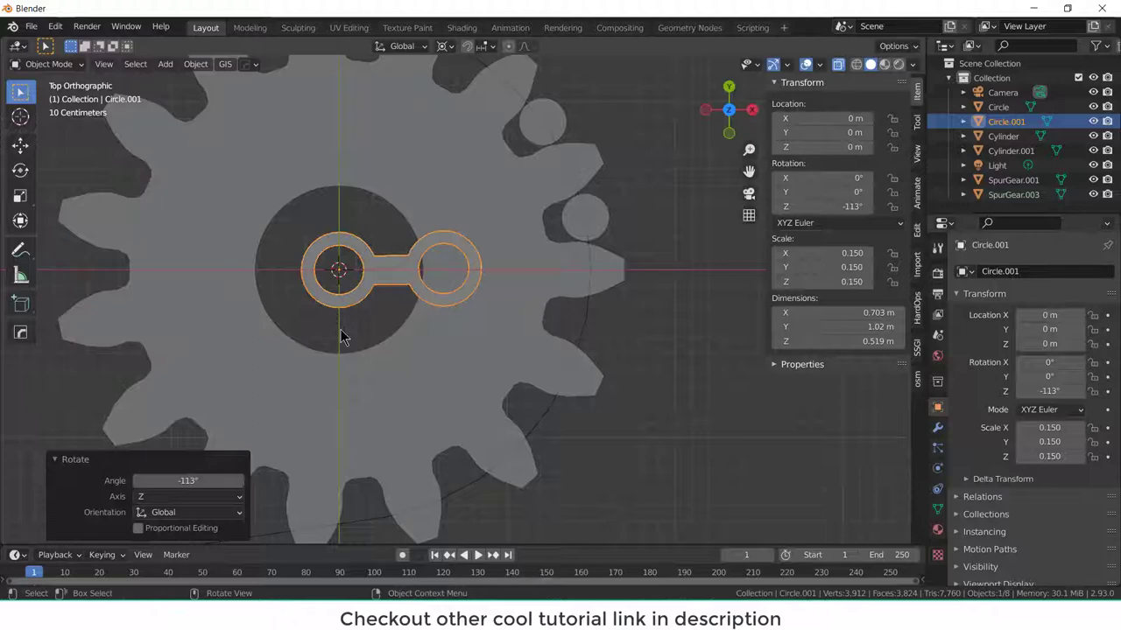
{"action": "key", "text": "KP_Divide"}
{"action": "scroll", "coordinate": [490, 318], "scroll_direction": "up", "scroll_amount": 3}
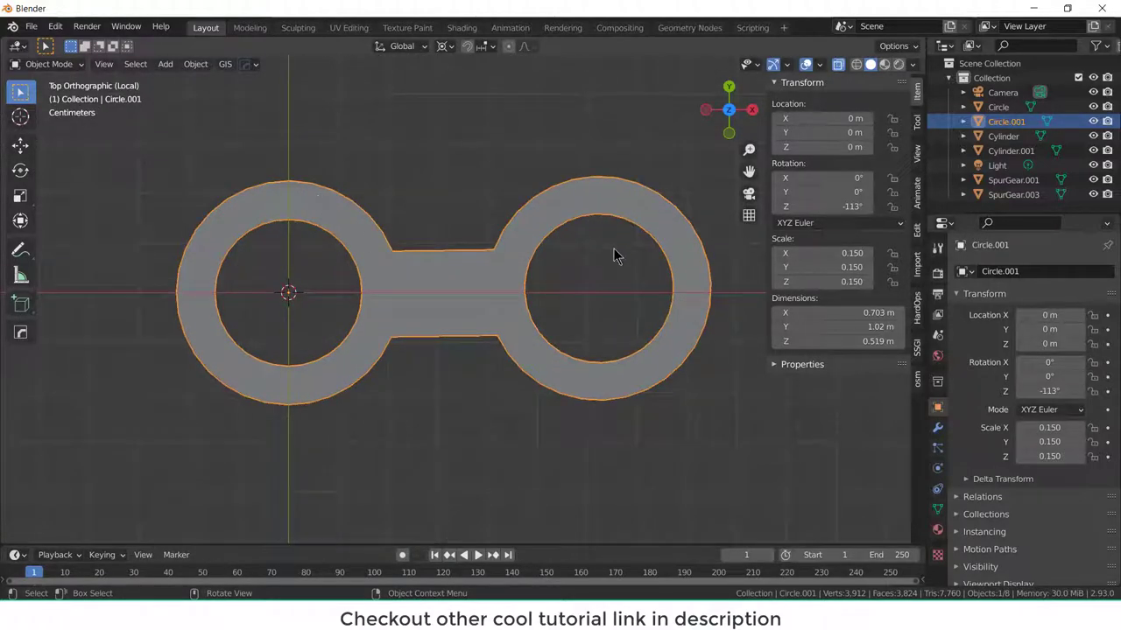
{"action": "key", "text": "r"}
{"action": "key", "text": "z"}
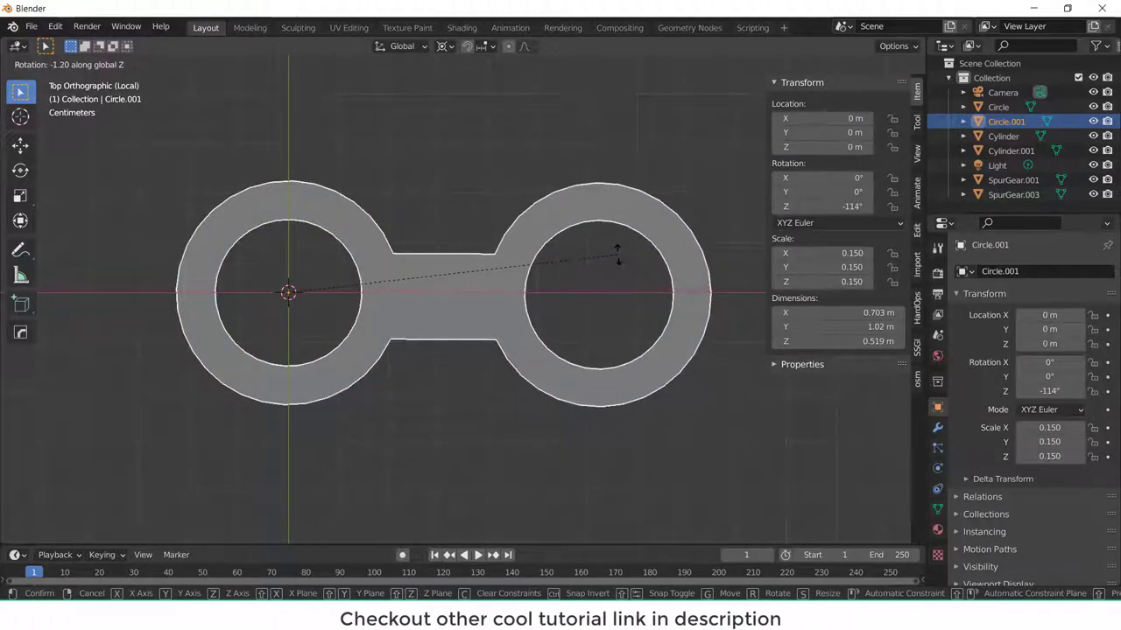
{"action": "left_click", "coordinate": [617, 253]}
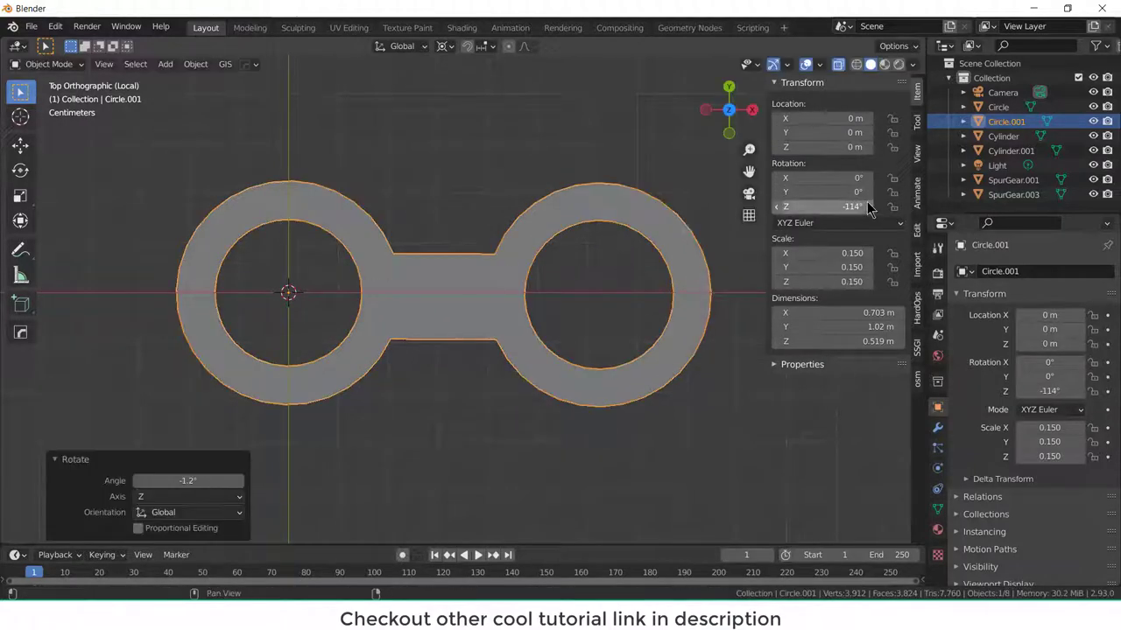
- Enter -114 in the link's Rotation Z field after briefly trying another value
{"action": "double_click", "coordinate": [823, 207]}
{"action": "type", "text": "180-64"}
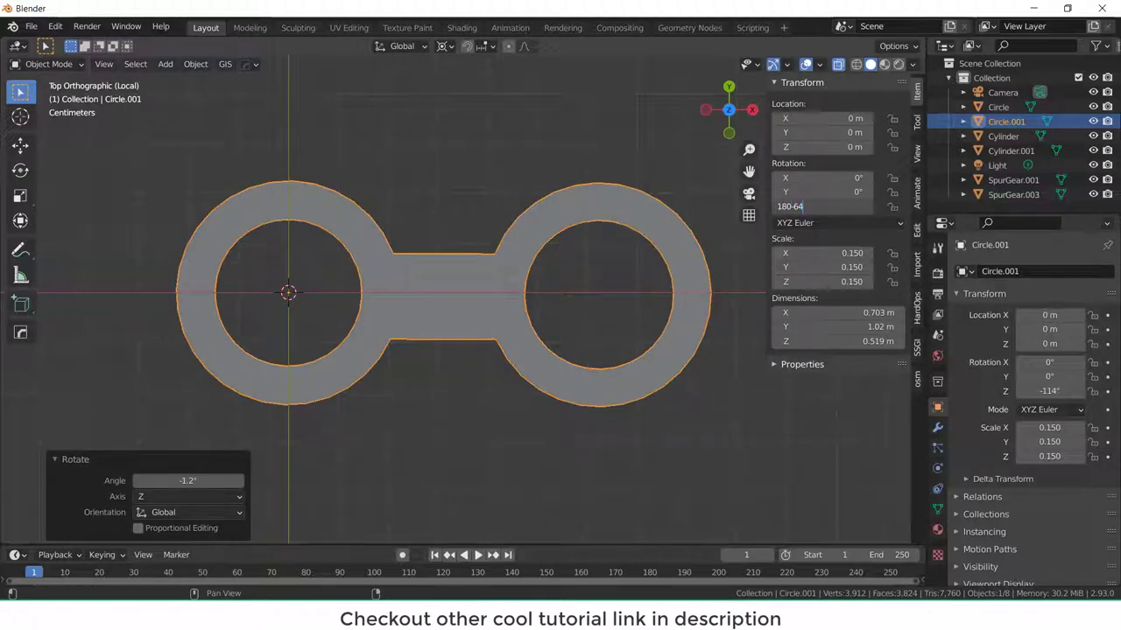
{"action": "key", "text": "Return"}
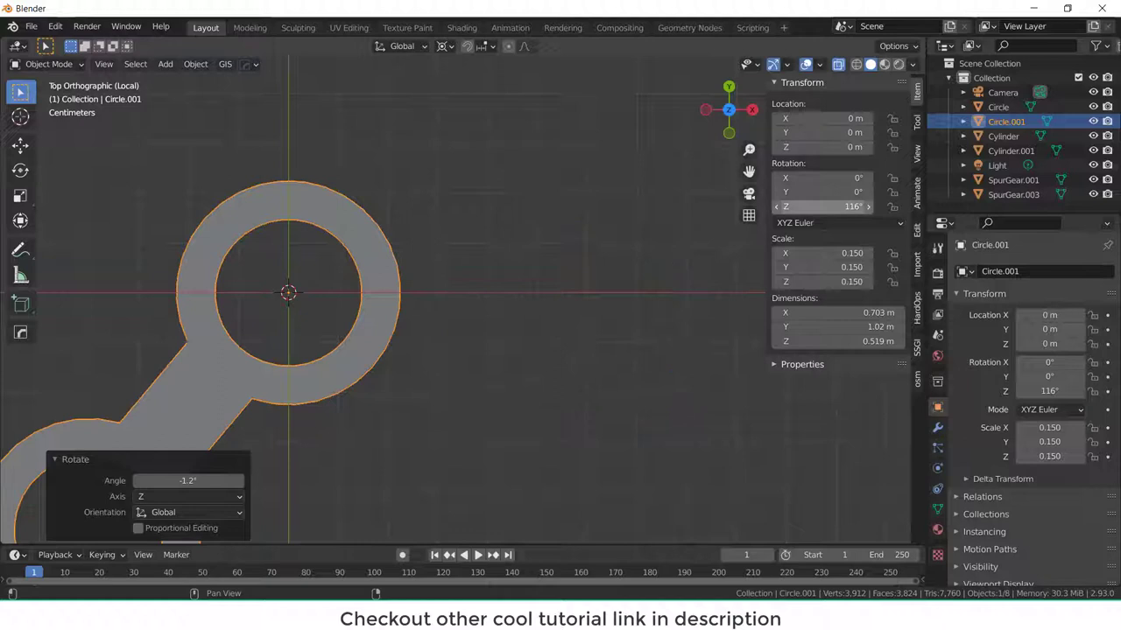
{"action": "left_click", "coordinate": [850, 205]}
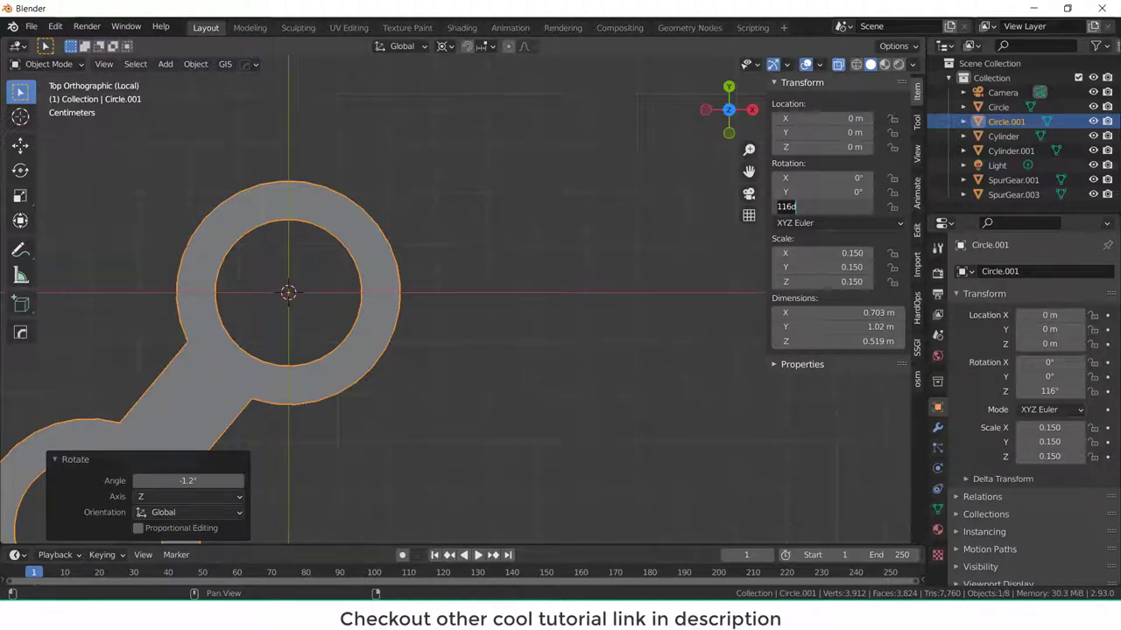
{"action": "type", "text": "-114"}
{"action": "key", "text": "Return"}
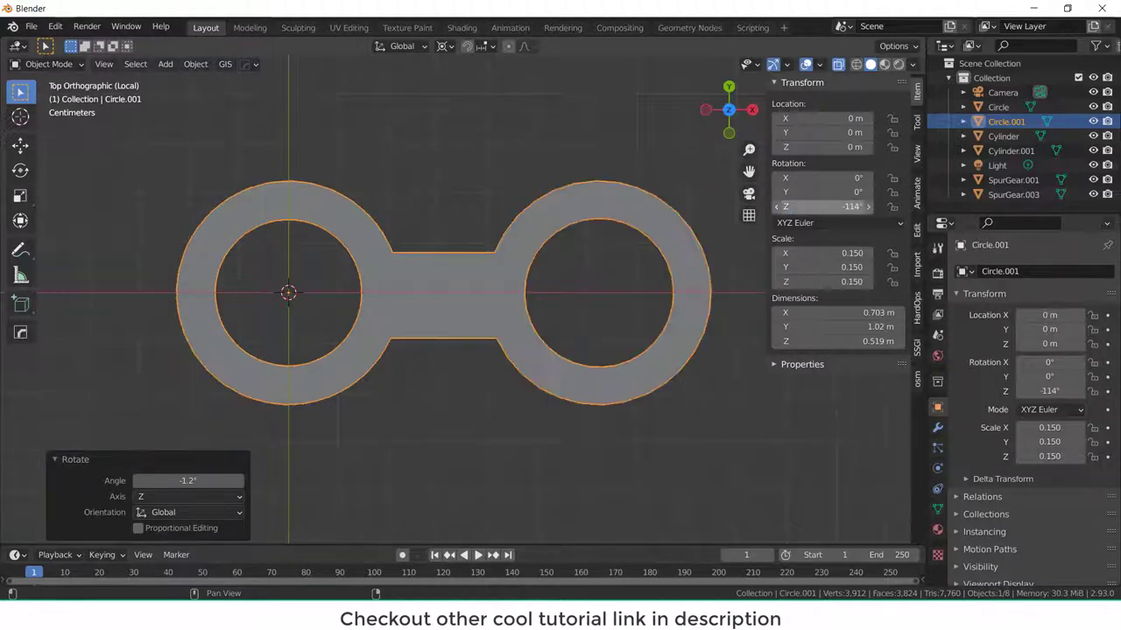
- Toggle local view on the chain link and return to the full scene with the gear
{"action": "left_click", "coordinate": [488, 248]}
{"action": "scroll", "coordinate": [486, 249], "scroll_direction": "down", "scroll_amount": 3}
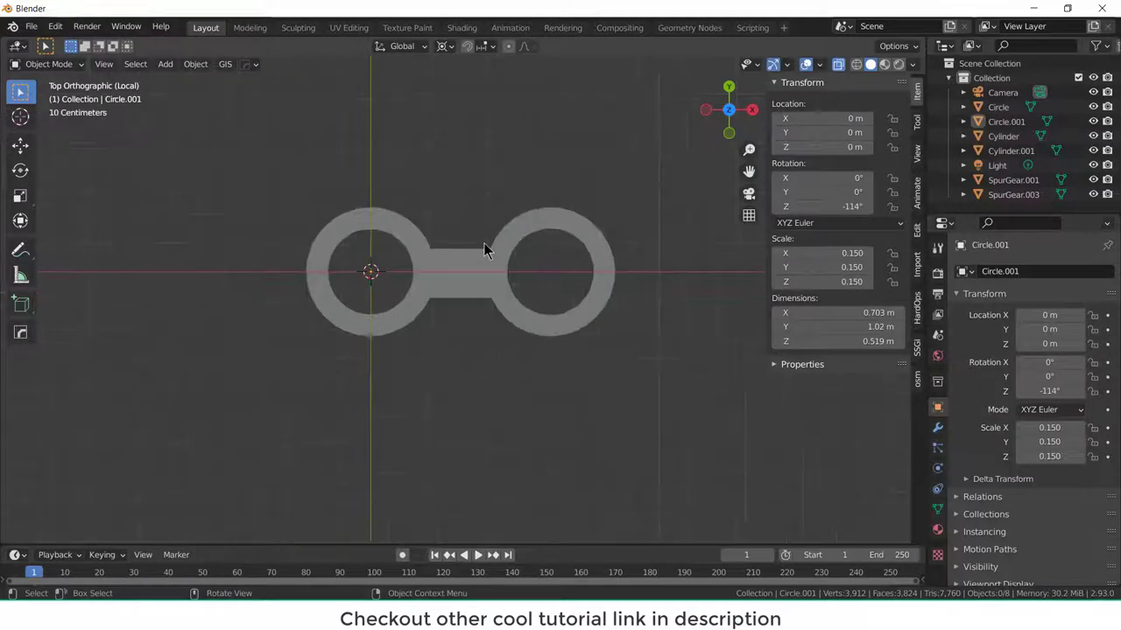
{"action": "key", "text": "KP_Divide"}
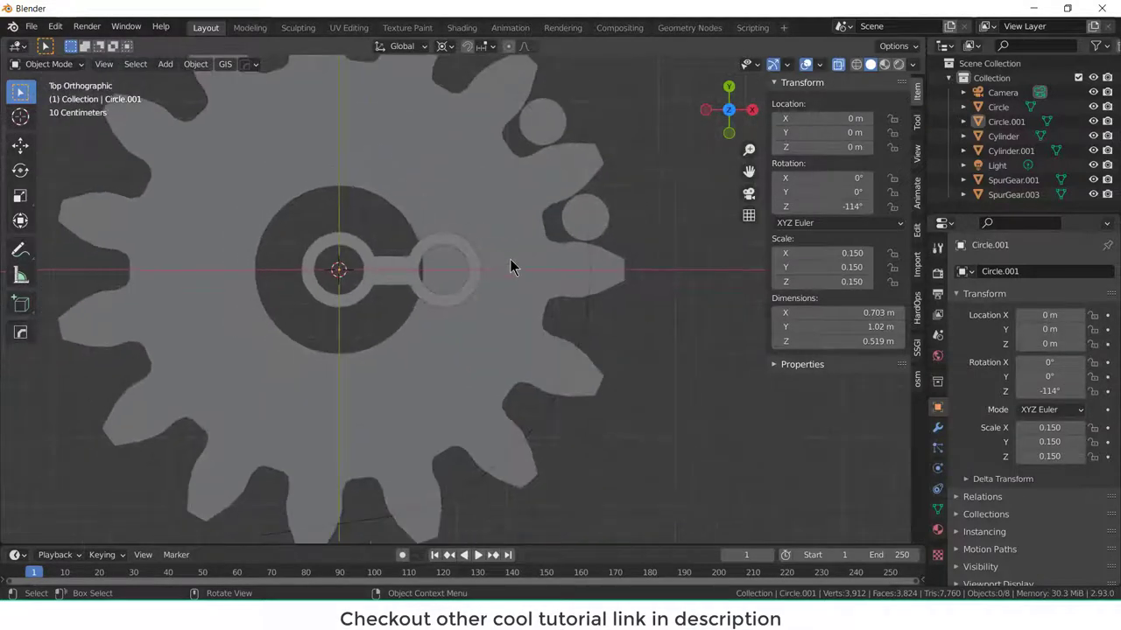
{"action": "left_click", "coordinate": [410, 261]}
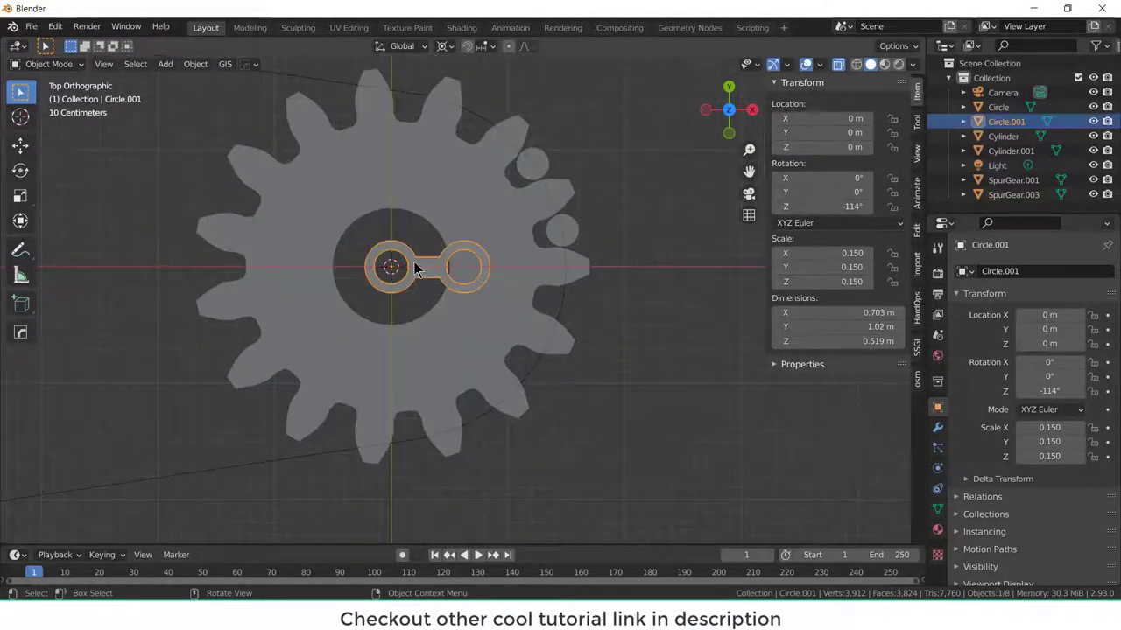
{"action": "key", "text": "KP_Divide"}
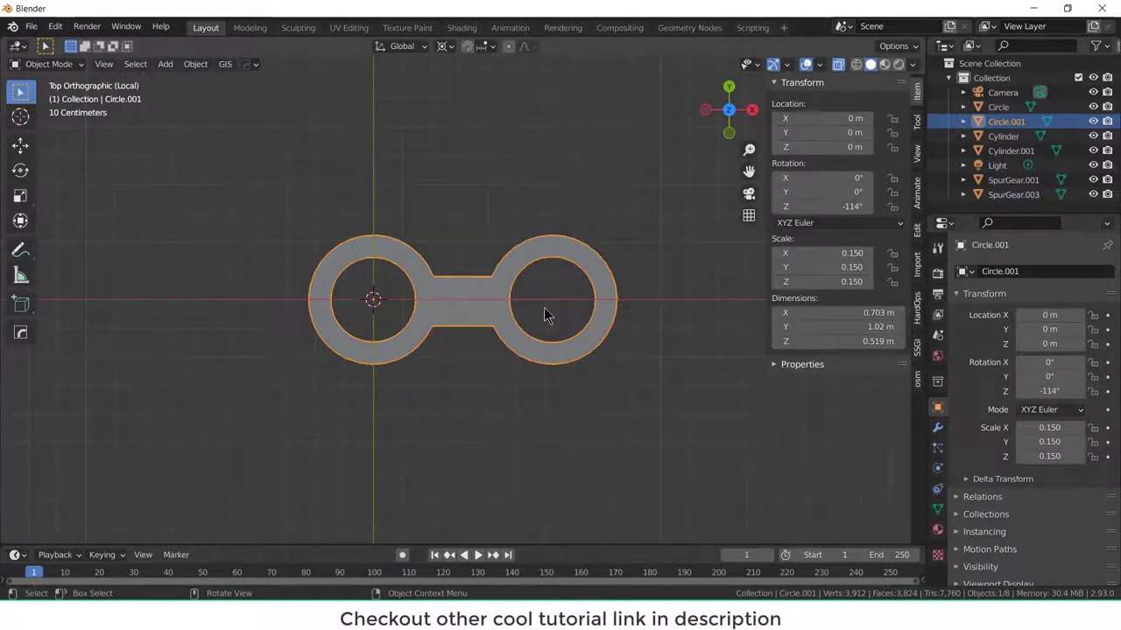
{"action": "key", "text": "KP_Divide"}
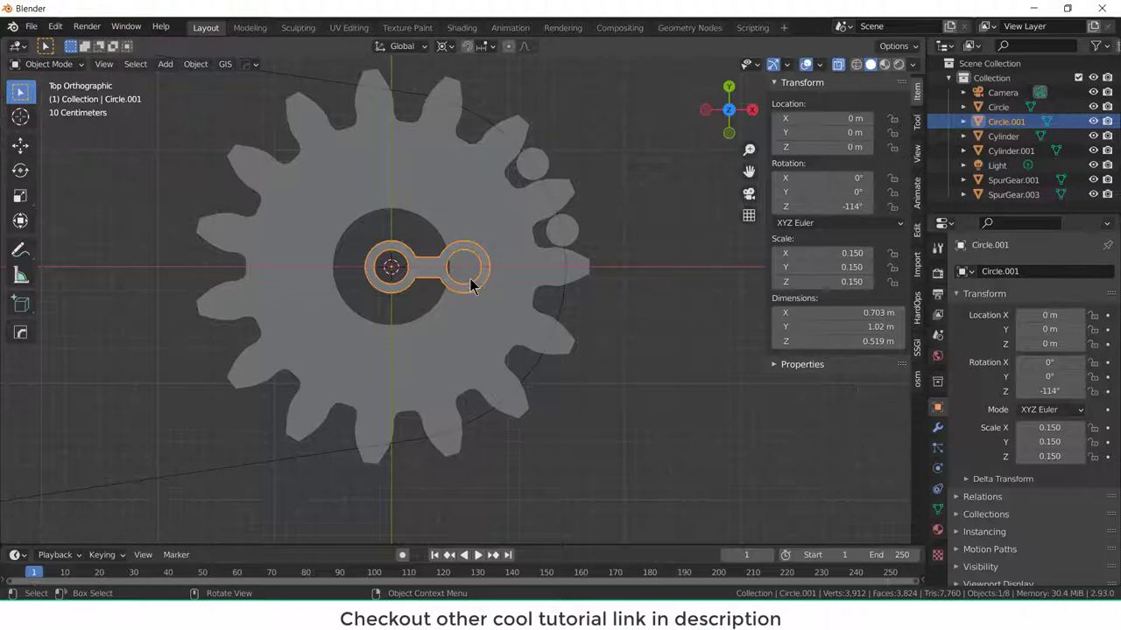
{"action": "scroll", "coordinate": [470, 285], "scroll_direction": "down", "scroll_amount": 1}
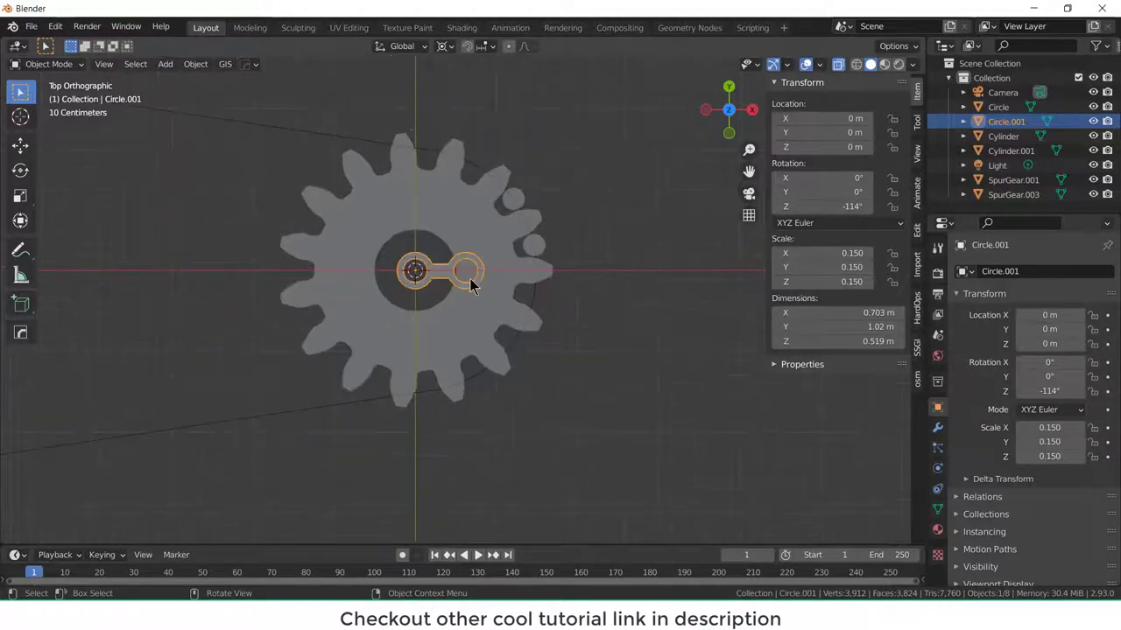
- Convert the large Circle around the gear from a mesh into a curve
{"action": "left_click", "coordinate": [317, 108]}
{"action": "left_click", "coordinate": [196, 64]}
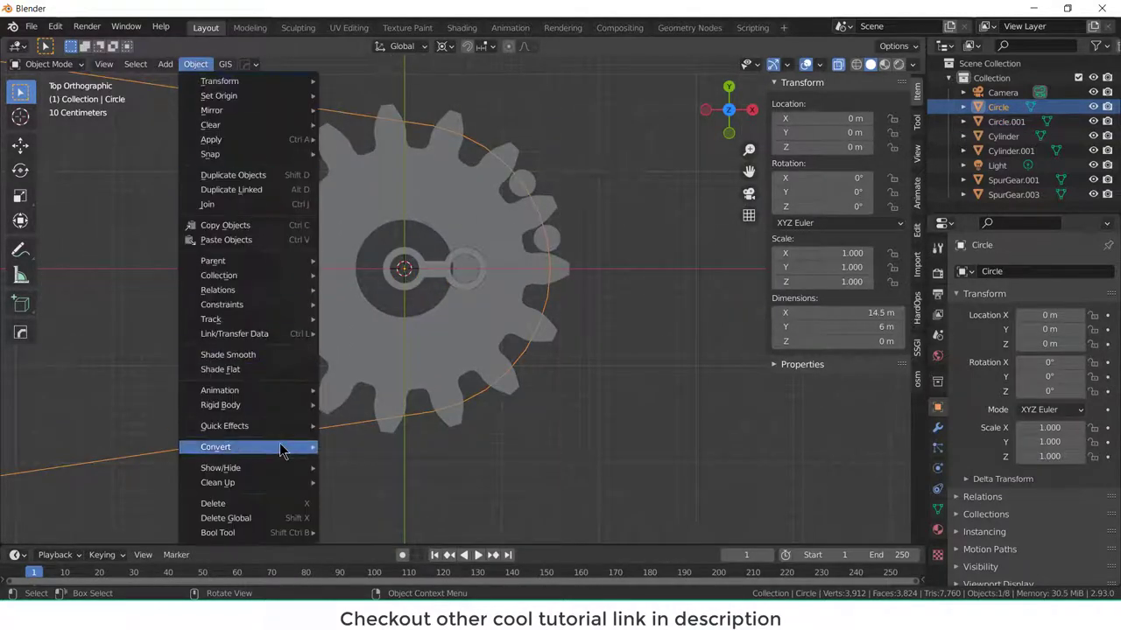
{"action": "mouse_move", "coordinate": [280, 448]}
{"action": "left_click", "coordinate": [384, 445]}
{"action": "left_click", "coordinate": [665, 448]}
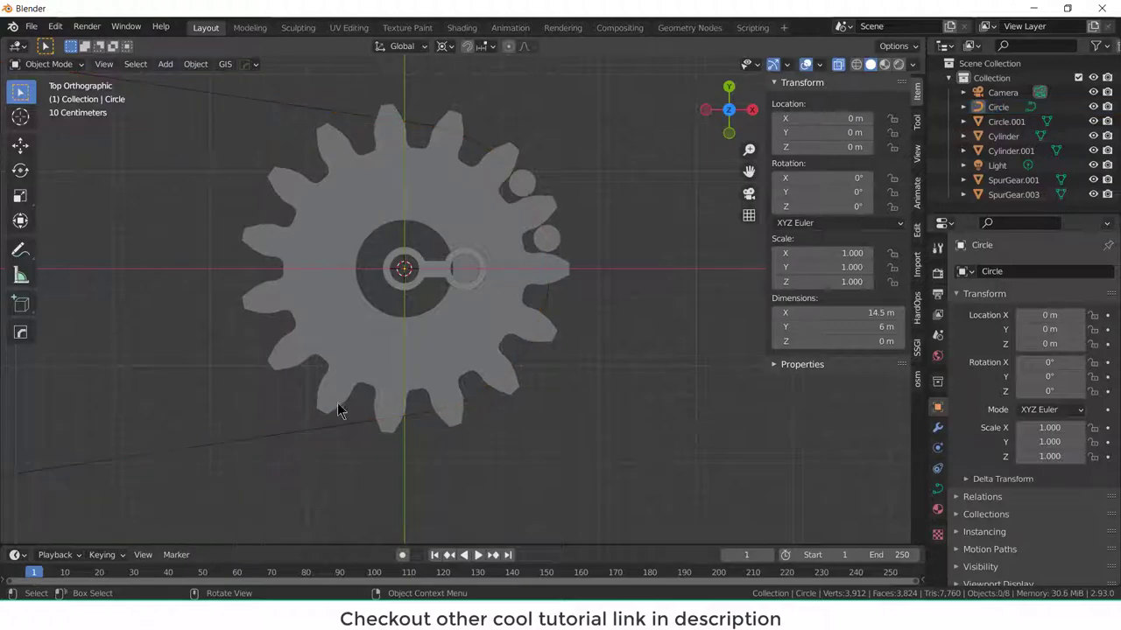
{"action": "left_click", "coordinate": [331, 428]}
- Try an Array modifier on the chain link, then remove it again
{"action": "left_click", "coordinate": [432, 267]}
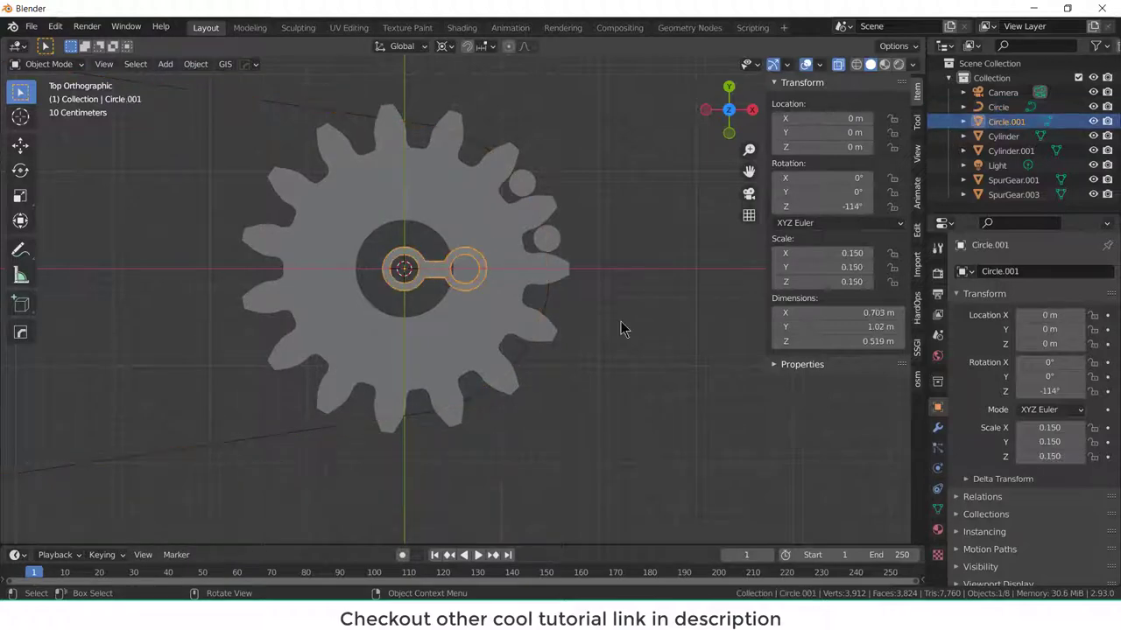
{"action": "left_click", "coordinate": [938, 428]}
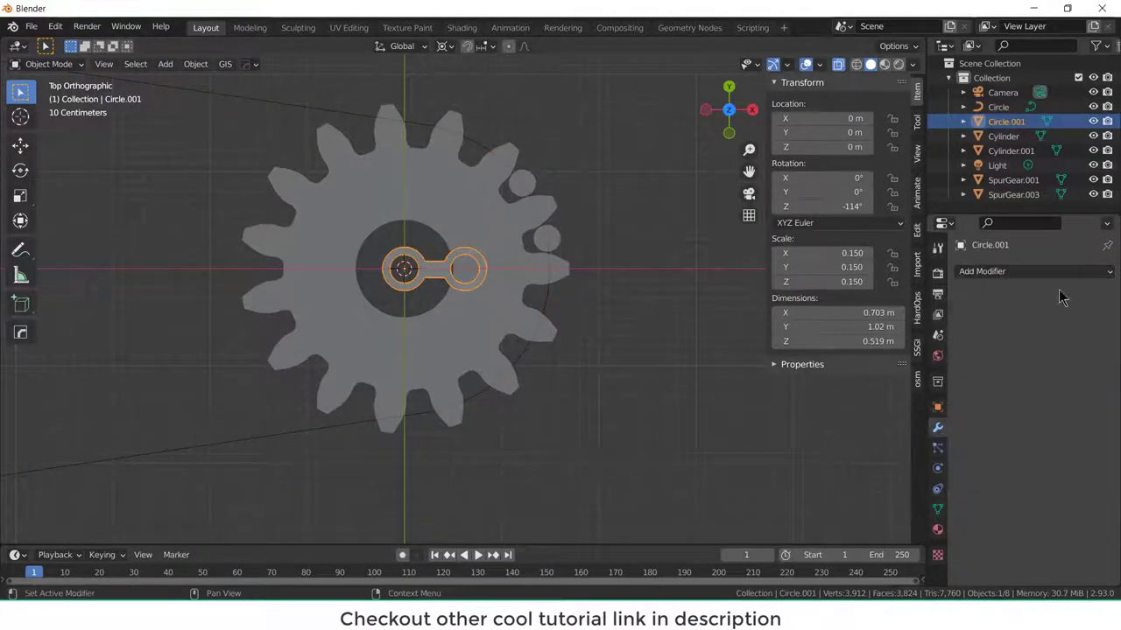
{"action": "left_click", "coordinate": [1059, 275]}
{"action": "left_click", "coordinate": [811, 322]}
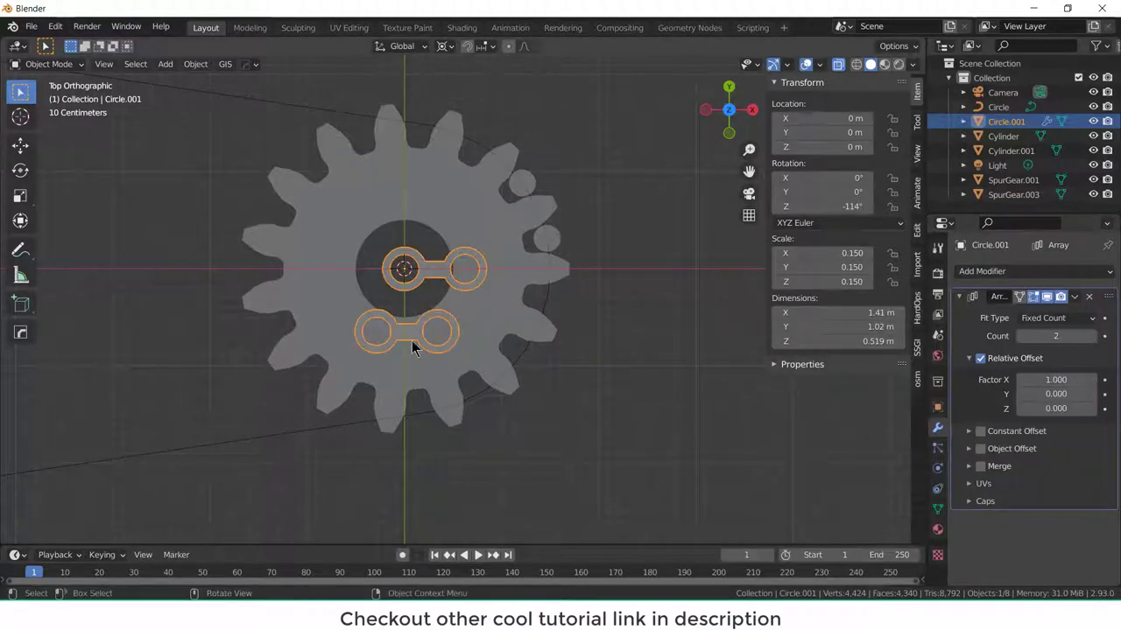
{"action": "left_click", "coordinate": [1090, 298]}
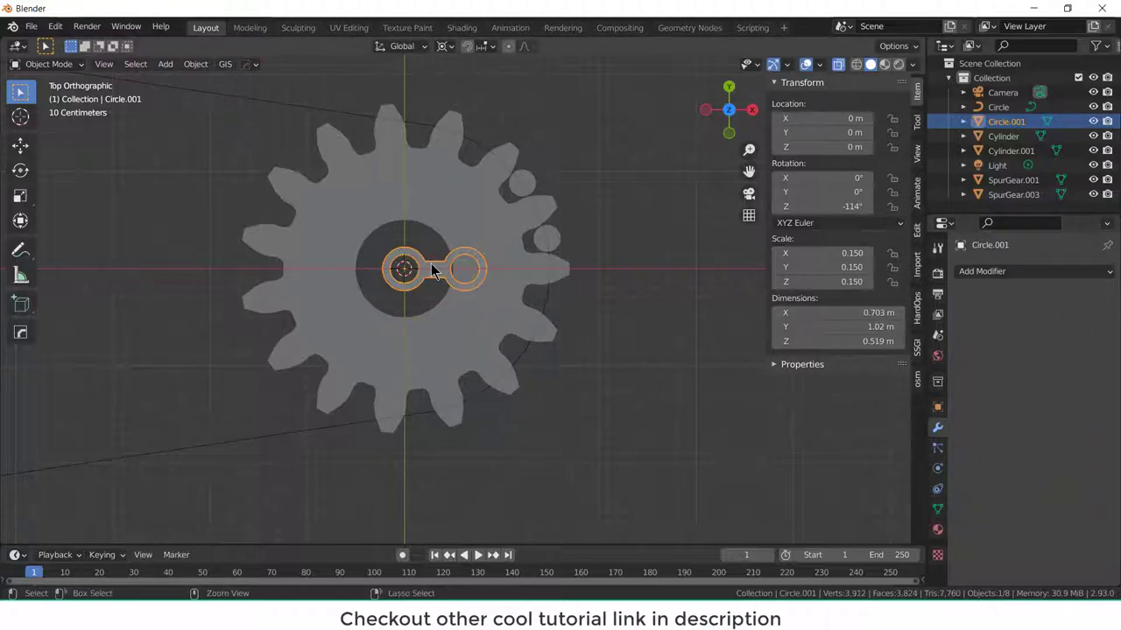
{"action": "key", "text": "ctrl+s"}
{"action": "left_click", "coordinate": [917, 79]}
- Apply all transforms, then add an Array with 0.58 relative X offset and count 60
{"action": "key", "text": "ctrl+a"}
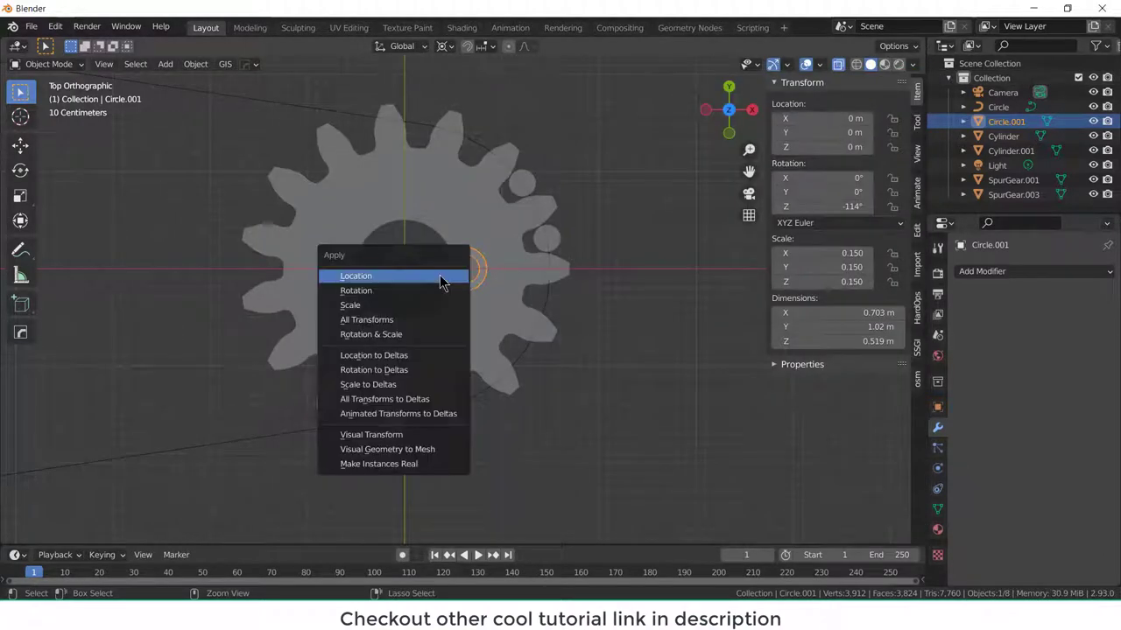
{"action": "left_click", "coordinate": [440, 321]}
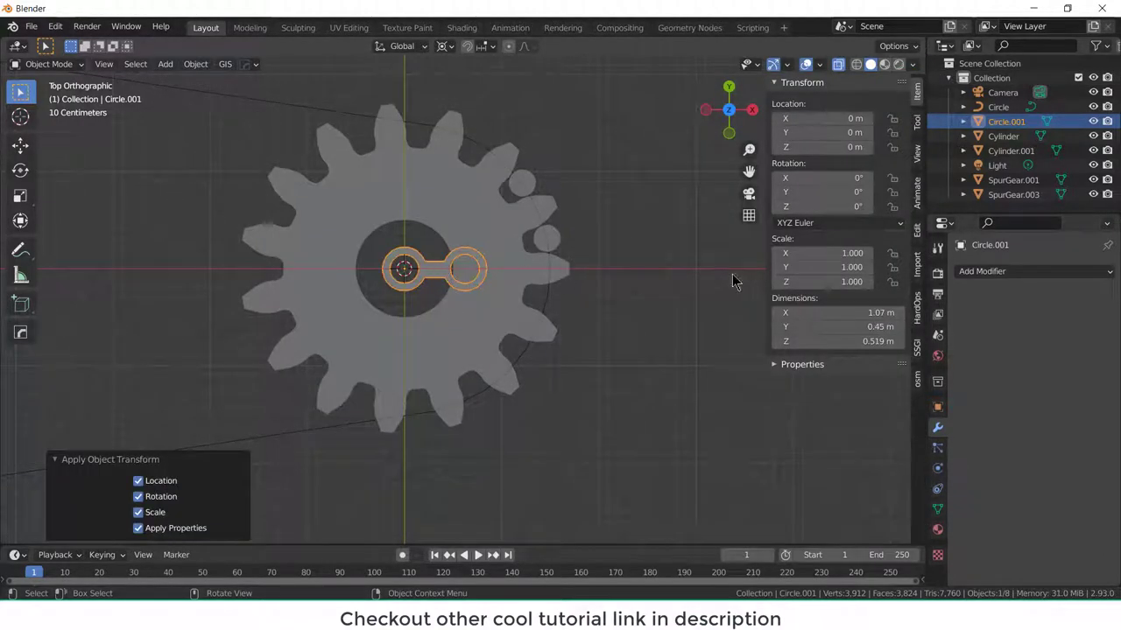
{"action": "left_click", "coordinate": [1033, 271]}
{"action": "left_click", "coordinate": [840, 313]}
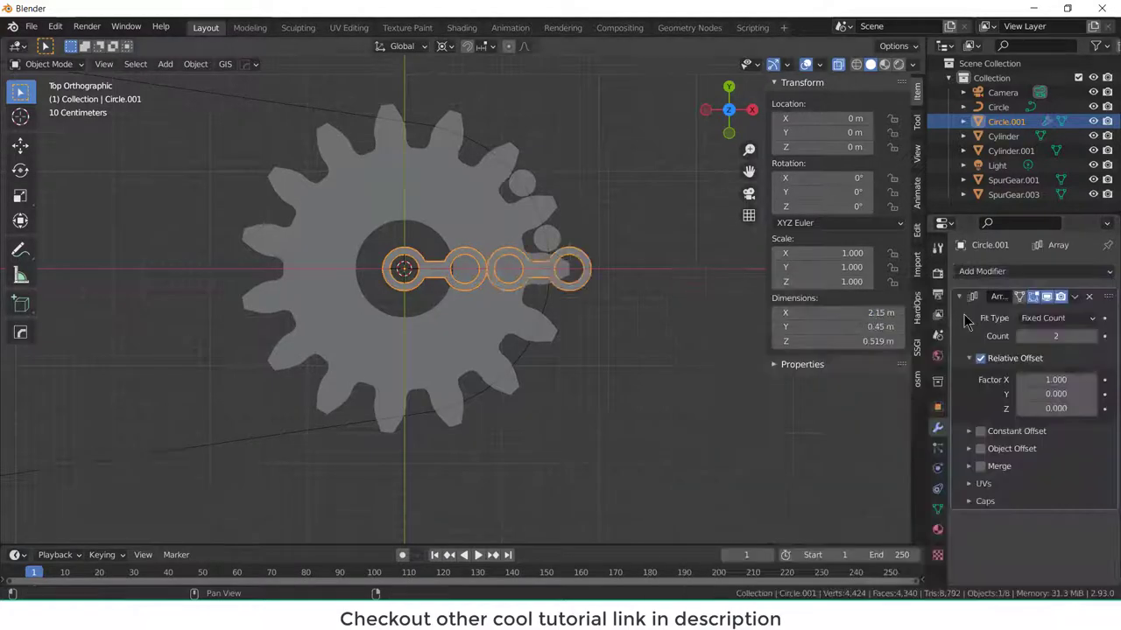
{"action": "left_click_drag", "start_coordinate": [1051, 380], "coordinate": [1022, 380]}
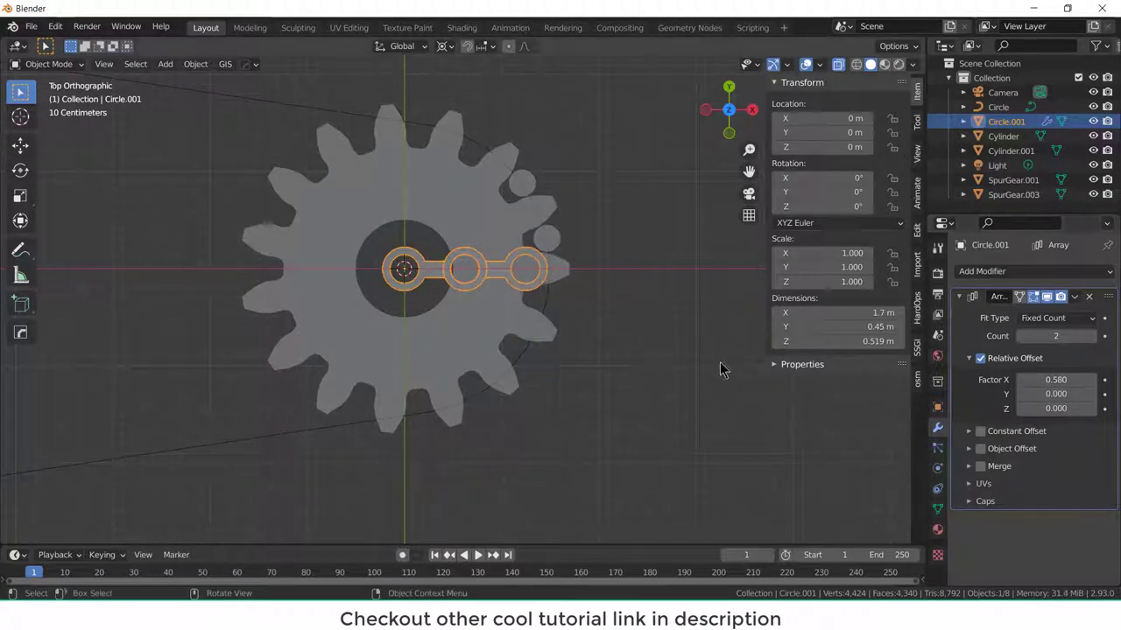
{"action": "left_click", "coordinate": [1050, 335]}
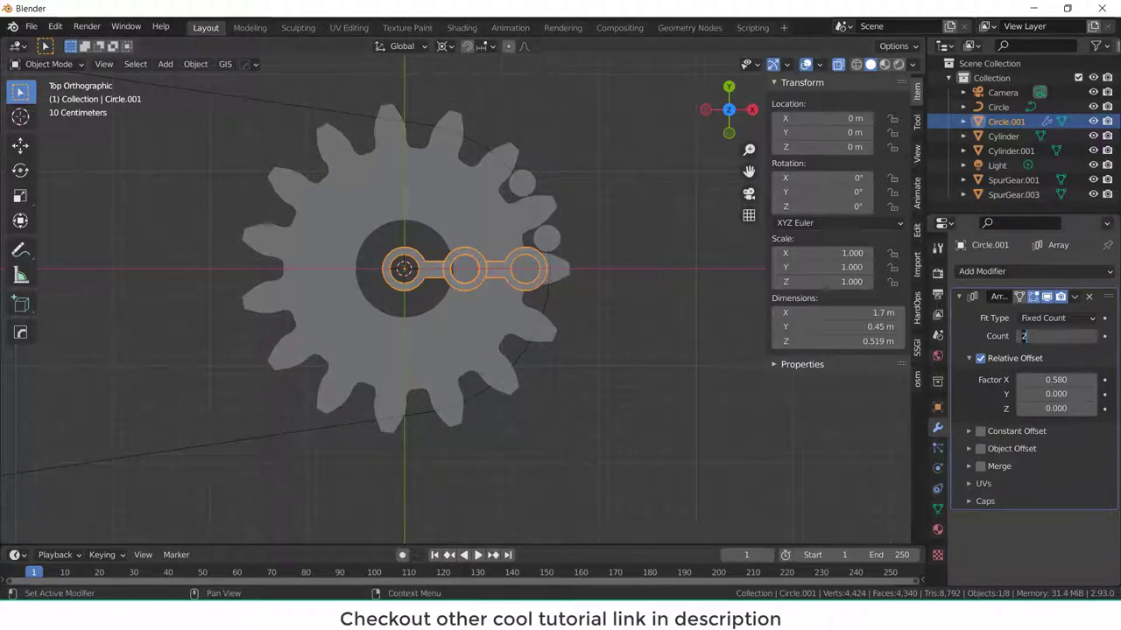
{"action": "type", "text": "60"}
{"action": "key", "text": "Return"}
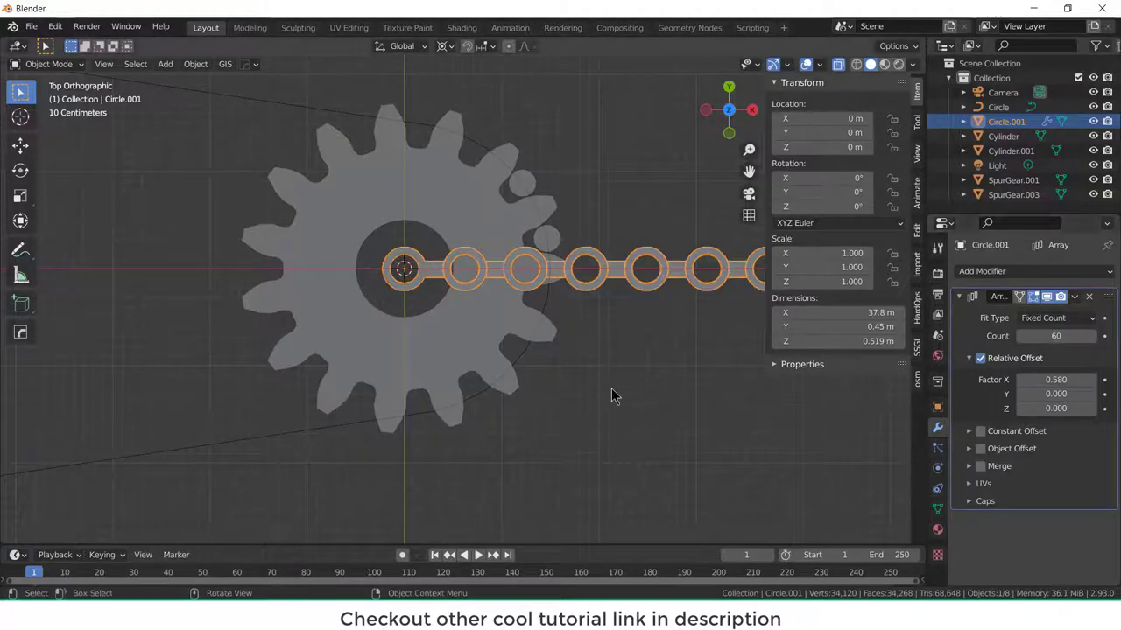
{"action": "scroll", "coordinate": [611, 394], "scroll_direction": "down", "scroll_amount": 5}
{"action": "scroll", "coordinate": [690, 395], "scroll_direction": "up", "scroll_amount": 2}
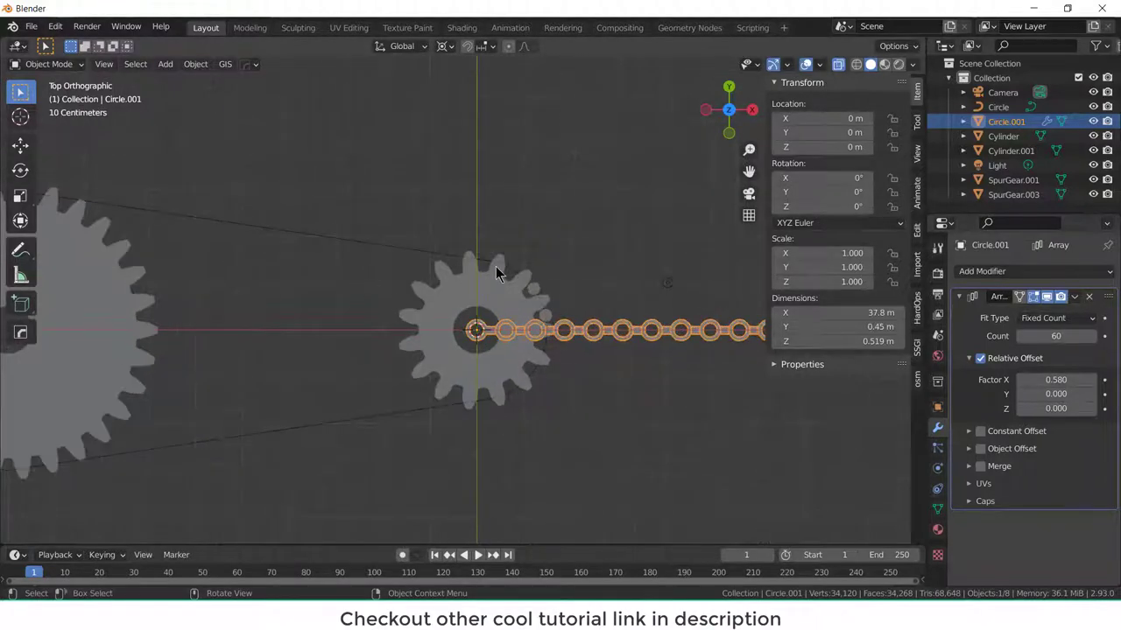
- Add a Curve modifier to the chain with Circle as its curve object
{"action": "left_click", "coordinate": [981, 272]}
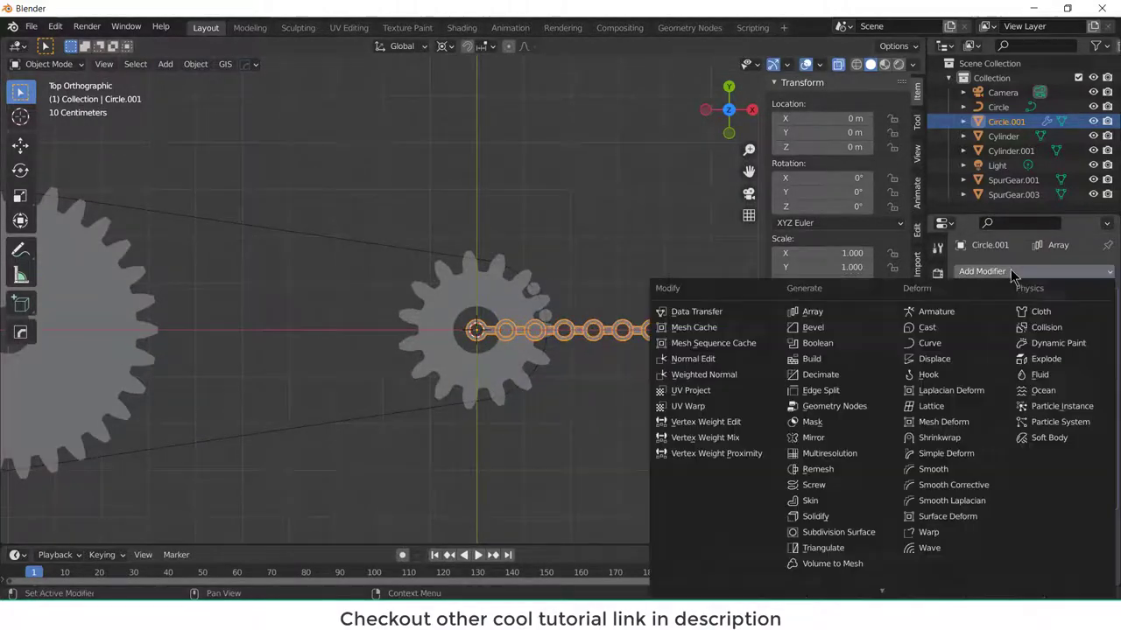
{"action": "left_click", "coordinate": [945, 351]}
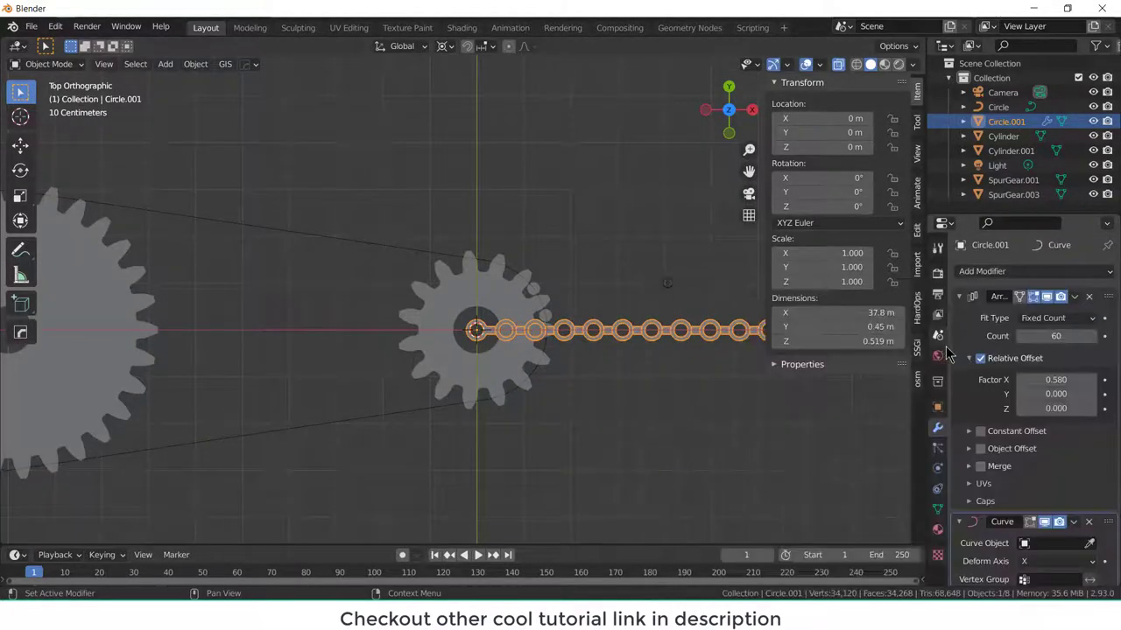
{"action": "left_click", "coordinate": [1061, 538]}
{"action": "left_click", "coordinate": [994, 386]}
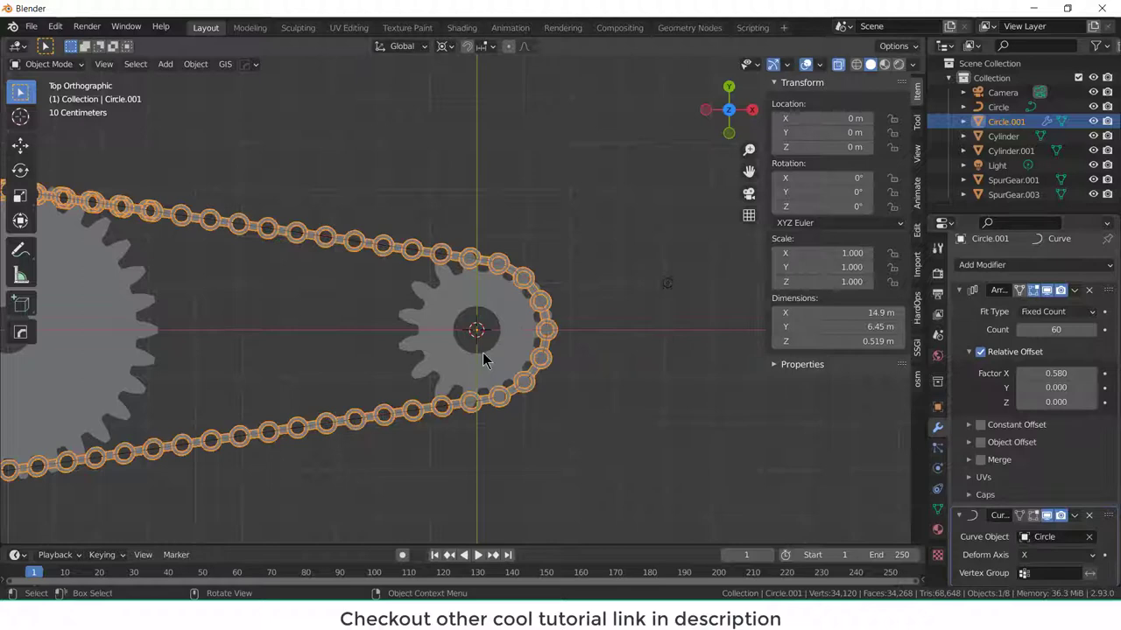
- Zoom and pan to inspect the chain bent around the small gear
{"action": "scroll", "coordinate": [413, 331], "scroll_direction": "down", "scroll_amount": 2}
{"action": "scroll", "coordinate": [169, 289], "scroll_direction": "up", "scroll_amount": 5}
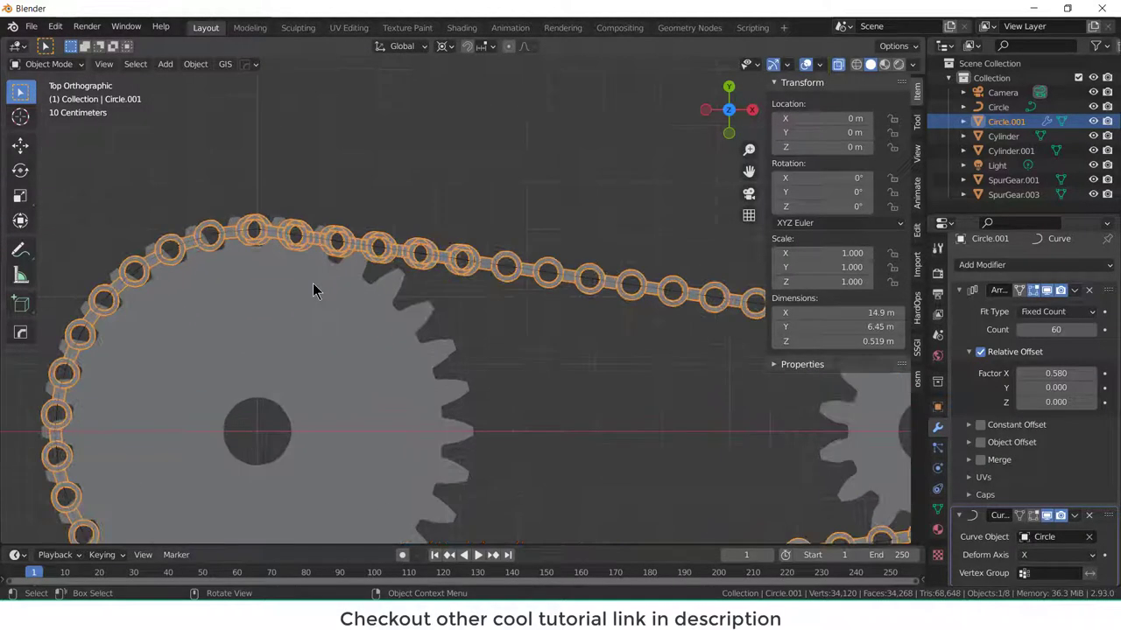
{"action": "scroll", "coordinate": [312, 288], "scroll_direction": "down", "scroll_amount": 3}
{"action": "scroll", "coordinate": [413, 307], "scroll_direction": "up", "scroll_amount": 3}
{"action": "scroll", "coordinate": [219, 252], "scroll_direction": "down", "scroll_amount": 6}
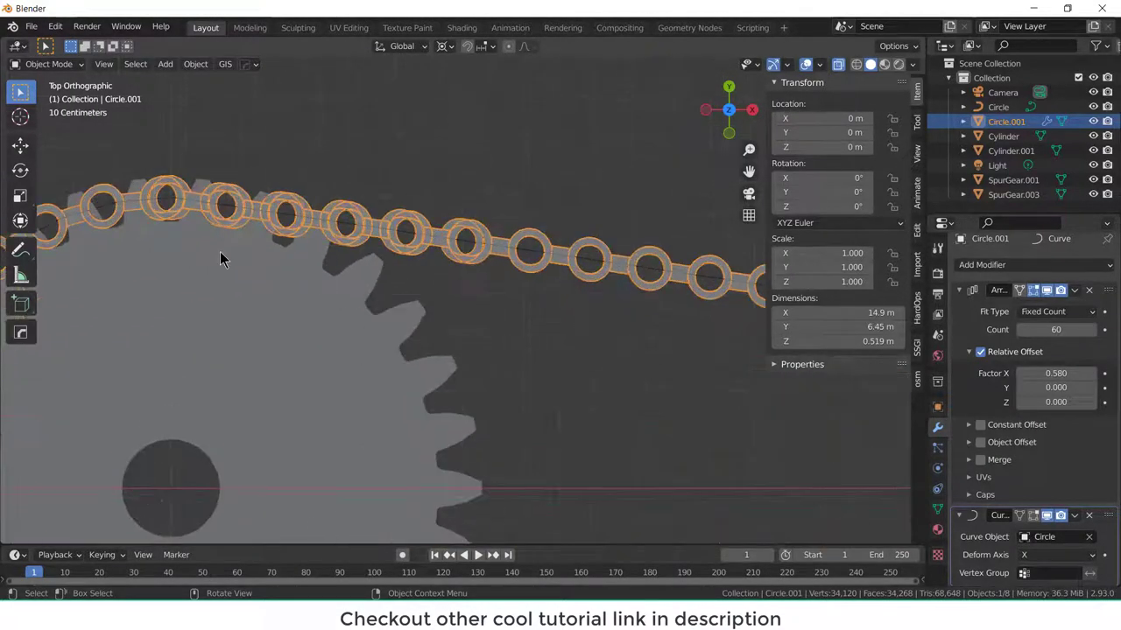
{"action": "scroll", "coordinate": [730, 334], "scroll_direction": "up", "scroll_amount": 8}
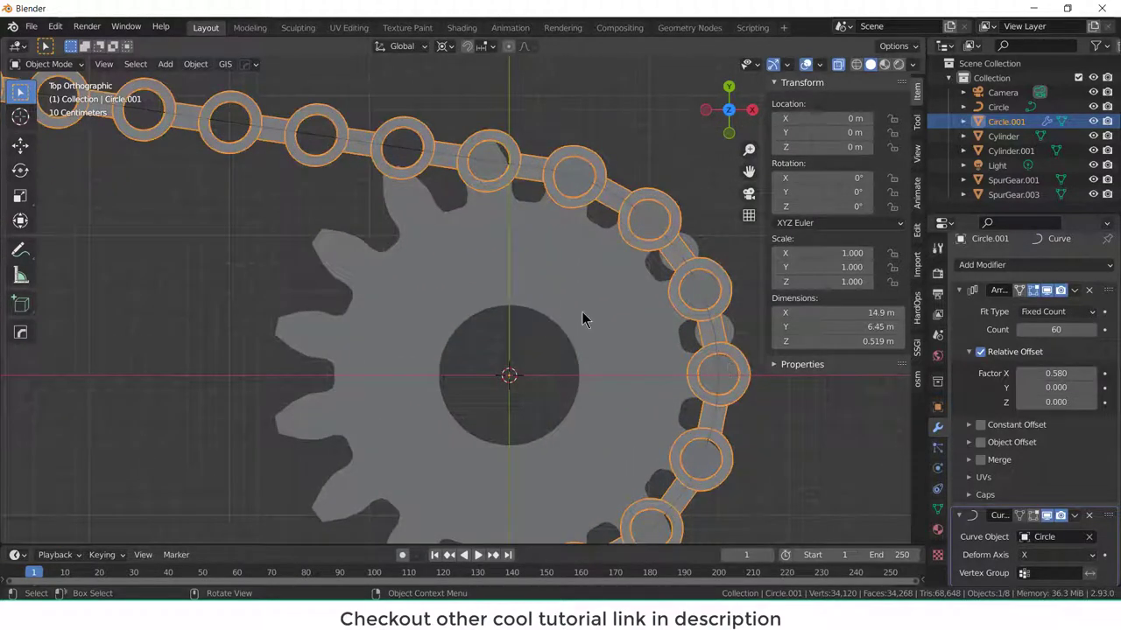
{"action": "scroll", "coordinate": [581, 311], "scroll_direction": "down", "scroll_amount": 5}
{"action": "scroll", "coordinate": [318, 267], "scroll_direction": "down", "scroll_amount": 5}
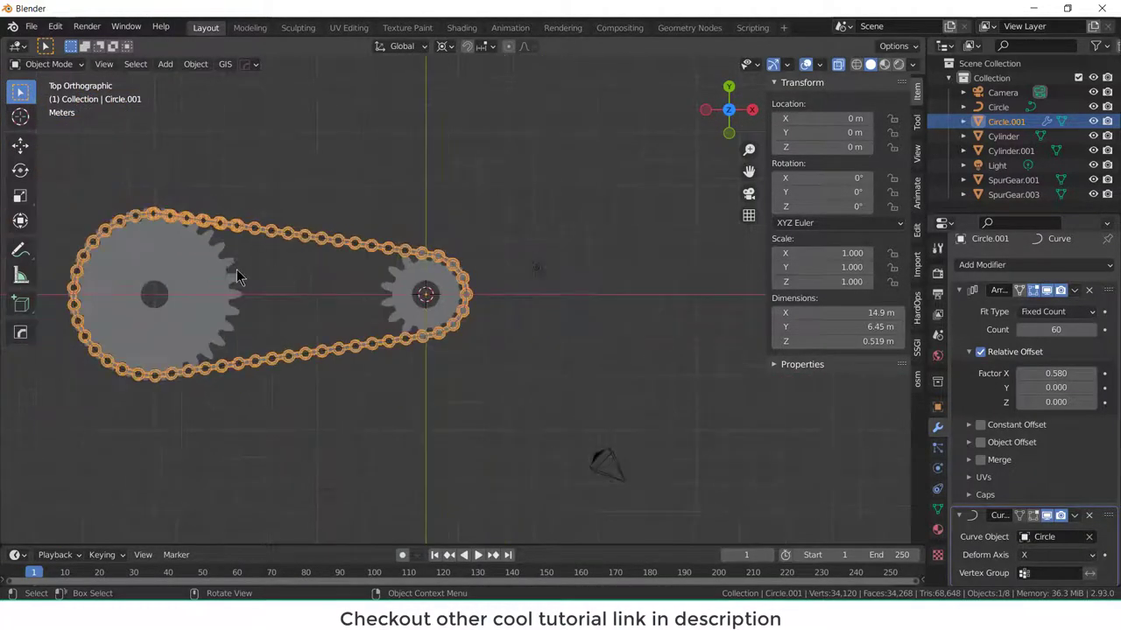
{"action": "scroll", "coordinate": [238, 277], "scroll_direction": "up", "scroll_amount": 3}
{"action": "scroll", "coordinate": [237, 277], "scroll_direction": "down", "scroll_amount": 1}
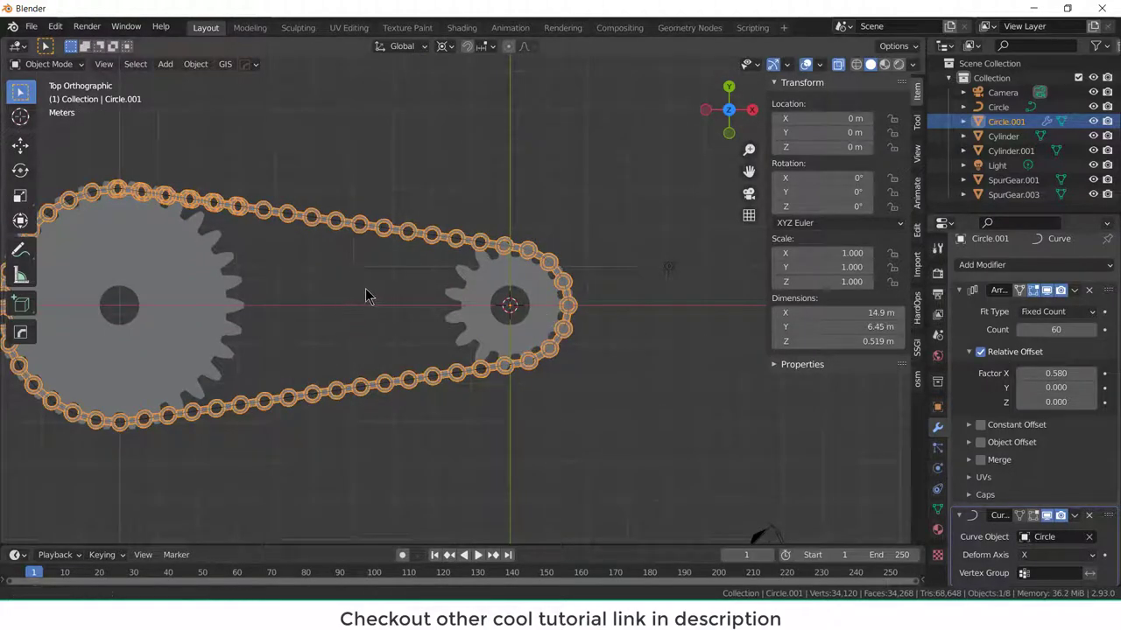
{"action": "middle_click_drag", "start_coordinate": [368, 295], "coordinate": [426, 303], "text": "shift"}
{"action": "scroll", "coordinate": [363, 286], "scroll_direction": "up", "scroll_amount": 1}
{"action": "scroll", "coordinate": [490, 289], "scroll_direction": "down", "scroll_amount": 1}
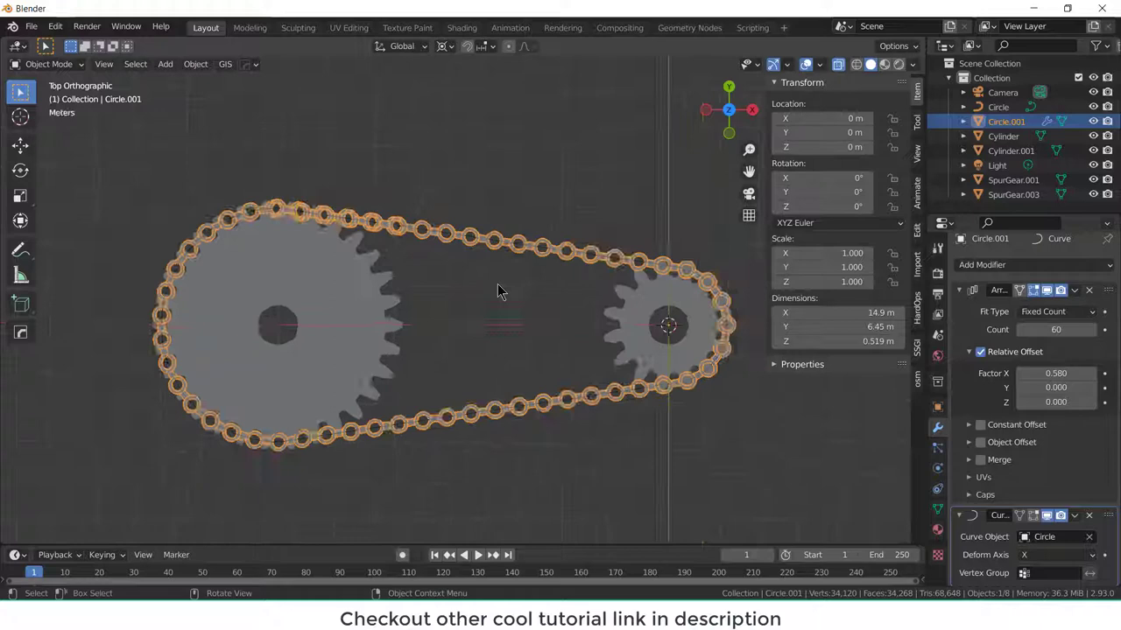
{"action": "scroll", "coordinate": [604, 315], "scroll_direction": "up", "scroll_amount": 1}
{"action": "middle_click_drag", "start_coordinate": [618, 321], "coordinate": [538, 318], "text": "shift"}
{"action": "scroll", "coordinate": [538, 319], "scroll_direction": "up", "scroll_amount": 2}
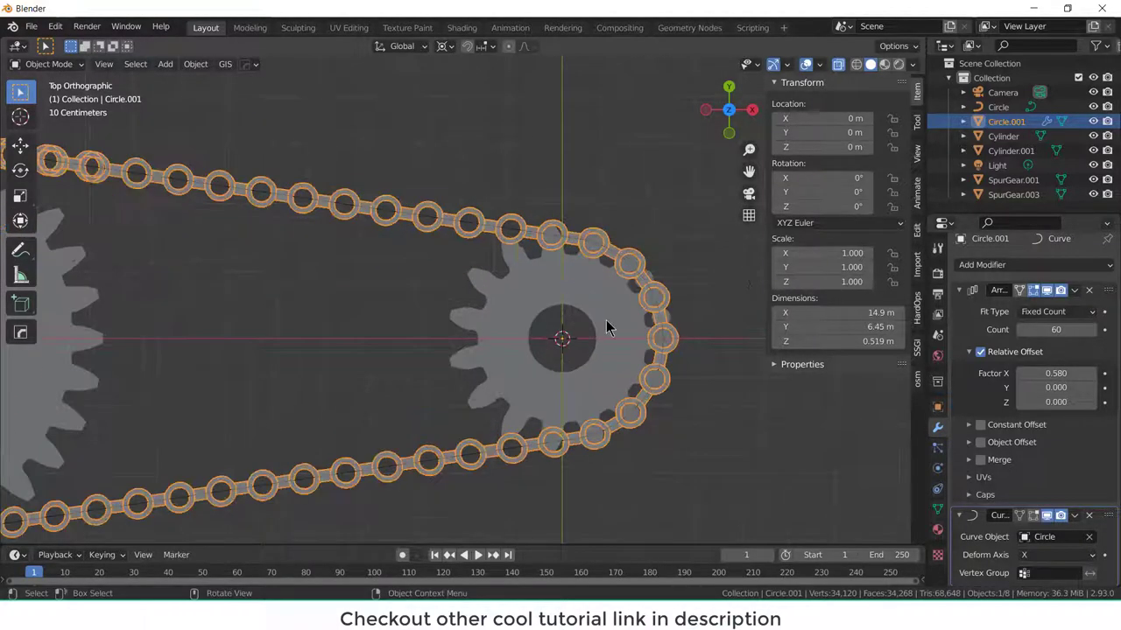
- Rotate the small gear SpurGear.001 by -10.9° so its teeth sit between the chain links
{"action": "left_click", "coordinate": [609, 328]}
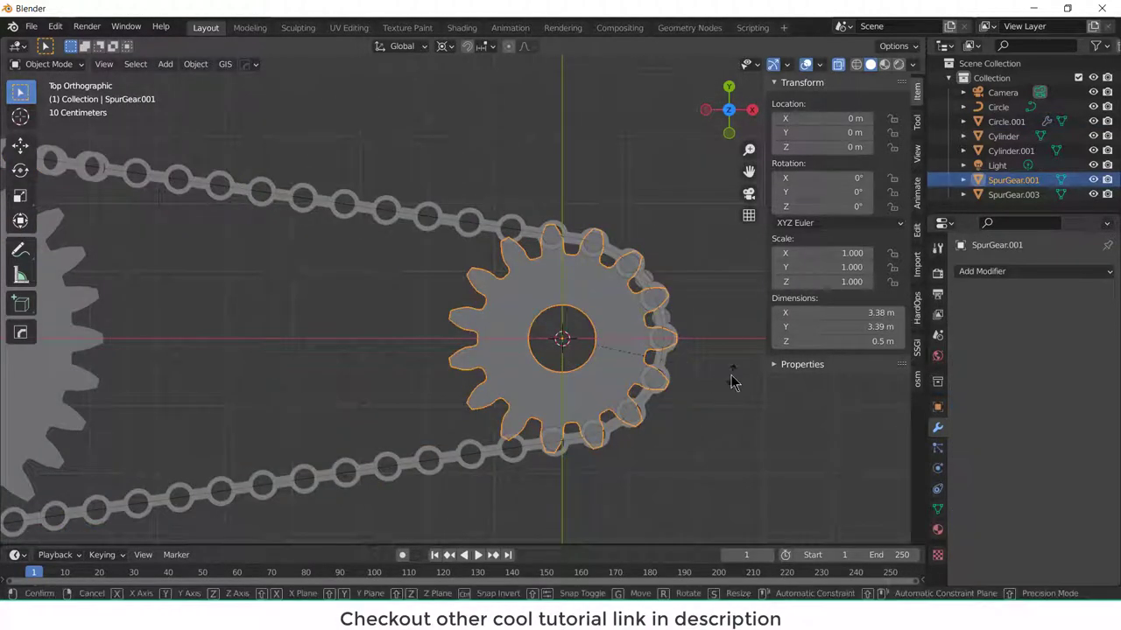
{"action": "key", "text": "r"}
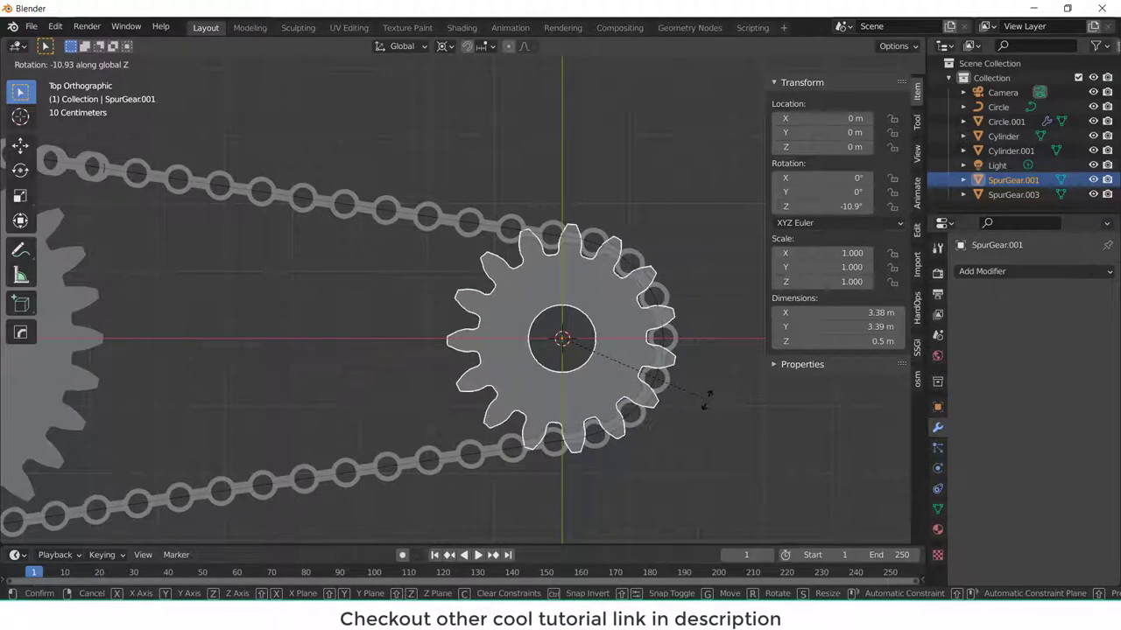
{"action": "left_click", "coordinate": [706, 401]}
{"action": "scroll", "coordinate": [335, 336], "scroll_direction": "down", "scroll_amount": 2}
{"action": "scroll", "coordinate": [200, 313], "scroll_direction": "up", "scroll_amount": 2}
{"action": "middle_click_drag", "start_coordinate": [201, 312], "coordinate": [520, 290]}
{"action": "key", "text": "KP_7"}
{"action": "scroll", "coordinate": [374, 201], "scroll_direction": "up", "scroll_amount": 6}
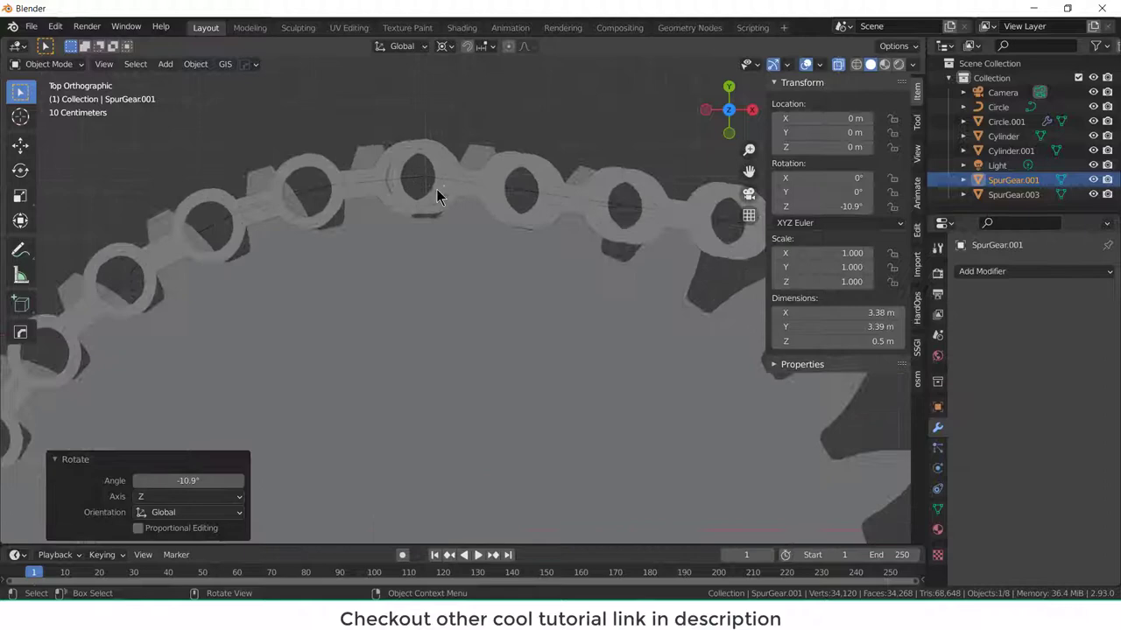
- Scale the chain Circle.001 to 1.003 along X, then deselect everything
{"action": "left_click", "coordinate": [366, 191]}
{"action": "left_click", "coordinate": [332, 177]}
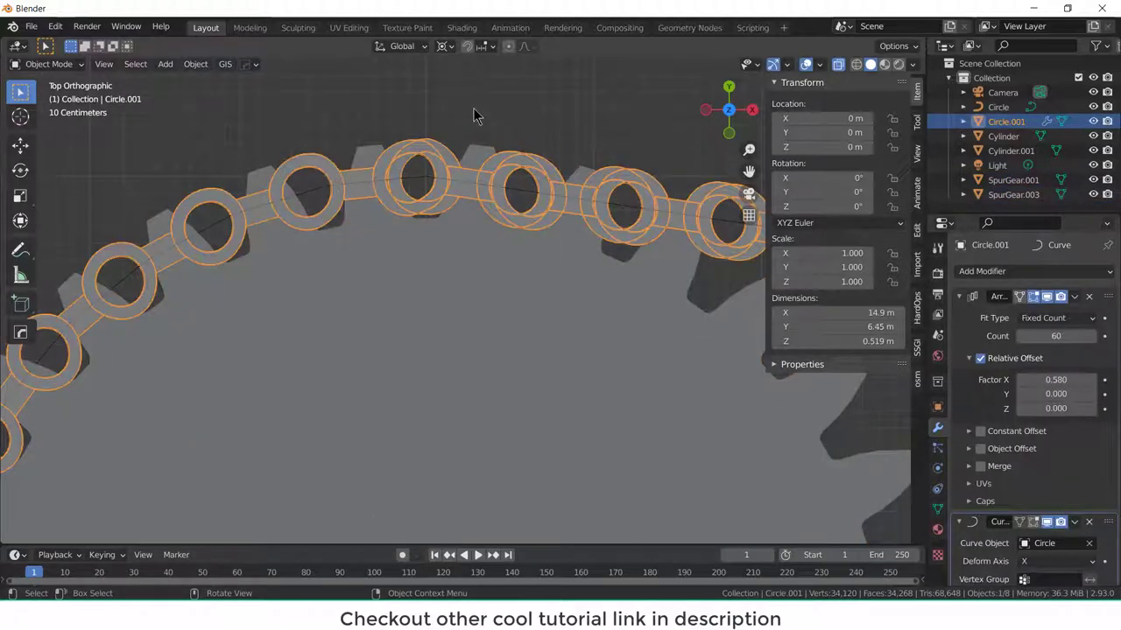
{"action": "key", "text": "s"}
{"action": "key", "text": "x"}
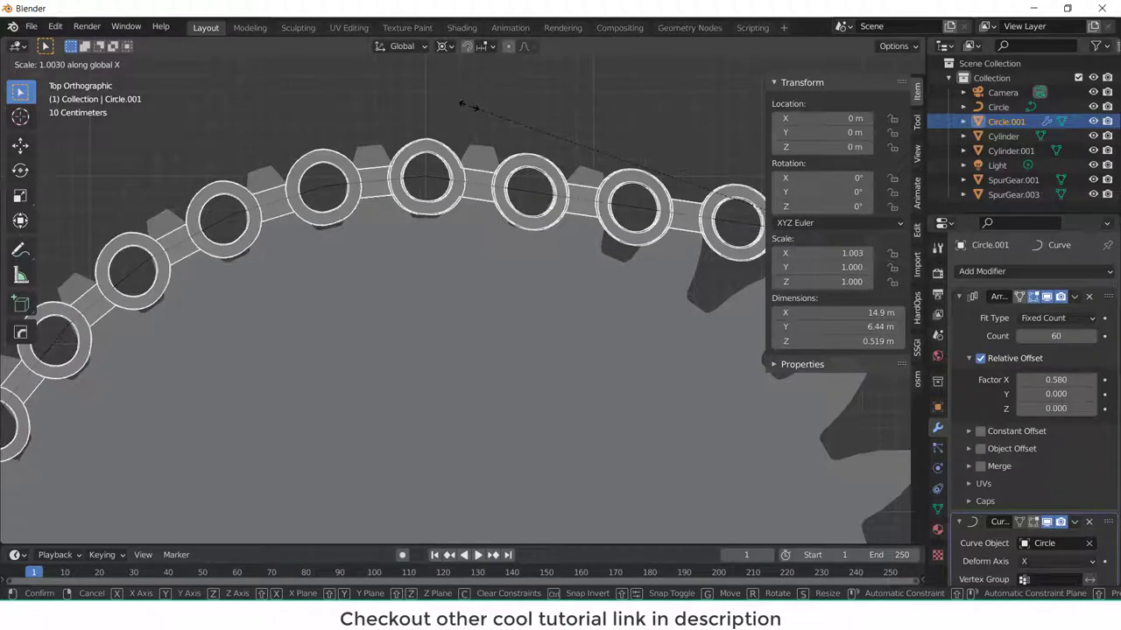
{"action": "left_click", "coordinate": [469, 107]}
{"action": "scroll", "coordinate": [470, 122], "scroll_direction": "down", "scroll_amount": 6}
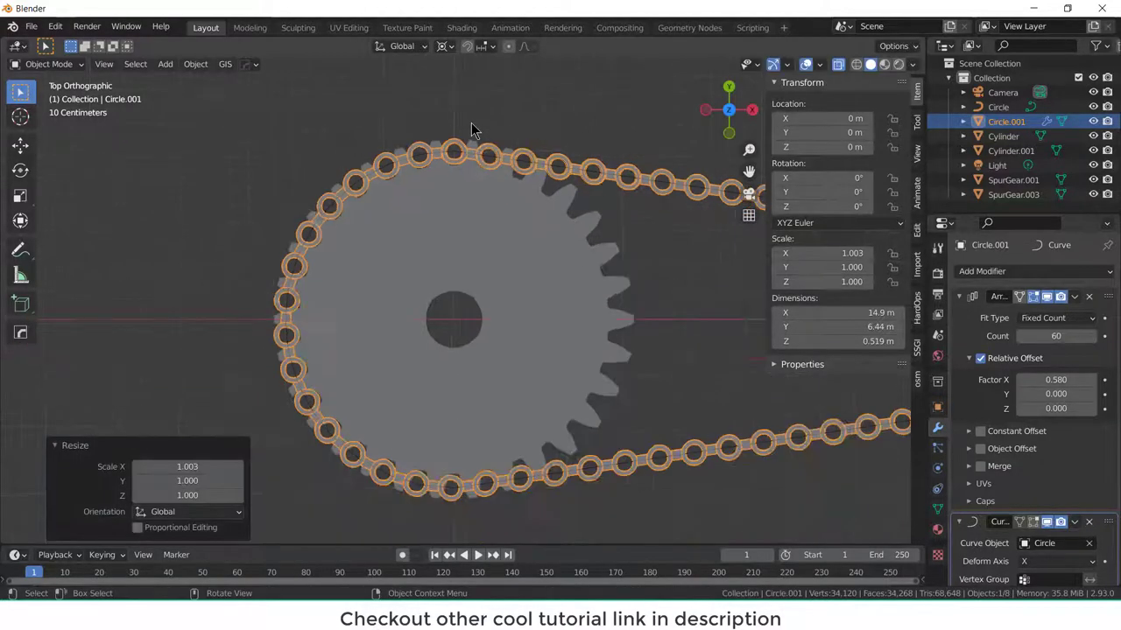
{"action": "middle_click_drag", "start_coordinate": [595, 300], "coordinate": [182, 333], "text": "shift"}
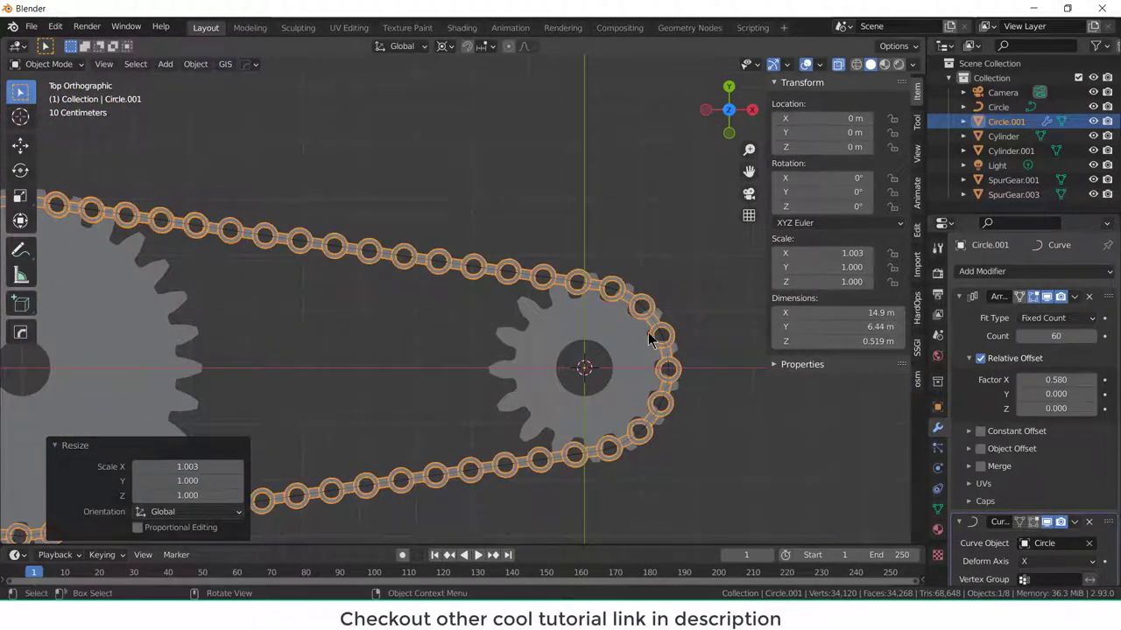
{"action": "key", "text": "Caps_Lock"}
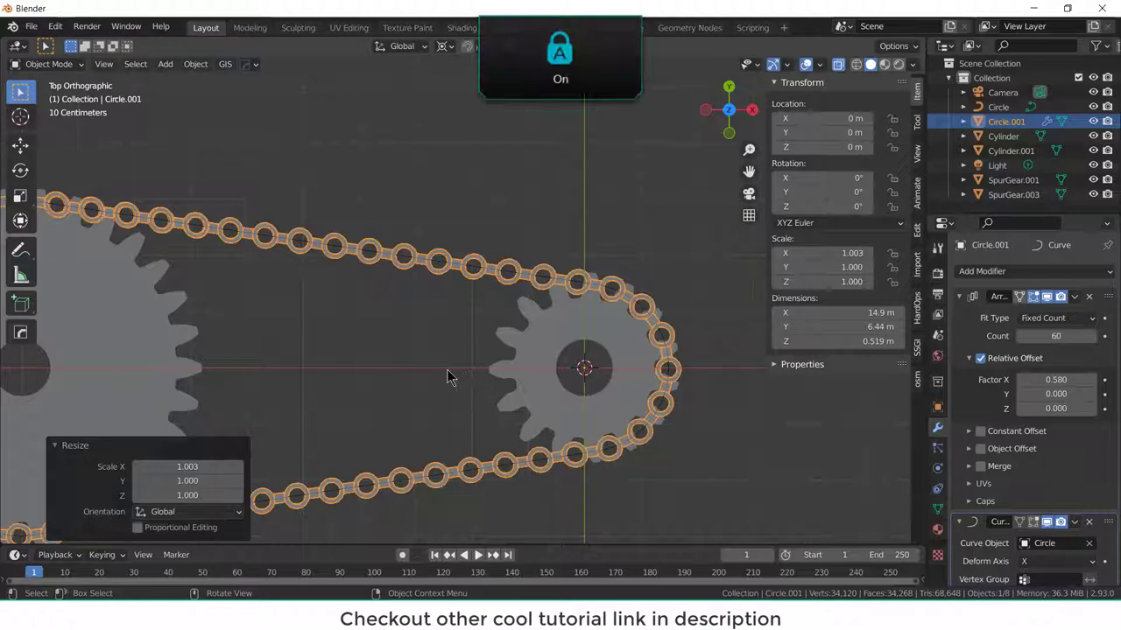
{"action": "key", "text": "Caps_Lock"}
{"action": "scroll", "coordinate": [432, 368], "scroll_direction": "down", "scroll_amount": 3}
{"action": "left_click", "coordinate": [382, 344]}
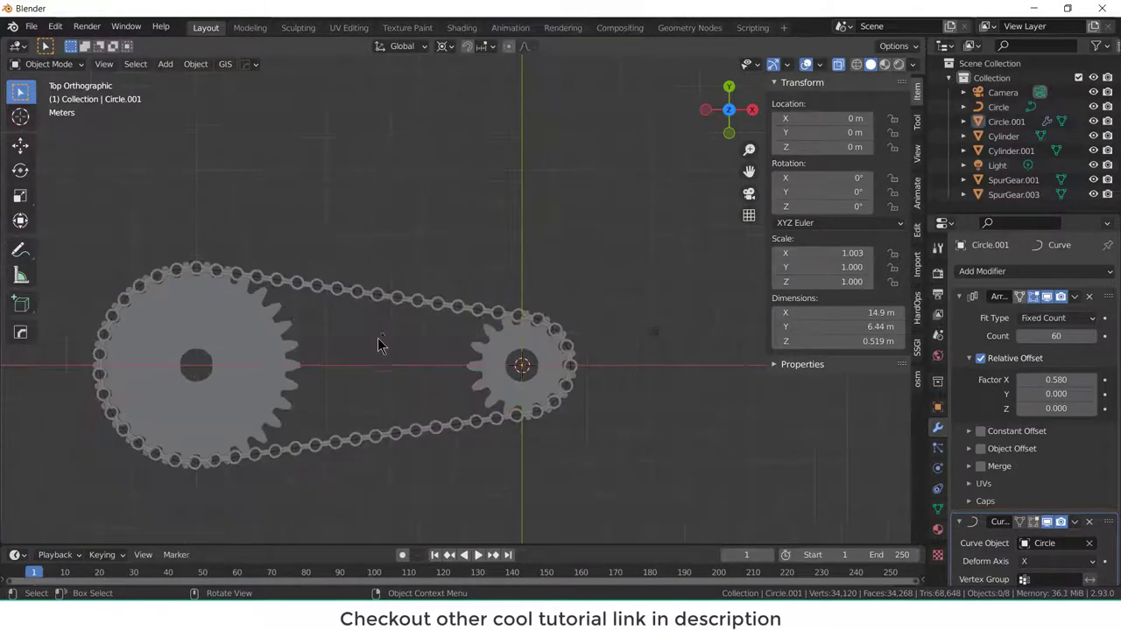
{"action": "middle_click_drag", "start_coordinate": [382, 343], "coordinate": [461, 339]}
{"action": "key", "text": "KP_7"}
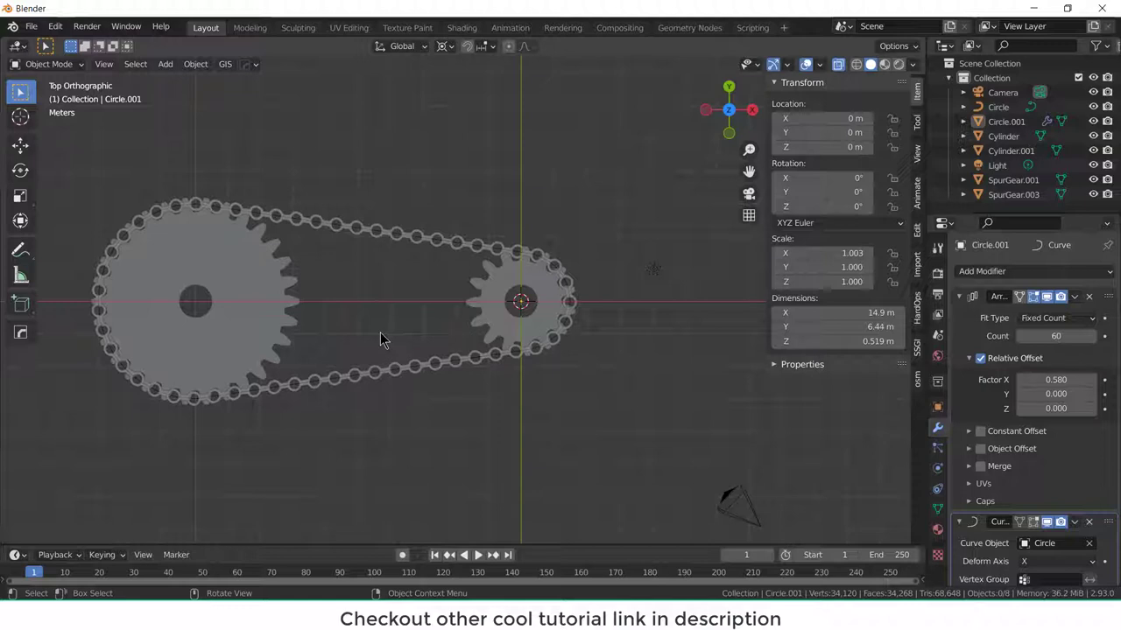
- Apply all transforms to the small gear
{"action": "left_click", "coordinate": [530, 275]}
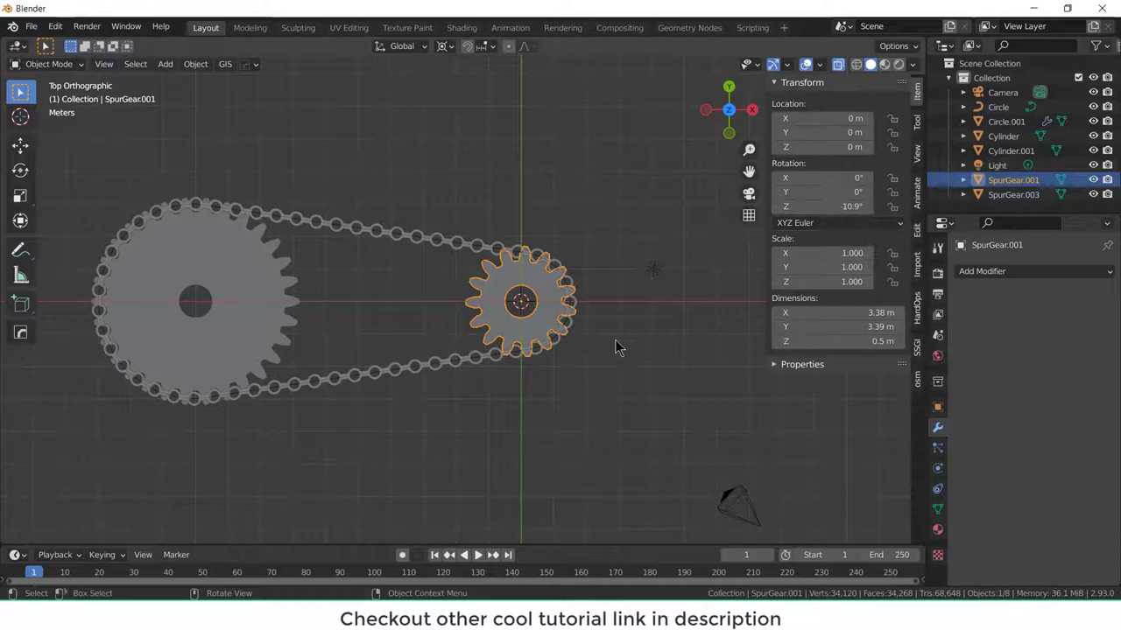
{"action": "key", "text": "ctrl+a"}
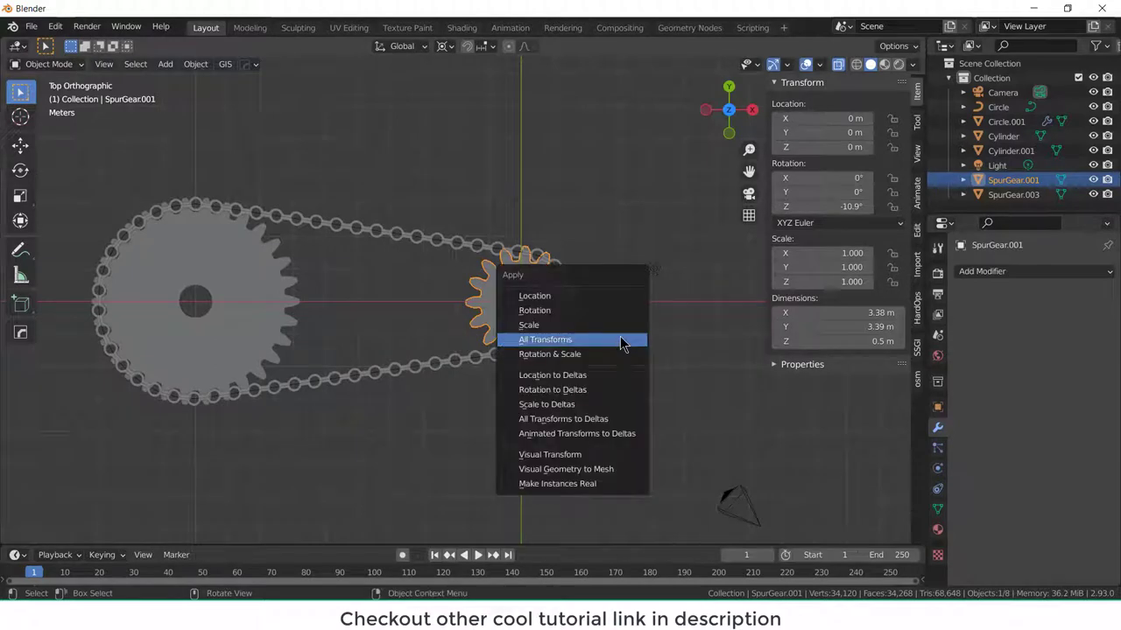
{"action": "left_click", "coordinate": [621, 340]}
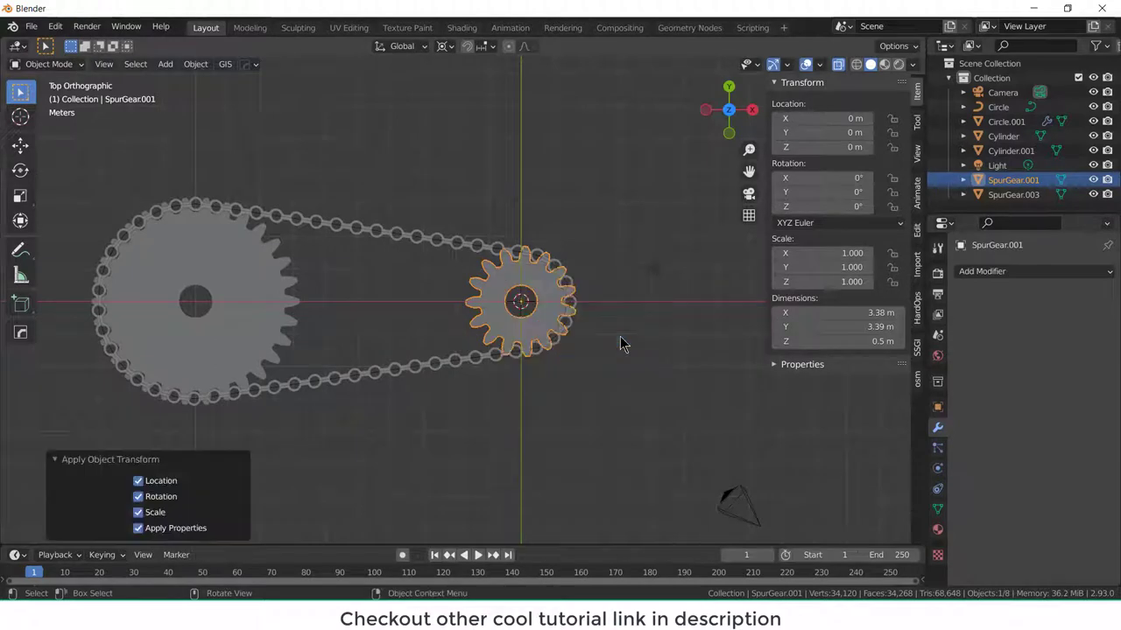
- Paste the copied driver onto the large gear SpurGear.003's Z rotation
{"action": "right_click", "coordinate": [843, 207]}
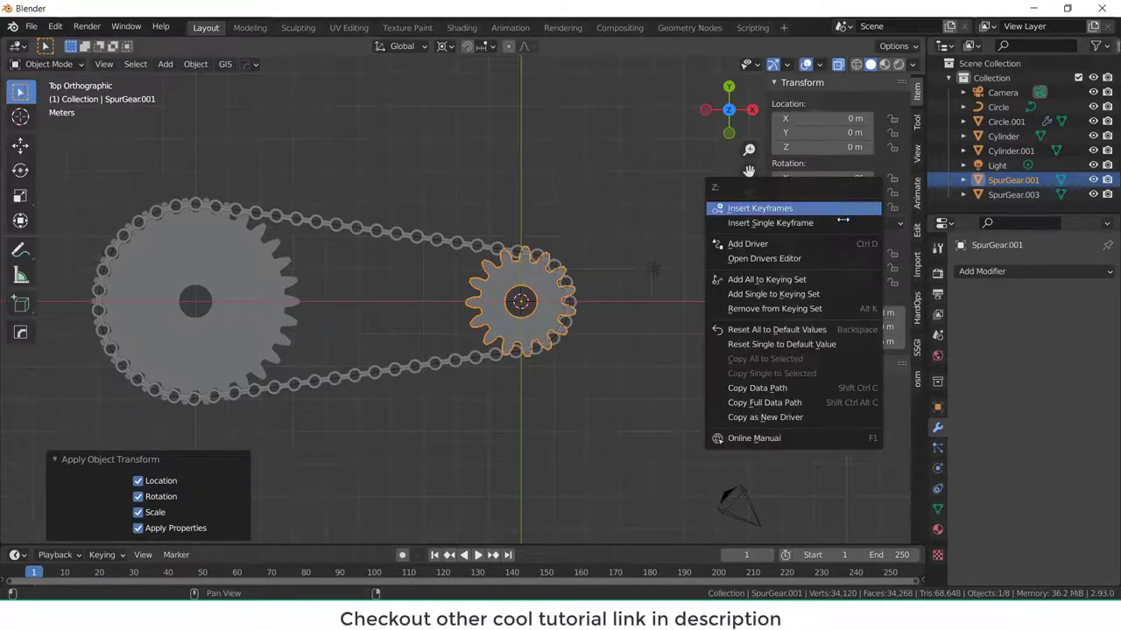
{"action": "left_click", "coordinate": [795, 417]}
{"action": "left_click", "coordinate": [267, 264]}
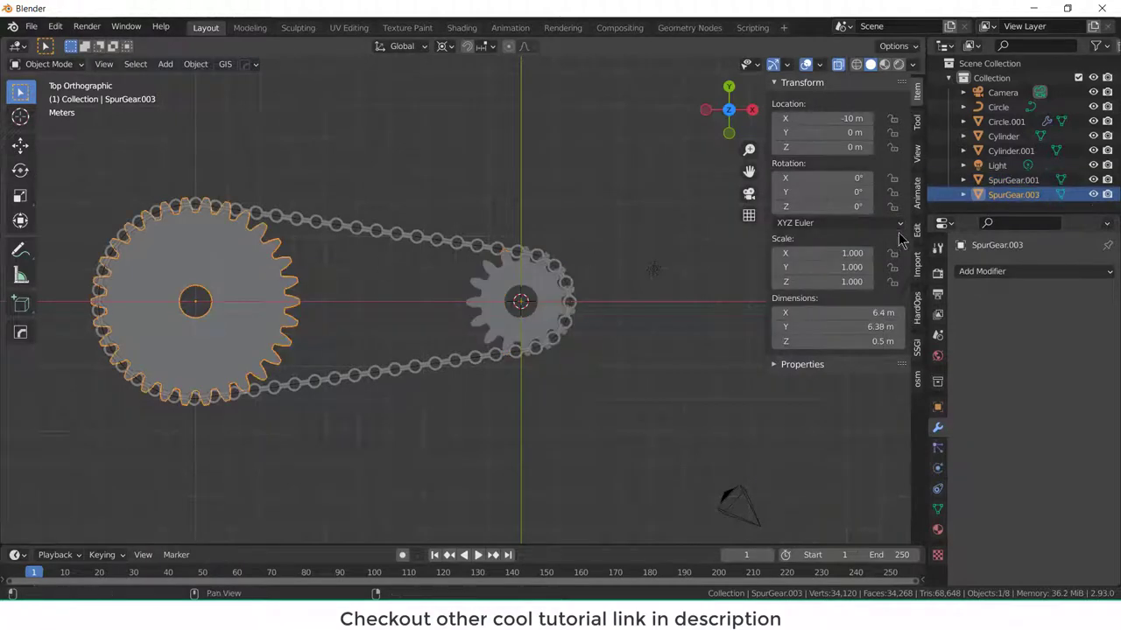
{"action": "right_click", "coordinate": [838, 205]}
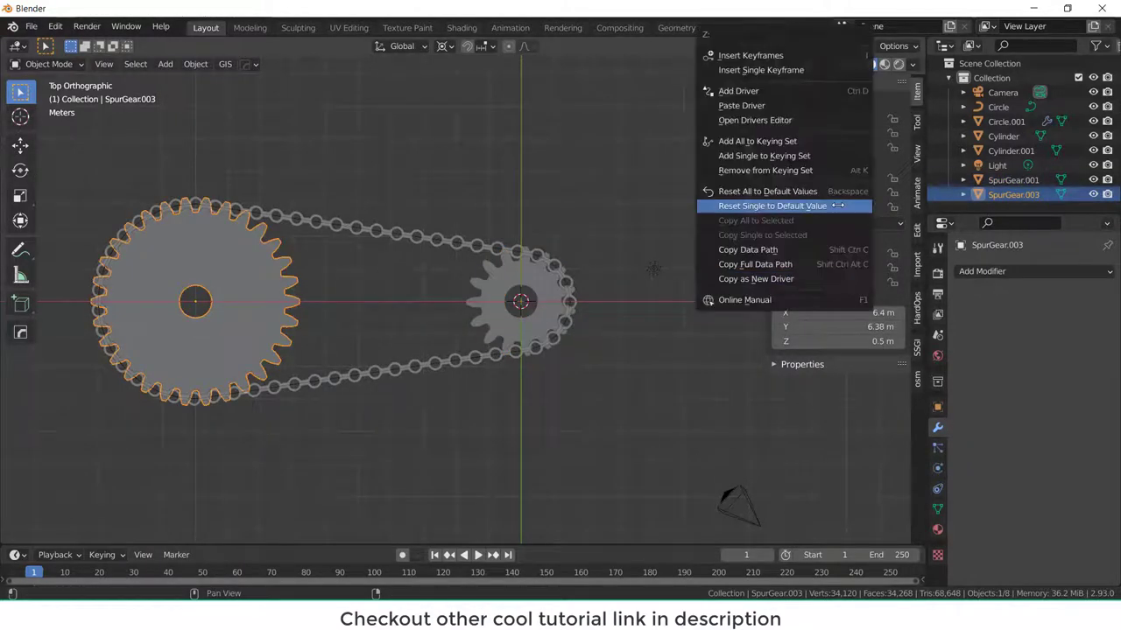
{"action": "left_click", "coordinate": [803, 106]}
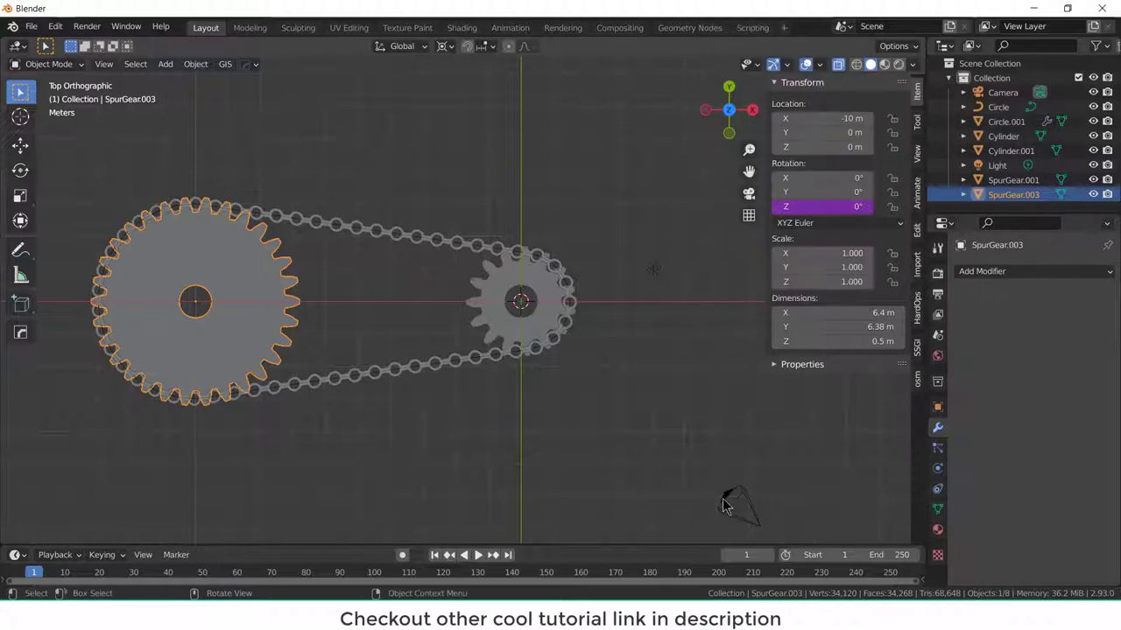
- Make the timeline area taller and switch it to the Drivers editor
{"action": "left_click_drag", "start_coordinate": [706, 457], "coordinate": [706, 409]}
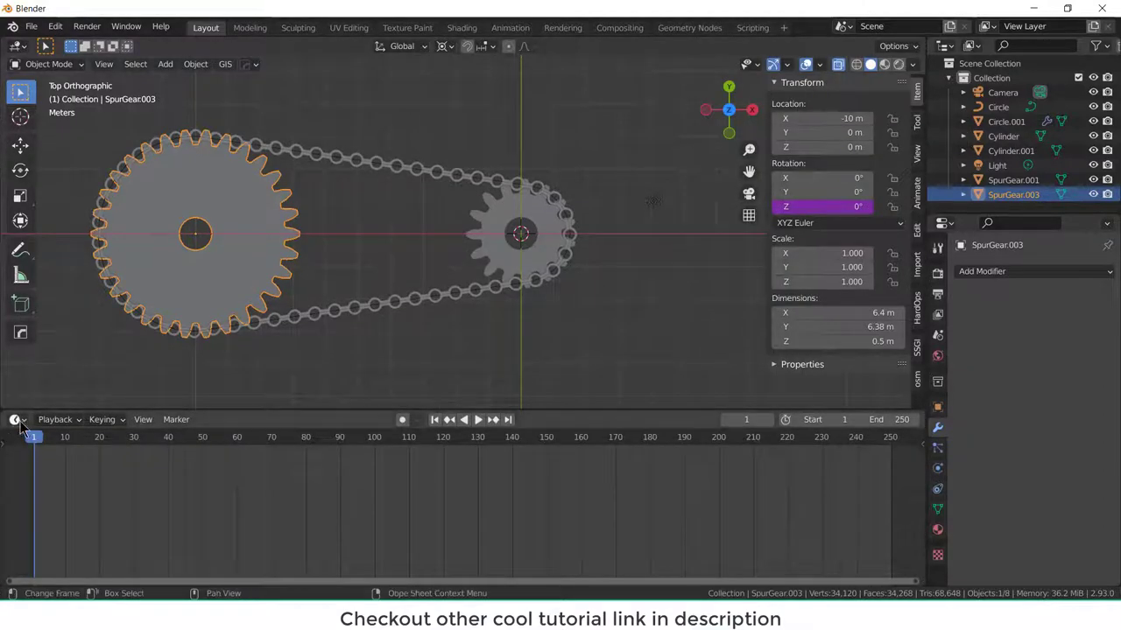
{"action": "left_click", "coordinate": [16, 419]}
{"action": "left_click", "coordinate": [16, 420]}
{"action": "left_click", "coordinate": [19, 421]}
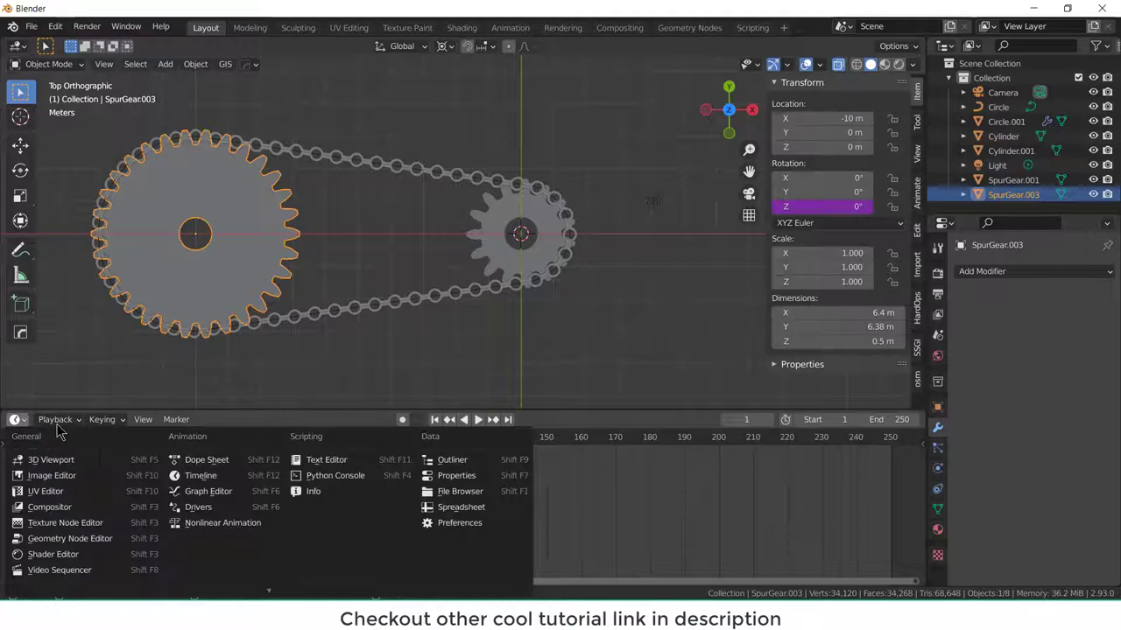
{"action": "left_click", "coordinate": [18, 421]}
{"action": "left_click", "coordinate": [25, 421]}
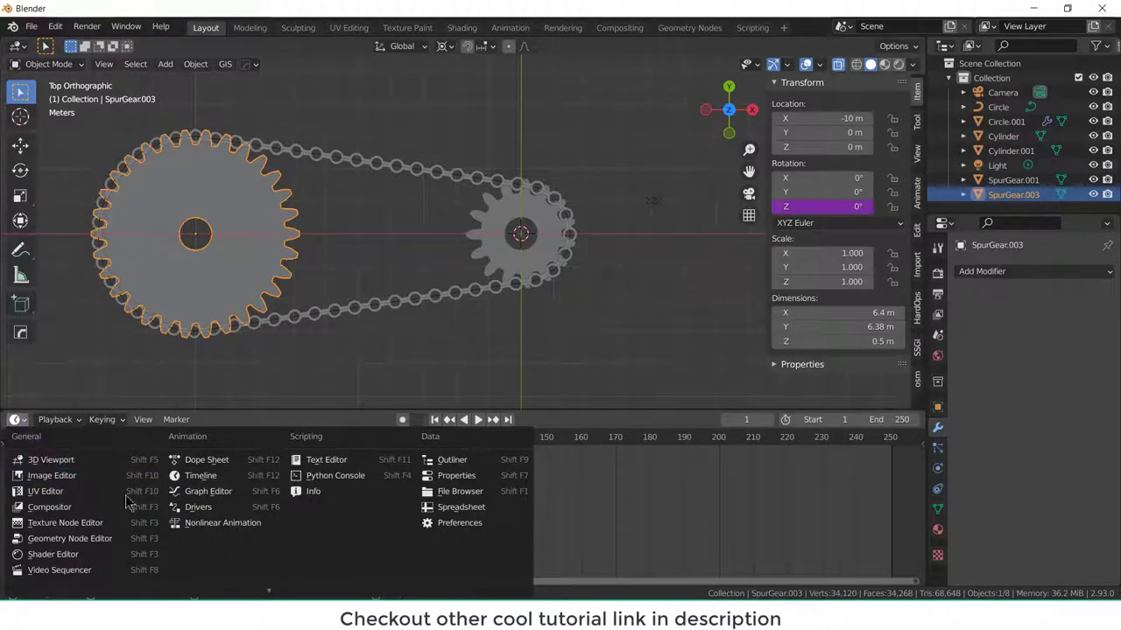
{"action": "left_click", "coordinate": [198, 507]}
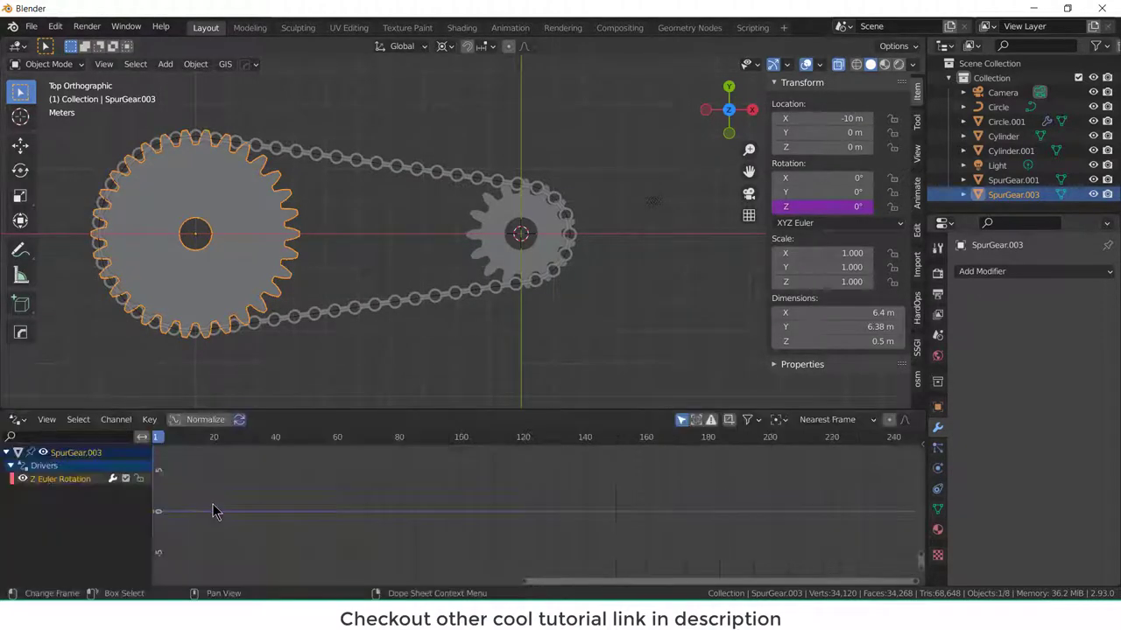
- Set the large gear's driver to a Scripted Expression reading rotation_euler/2
{"action": "key", "text": "n"}
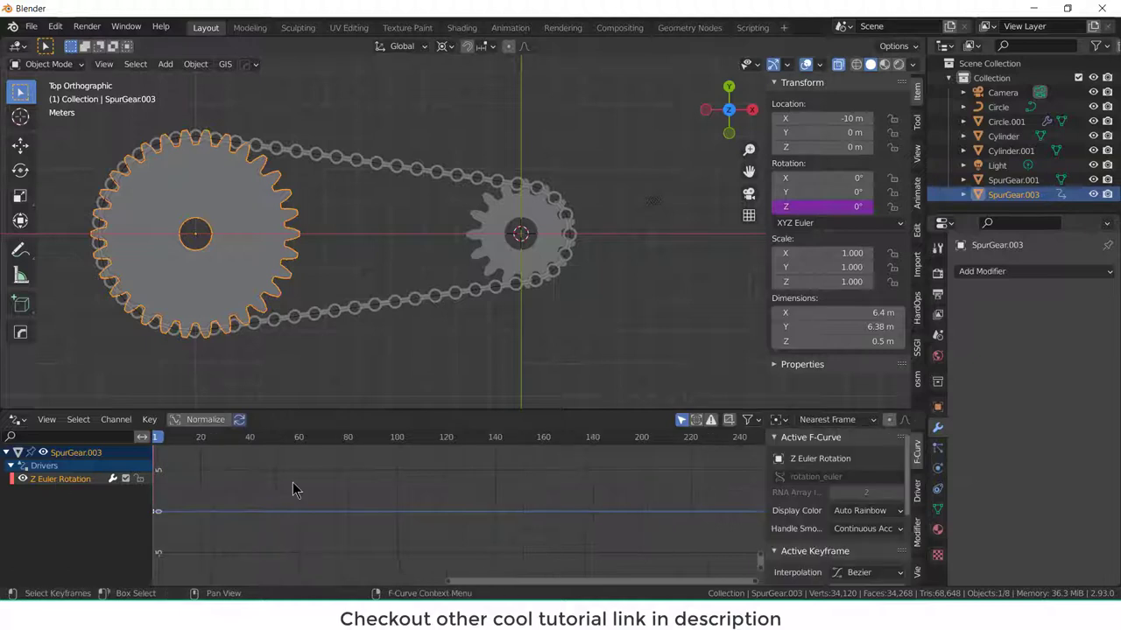
{"action": "left_click", "coordinate": [917, 490]}
{"action": "scroll", "coordinate": [867, 526], "scroll_direction": "down", "scroll_amount": 3}
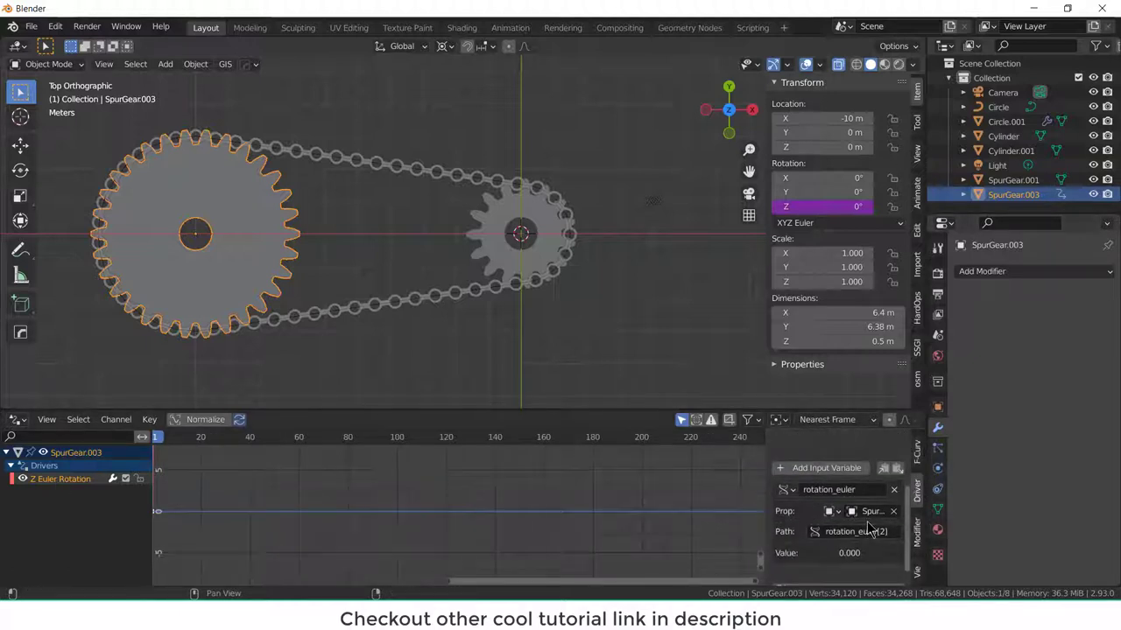
{"action": "scroll", "coordinate": [869, 516], "scroll_direction": "up", "scroll_amount": 2}
{"action": "left_click", "coordinate": [854, 479]}
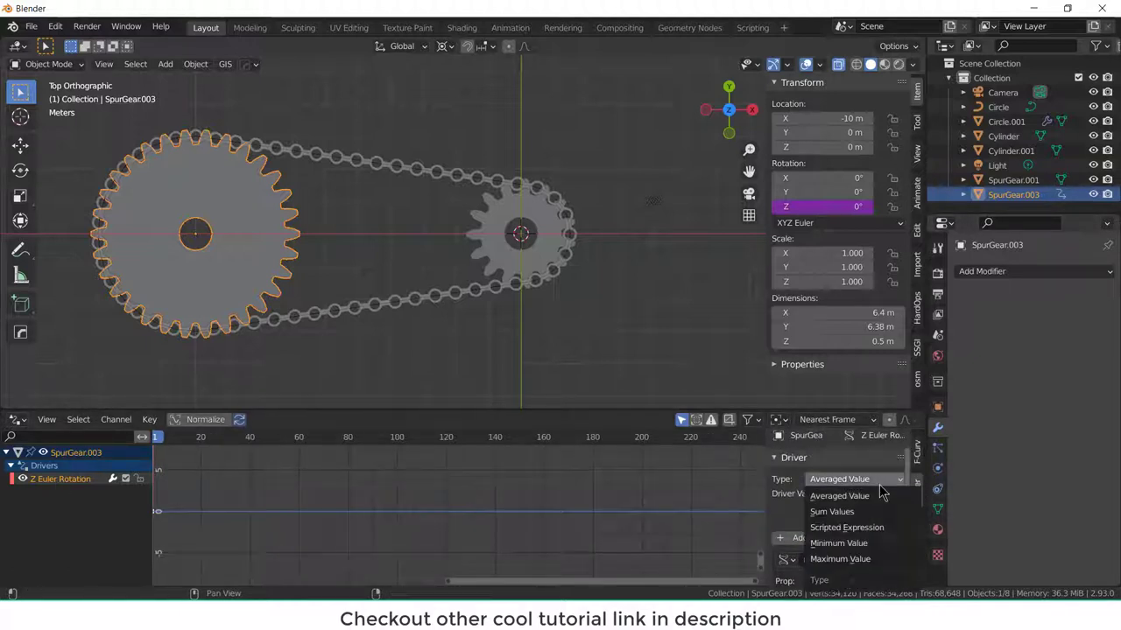
{"action": "left_click", "coordinate": [846, 528]}
{"action": "left_click", "coordinate": [841, 542]}
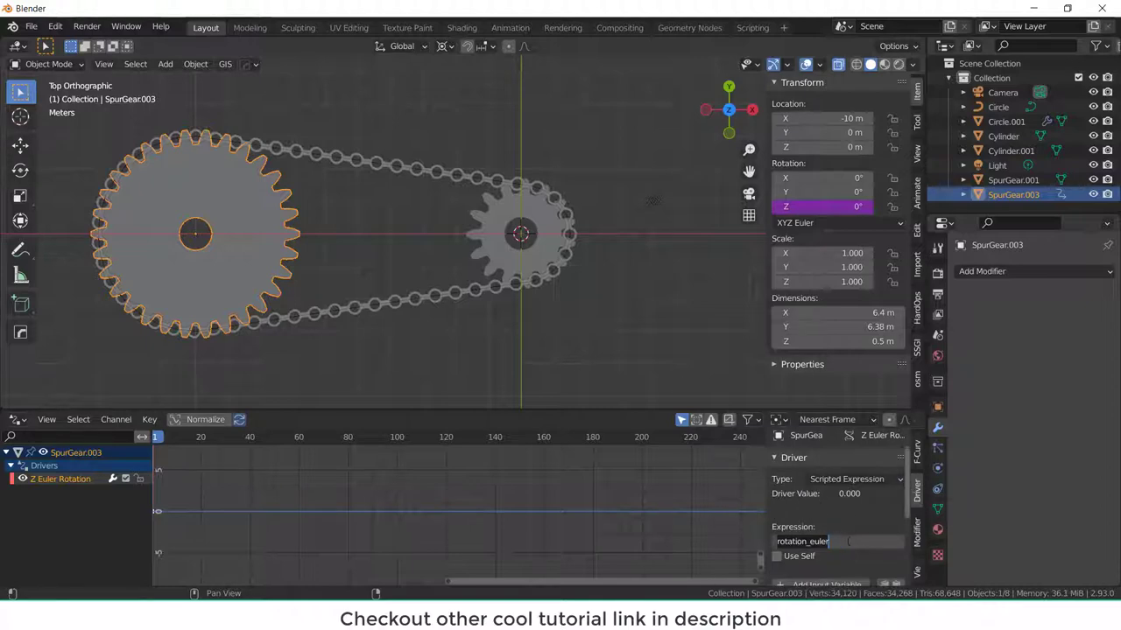
{"action": "left_click", "coordinate": [848, 541]}
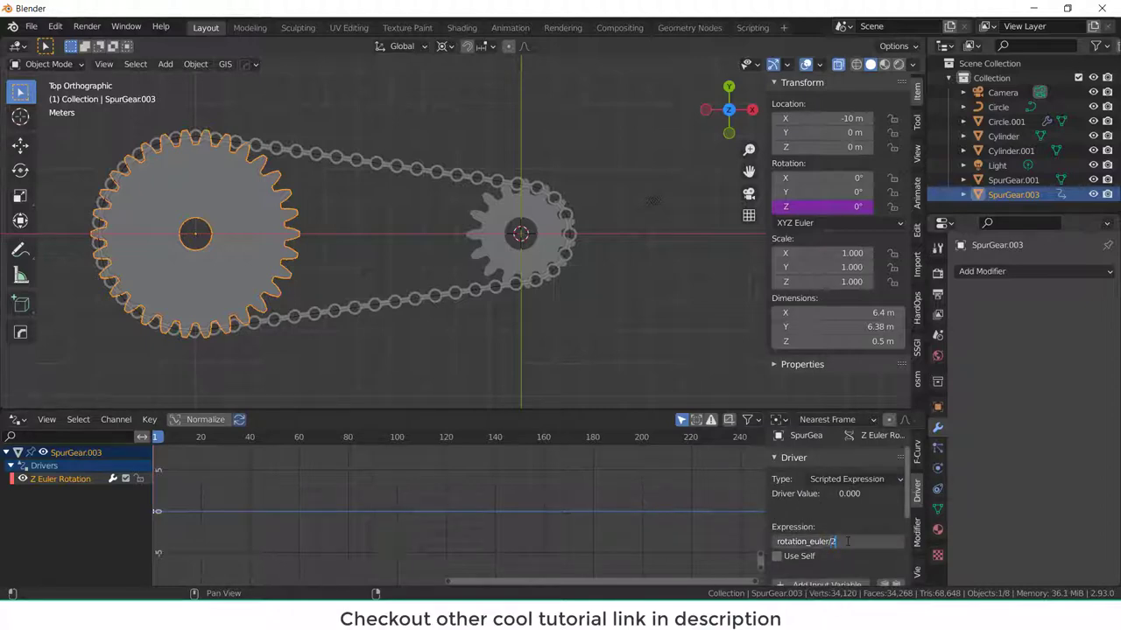
{"action": "key", "text": "Return"}
- Spin the small gear's Z rotation to test the driver, then set it back to 0°
{"action": "left_click", "coordinate": [512, 214]}
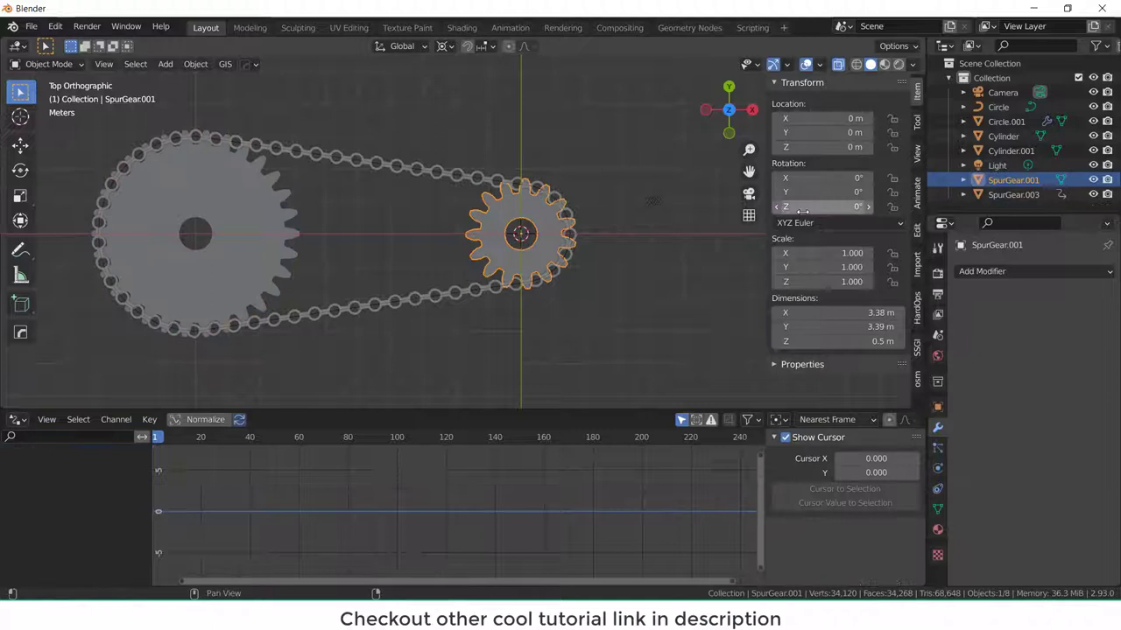
{"action": "mouse_move", "coordinate": [801, 212]}
{"action": "left_mouse_down"}
{"action": "mouse_move", "coordinate": [867, 212]}
{"action": "mouse_move", "coordinate": [729, 212]}
{"action": "mouse_move", "coordinate": [821, 212]}
{"action": "left_mouse_up"}
{"action": "left_click", "coordinate": [822, 206]}
{"action": "type", "text": "0"}
{"action": "key", "text": "Return"}
- Turn the small gear again and compare with the large gear to confirm it follows
{"action": "left_click", "coordinate": [259, 209]}
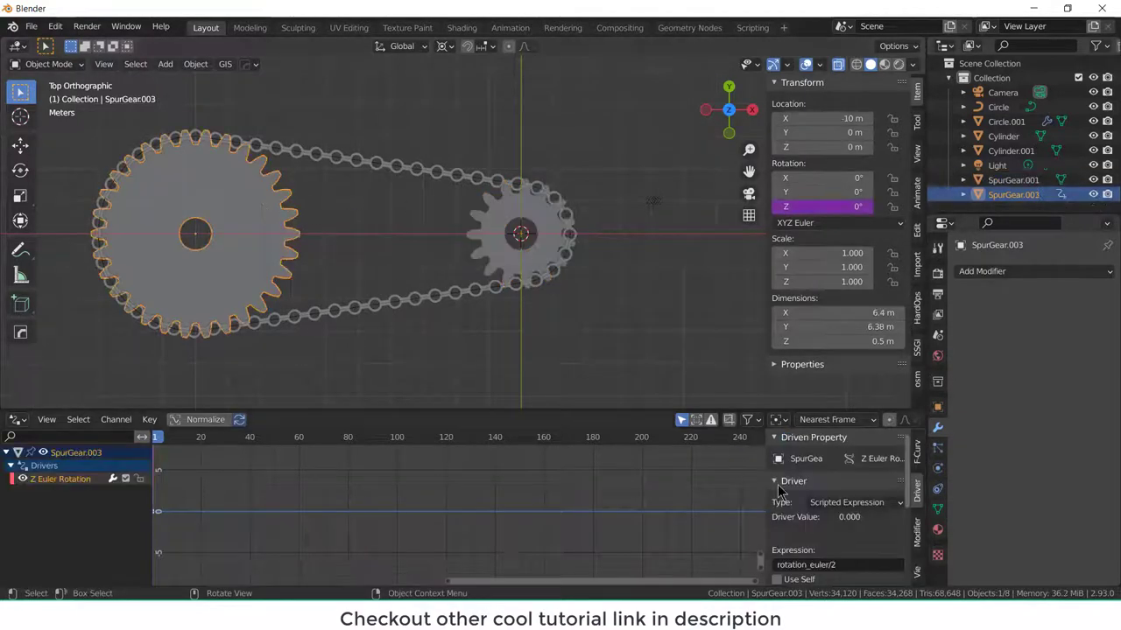
{"action": "scroll", "coordinate": [790, 496], "scroll_direction": "down", "scroll_amount": 6}
{"action": "scroll", "coordinate": [790, 497], "scroll_direction": "down", "scroll_amount": 2}
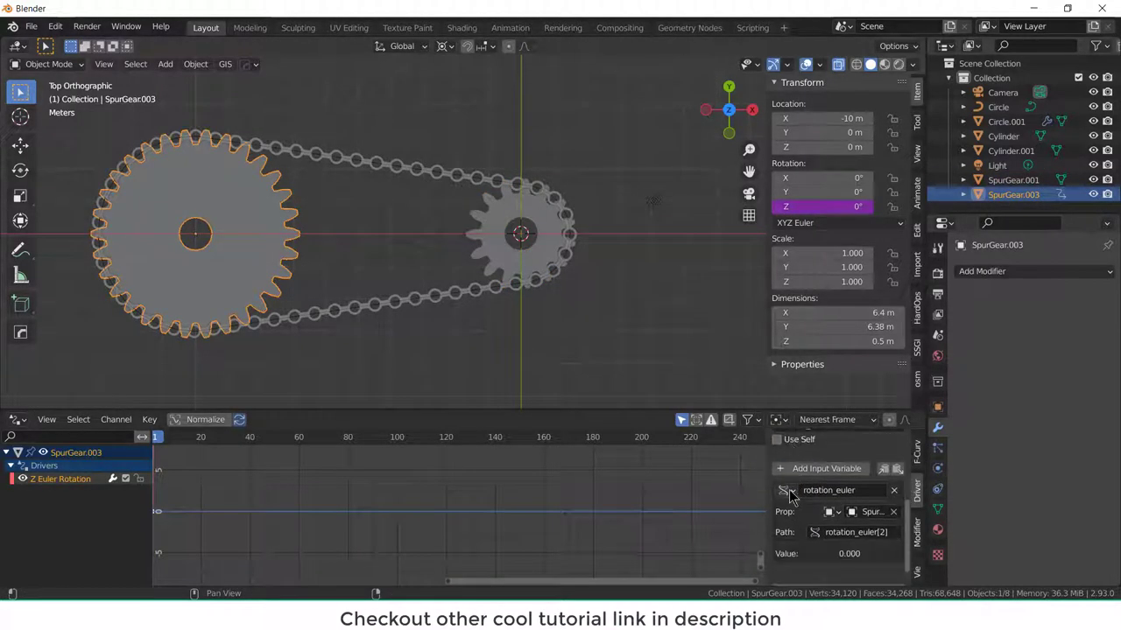
{"action": "left_click", "coordinate": [543, 228]}
{"action": "left_click_drag", "start_coordinate": [841, 207], "coordinate": [915, 206]}
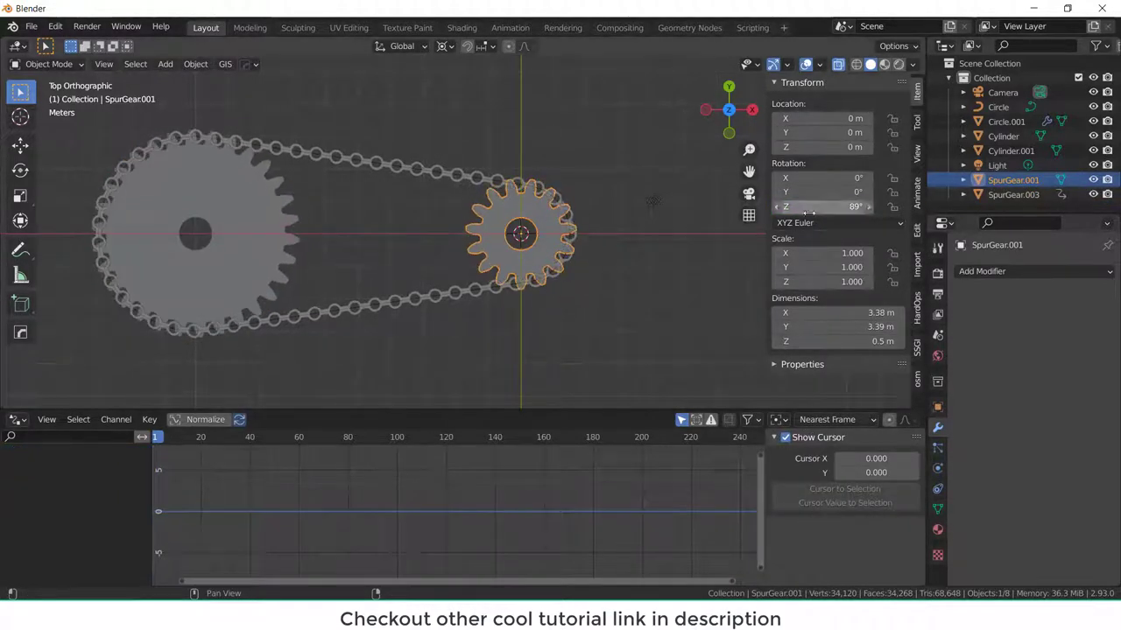
{"action": "left_click", "coordinate": [216, 227]}
{"action": "left_click", "coordinate": [495, 227]}
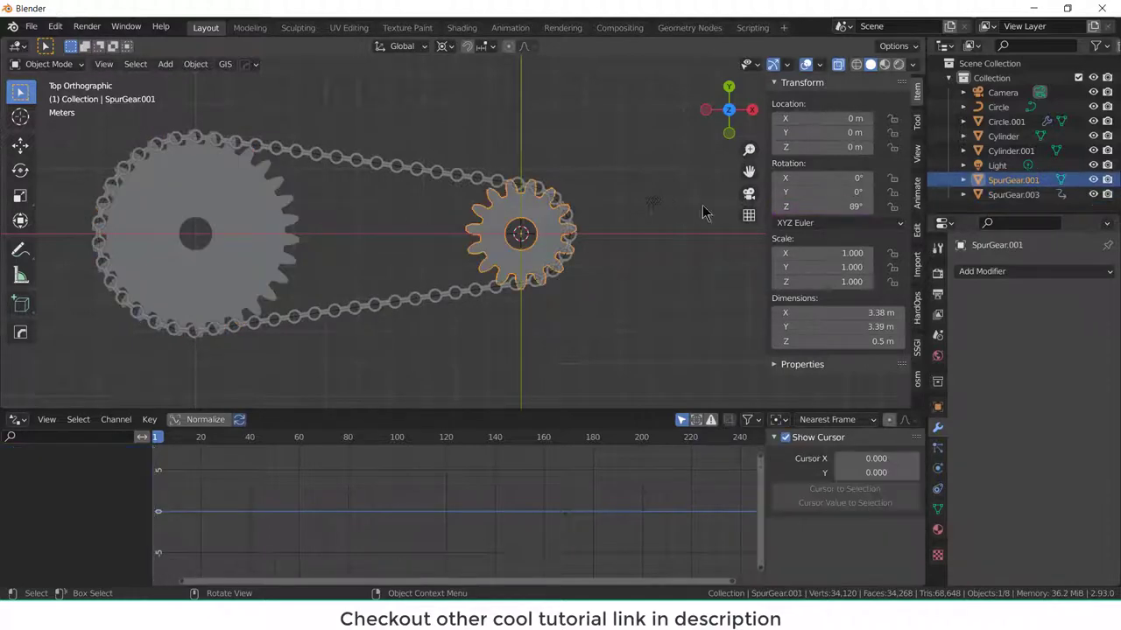
{"action": "left_click", "coordinate": [222, 206]}
{"action": "left_click", "coordinate": [539, 233]}
- Reset the small gear's Z rotation to 0° and select the chain Circle.001
{"action": "left_click", "coordinate": [823, 207]}
{"action": "key", "text": "Return"}
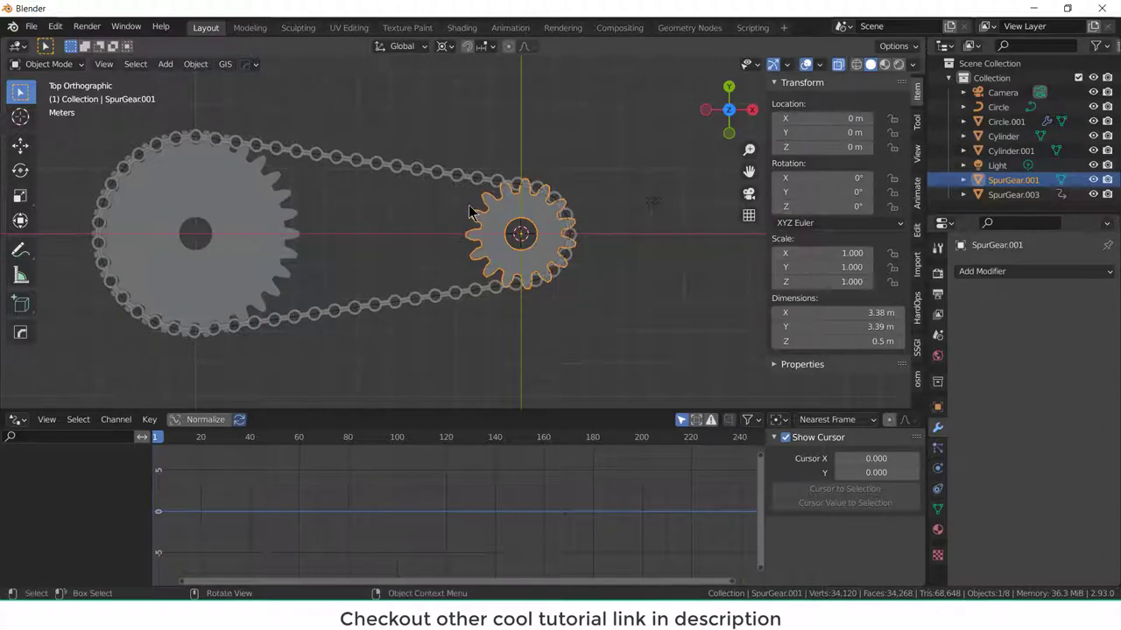
{"action": "scroll", "coordinate": [538, 204], "scroll_direction": "up", "scroll_amount": 3}
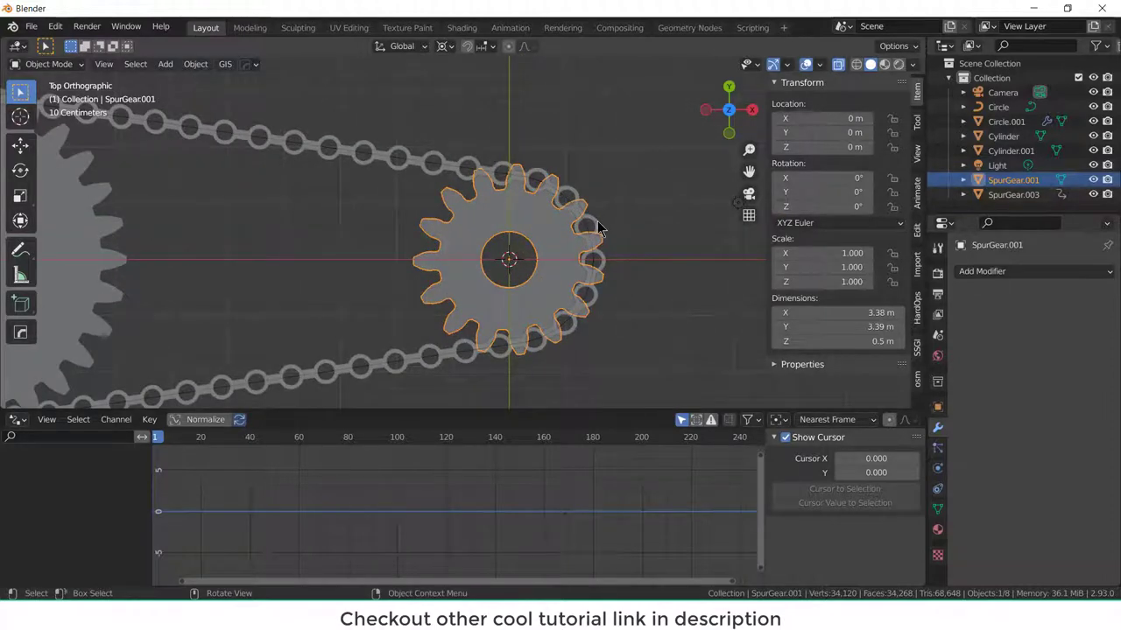
{"action": "left_click", "coordinate": [595, 229]}
{"action": "scroll", "coordinate": [596, 233], "scroll_direction": "down", "scroll_amount": 3}
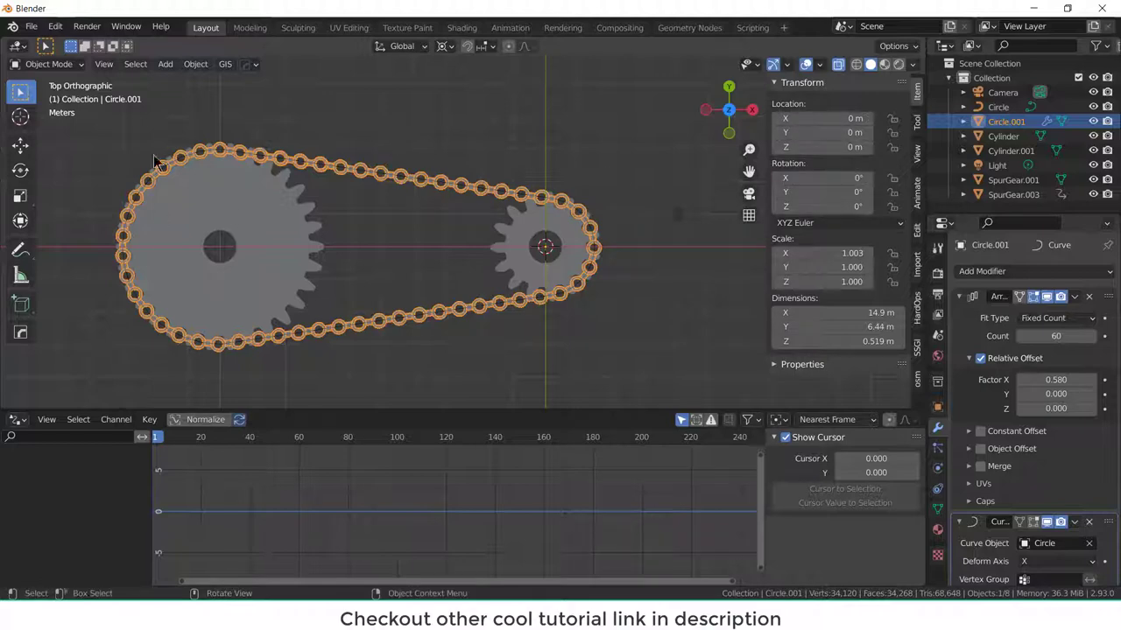
- Add a driver to the chain's X Location and select its channel
{"action": "right_click", "coordinate": [832, 118]}
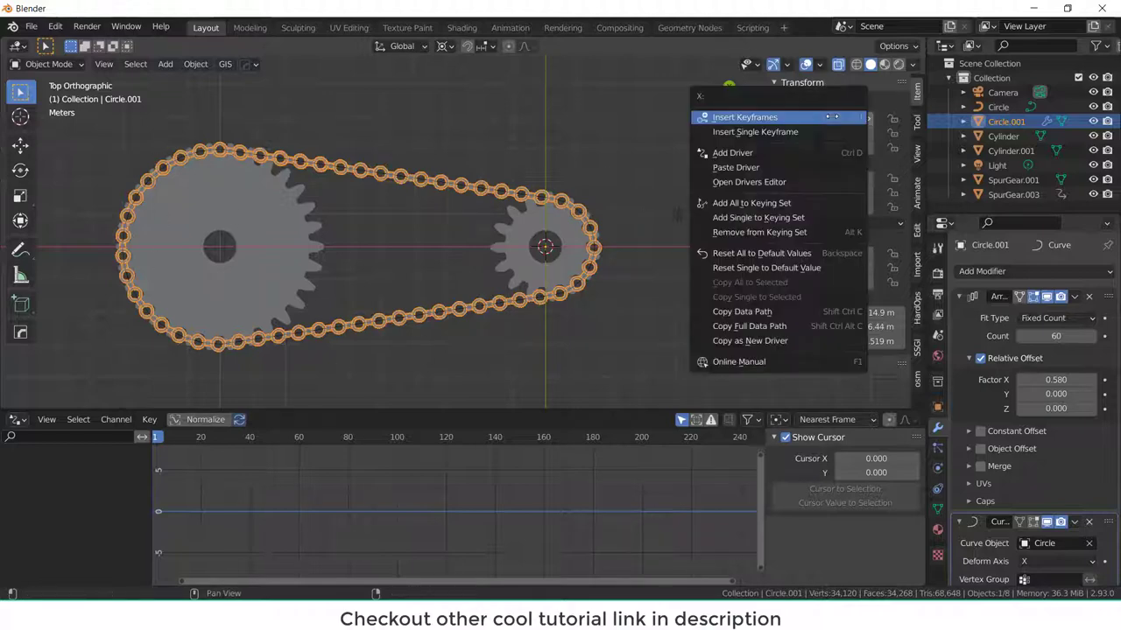
{"action": "left_click", "coordinate": [799, 167]}
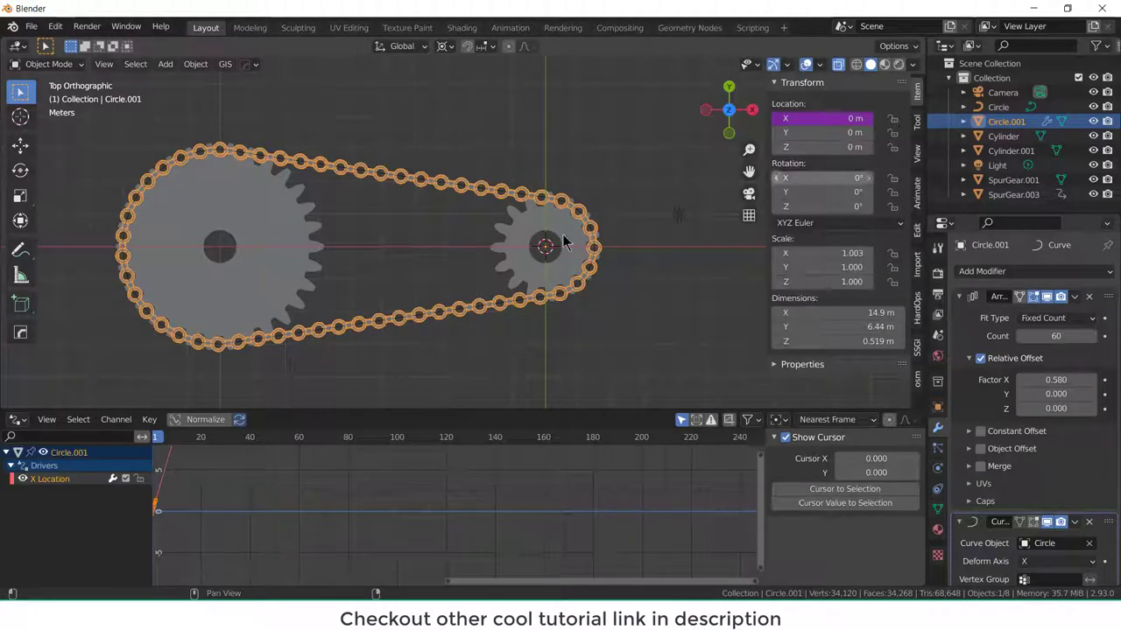
{"action": "left_click", "coordinate": [63, 480]}
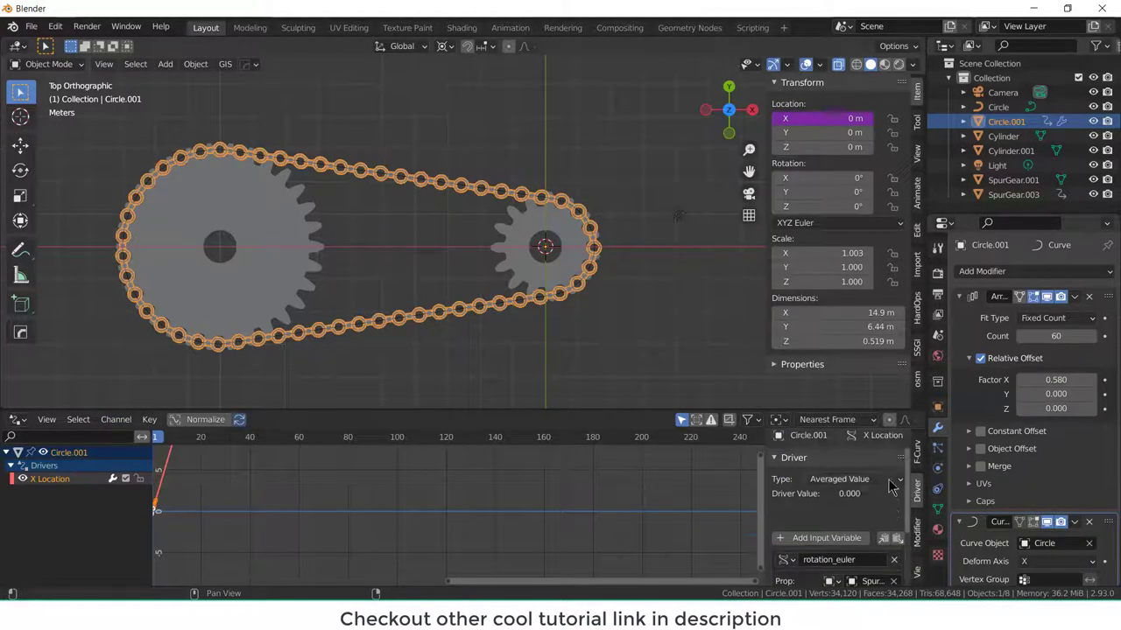
- Make the chain driver the scripted expression -rotation_euler*1.4999, then test by turning the small gear to 124°
{"action": "left_click", "coordinate": [890, 481]}
{"action": "left_click", "coordinate": [872, 529]}
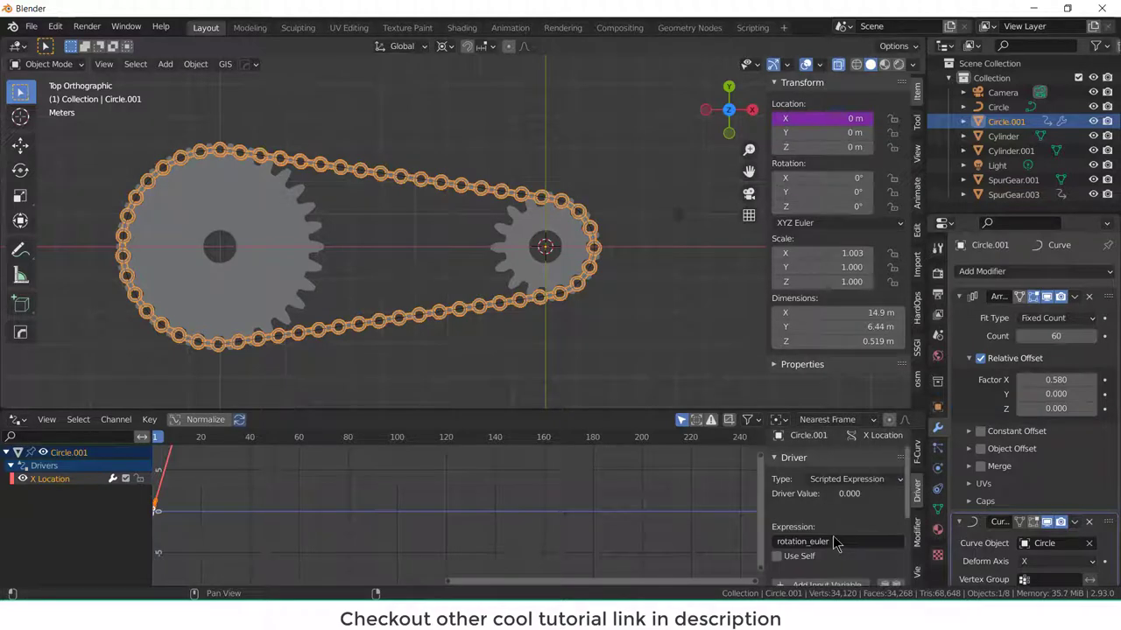
{"action": "left_click", "coordinate": [848, 541]}
{"action": "key", "text": "Home"}
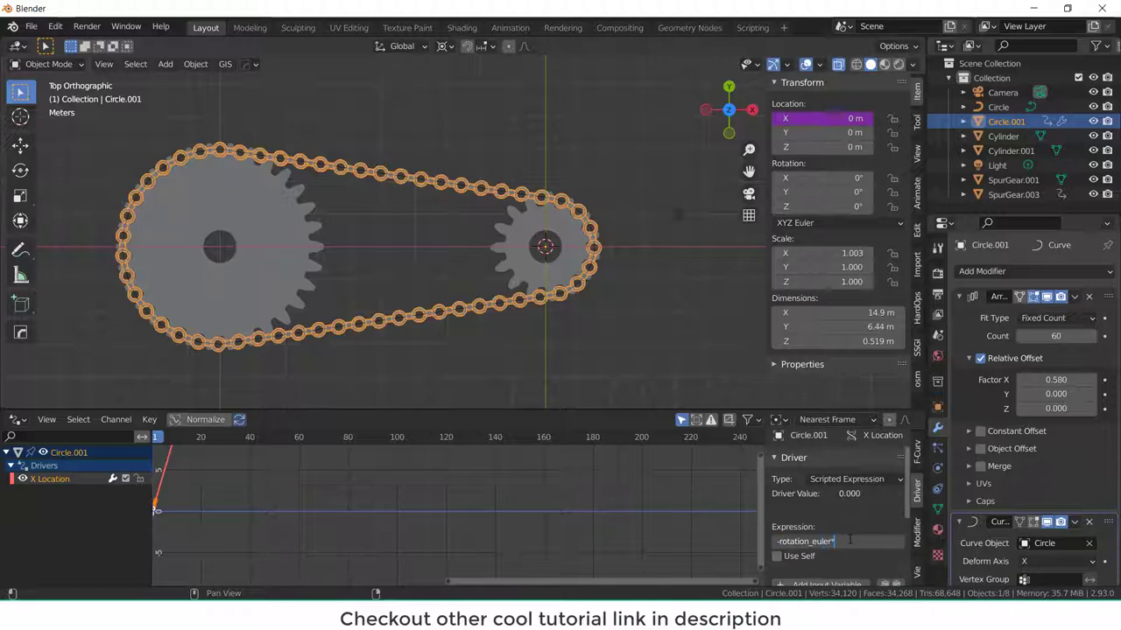
{"action": "type", "text": "*1.4999"}
{"action": "key", "text": "Return"}
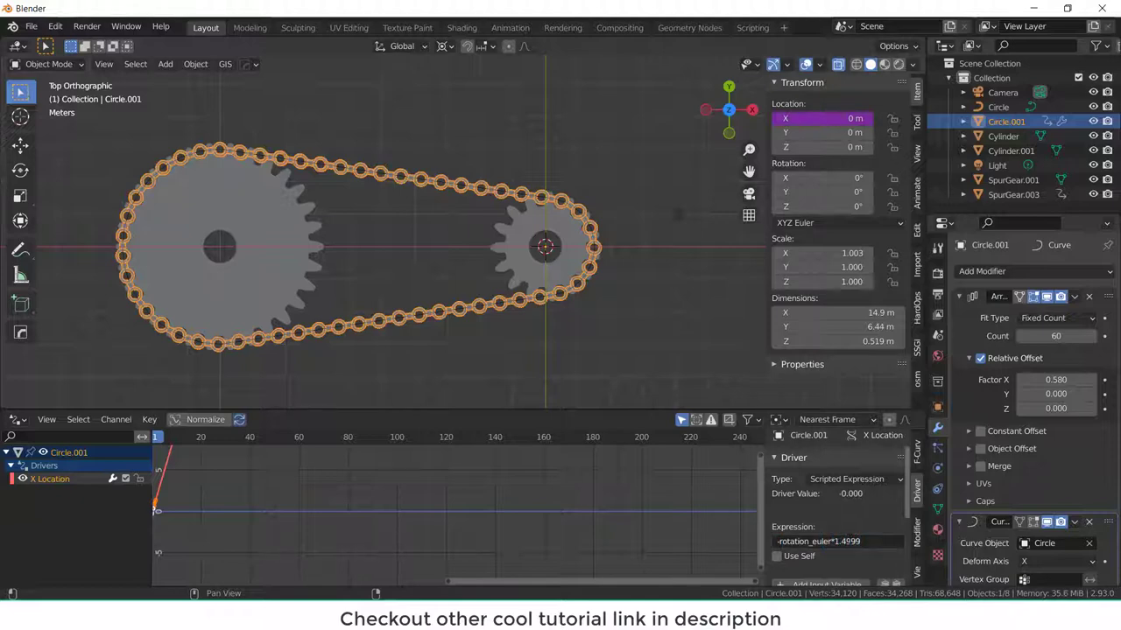
{"action": "left_click", "coordinate": [542, 241]}
{"action": "left_click_drag", "start_coordinate": [841, 206], "coordinate": [796, 205]}
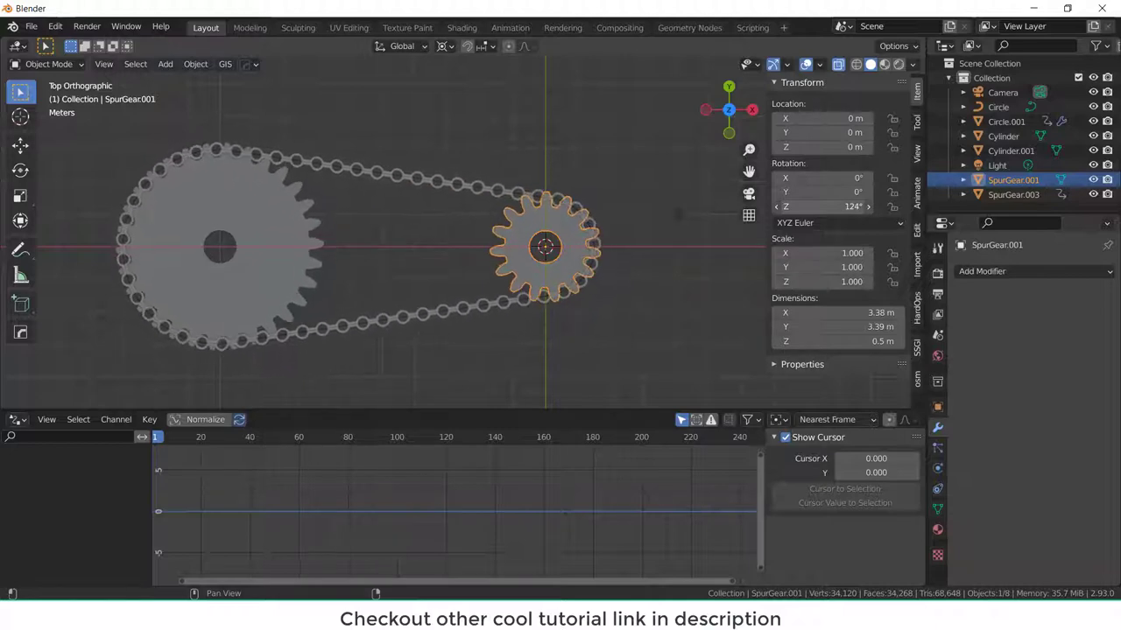
- Turn the small gear to watch the chain travel, then reset its Z rotation to 0°
{"action": "left_click_drag", "start_coordinate": [831, 206], "coordinate": [735, 206]}
{"action": "left_click", "coordinate": [823, 206]}
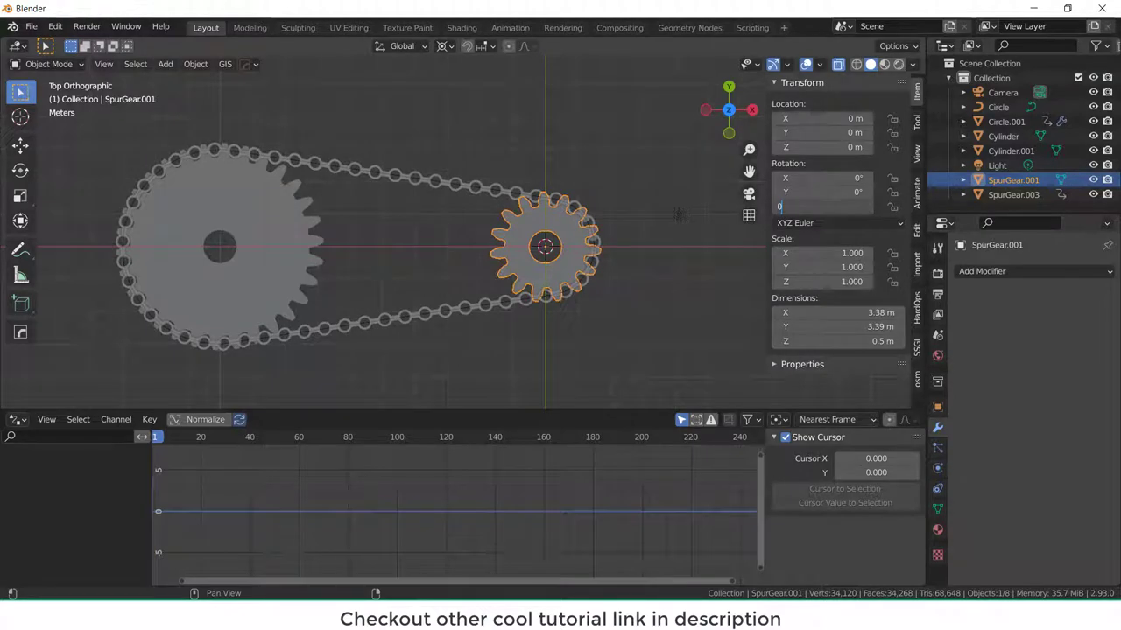
{"action": "key", "text": "Return"}
{"action": "scroll", "coordinate": [640, 212], "scroll_direction": "up", "scroll_amount": 3}
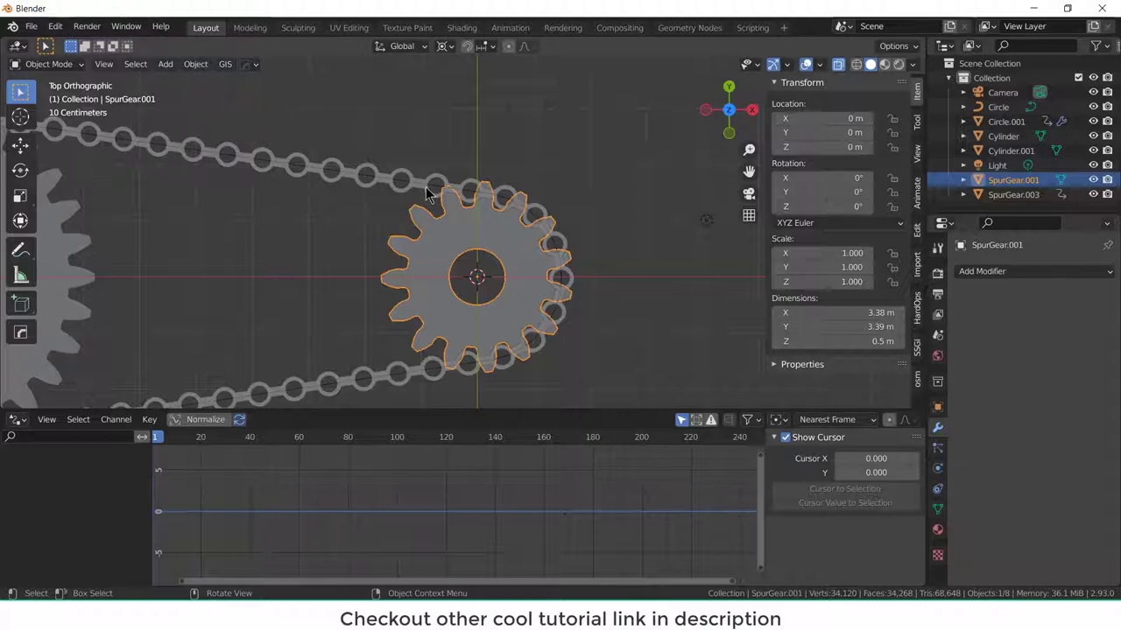
- Deselect the small gear and frame both gears in the view
{"action": "left_click", "coordinate": [663, 187]}
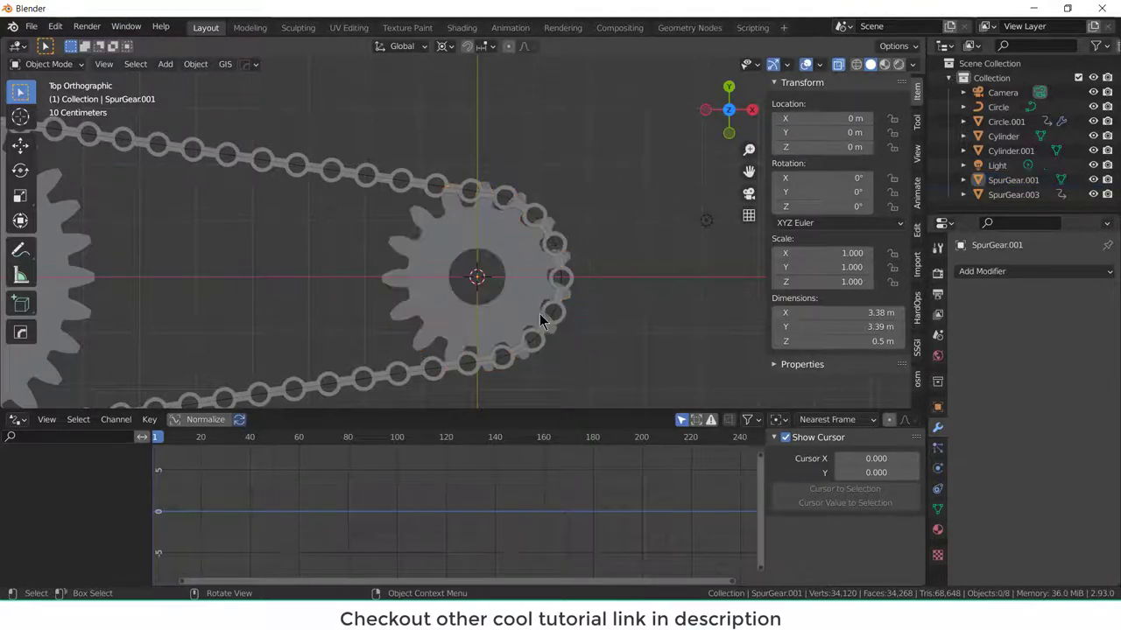
{"action": "scroll", "coordinate": [516, 315], "scroll_direction": "down", "scroll_amount": 3}
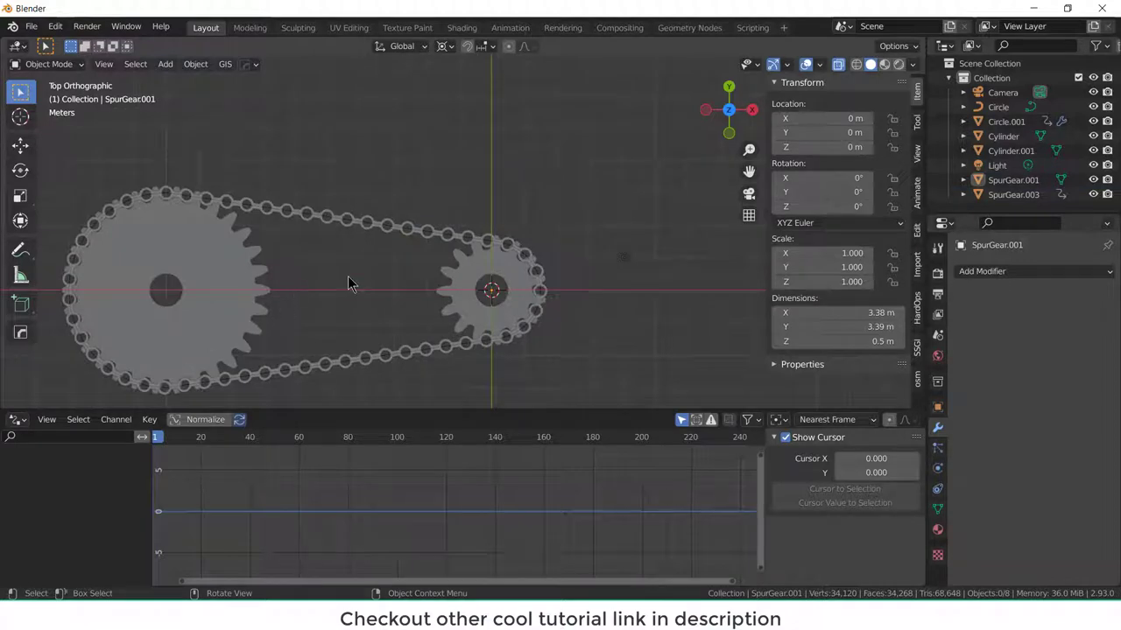
{"action": "middle_click_drag", "start_coordinate": [368, 276], "coordinate": [526, 225], "text": "shift"}
{"action": "scroll", "coordinate": [530, 225], "scroll_direction": "up", "scroll_amount": 1}
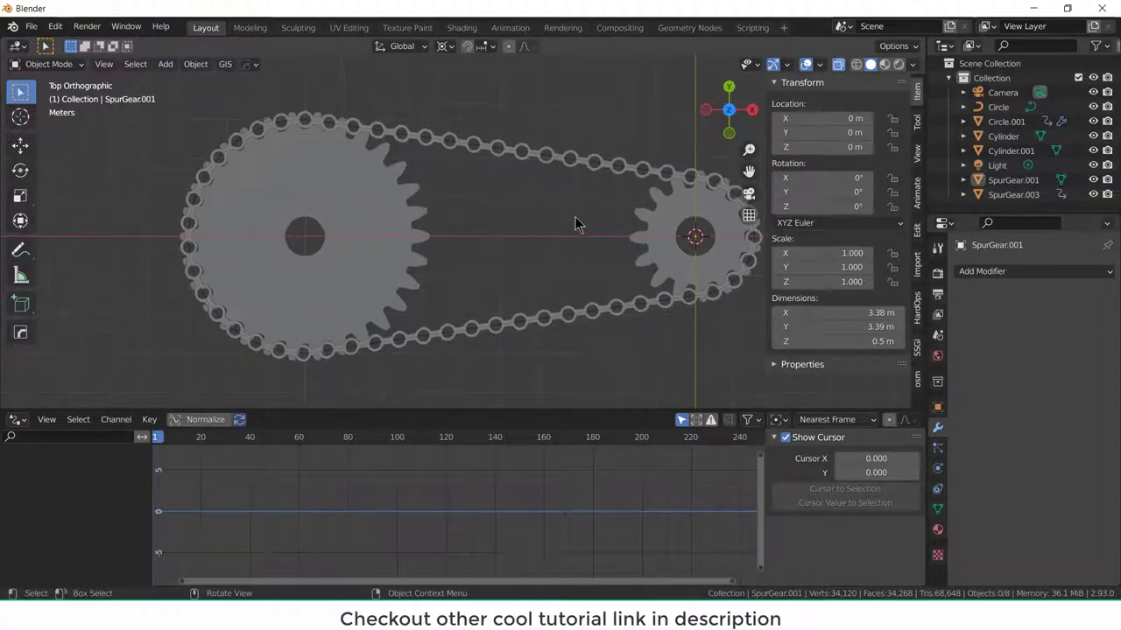
{"action": "scroll", "coordinate": [575, 220], "scroll_direction": "down", "scroll_amount": 1}
{"action": "scroll", "coordinate": [575, 216], "scroll_direction": "up", "scroll_amount": 1}
- Add new material Material.001 to the chain and darken its base colour to grey
{"action": "left_click", "coordinate": [597, 171]}
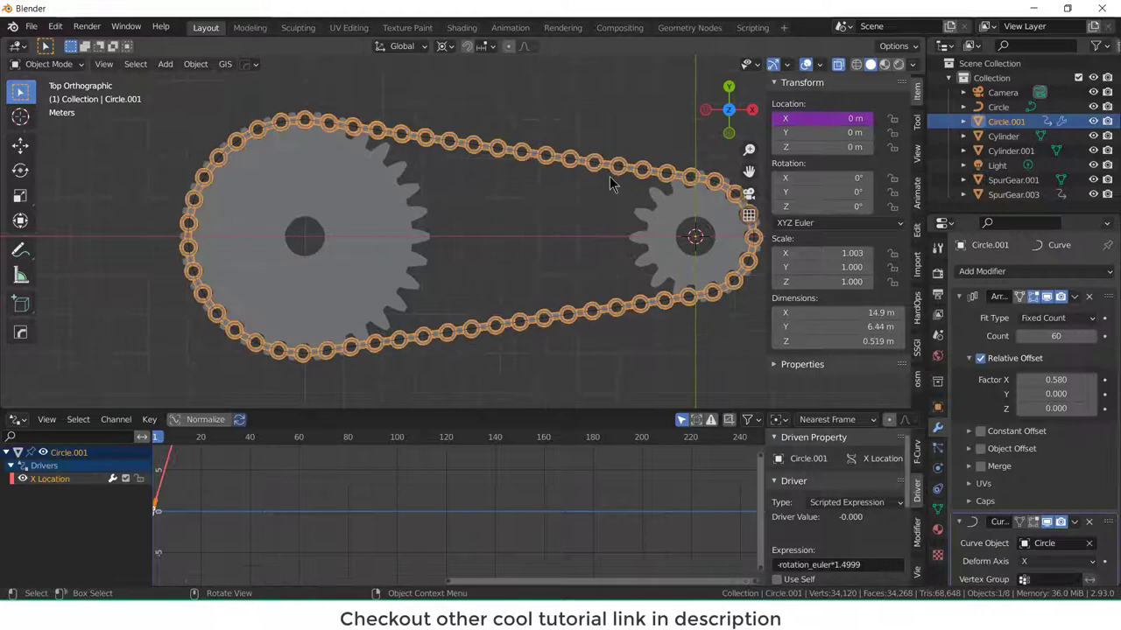
{"action": "left_click", "coordinate": [937, 530]}
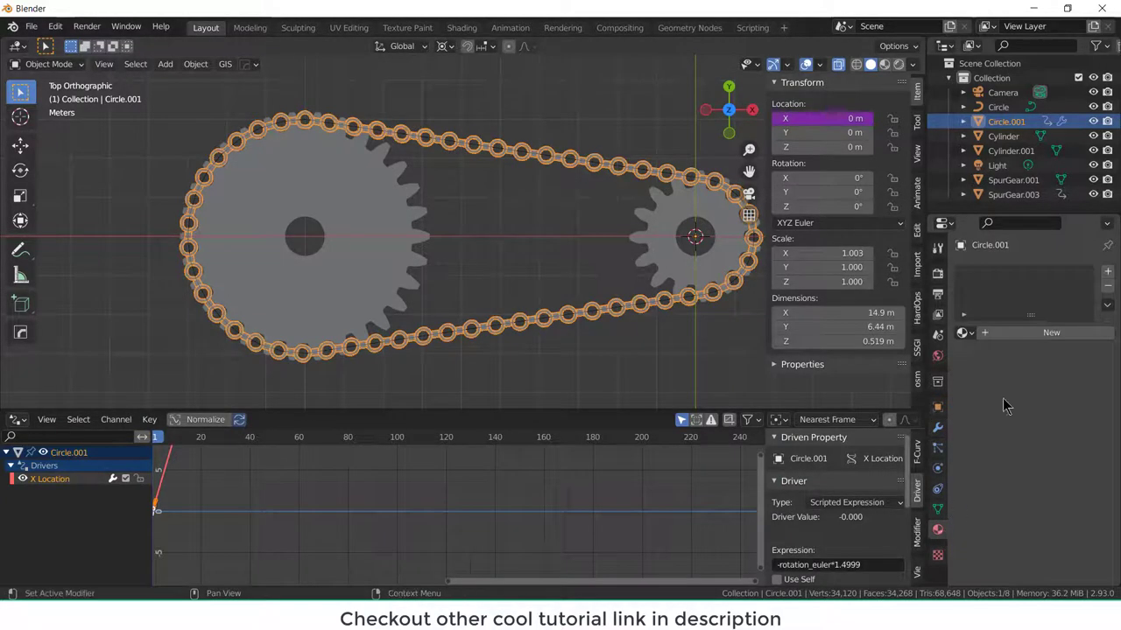
{"action": "left_click", "coordinate": [1046, 332]}
{"action": "scroll", "coordinate": [1051, 442], "scroll_direction": "down", "scroll_amount": 2}
{"action": "left_click", "coordinate": [1065, 435]}
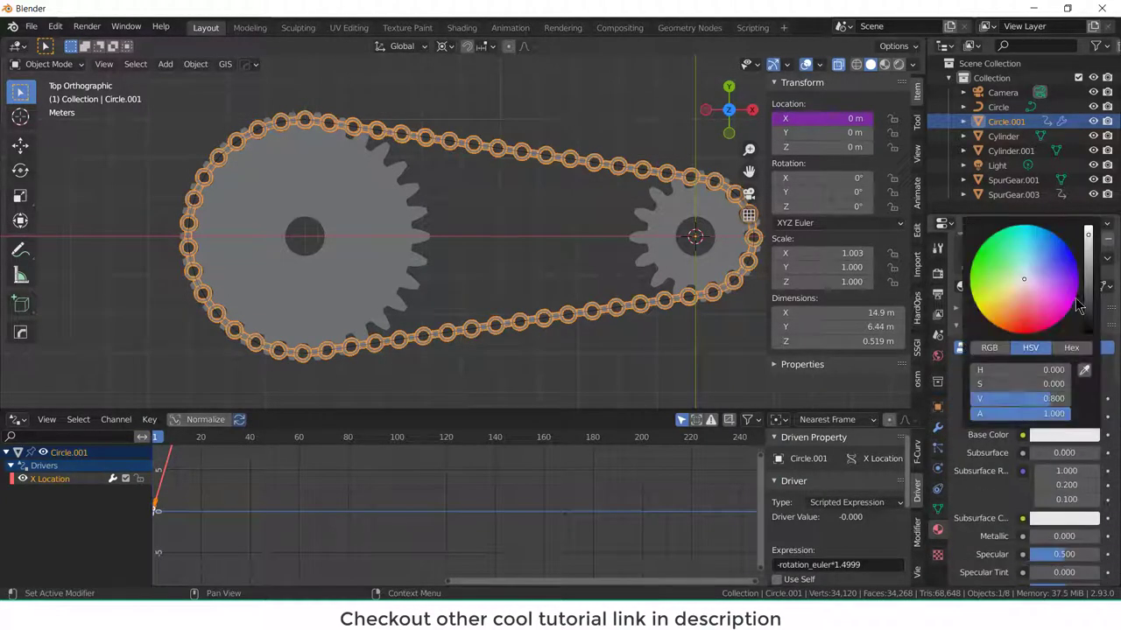
{"action": "left_click", "coordinate": [1090, 291]}
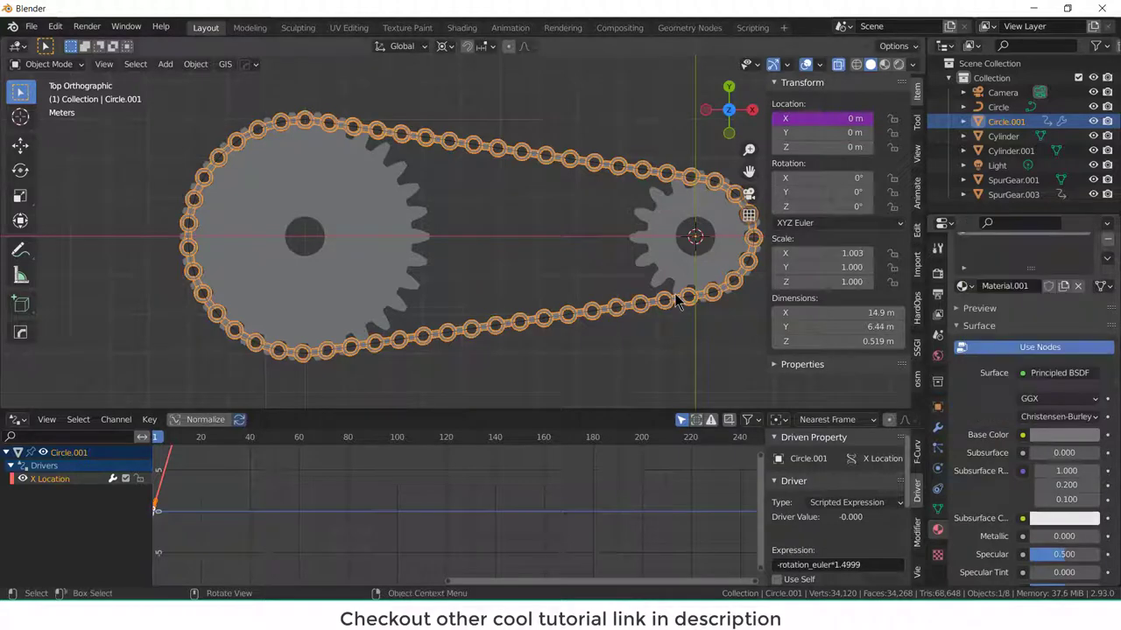
- Give the large gear a new glossy orange-red material
{"action": "left_click", "coordinate": [388, 200]}
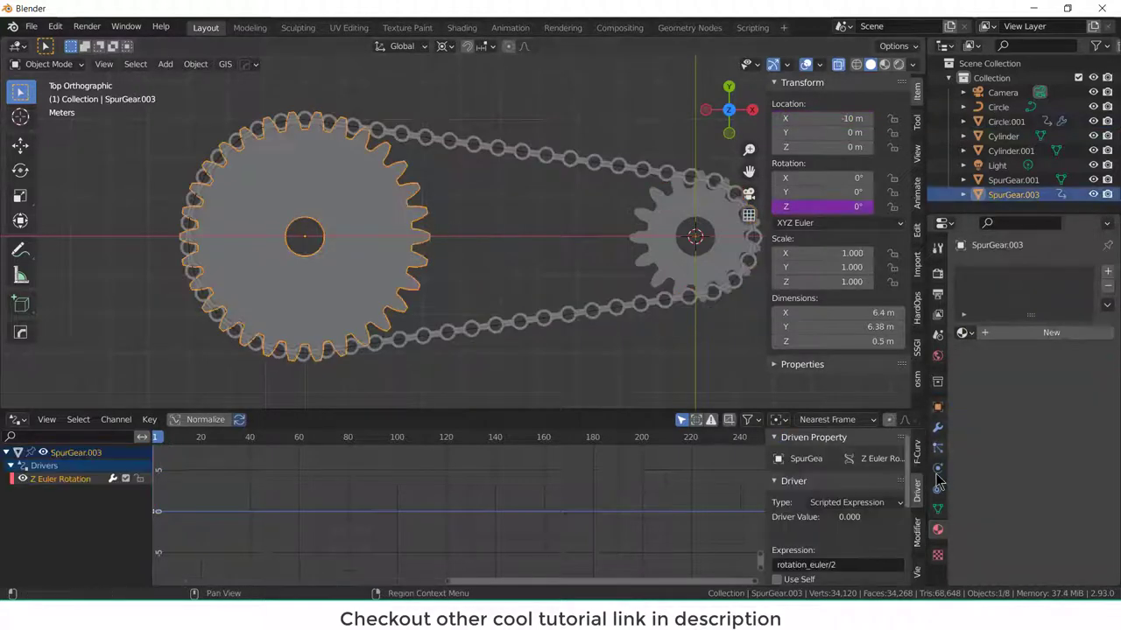
{"action": "left_click", "coordinate": [1034, 342]}
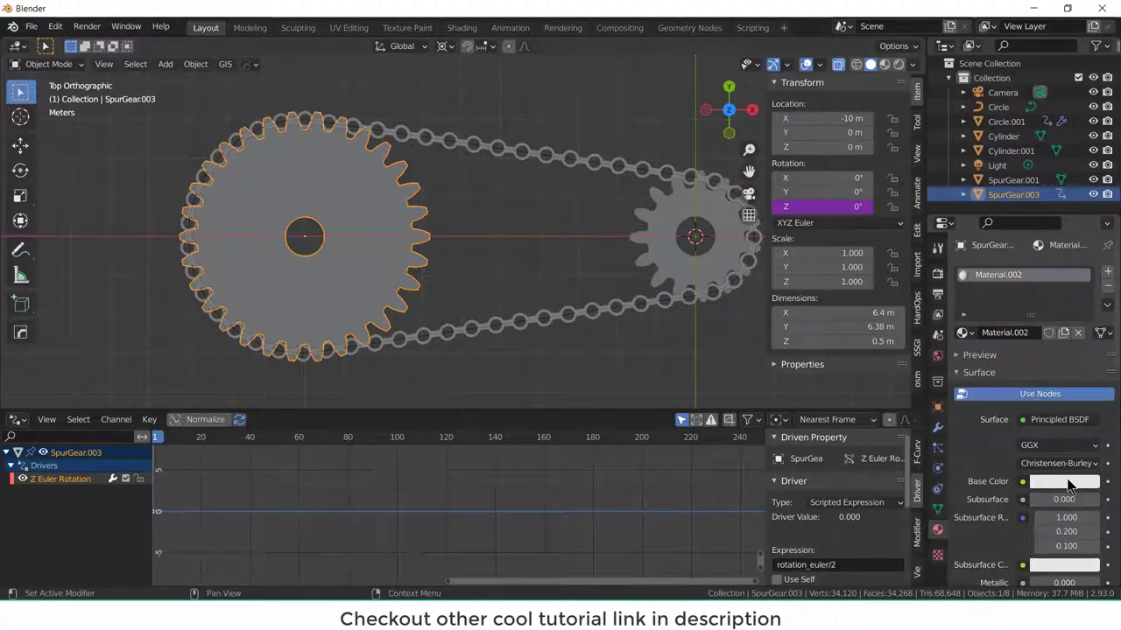
{"action": "left_click", "coordinate": [1068, 480]}
{"action": "left_click_drag", "start_coordinate": [1011, 335], "coordinate": [1020, 360]}
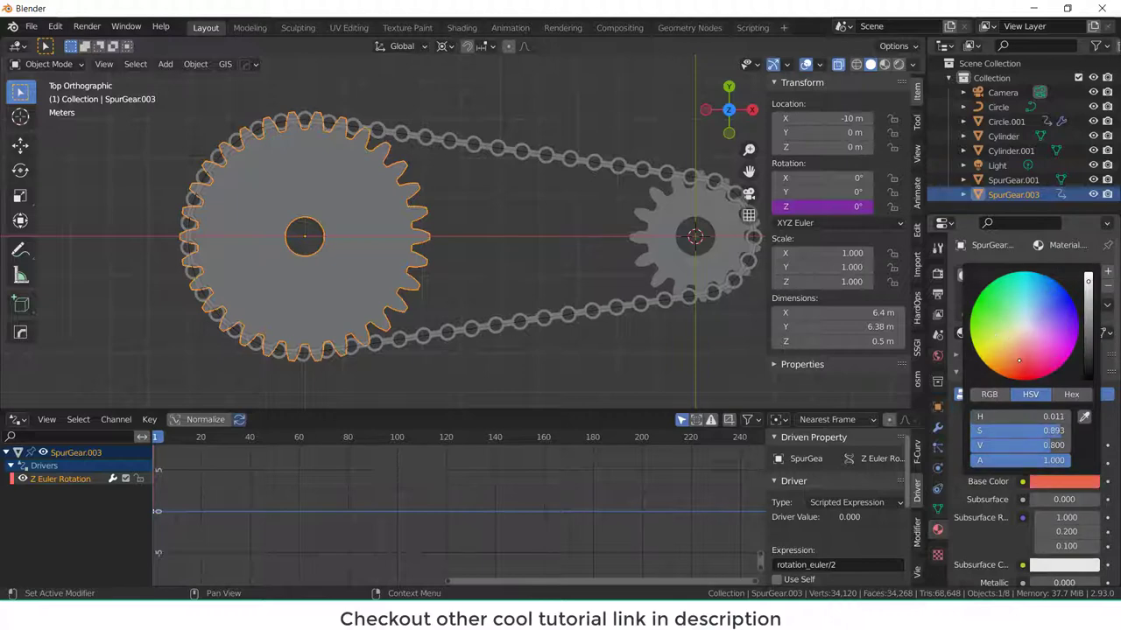
{"action": "scroll", "coordinate": [1007, 491], "scroll_direction": "down", "scroll_amount": 3}
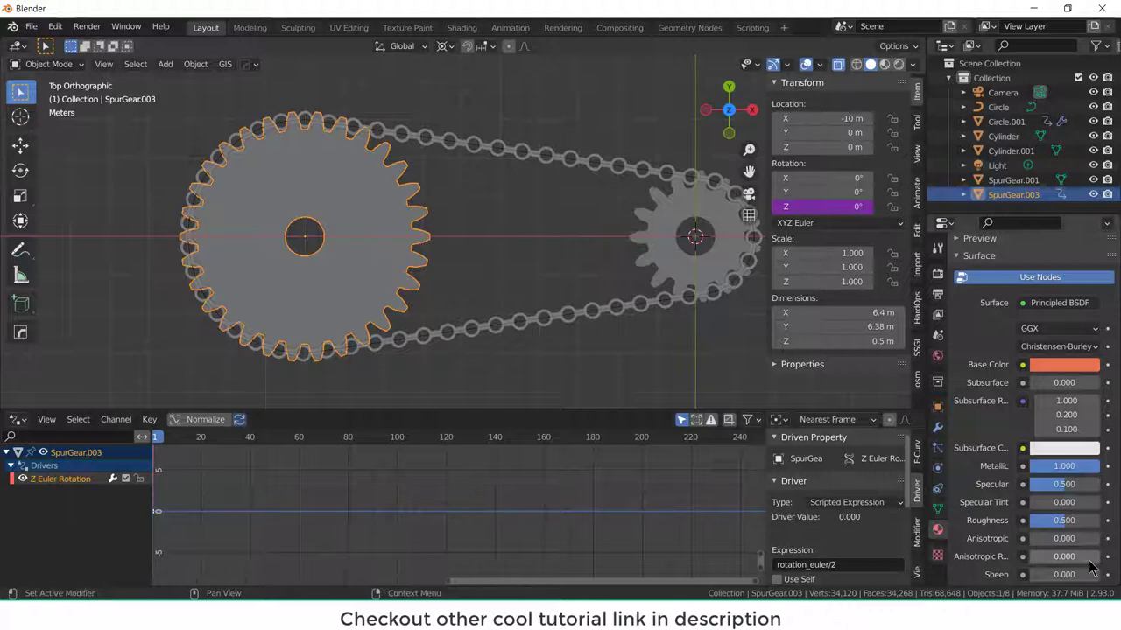
{"action": "left_click_drag", "start_coordinate": [1082, 520], "coordinate": [1033, 520]}
- Give the small gear a new blue metallic material with roughness 0.169
{"action": "left_click", "coordinate": [718, 225]}
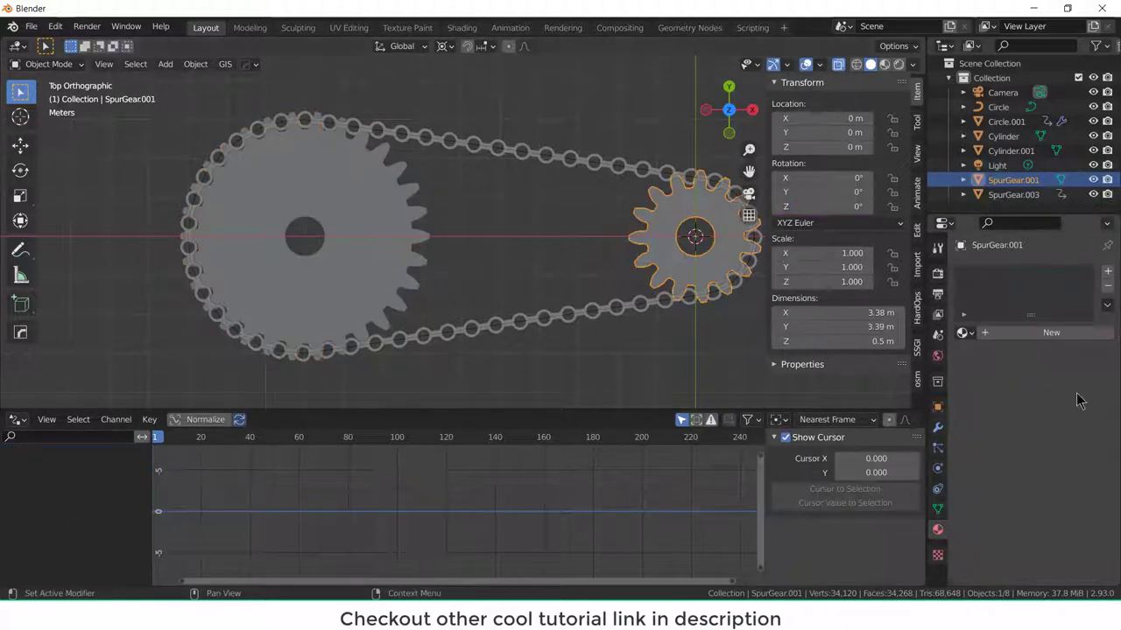
{"action": "left_click", "coordinate": [1052, 338]}
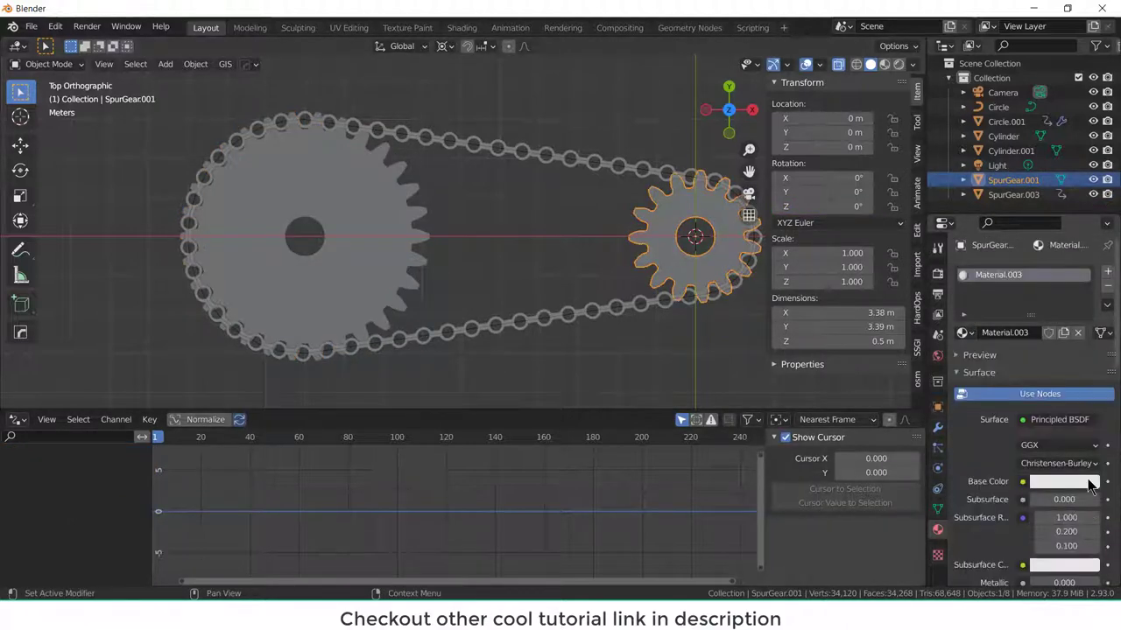
{"action": "left_click", "coordinate": [1090, 485]}
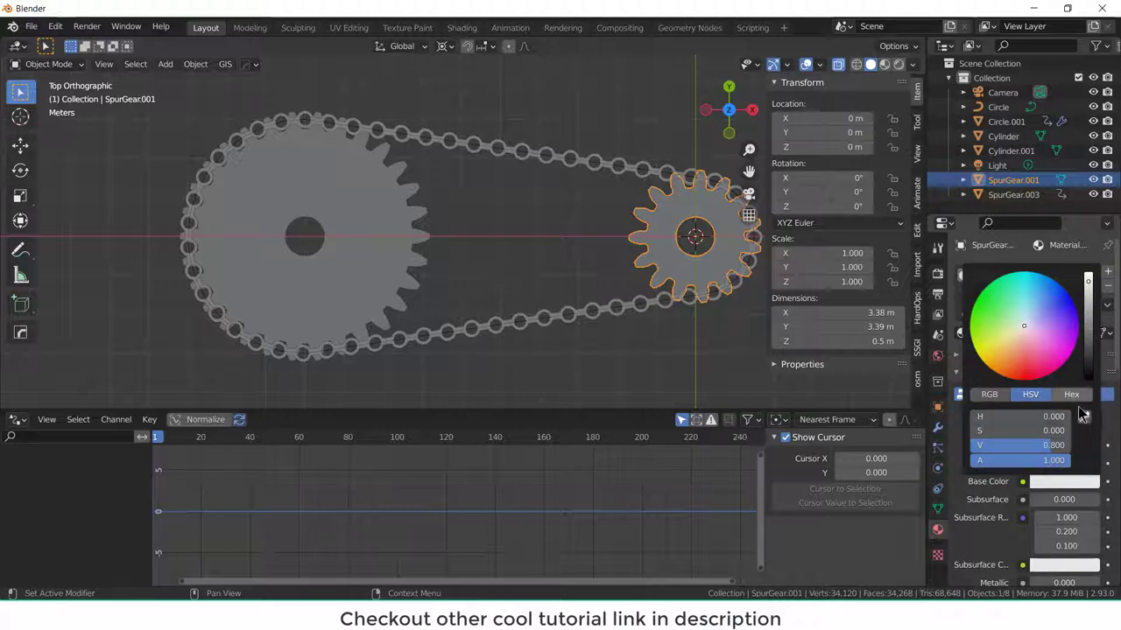
{"action": "left_click_drag", "start_coordinate": [1023, 326], "coordinate": [1041, 294]}
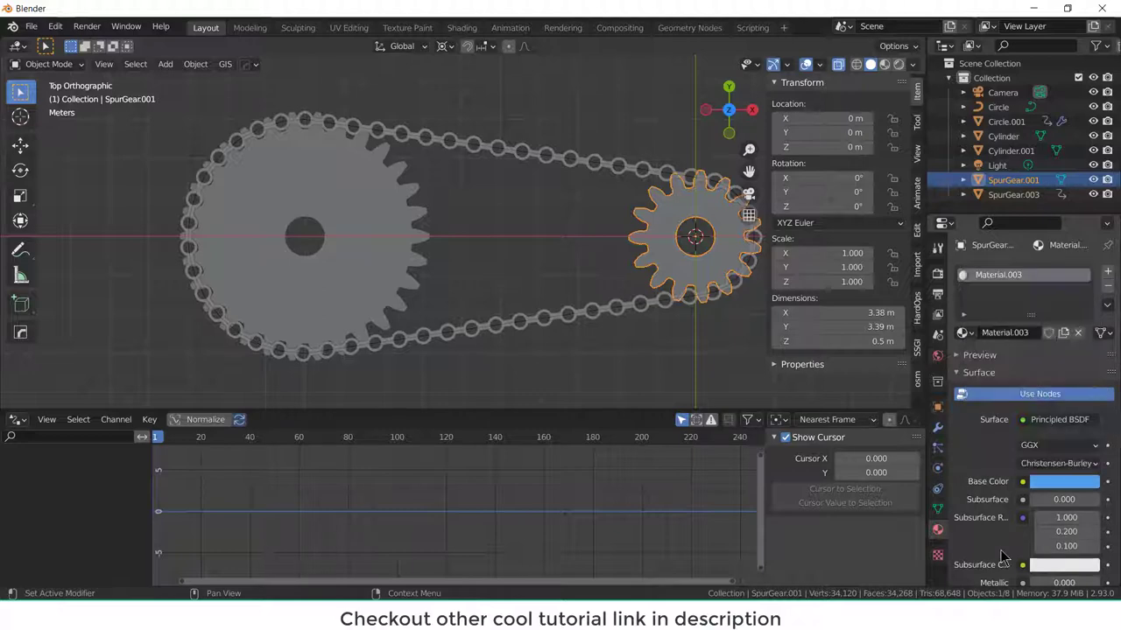
{"action": "scroll", "coordinate": [1050, 420], "scroll_direction": "down", "scroll_amount": 3}
{"action": "left_click_drag", "start_coordinate": [1038, 489], "coordinate": [1103, 492]}
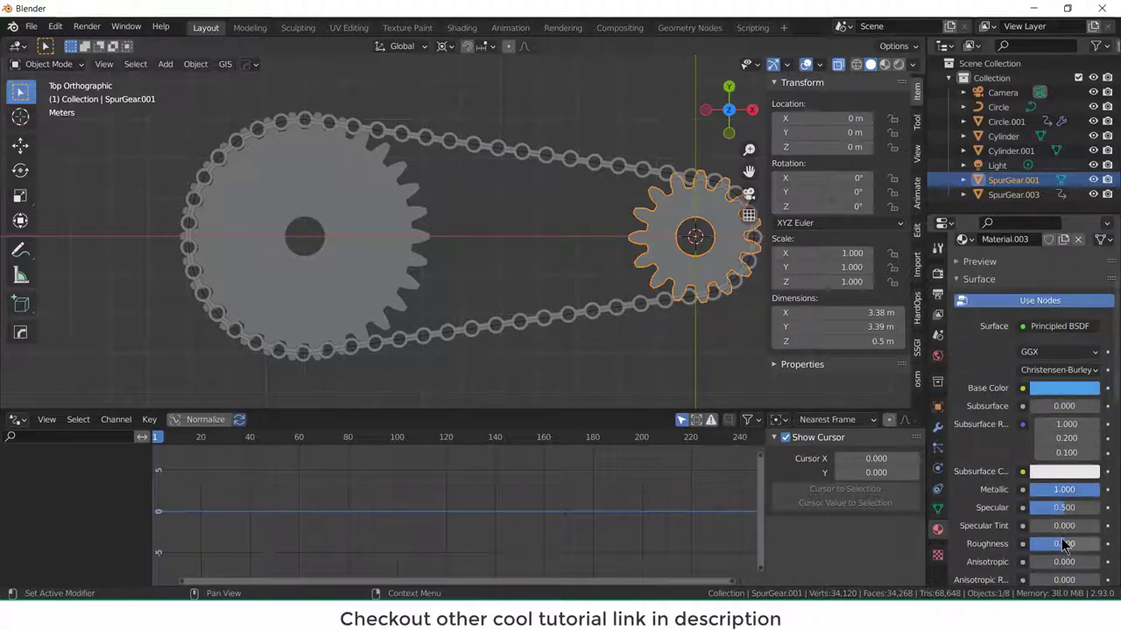
{"action": "left_click_drag", "start_coordinate": [1077, 544], "coordinate": [1042, 544]}
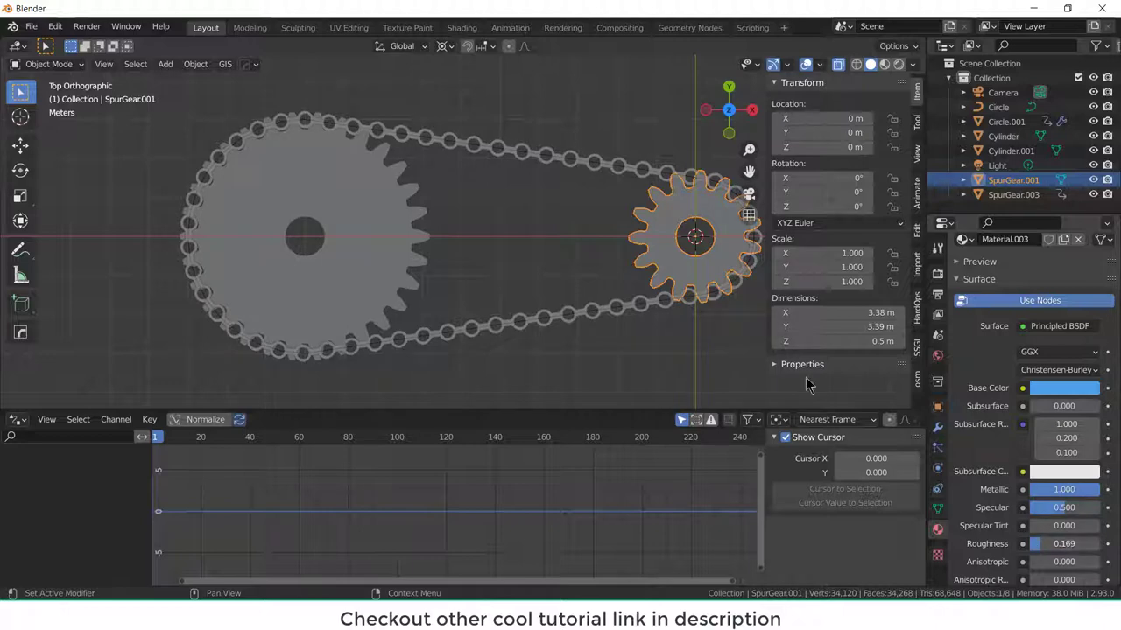
- Switch the viewport to Material Preview shading to show the gear colours
{"action": "left_click", "coordinate": [885, 66]}
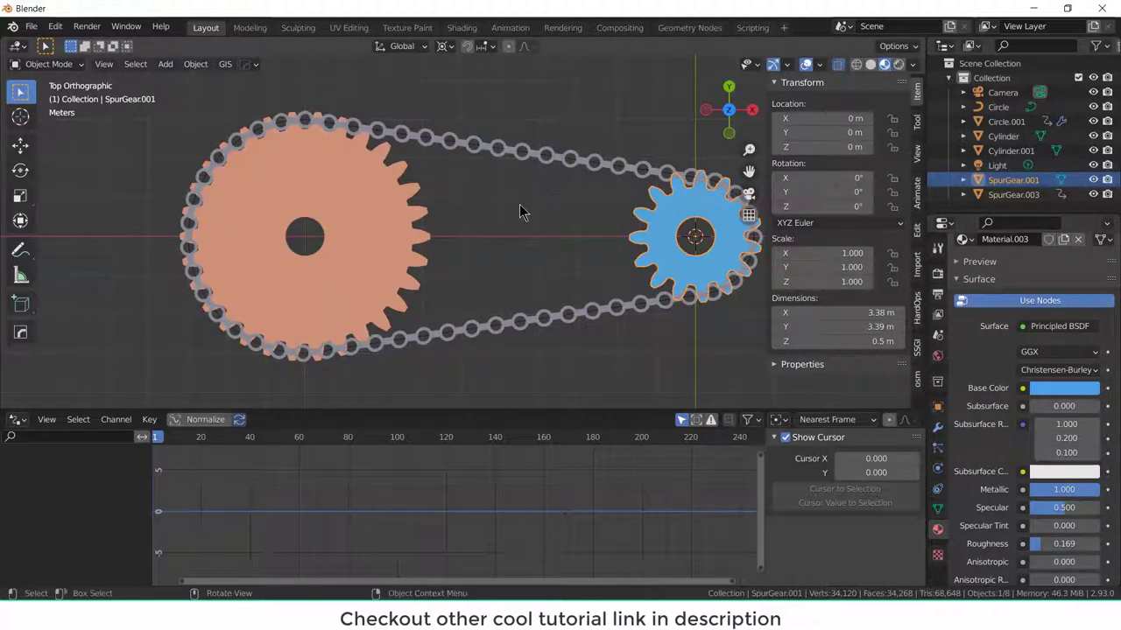
{"action": "left_click", "coordinate": [451, 143]}
{"action": "left_click", "coordinate": [493, 154]}
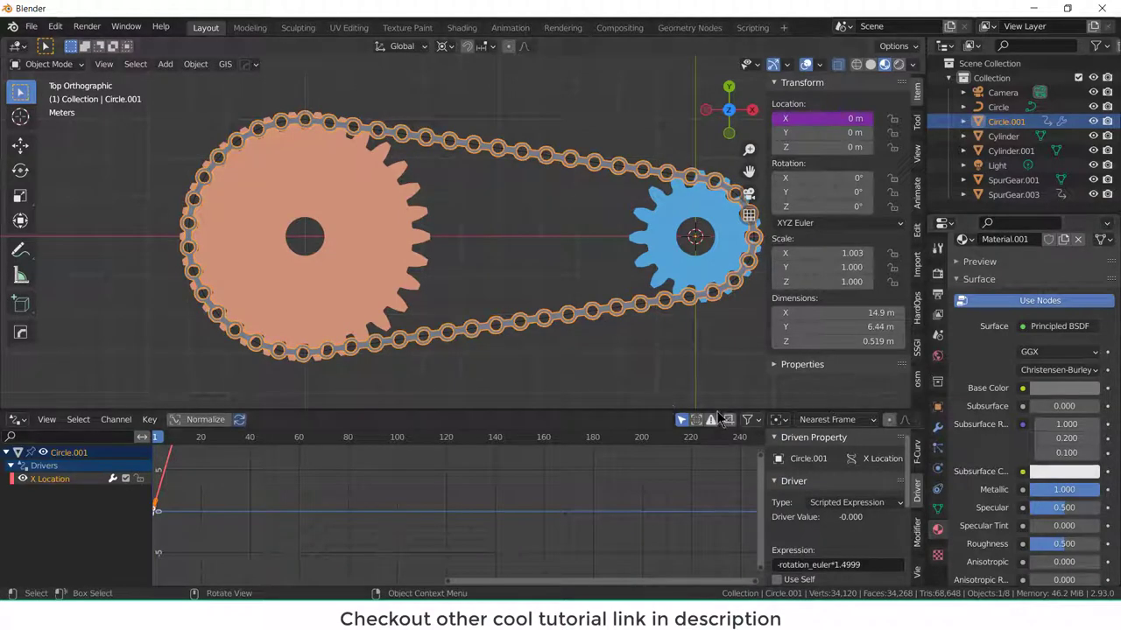
{"action": "left_click", "coordinate": [674, 405]}
{"action": "key", "text": "ctrl+z"}
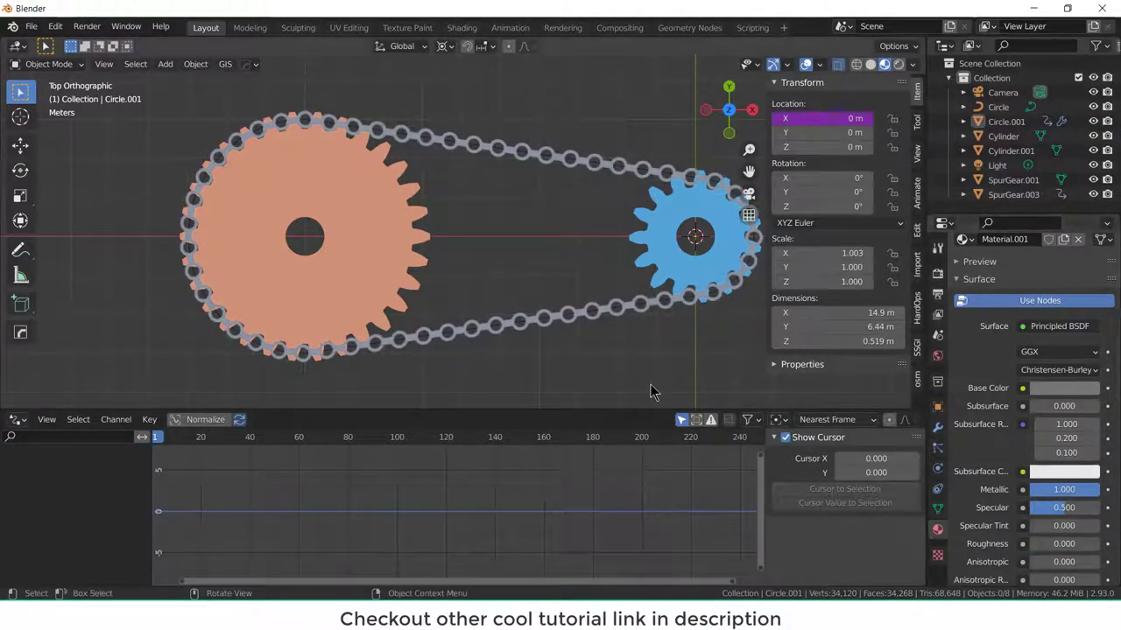
{"action": "scroll", "coordinate": [480, 207], "scroll_direction": "down", "scroll_amount": 1}
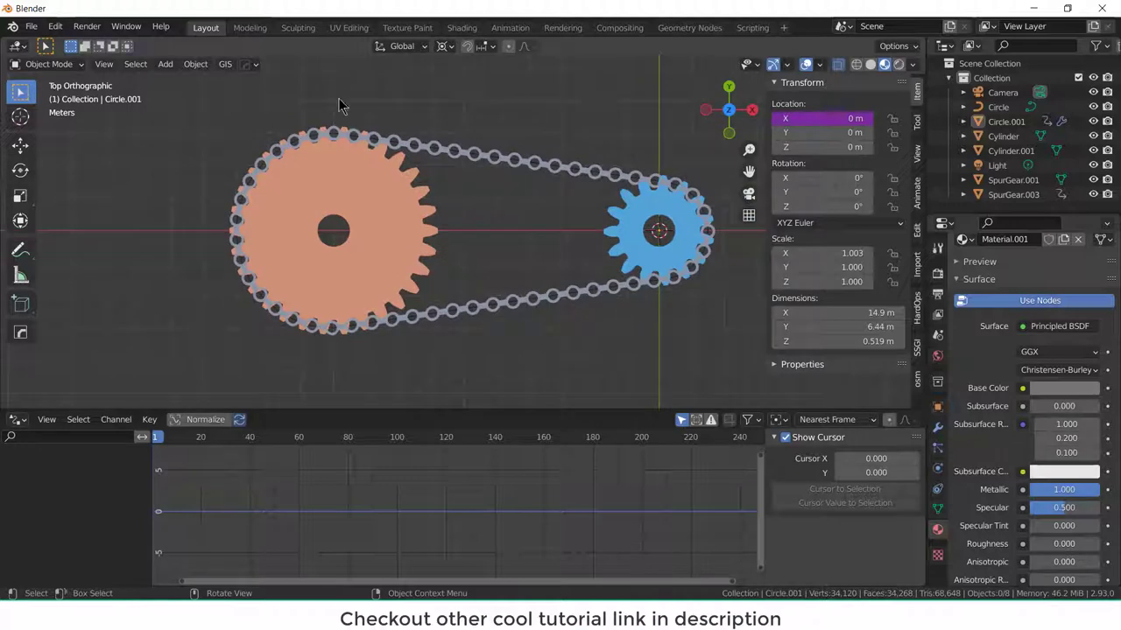
- Add a plane and scale it up to 18.581
{"action": "left_click", "coordinate": [164, 64]}
{"action": "mouse_move", "coordinate": [184, 78]}
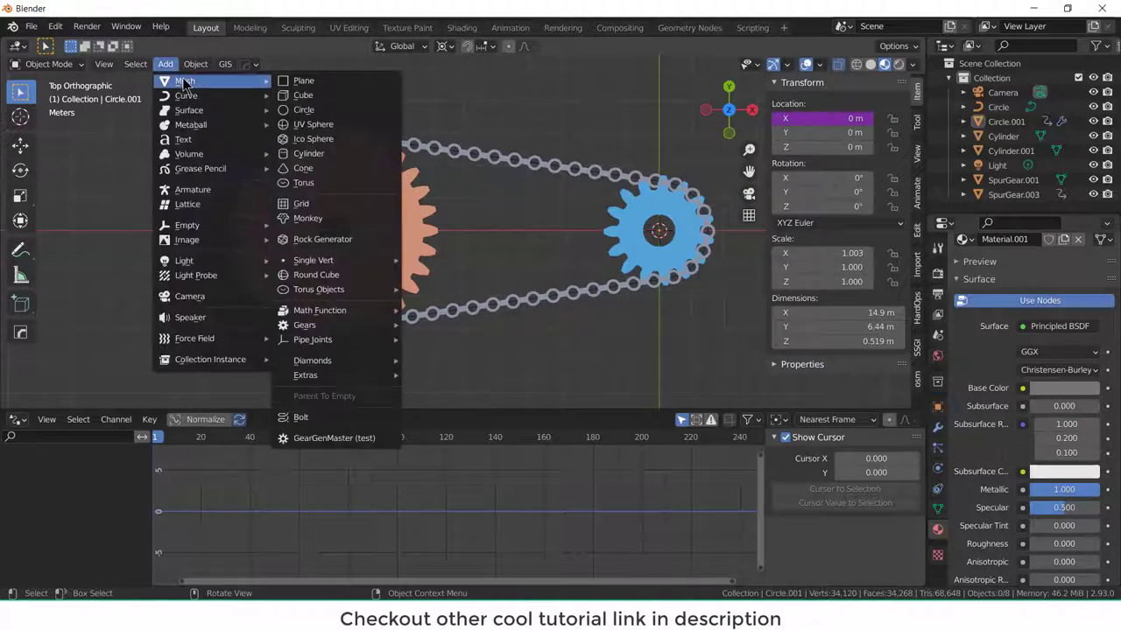
{"action": "left_click", "coordinate": [301, 79]}
{"action": "scroll", "coordinate": [475, 228], "scroll_direction": "down", "scroll_amount": 2}
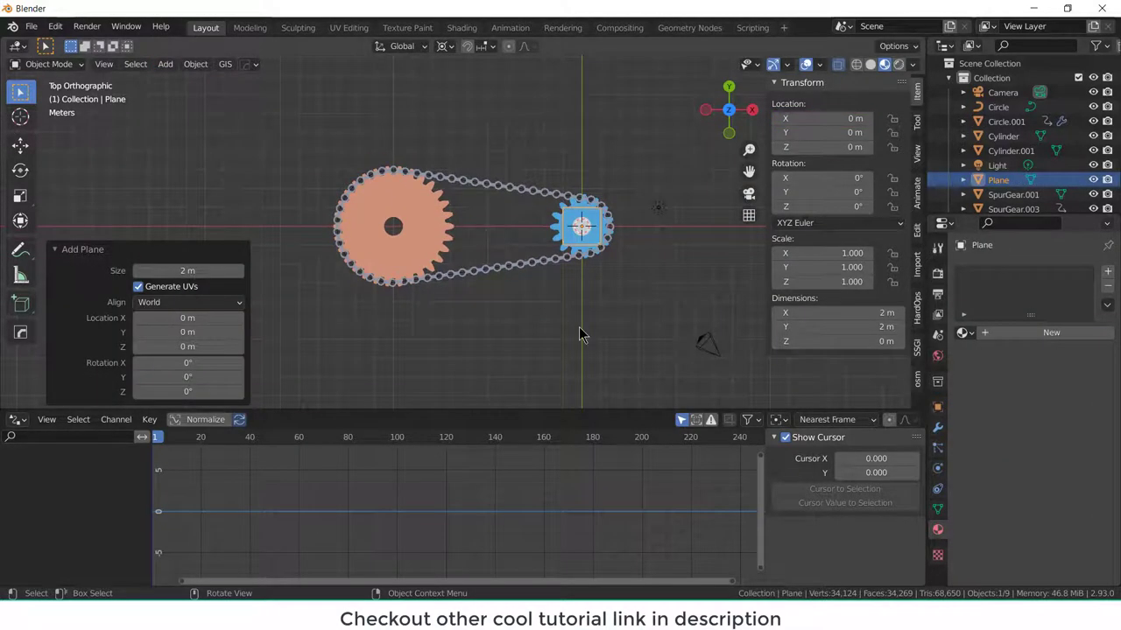
{"action": "key", "text": "s"}
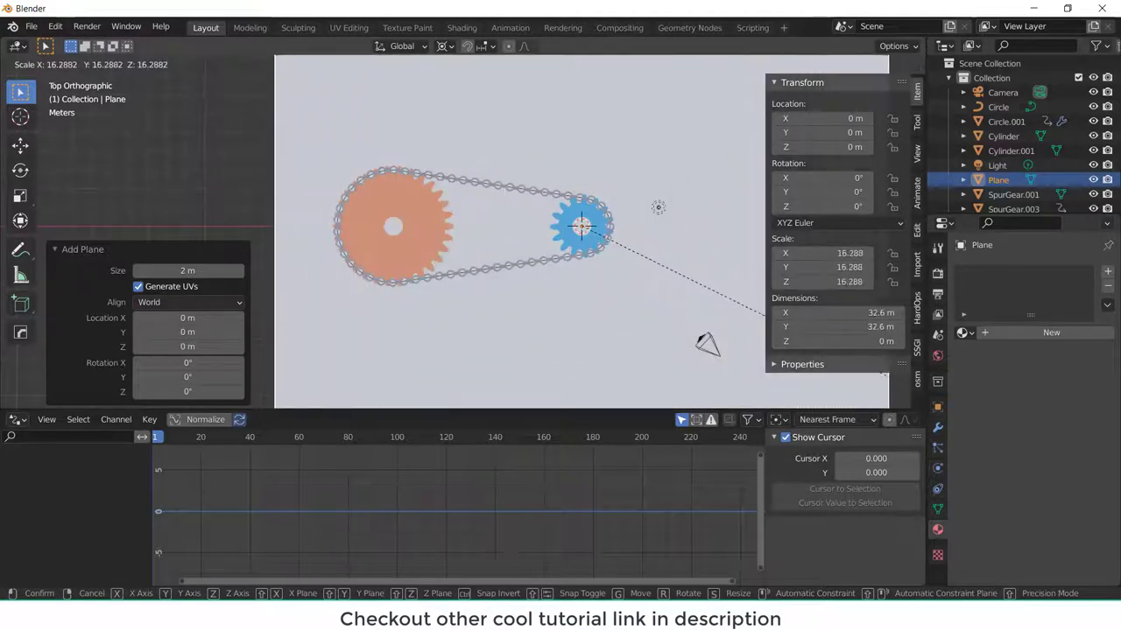
{"action": "left_click", "coordinate": [793, 313]}
- In Edit Mode, extrude one plane edge 25.074 m straight up into a back wall
{"action": "scroll", "coordinate": [487, 271], "scroll_direction": "down", "scroll_amount": 3}
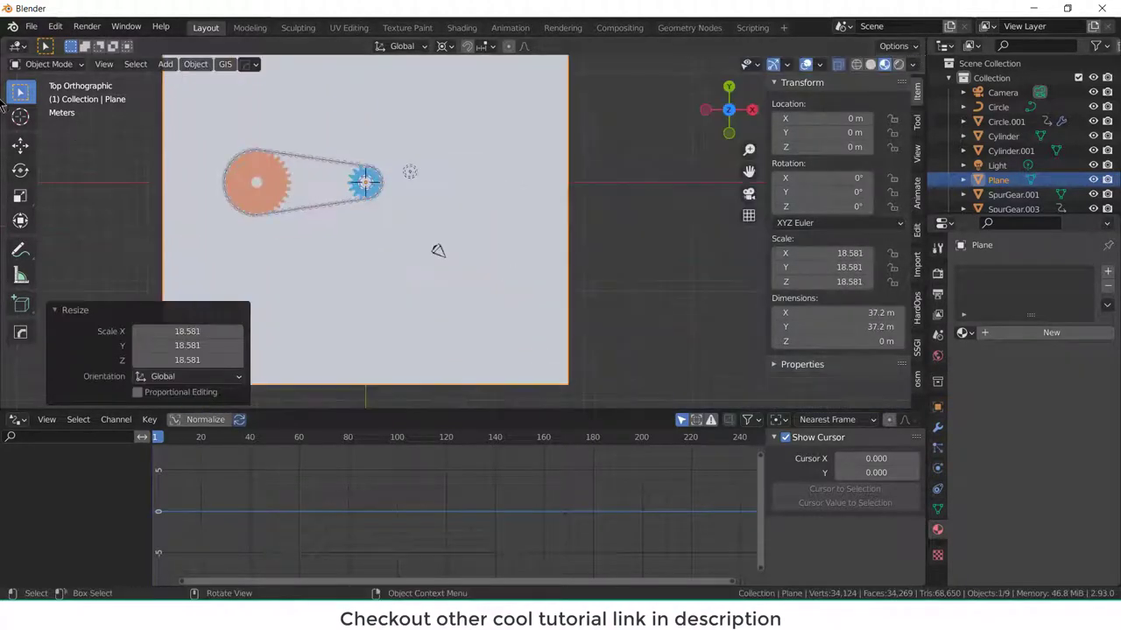
{"action": "key", "text": "Tab"}
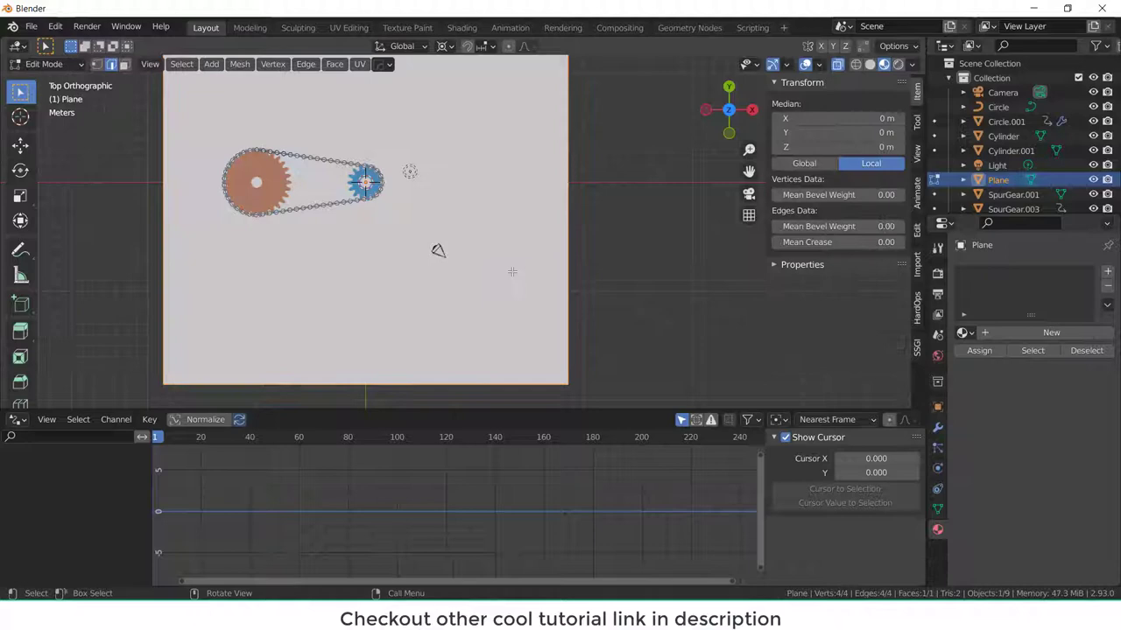
{"action": "middle_click_drag", "start_coordinate": [506, 272], "coordinate": [371, 290]}
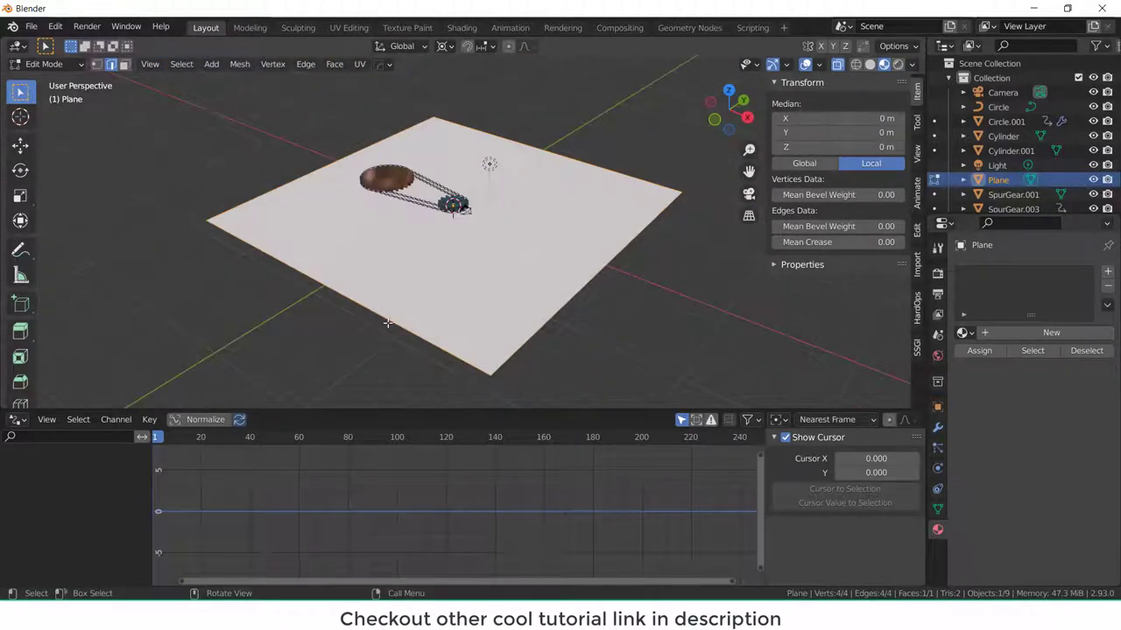
{"action": "left_click", "coordinate": [496, 361]}
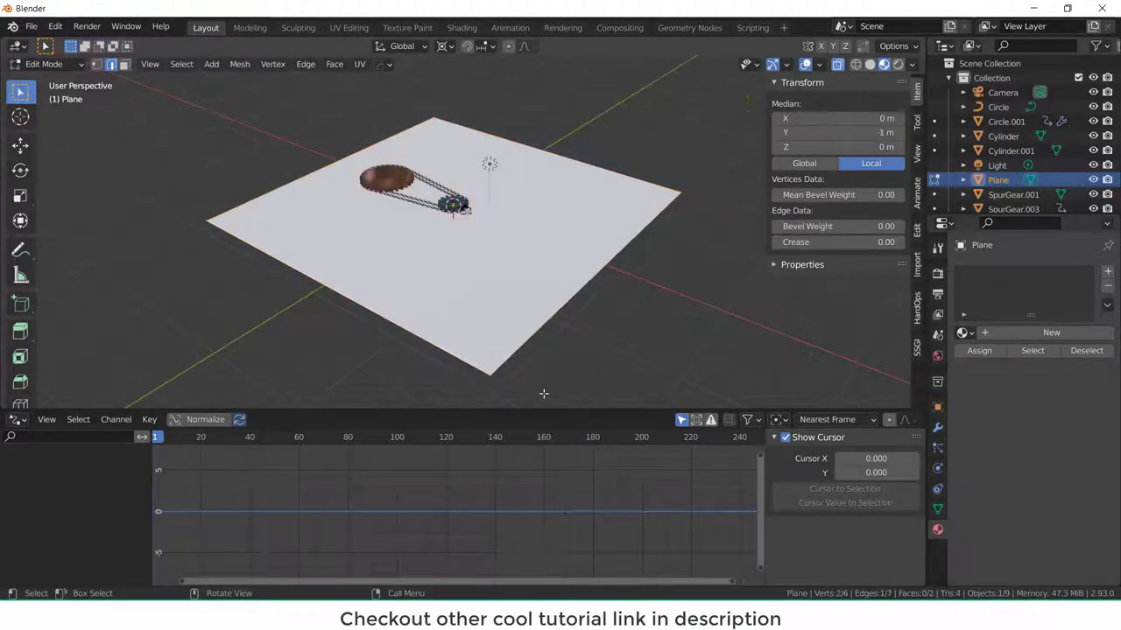
{"action": "key", "text": "e"}
{"action": "key", "text": "z"}
{"action": "left_click", "coordinate": [452, 149]}
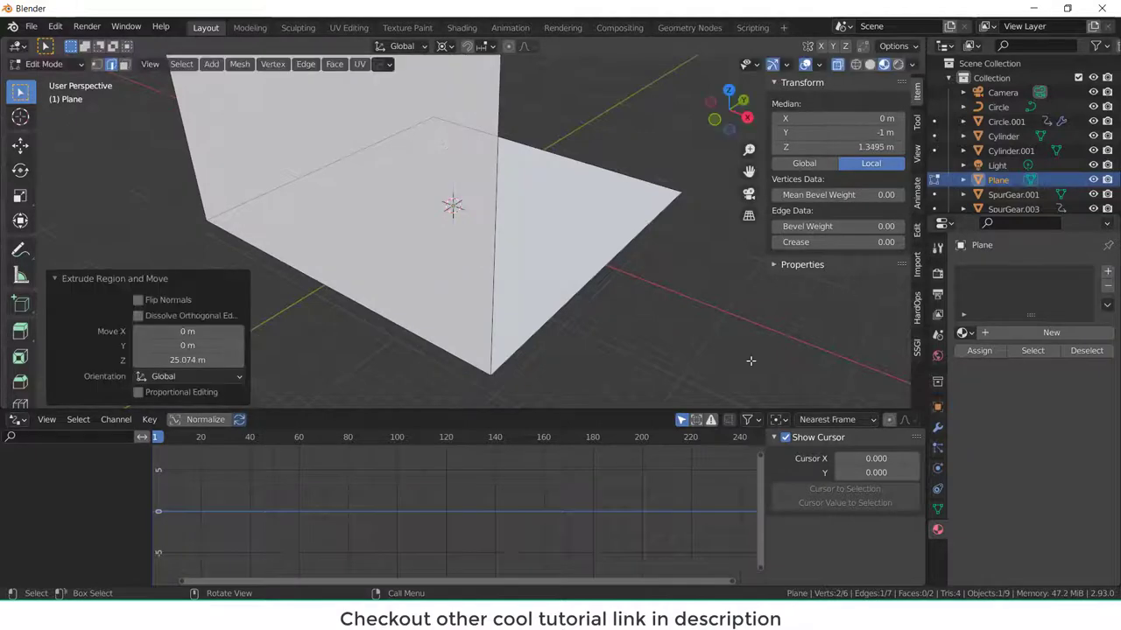
- Move the backdrop along X to -4.6598 m
{"action": "key", "text": "KP_7"}
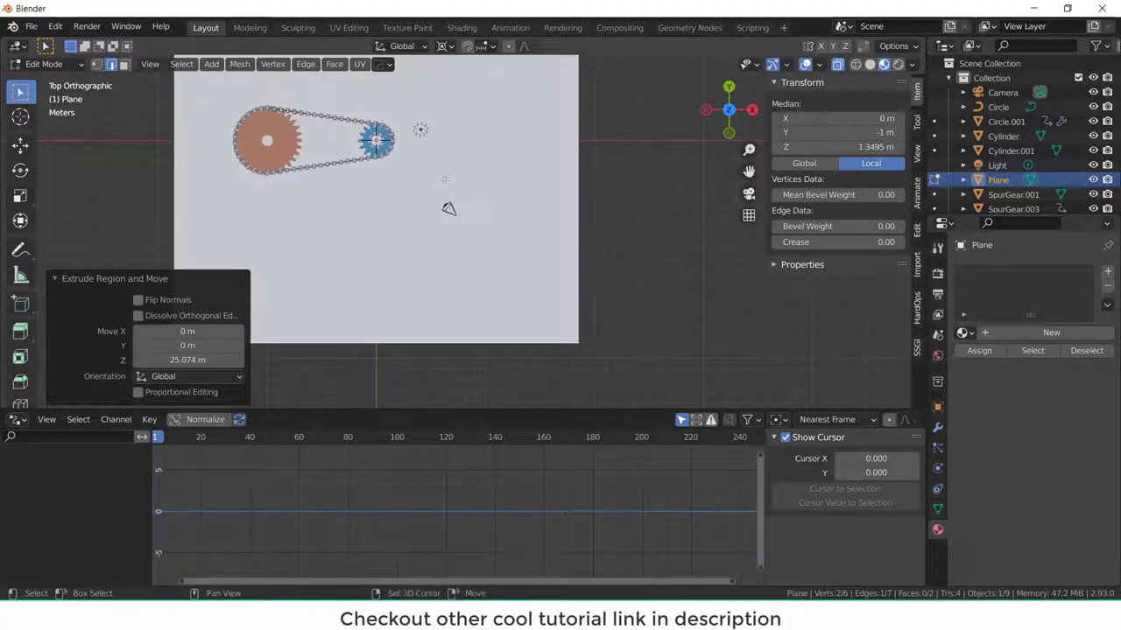
{"action": "middle_click_drag", "start_coordinate": [439, 177], "coordinate": [608, 284], "text": "shift"}
{"action": "key", "text": "Tab"}
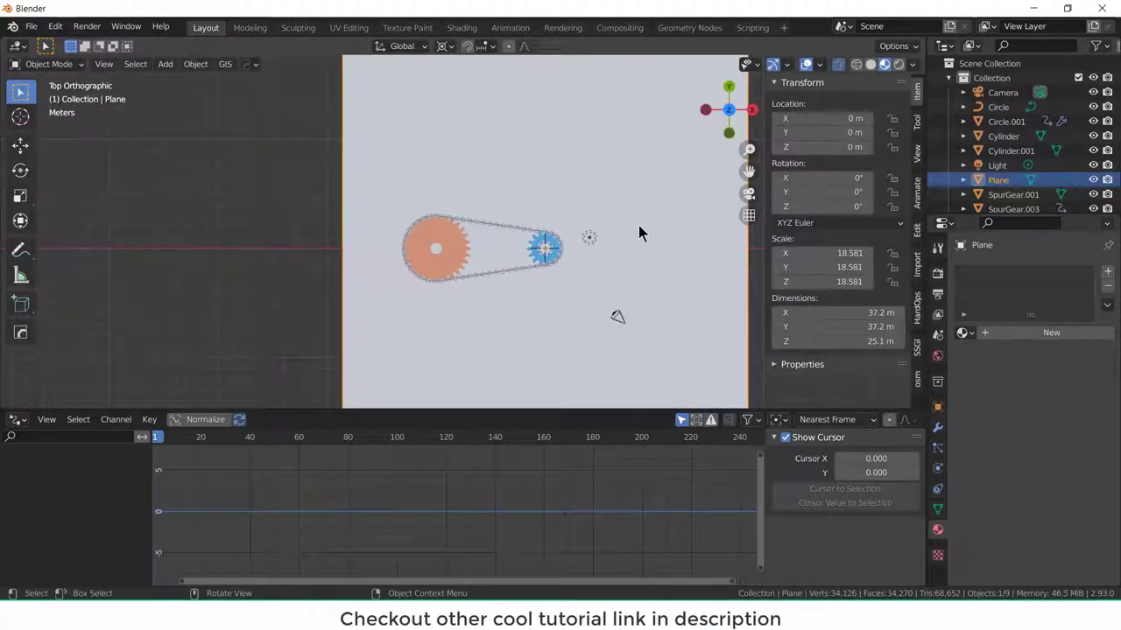
{"action": "key", "text": "g"}
{"action": "key", "text": "x"}
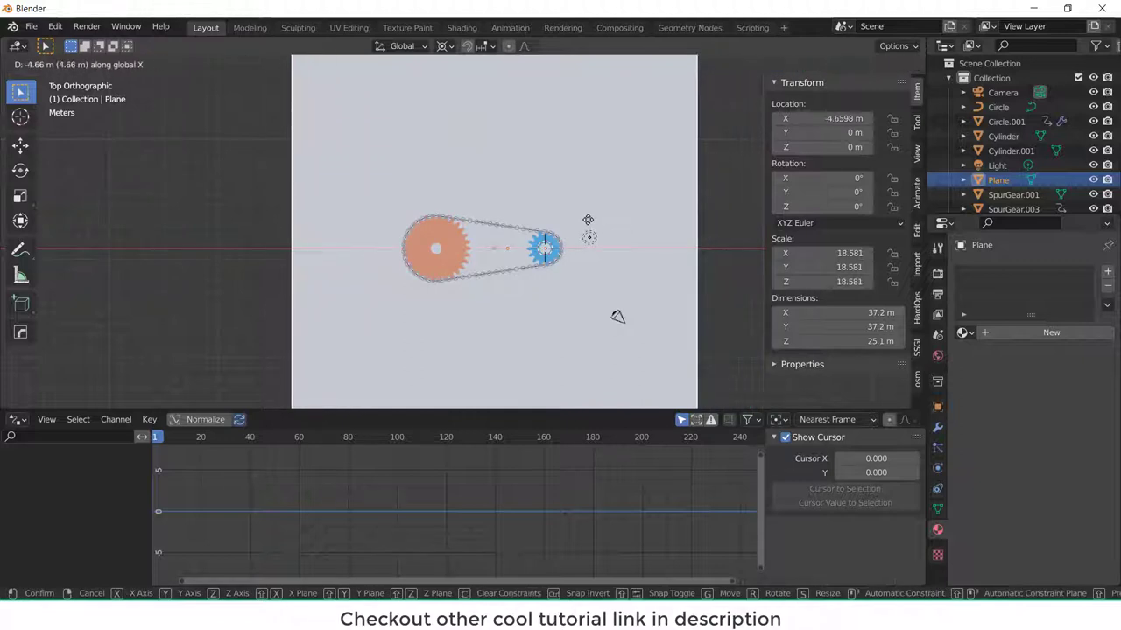
{"action": "left_click", "coordinate": [588, 219]}
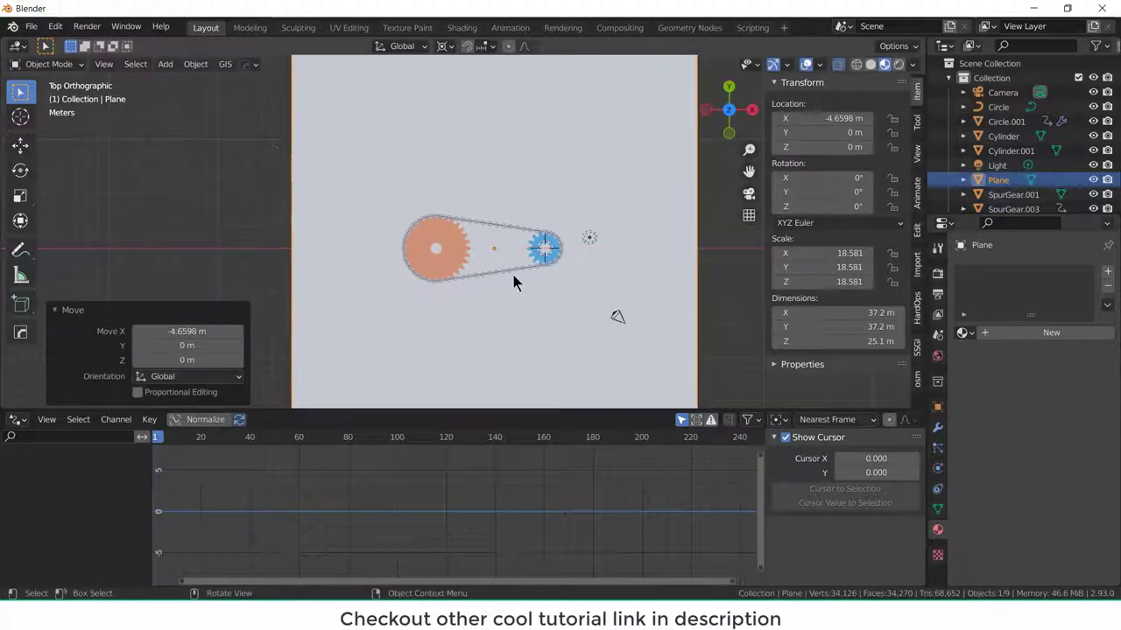
{"action": "scroll", "coordinate": [561, 297], "scroll_direction": "up", "scroll_amount": 1}
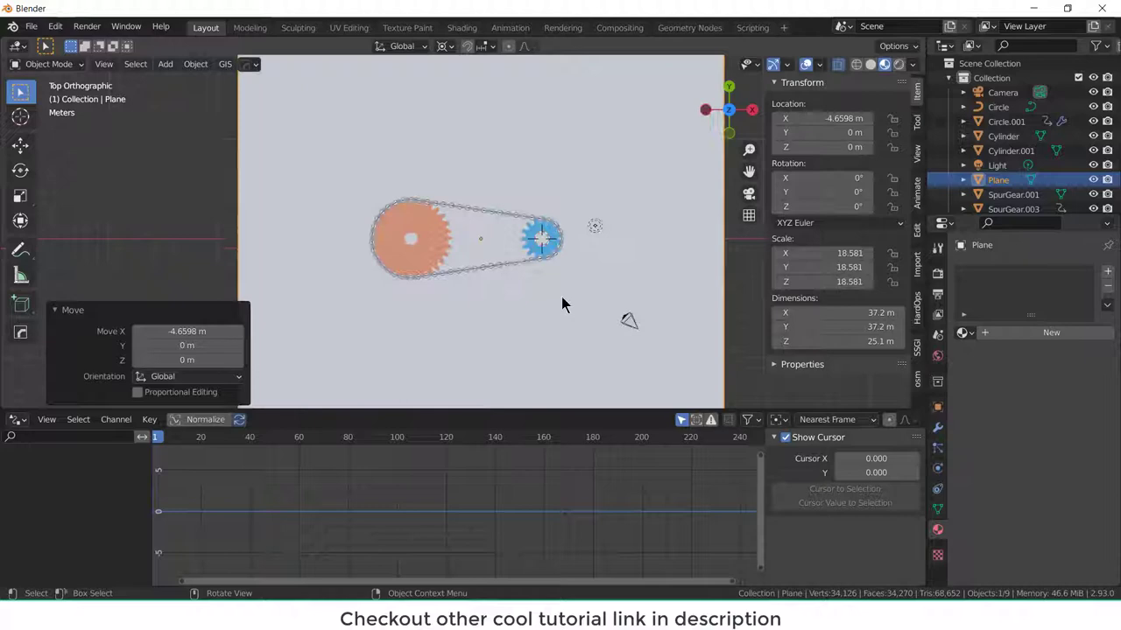
- Delete the existing camera
{"action": "left_click", "coordinate": [160, 63]}
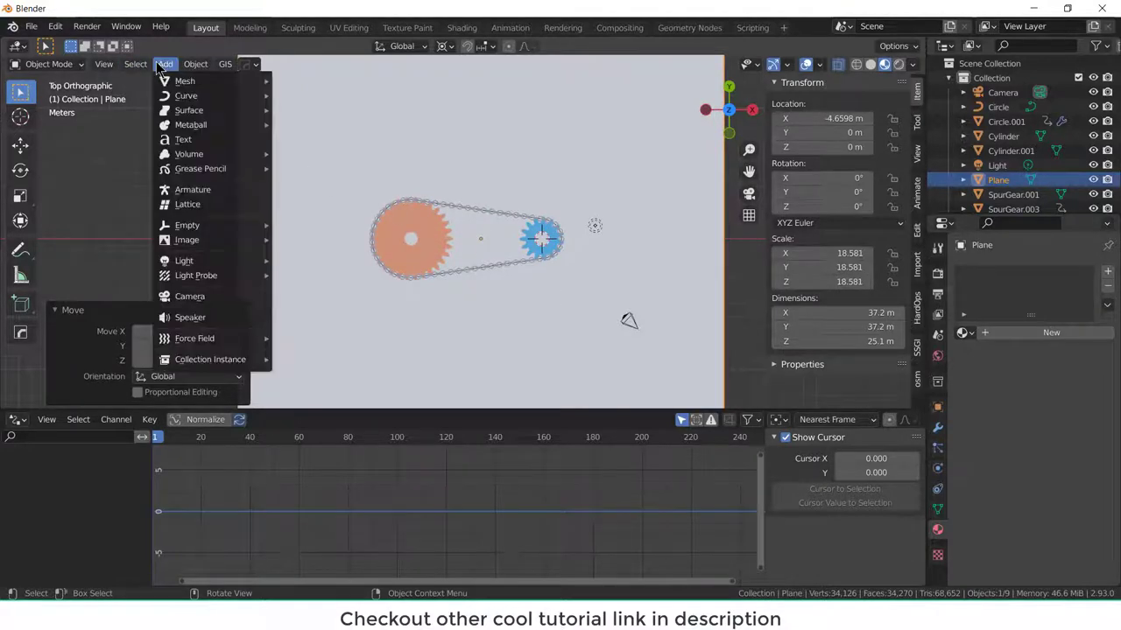
{"action": "left_click", "coordinate": [632, 330]}
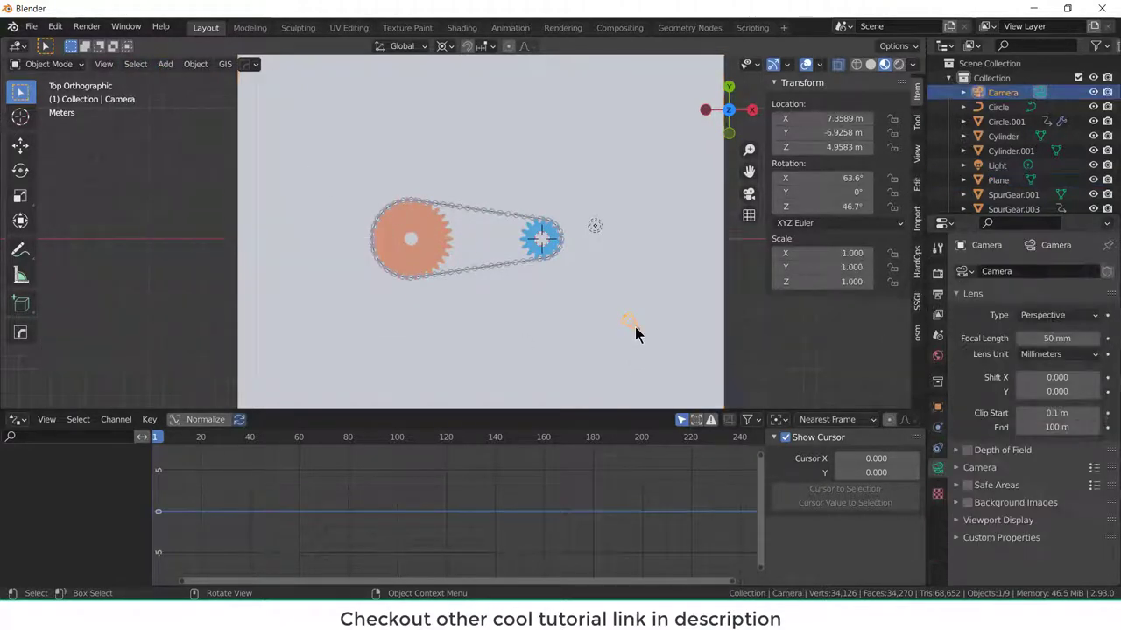
{"action": "key", "text": "x"}
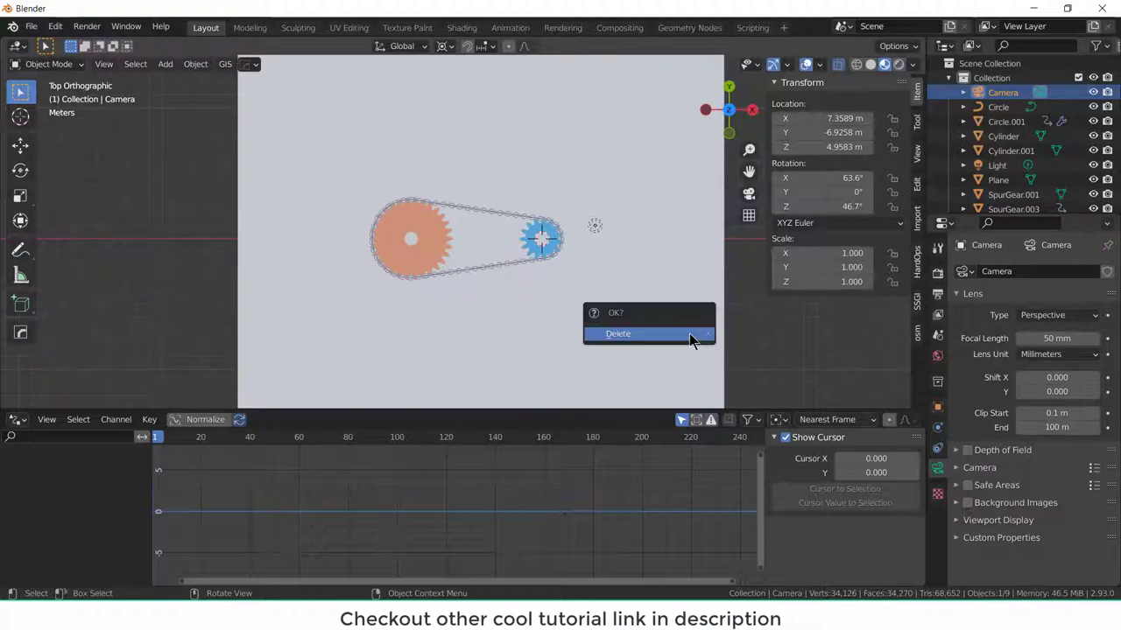
{"action": "left_click", "coordinate": [689, 334]}
- Add a new camera, set its Z location to -2.79 m, and look through it
{"action": "left_click", "coordinate": [163, 64]}
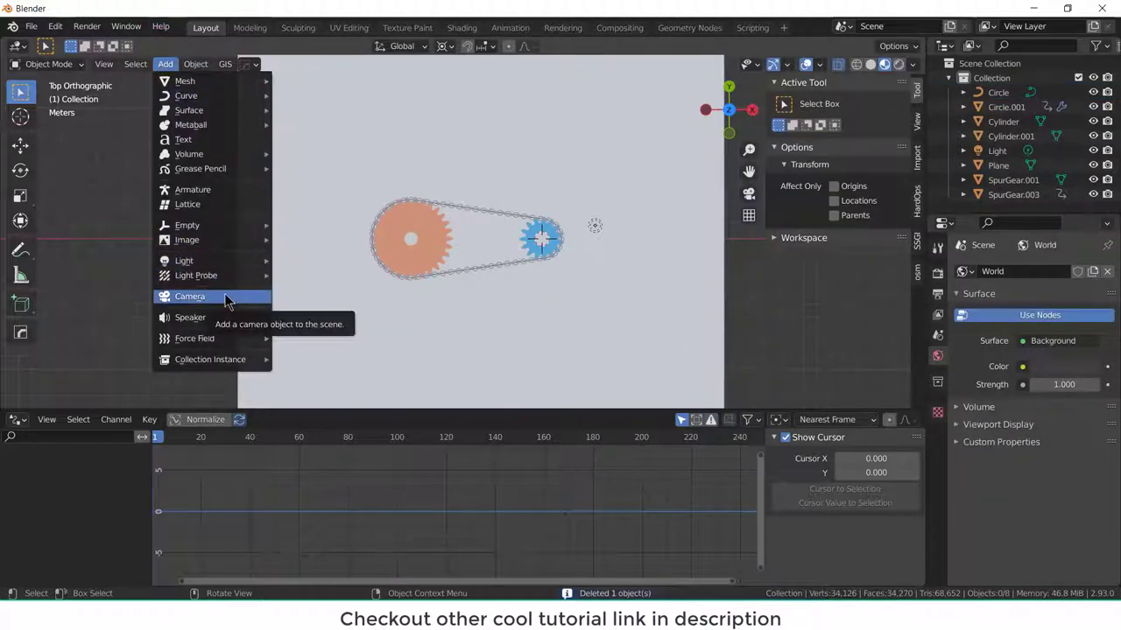
{"action": "left_click", "coordinate": [226, 297]}
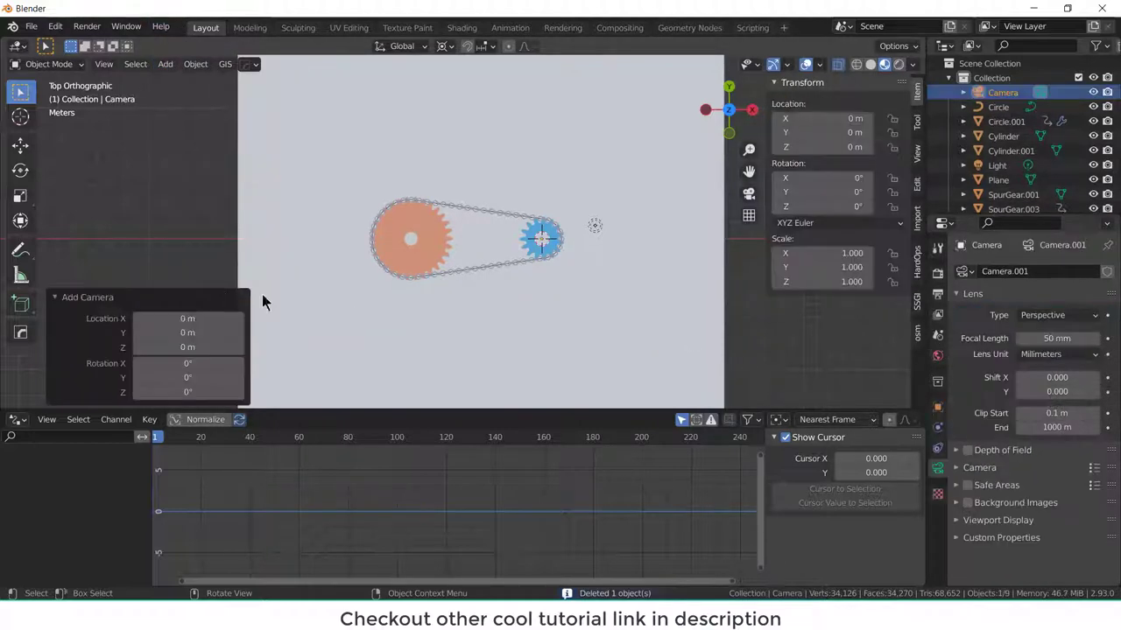
{"action": "left_click", "coordinate": [938, 409]}
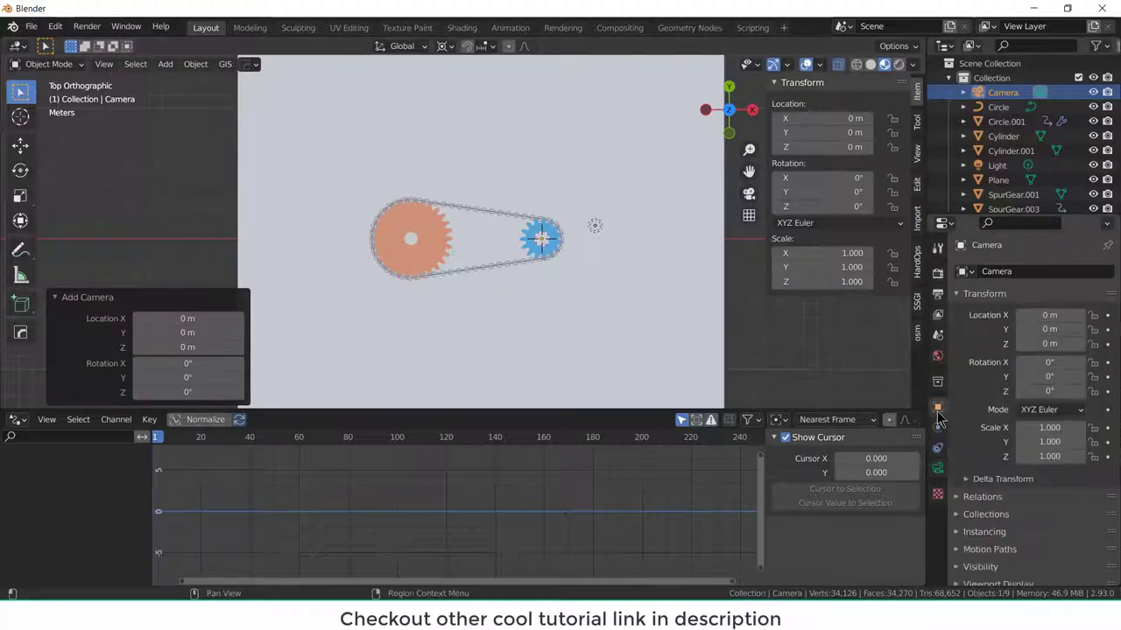
{"action": "left_click", "coordinate": [1050, 343]}
{"action": "type", "text": "-2.79"}
{"action": "key", "text": "Return"}
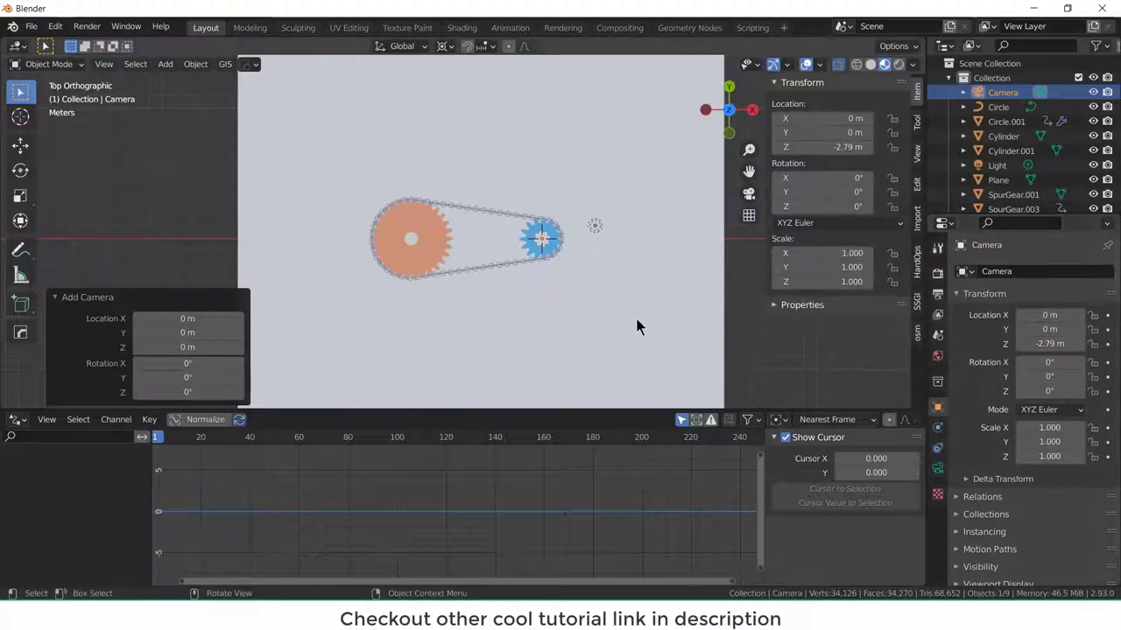
{"action": "key", "text": "KP_0"}
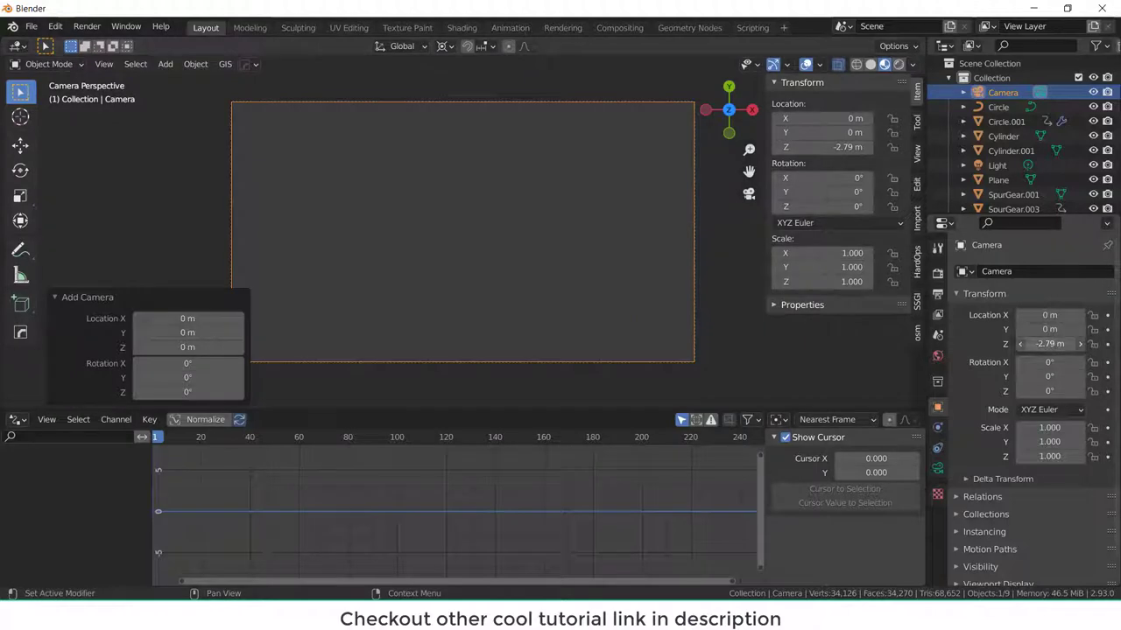
- Move the camera to X -6.4 m, Z 32.06 m, render a test image, then select the backdrop
{"action": "left_click_drag", "start_coordinate": [1050, 343], "coordinate": [1000, 316]}
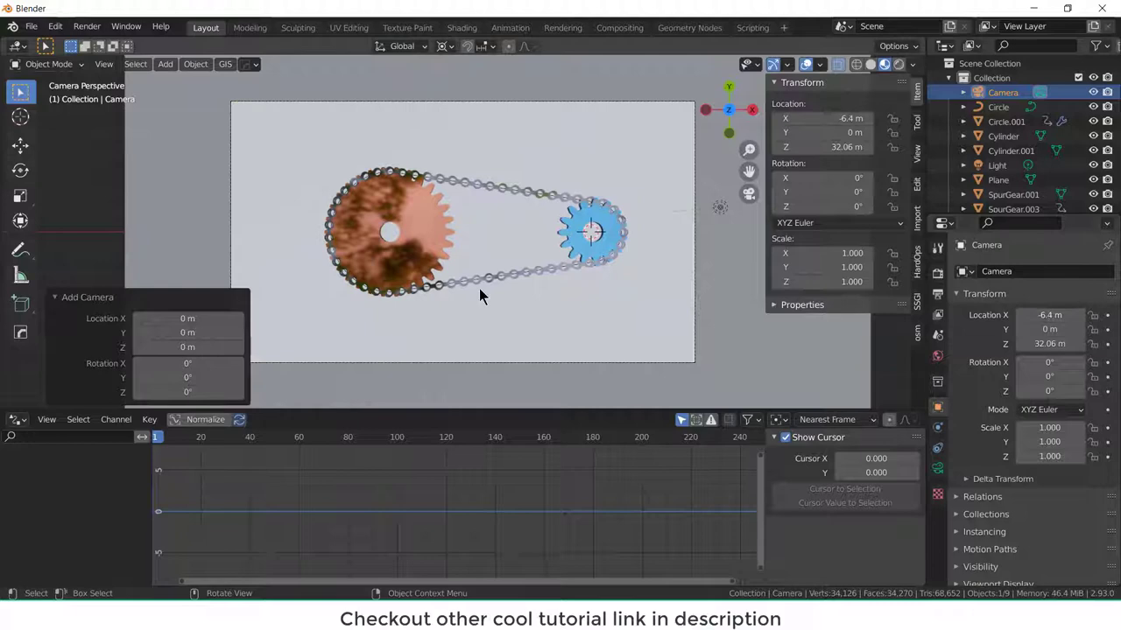
{"action": "left_click", "coordinate": [87, 26]}
{"action": "left_click", "coordinate": [118, 40]}
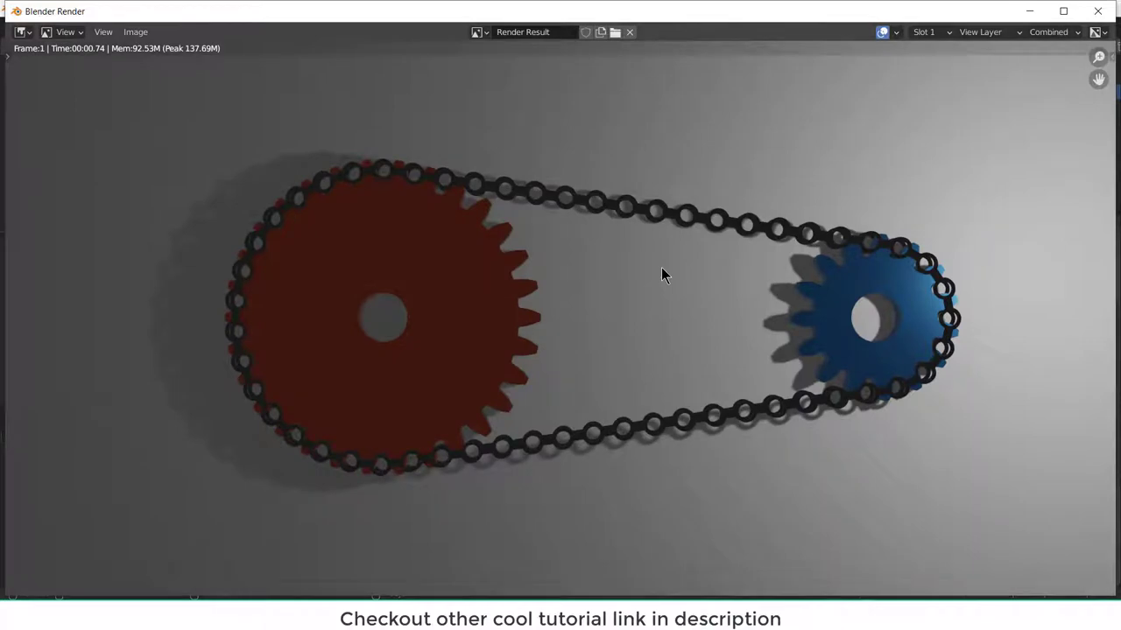
{"action": "left_click", "coordinate": [1032, 12]}
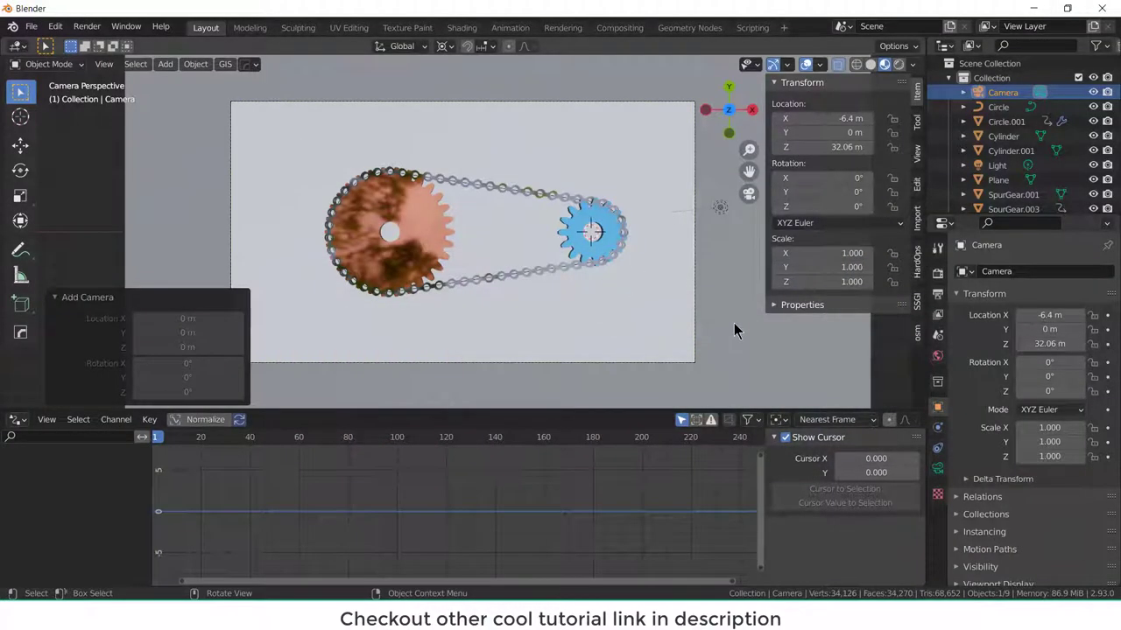
{"action": "key", "text": "KP_7"}
{"action": "left_click", "coordinate": [652, 299]}
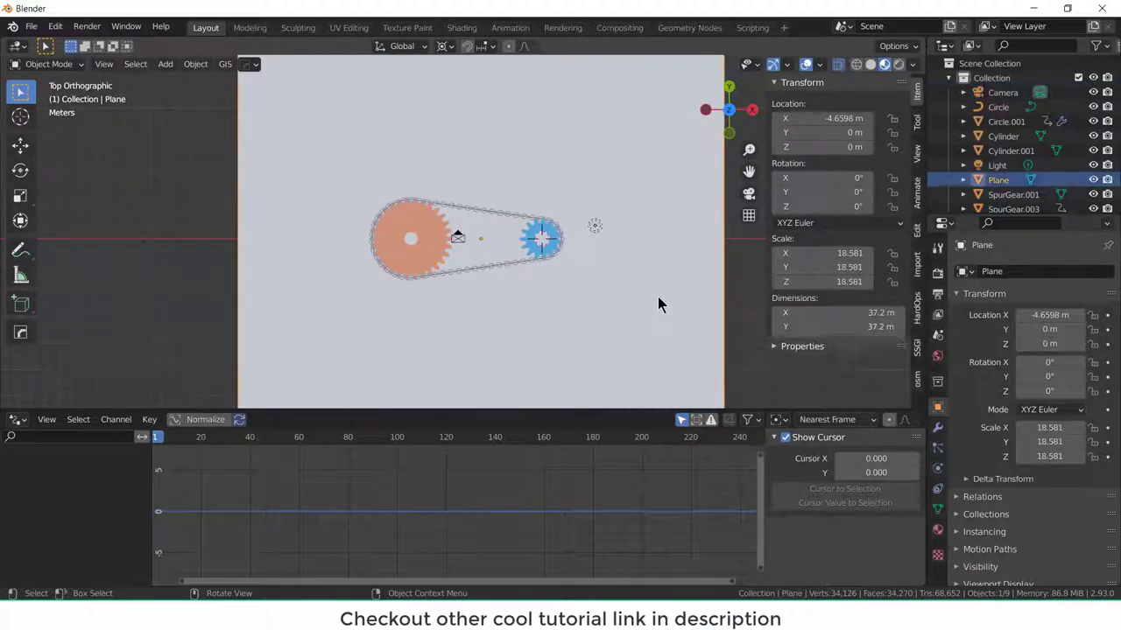
- Give the backdrop plane a new material with a white emission colour
{"action": "left_click", "coordinate": [936, 529]}
{"action": "left_click", "coordinate": [1044, 335]}
{"action": "scroll", "coordinate": [1045, 492], "scroll_direction": "down", "scroll_amount": 15}
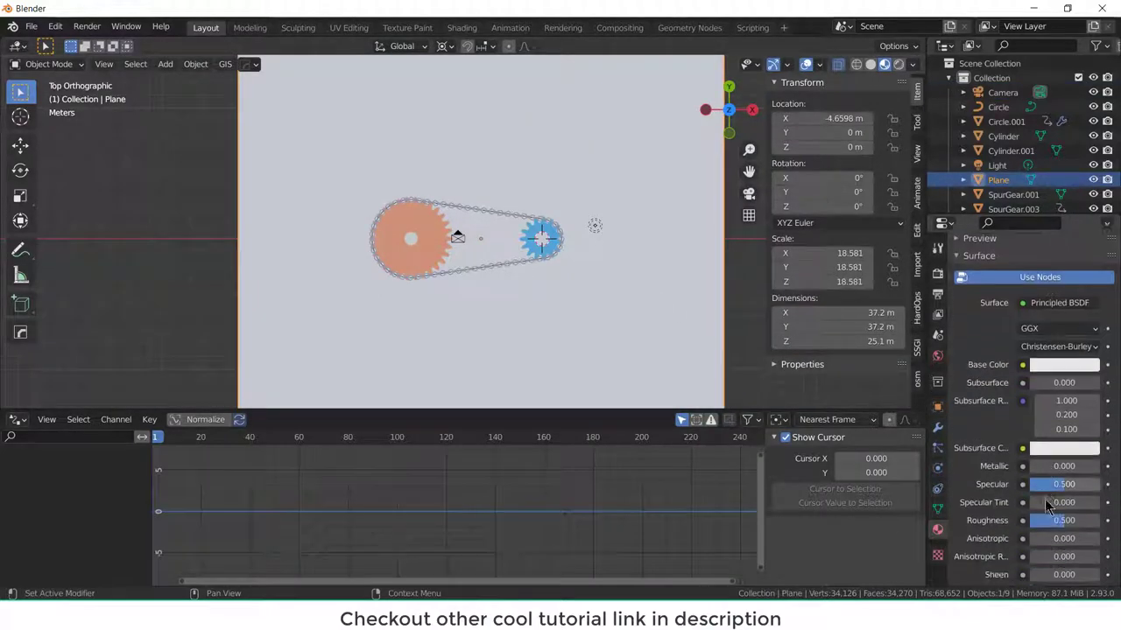
{"action": "left_click", "coordinate": [1064, 399]}
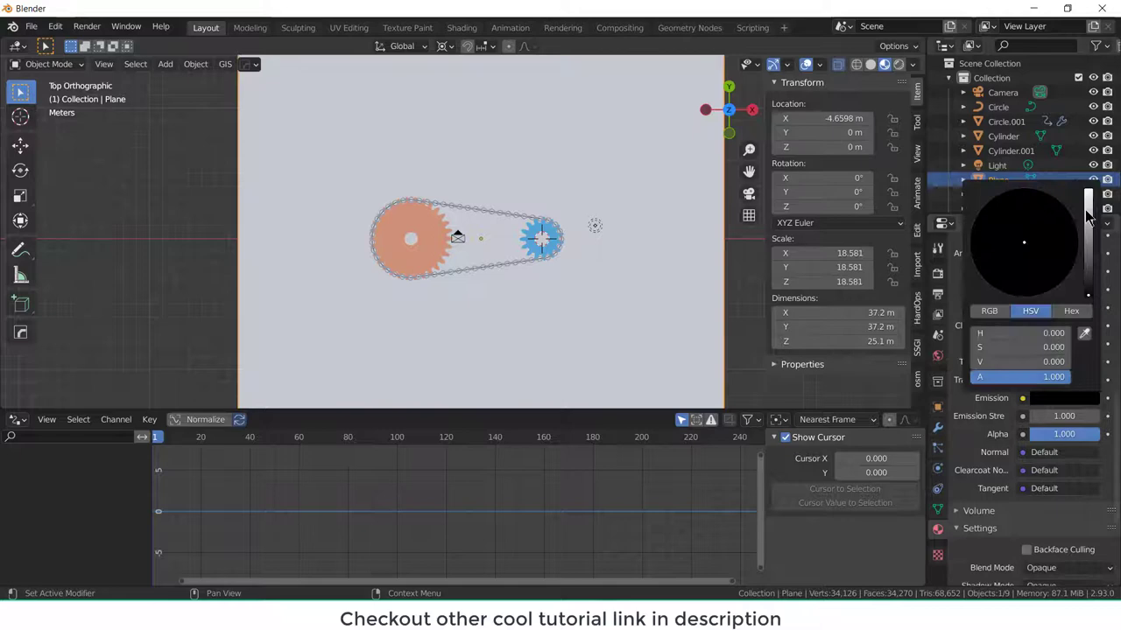
{"action": "left_click_drag", "start_coordinate": [1089, 219], "coordinate": [1088, 194]}
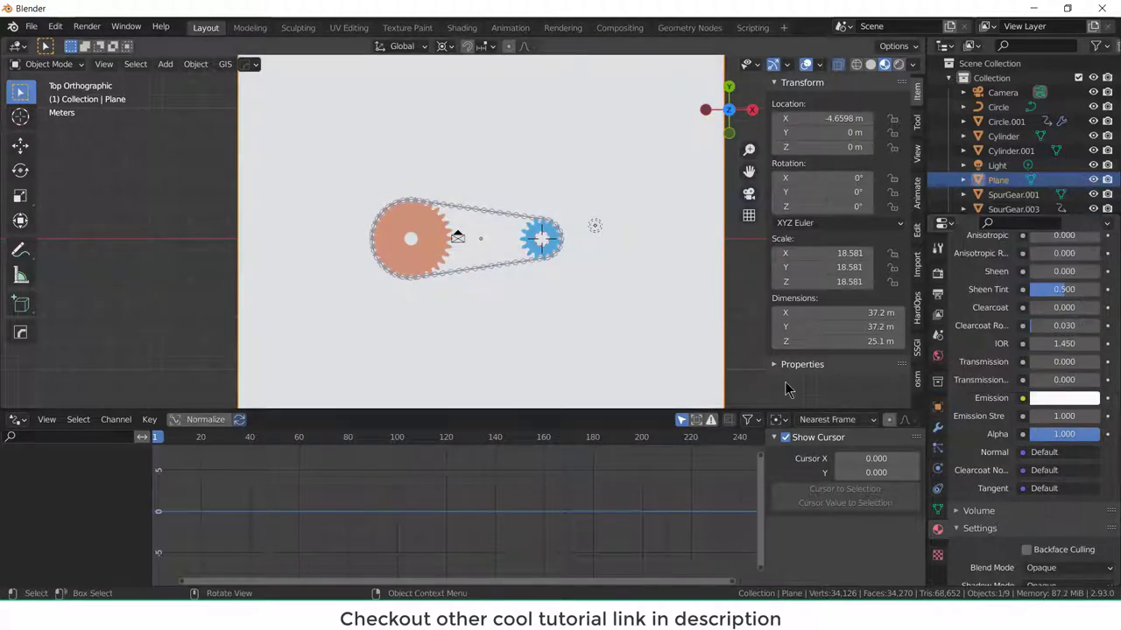
- Set the world background colour to white and start editing its strength
{"action": "left_click", "coordinate": [938, 357]}
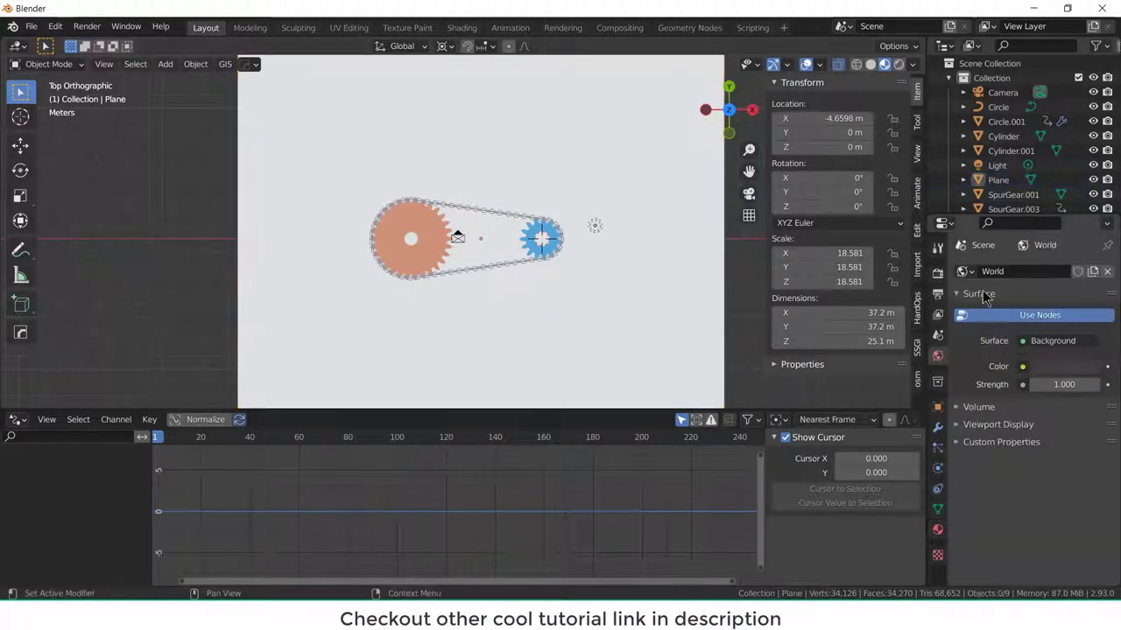
{"action": "left_click", "coordinate": [1061, 365]}
{"action": "left_click", "coordinate": [1088, 172]}
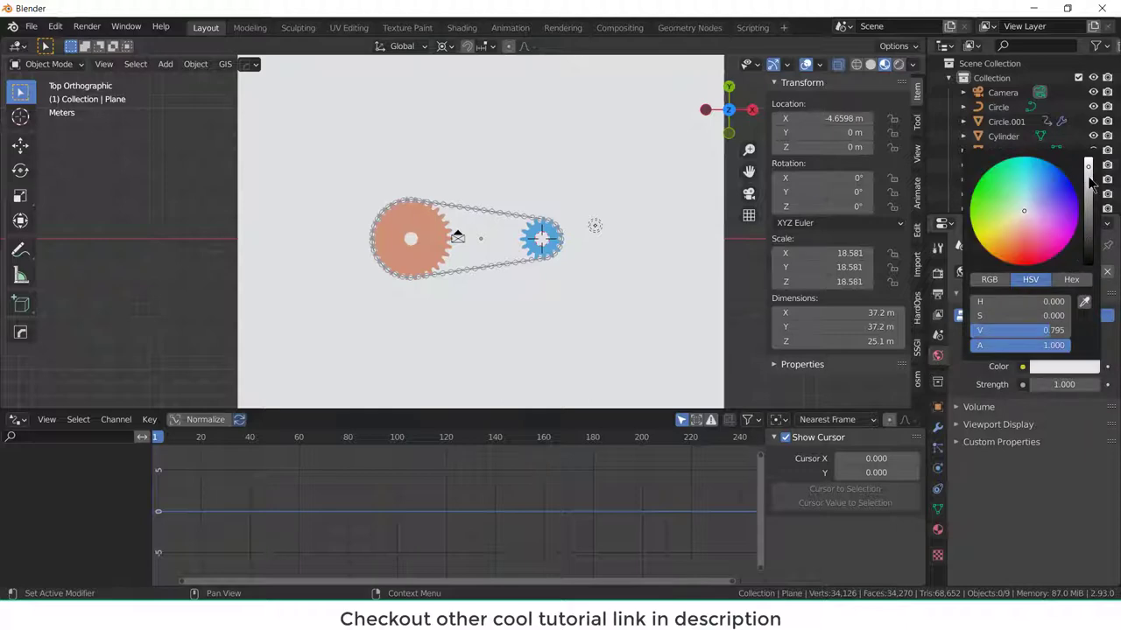
{"action": "double_click", "coordinate": [1051, 385]}
- Set world strength to 2 and render a test image of the gears on white
{"action": "type", "text": "2"}
{"action": "key", "text": "Return"}
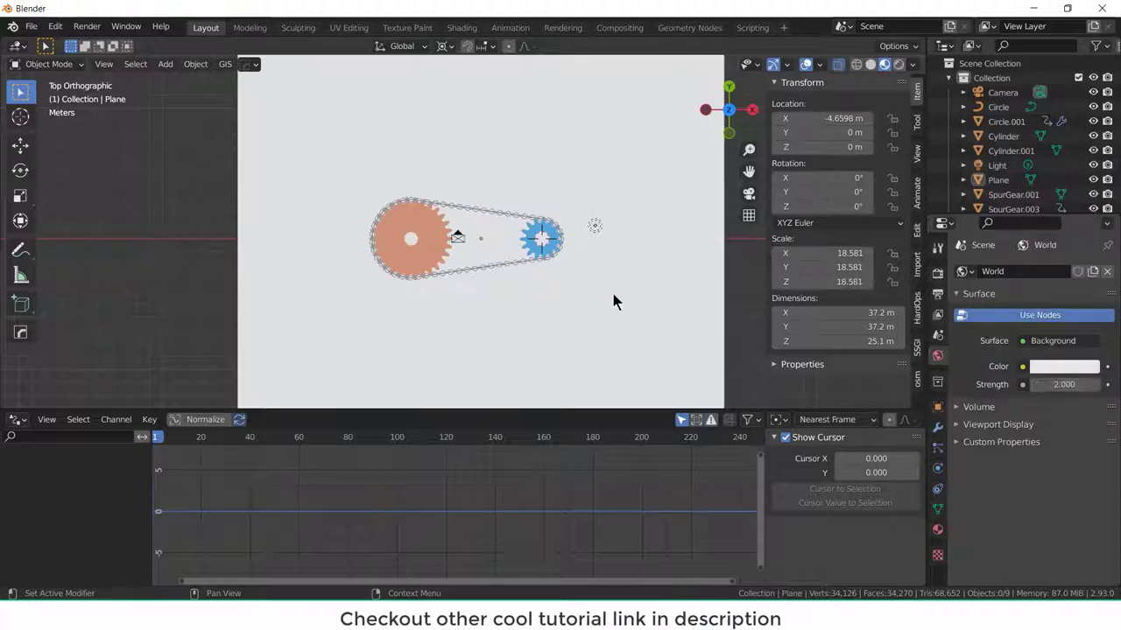
{"action": "left_click", "coordinate": [87, 26]}
{"action": "left_click", "coordinate": [107, 44]}
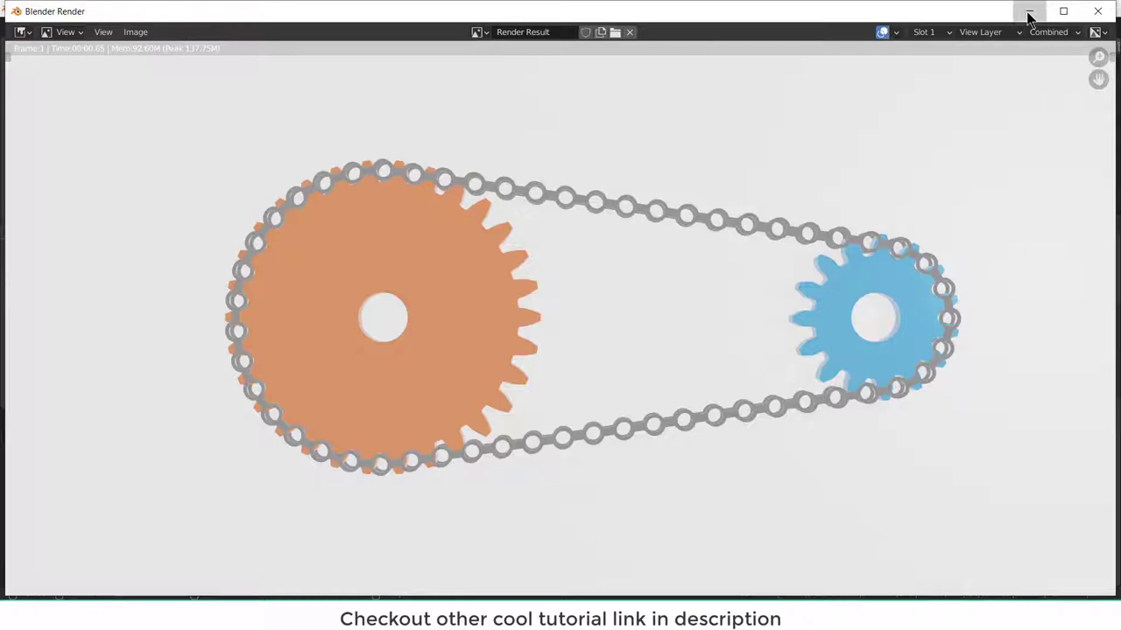
{"action": "left_click", "coordinate": [1029, 12]}
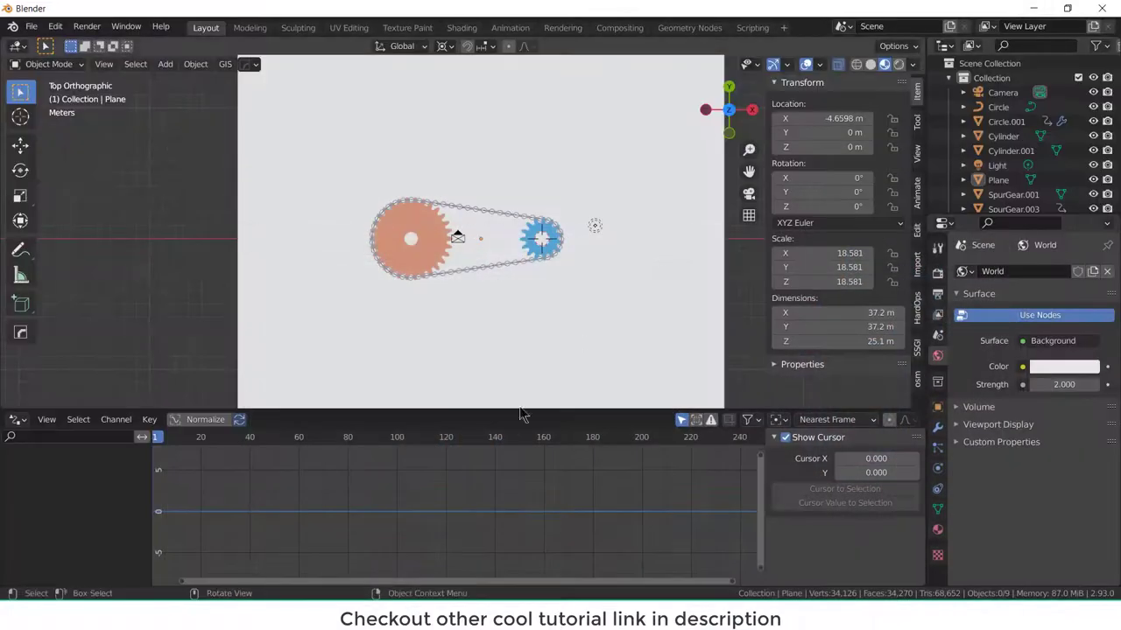
- Switch the bottom editor to the Timeline
{"action": "left_click", "coordinate": [15, 419]}
{"action": "left_click", "coordinate": [15, 419]}
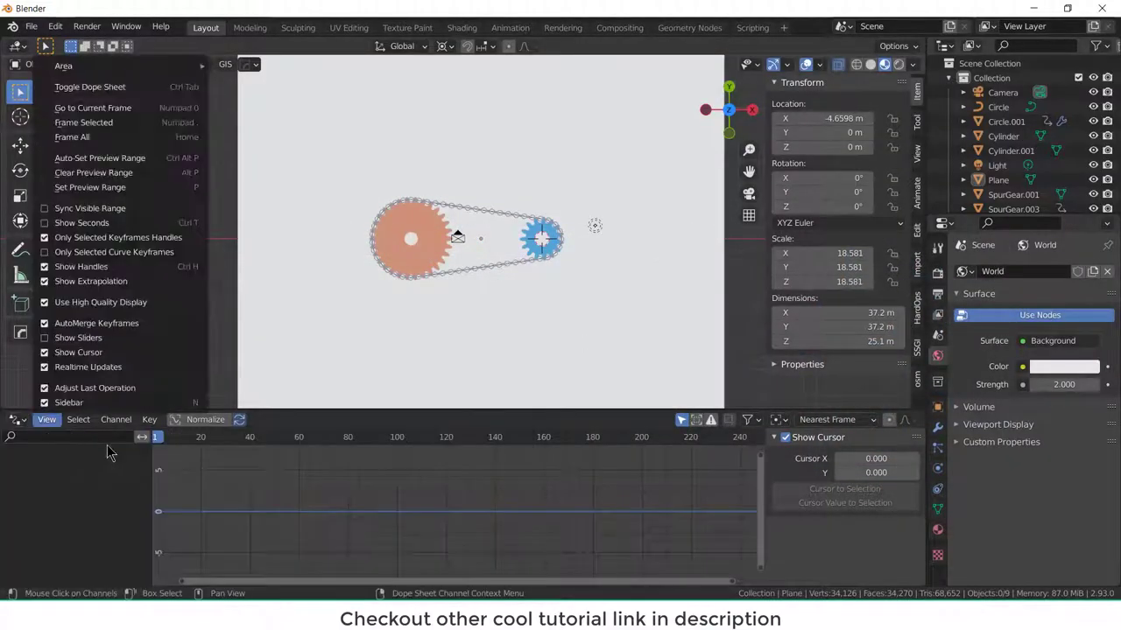
{"action": "left_click", "coordinate": [18, 420]}
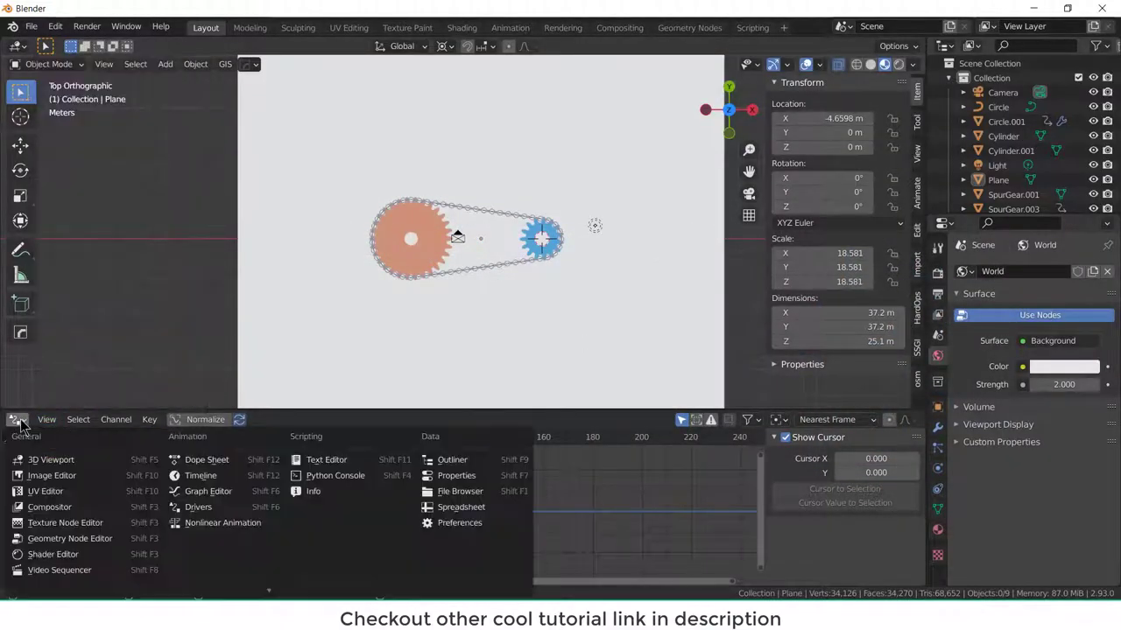
{"action": "left_click", "coordinate": [195, 476]}
- Keyframe the blue gear's rotation at frame 1 and set the scene end frame to 60
{"action": "left_click", "coordinate": [537, 238]}
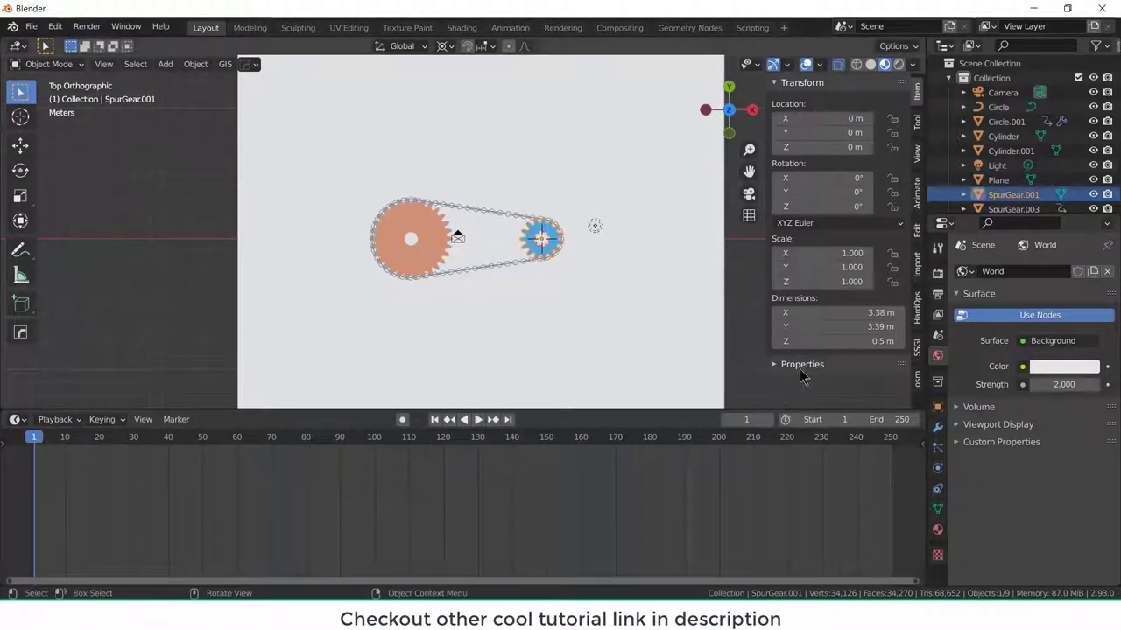
{"action": "key", "text": "i"}
{"action": "left_click", "coordinate": [652, 333]}
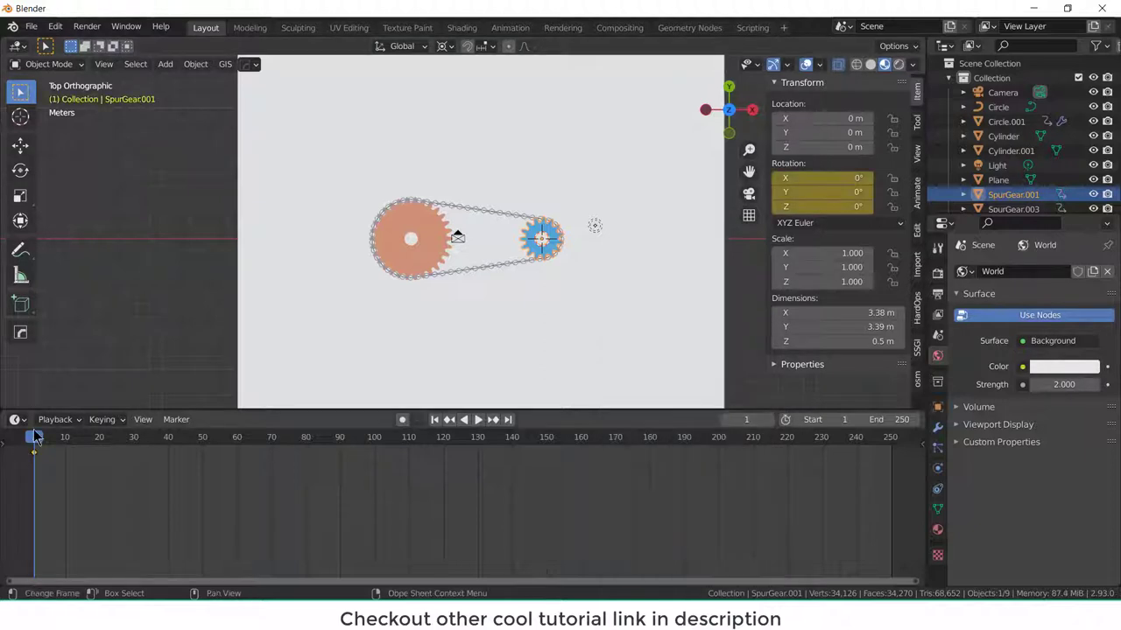
{"action": "key", "text": "space"}
{"action": "left_click", "coordinate": [235, 440]}
{"action": "key", "text": "space"}
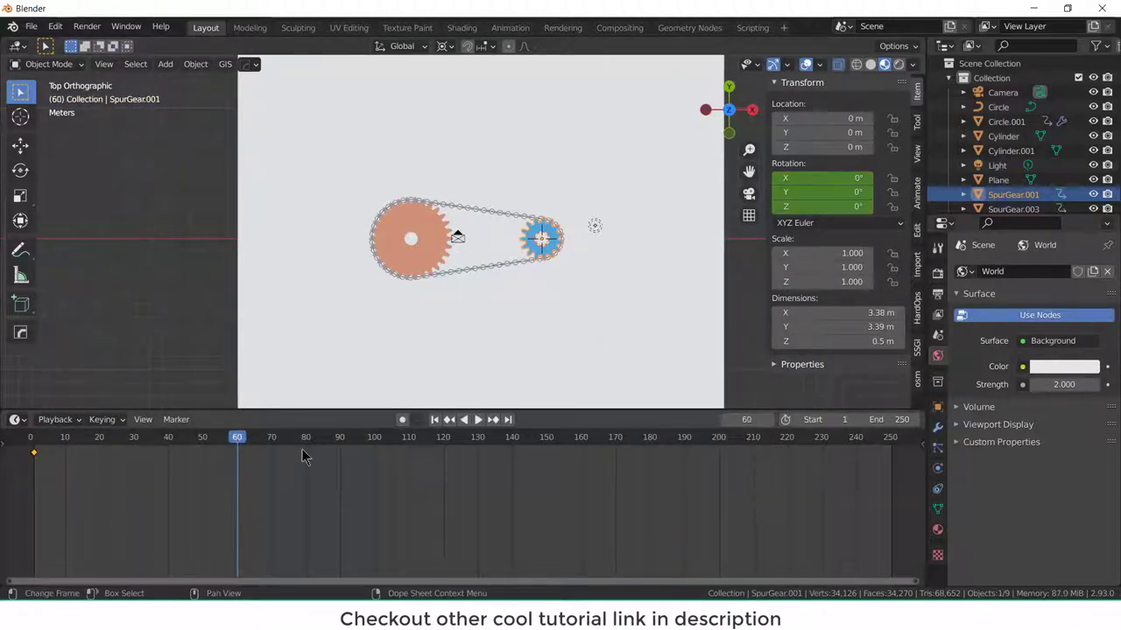
{"action": "left_click", "coordinate": [892, 415]}
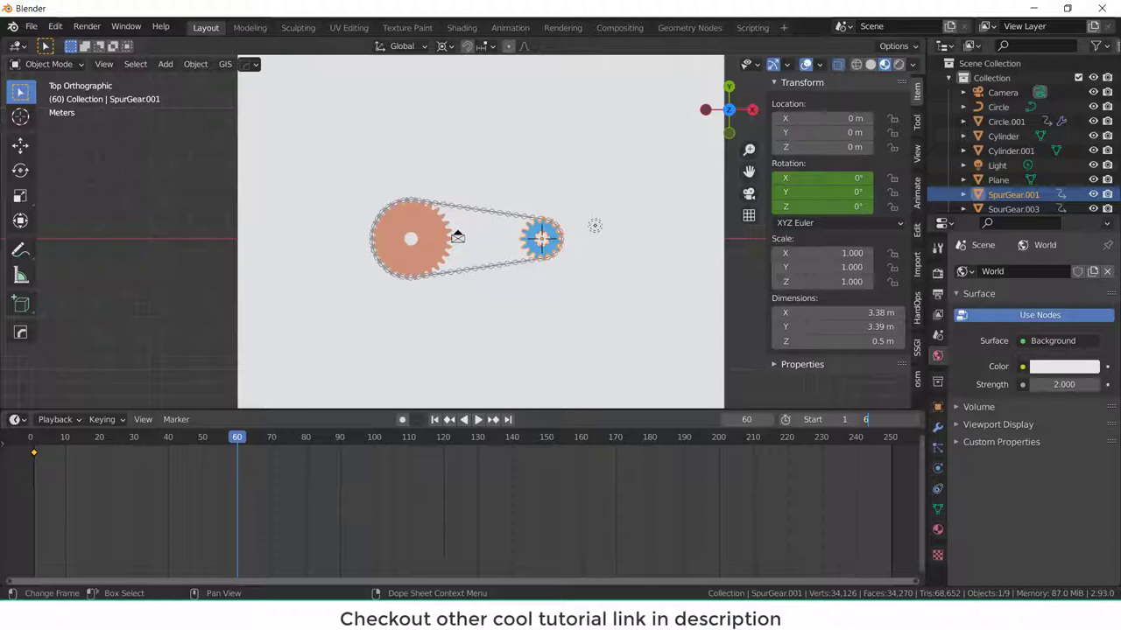
{"action": "type", "text": "0"}
{"action": "key", "text": "Return"}
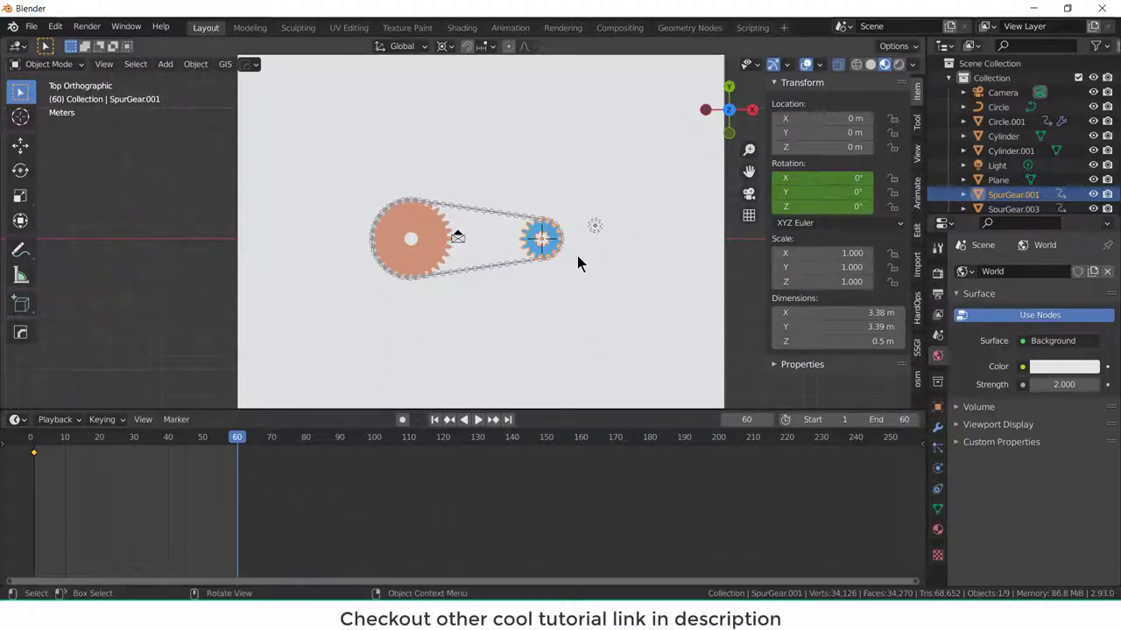
- At frame 60, rotate the gear 360° about Z, keyframe it, and play the animation
{"action": "key", "text": "r"}
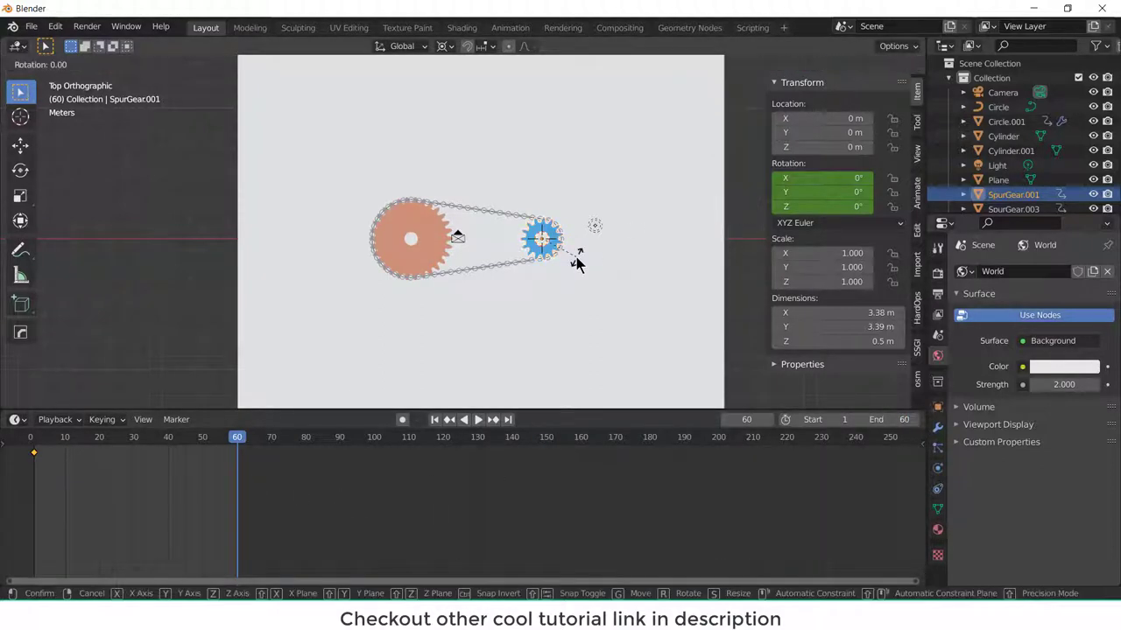
{"action": "key", "text": "z"}
{"action": "key", "text": "z"}
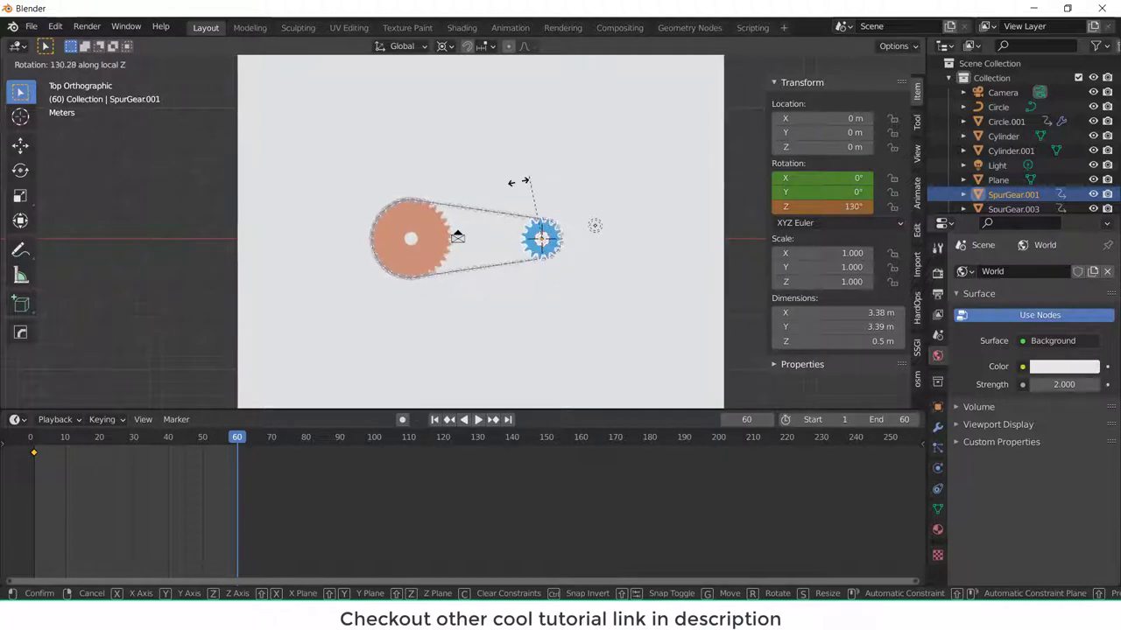
{"action": "type", "text": "360"}
{"action": "key", "text": "Return"}
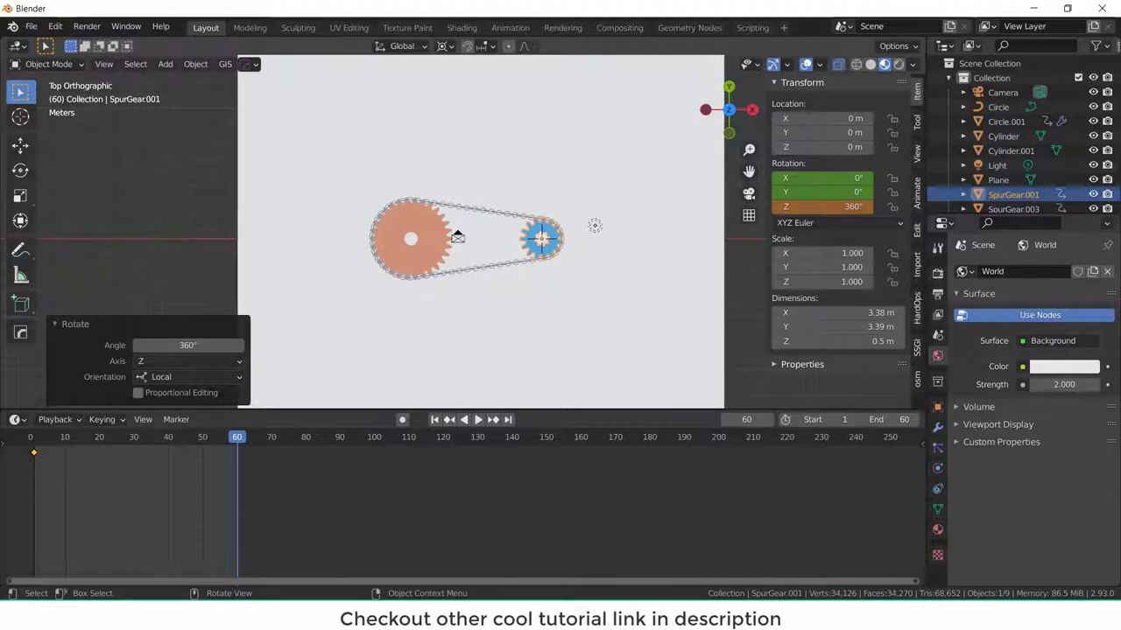
{"action": "key", "text": "i"}
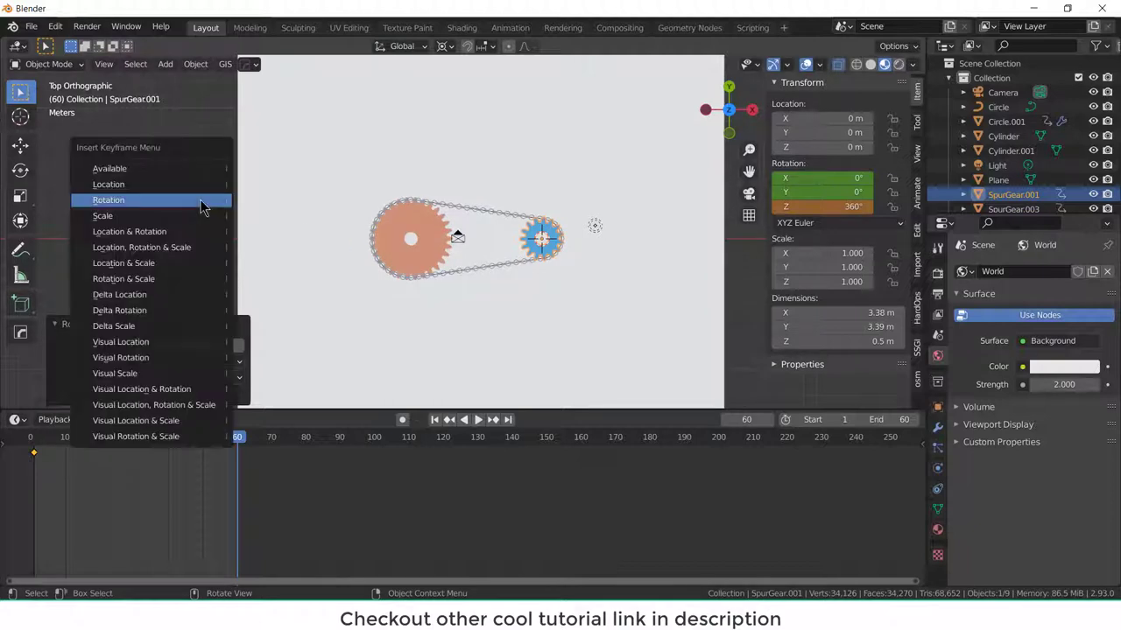
{"action": "left_click", "coordinate": [201, 201]}
{"action": "left_click", "coordinate": [479, 421]}
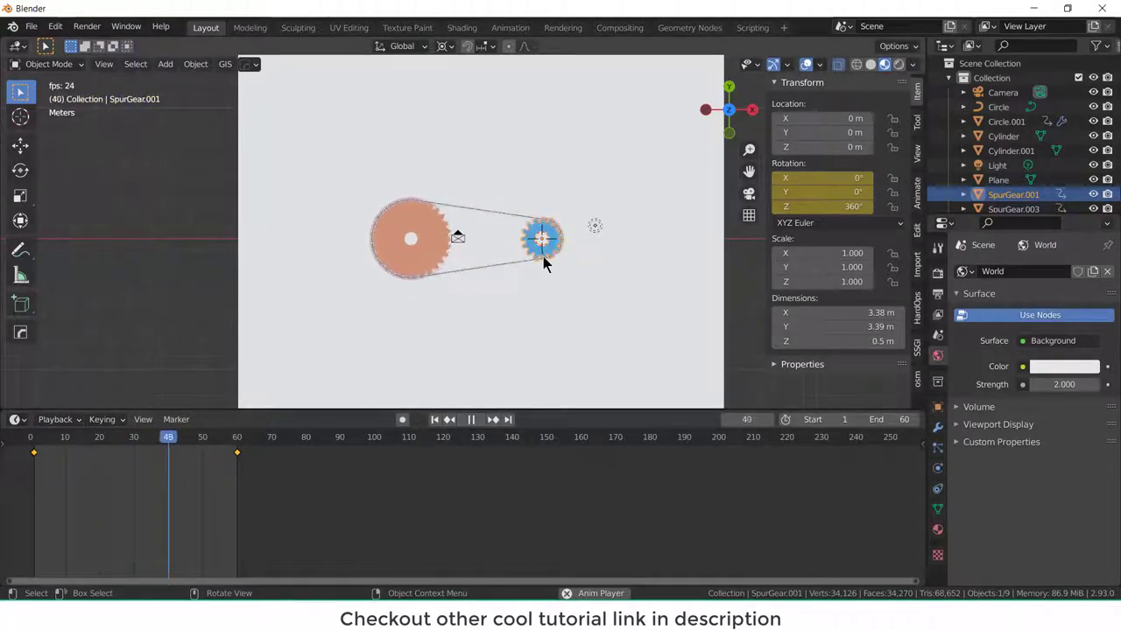
- Set both rotation keyframes to Linear interpolation and replay the animation
{"action": "key", "text": "space"}
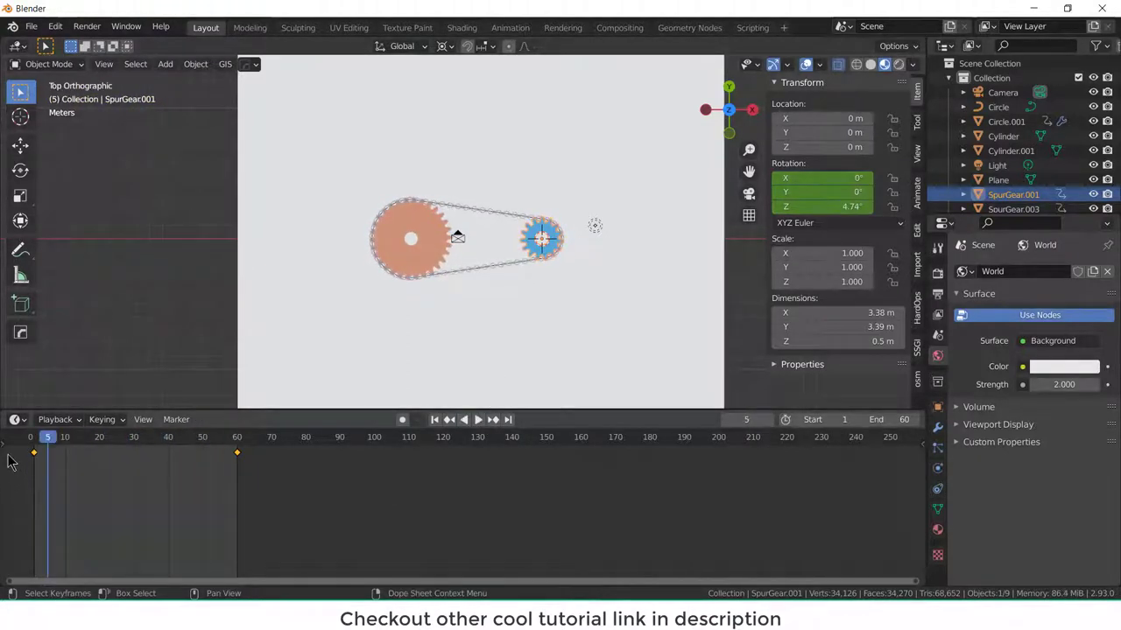
{"action": "left_click_drag", "start_coordinate": [7, 450], "coordinate": [275, 491]}
{"action": "key", "text": "t"}
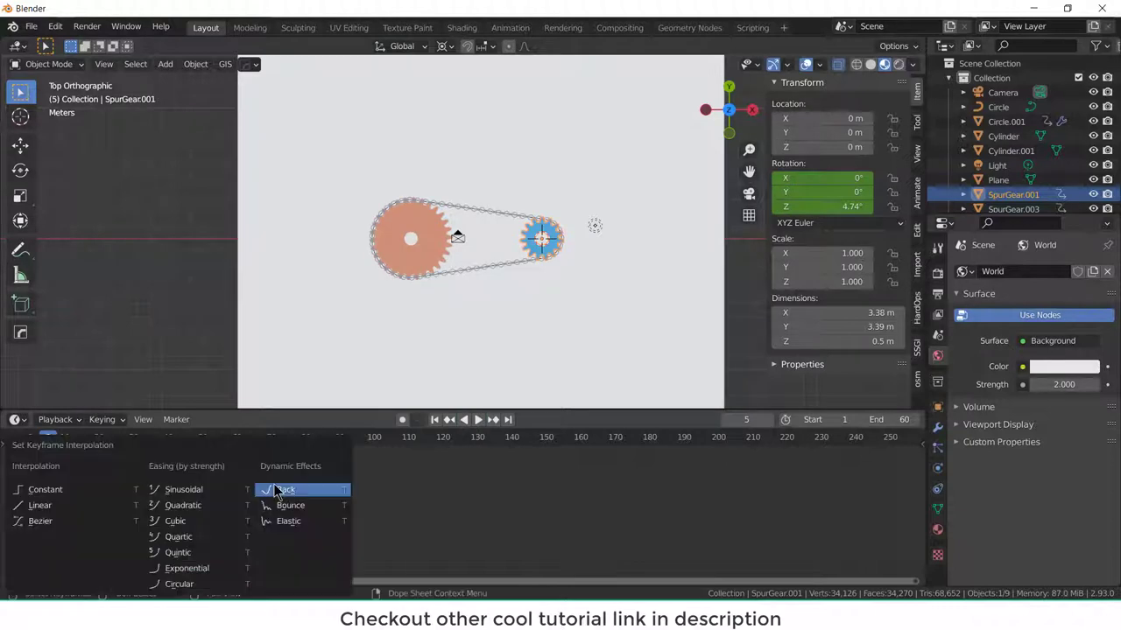
{"action": "left_click", "coordinate": [39, 506]}
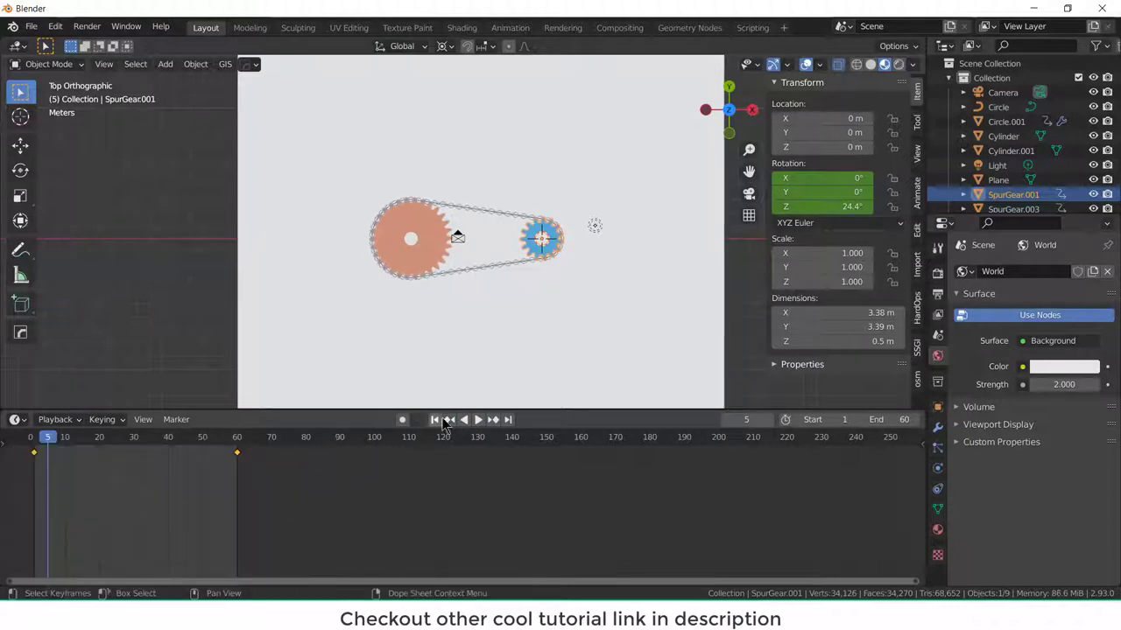
{"action": "left_click", "coordinate": [478, 420]}
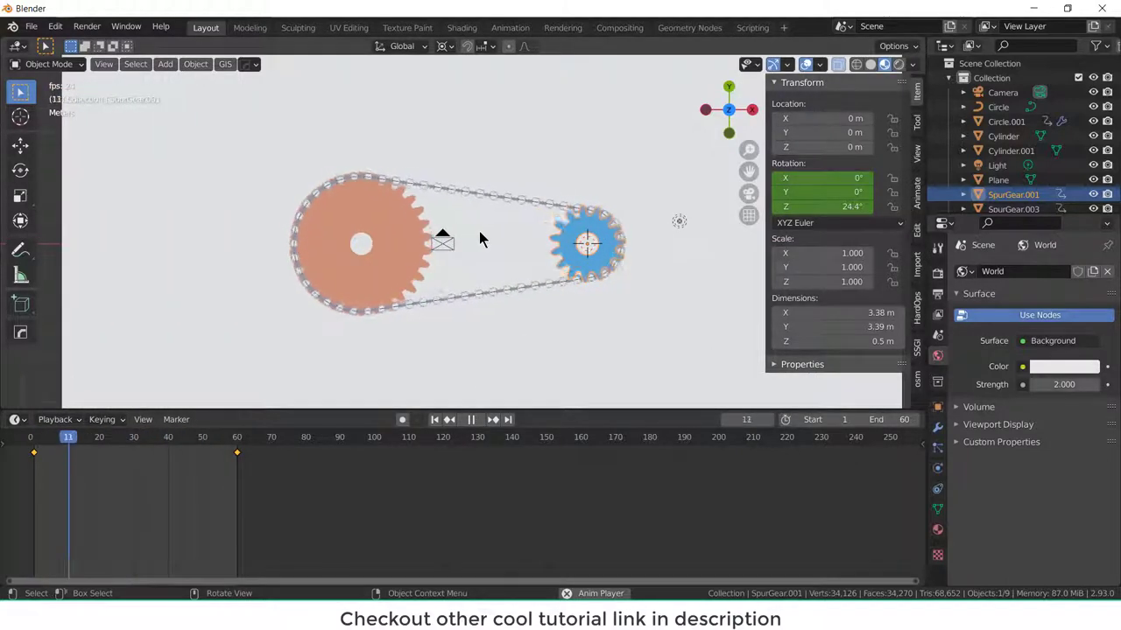
- Render a still of frame 56 through the camera and close the result
{"action": "key", "text": "KP_0"}
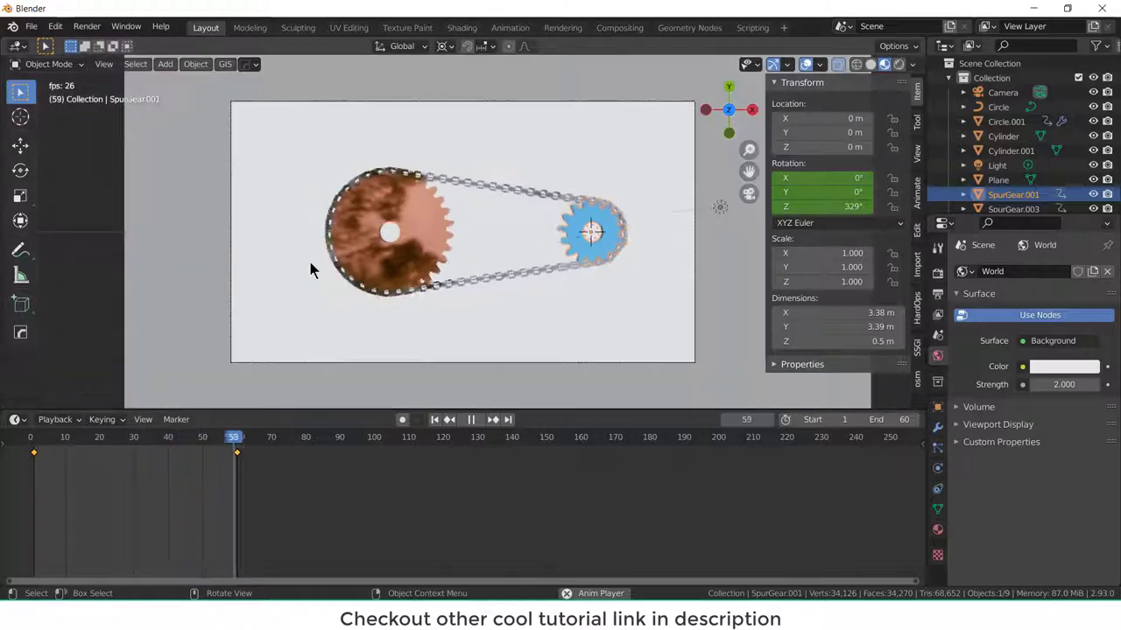
{"action": "left_click", "coordinate": [86, 27]}
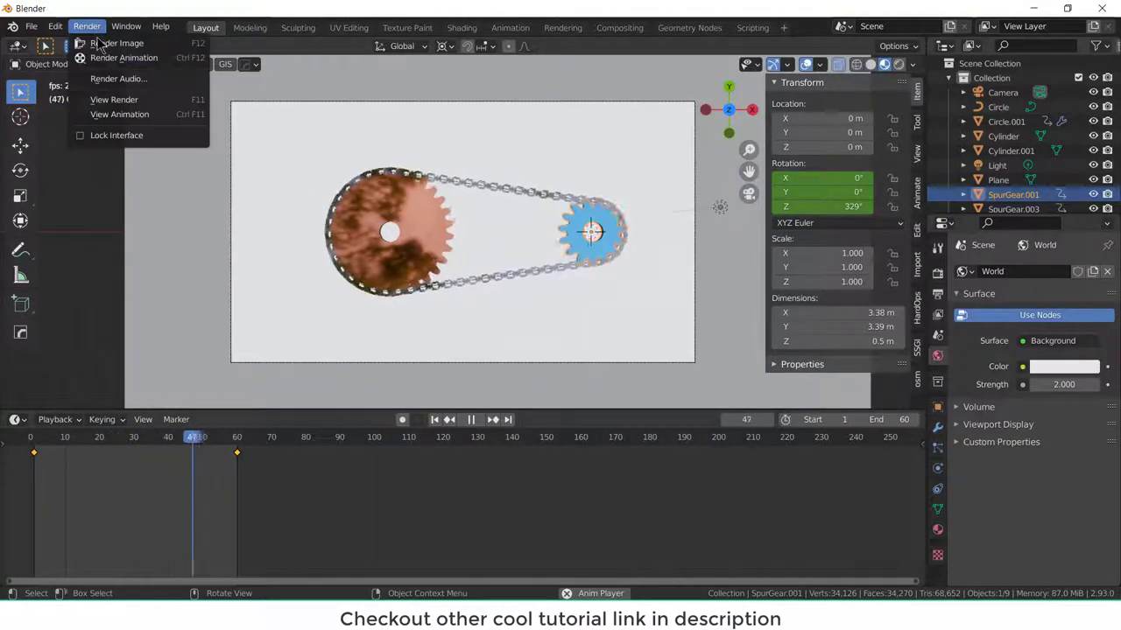
{"action": "left_click", "coordinate": [106, 41]}
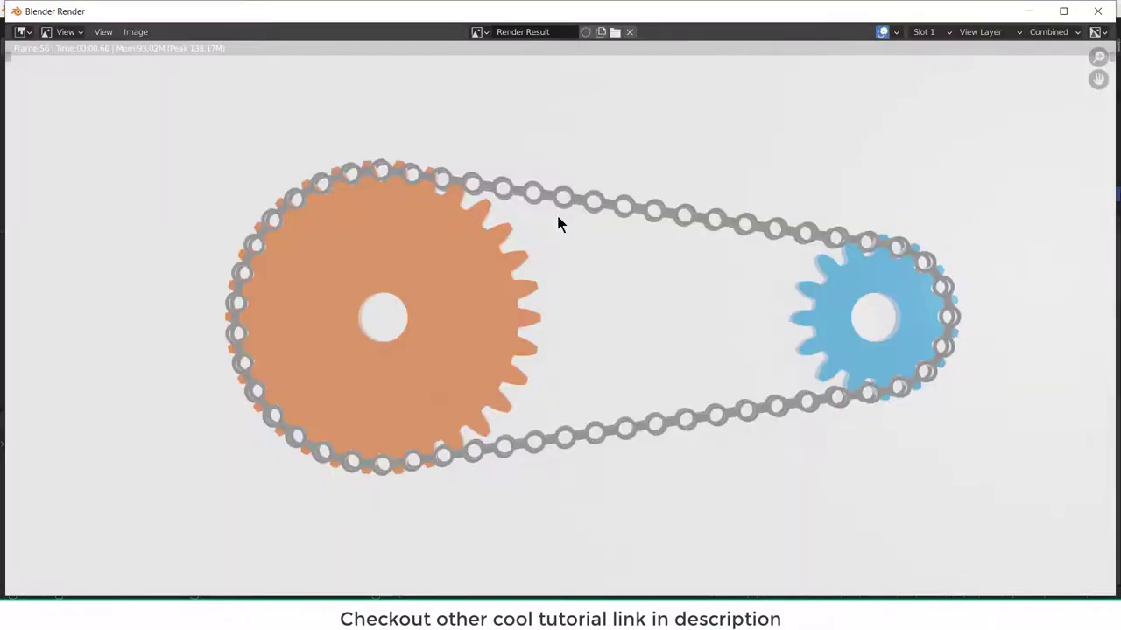
{"action": "left_click", "coordinate": [1100, 11]}
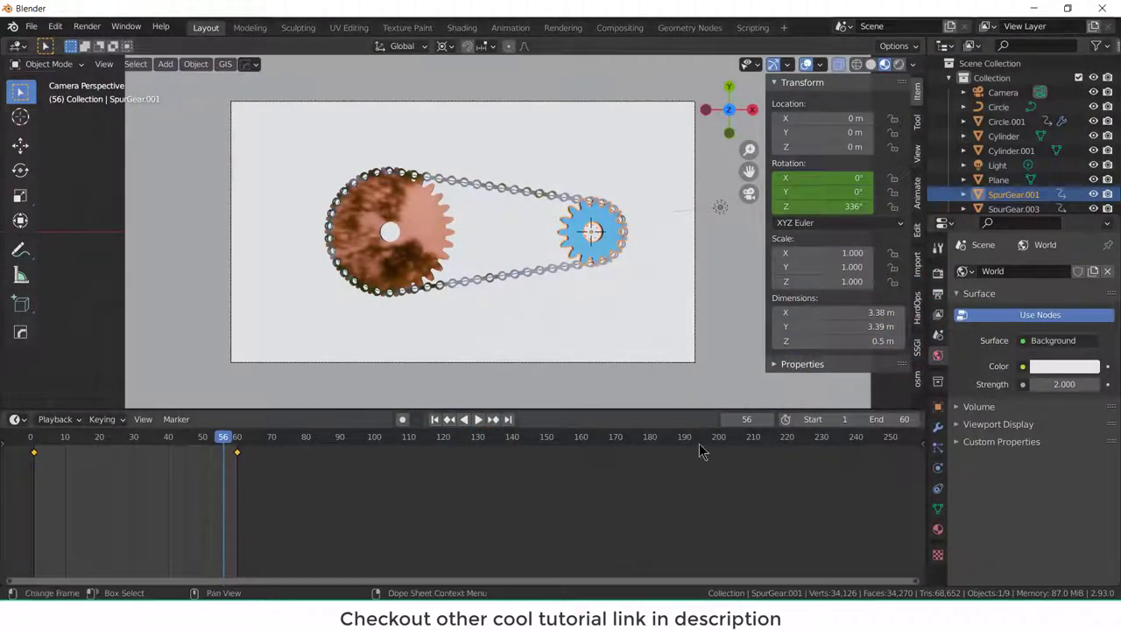
- Set the output path to /tmp\cg and the file format to FFmpeg Video
{"action": "left_click", "coordinate": [936, 295]}
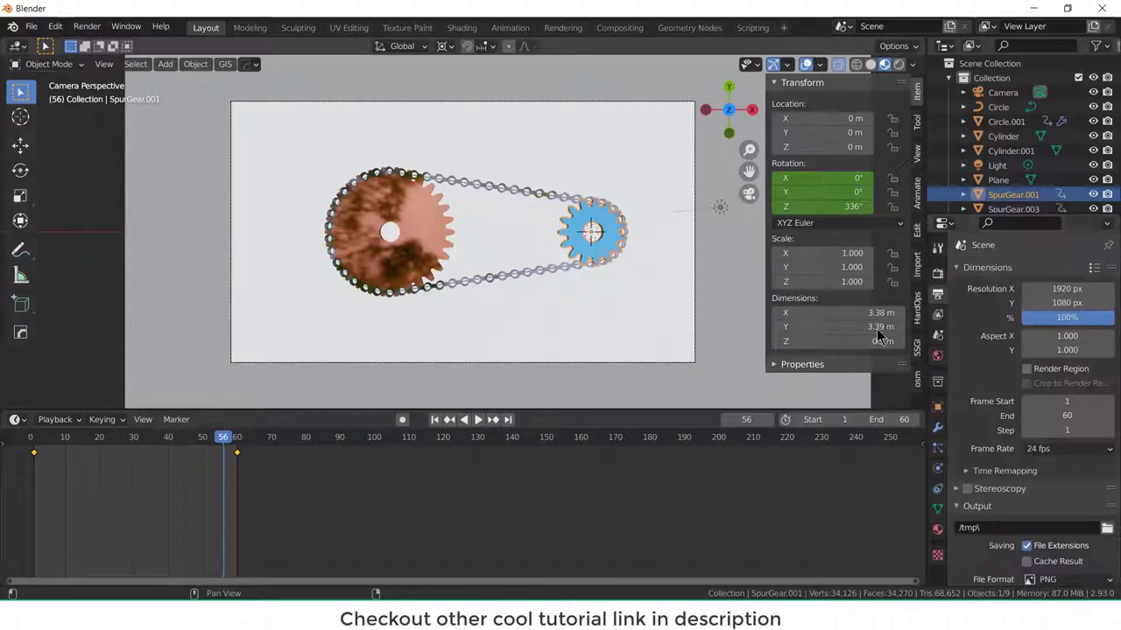
{"action": "left_click", "coordinate": [1069, 529]}
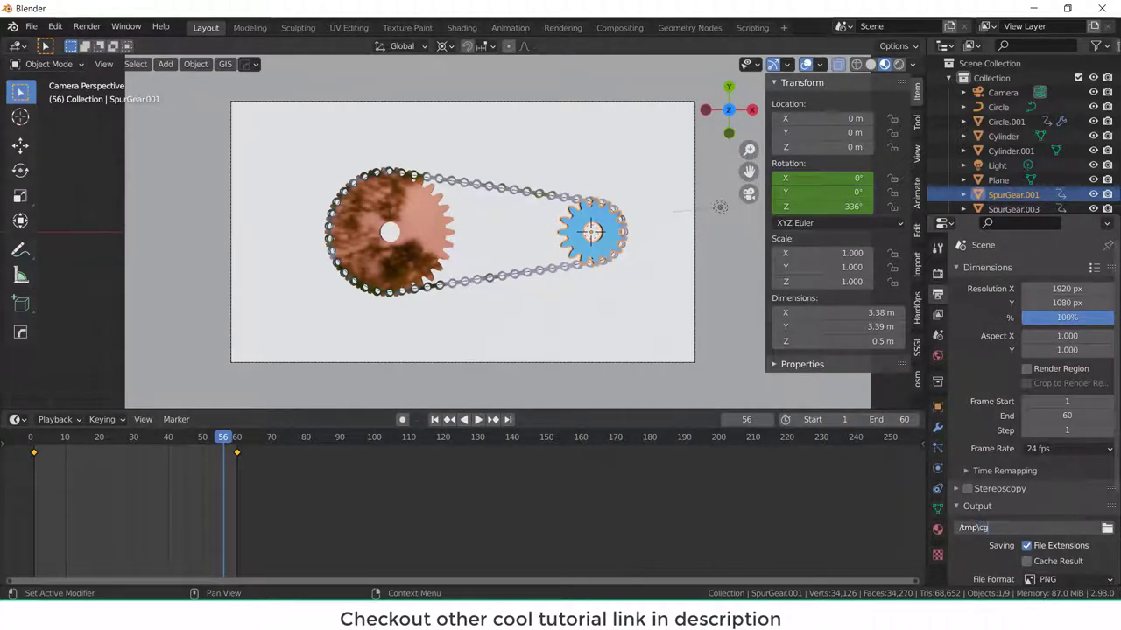
{"action": "left_click", "coordinate": [1094, 581]}
{"action": "left_click", "coordinate": [1085, 507]}
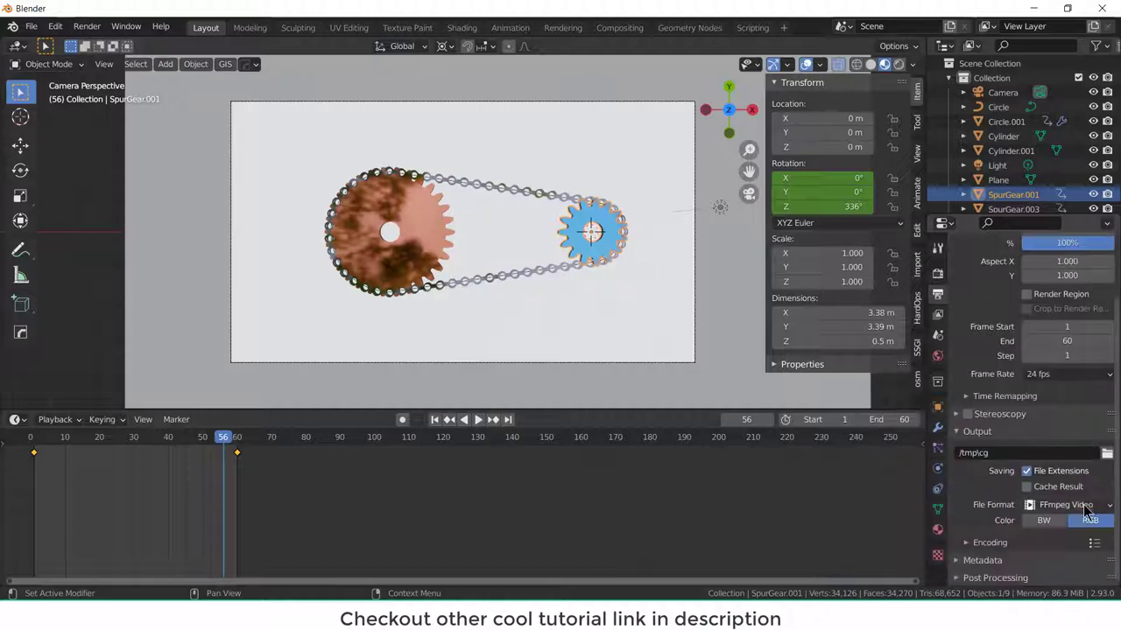
- Choose the MPEG-4 container and review the H.264 encoding settings
{"action": "scroll", "coordinate": [1035, 547], "scroll_direction": "down", "scroll_amount": 5}
{"action": "left_click", "coordinate": [1071, 449]}
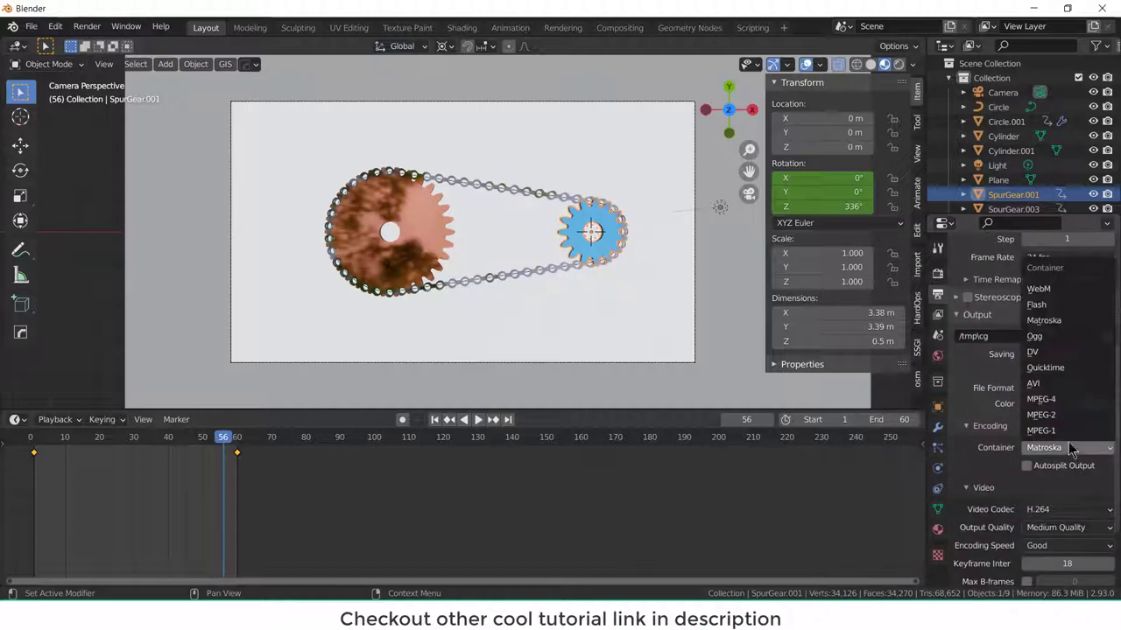
{"action": "left_click", "coordinate": [1070, 399]}
{"action": "scroll", "coordinate": [1073, 492], "scroll_direction": "down", "scroll_amount": 2}
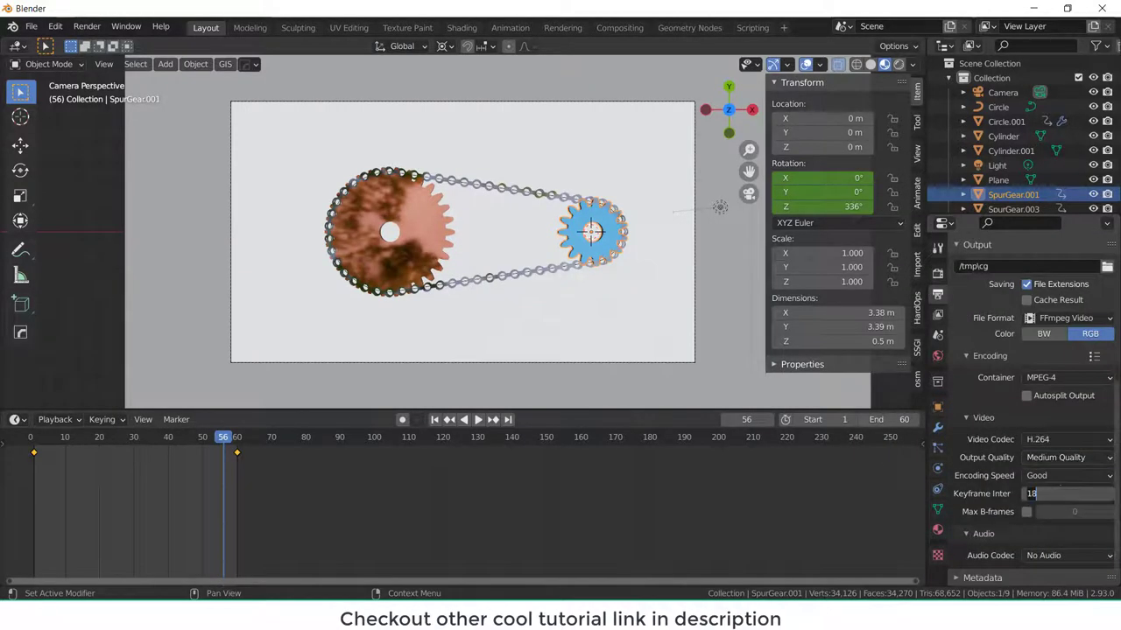
{"action": "scroll", "coordinate": [1078, 496], "scroll_direction": "up", "scroll_amount": 3}
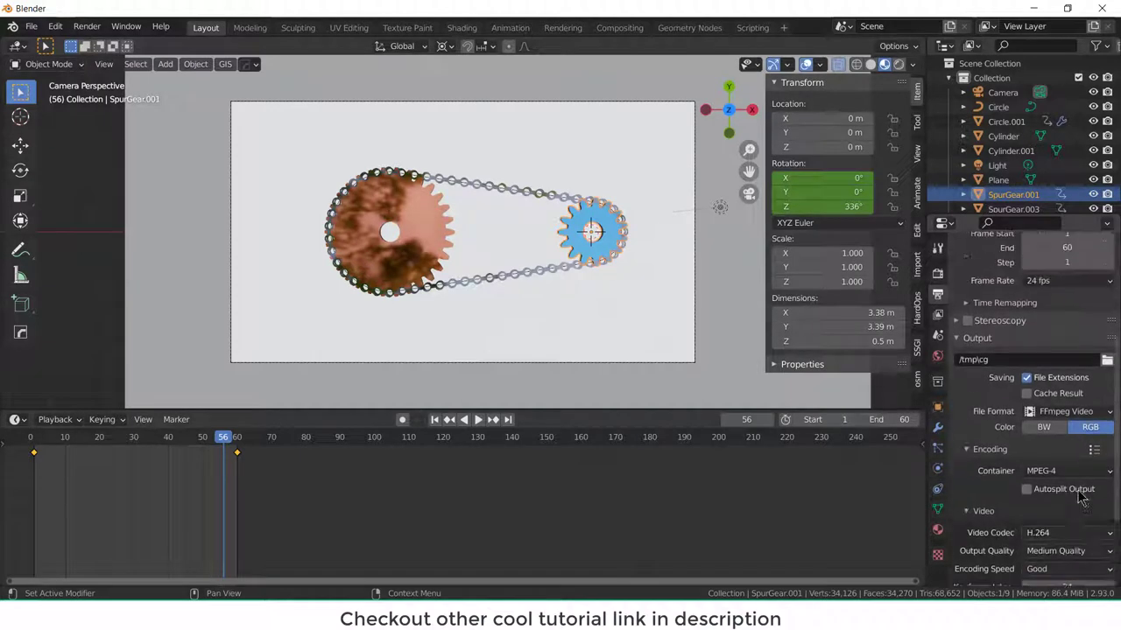
{"action": "scroll", "coordinate": [1078, 496], "scroll_direction": "down", "scroll_amount": 3}
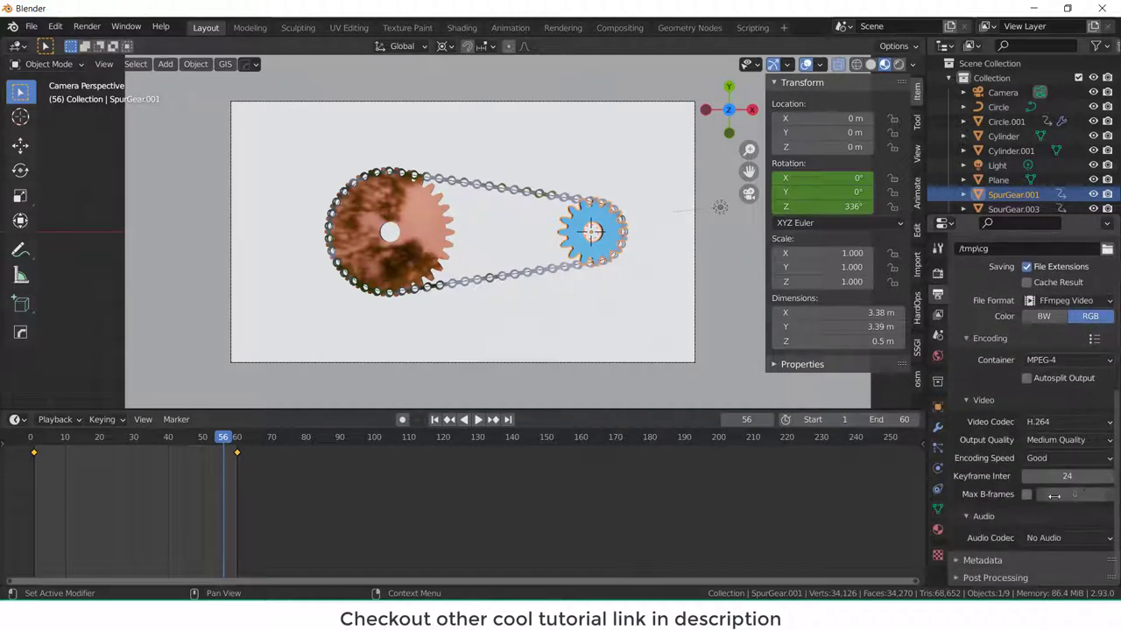
{"action": "scroll", "coordinate": [773, 407], "scroll_direction": "down", "scroll_amount": 2}
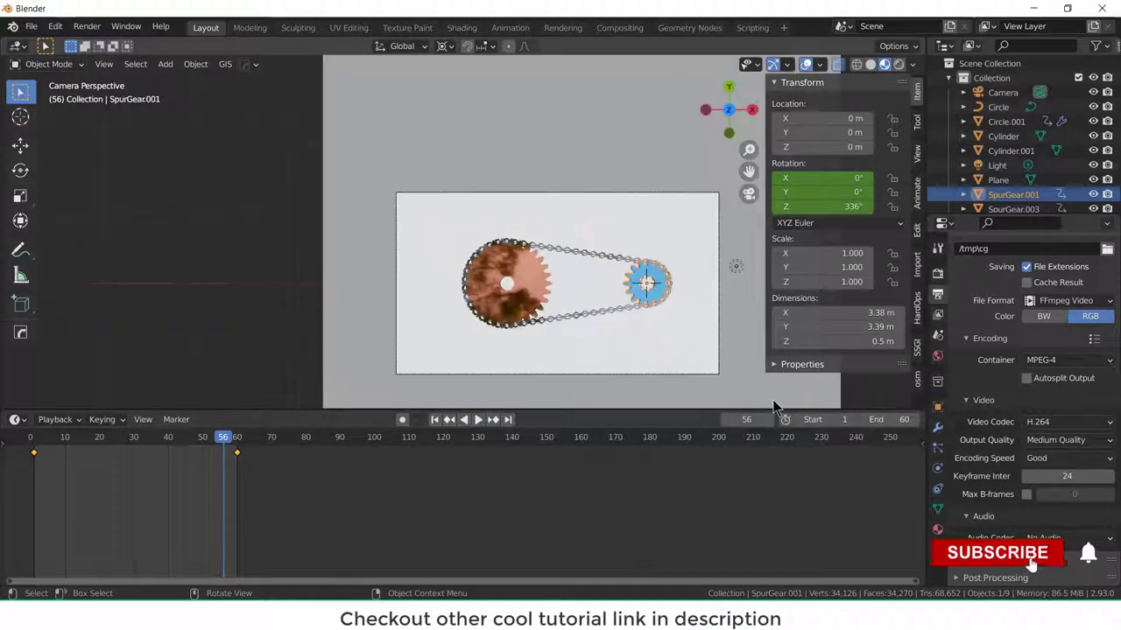
{"action": "scroll", "coordinate": [774, 407], "scroll_direction": "up", "scroll_amount": 2}
{"action": "scroll", "coordinate": [1104, 494], "scroll_direction": "up", "scroll_amount": 3}
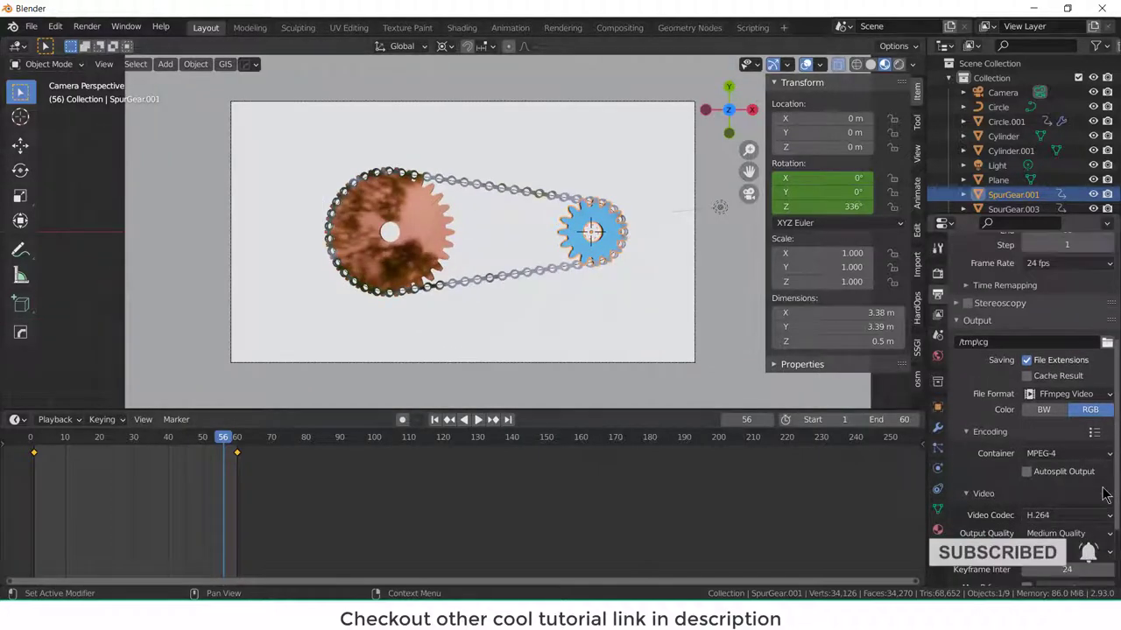
{"action": "scroll", "coordinate": [1105, 494], "scroll_direction": "up", "scroll_amount": 6}
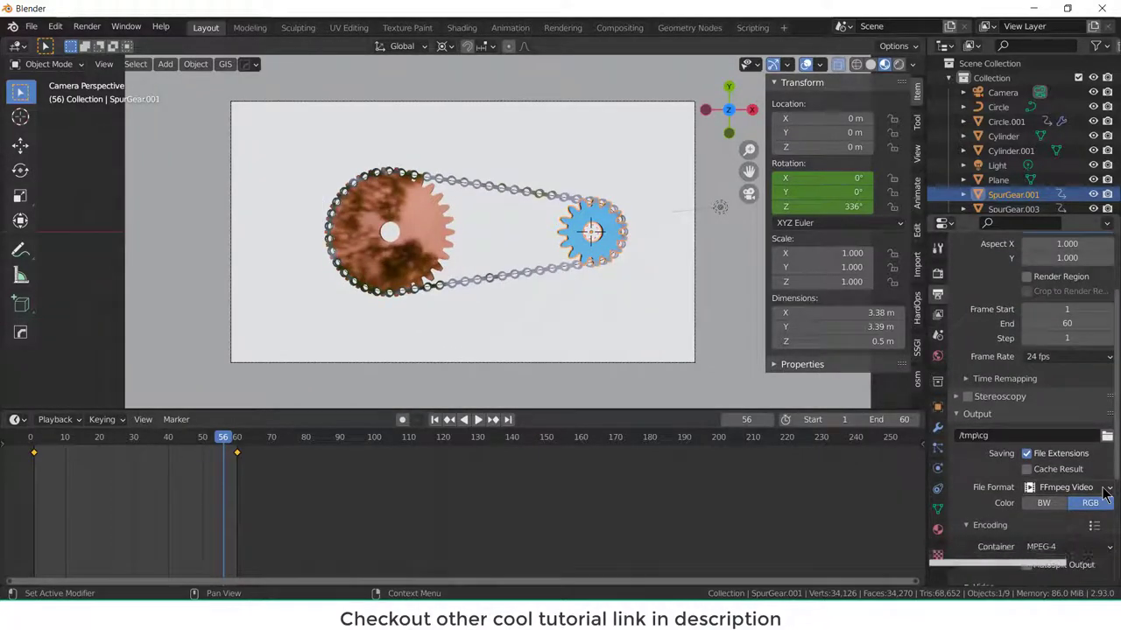
- Enable Eevee ambient occlusion, and try Bloom before leaving it off
{"action": "left_click", "coordinate": [940, 274]}
{"action": "left_click", "coordinate": [967, 371]}
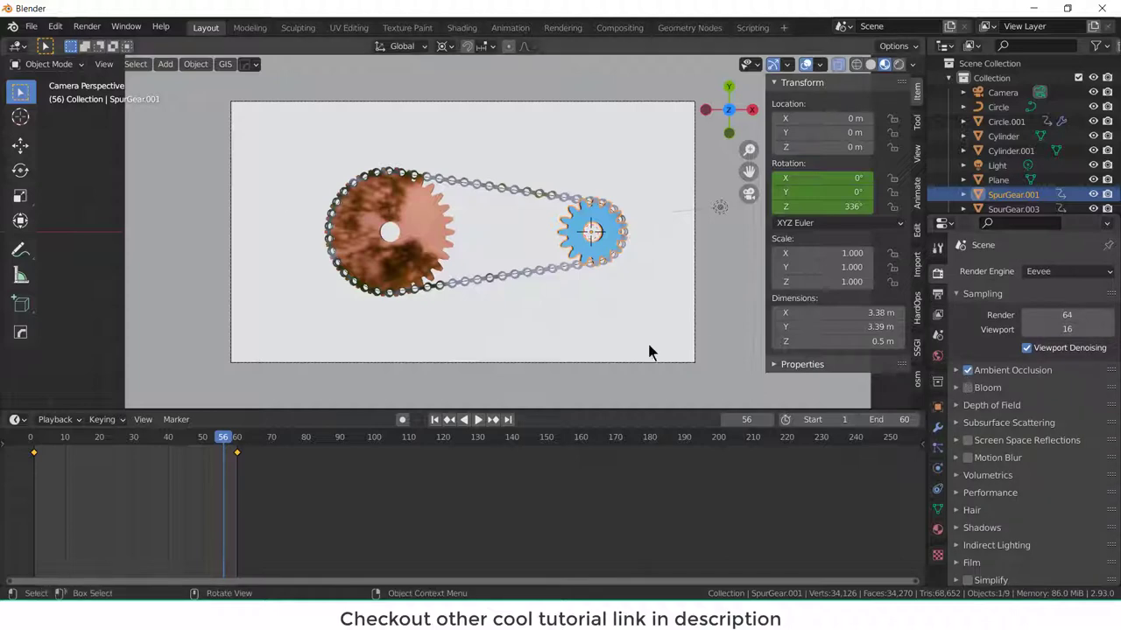
{"action": "left_click", "coordinate": [963, 388]}
{"action": "left_click", "coordinate": [966, 388]}
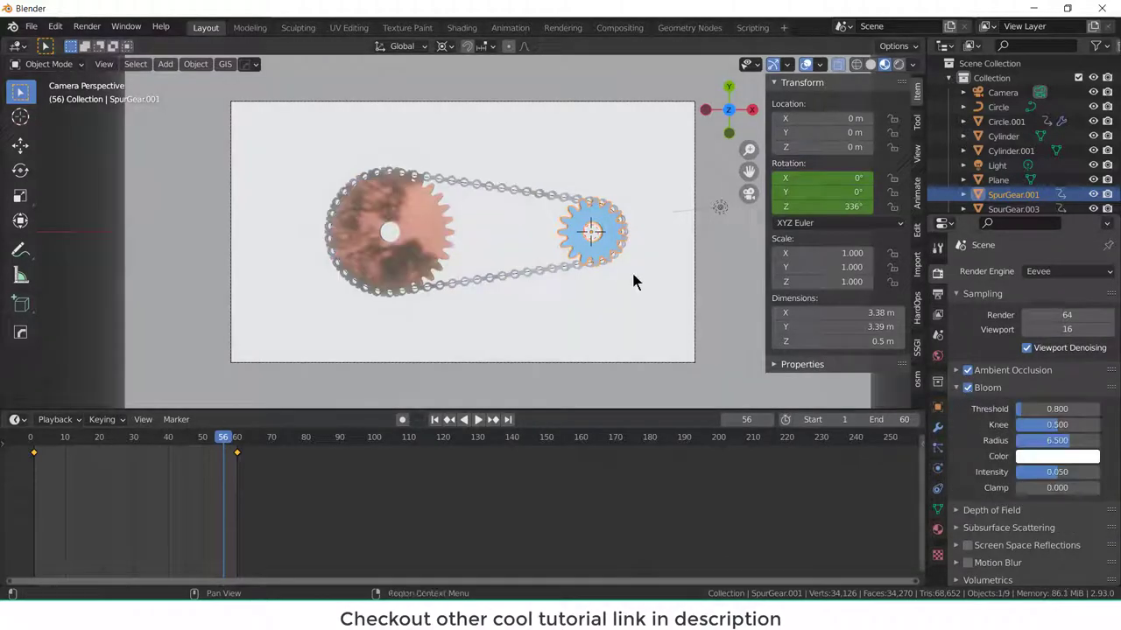
{"action": "left_click", "coordinate": [966, 388]}
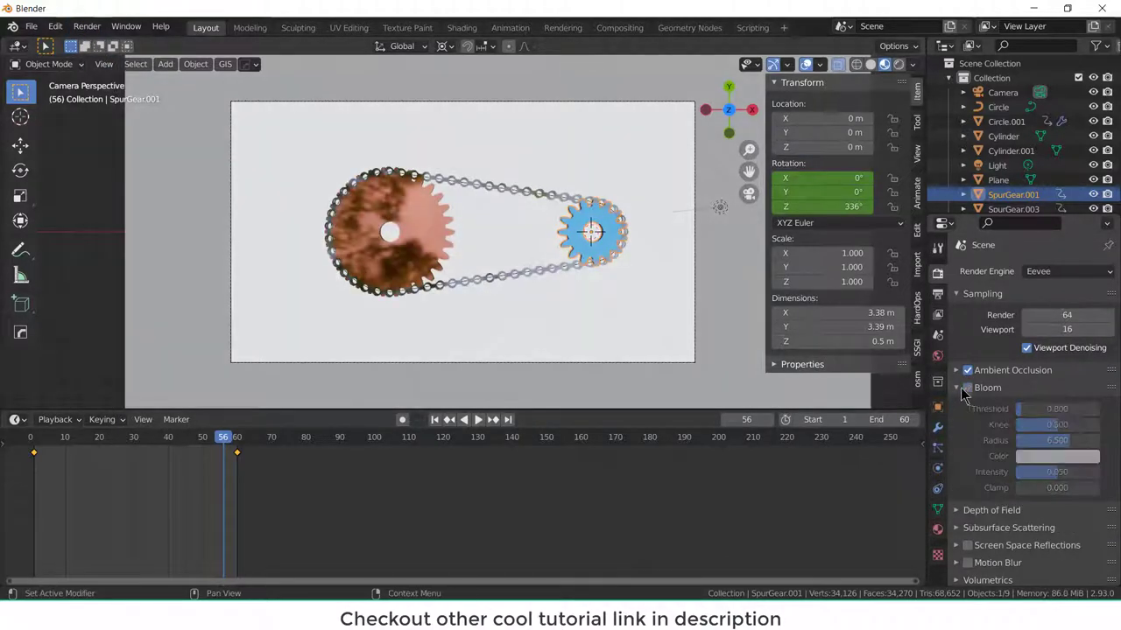
- Render a test still of the current frame and close the result
{"action": "left_click", "coordinate": [87, 26]}
{"action": "left_click", "coordinate": [100, 45]}
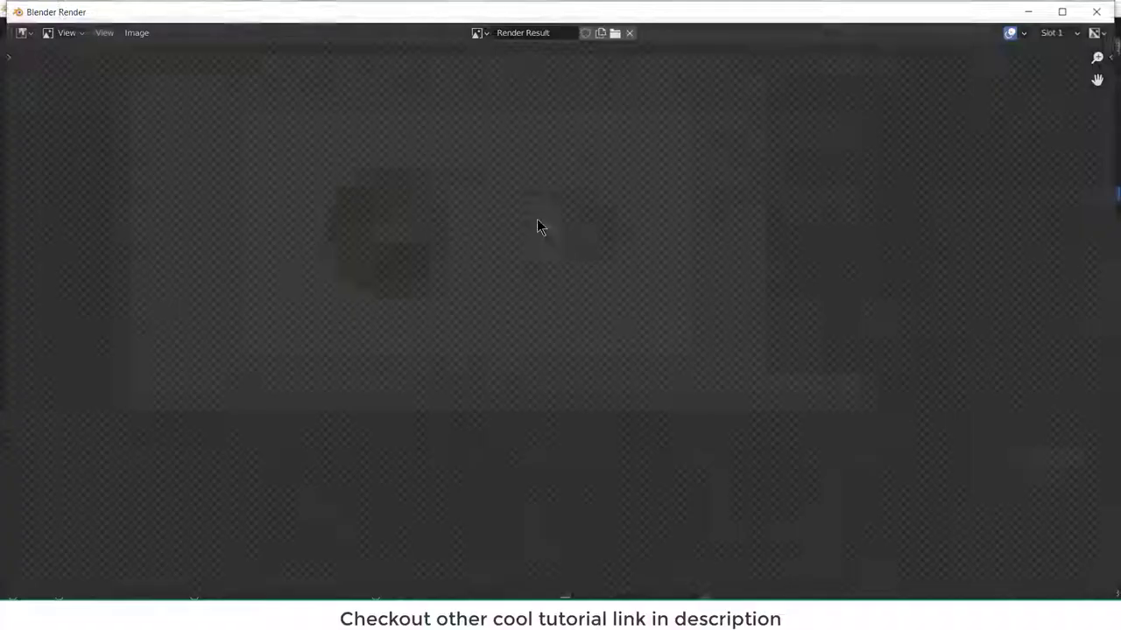
{"action": "left_click", "coordinate": [1097, 11]}
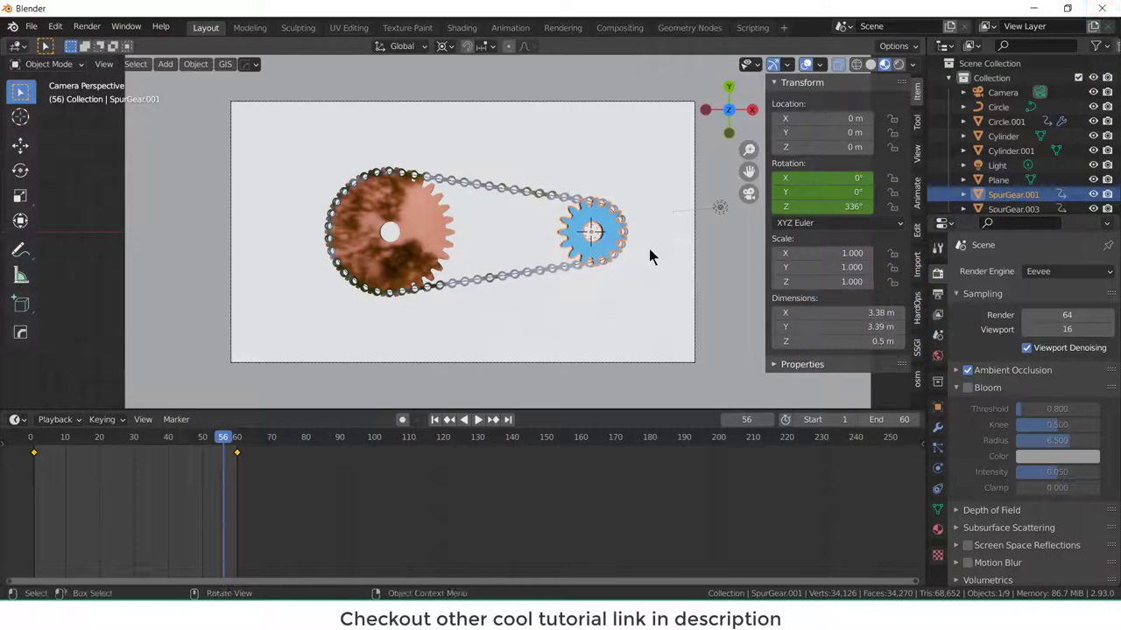
- Render the full gear animation to the MPEG-4 video output
{"action": "left_click", "coordinate": [94, 27]}
{"action": "left_click", "coordinate": [101, 58]}
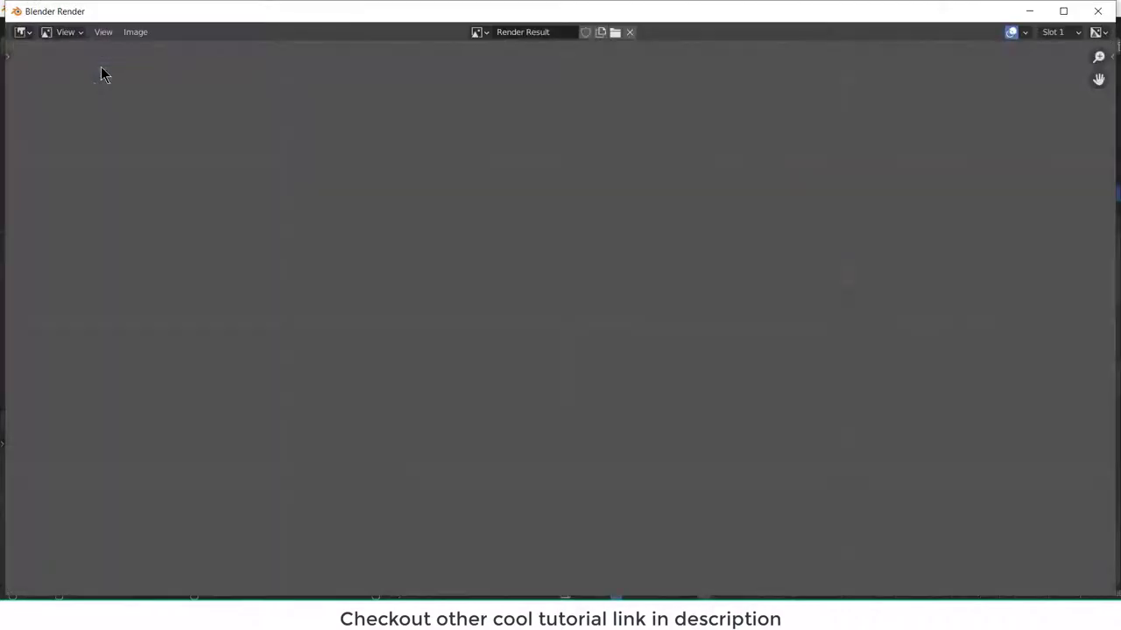